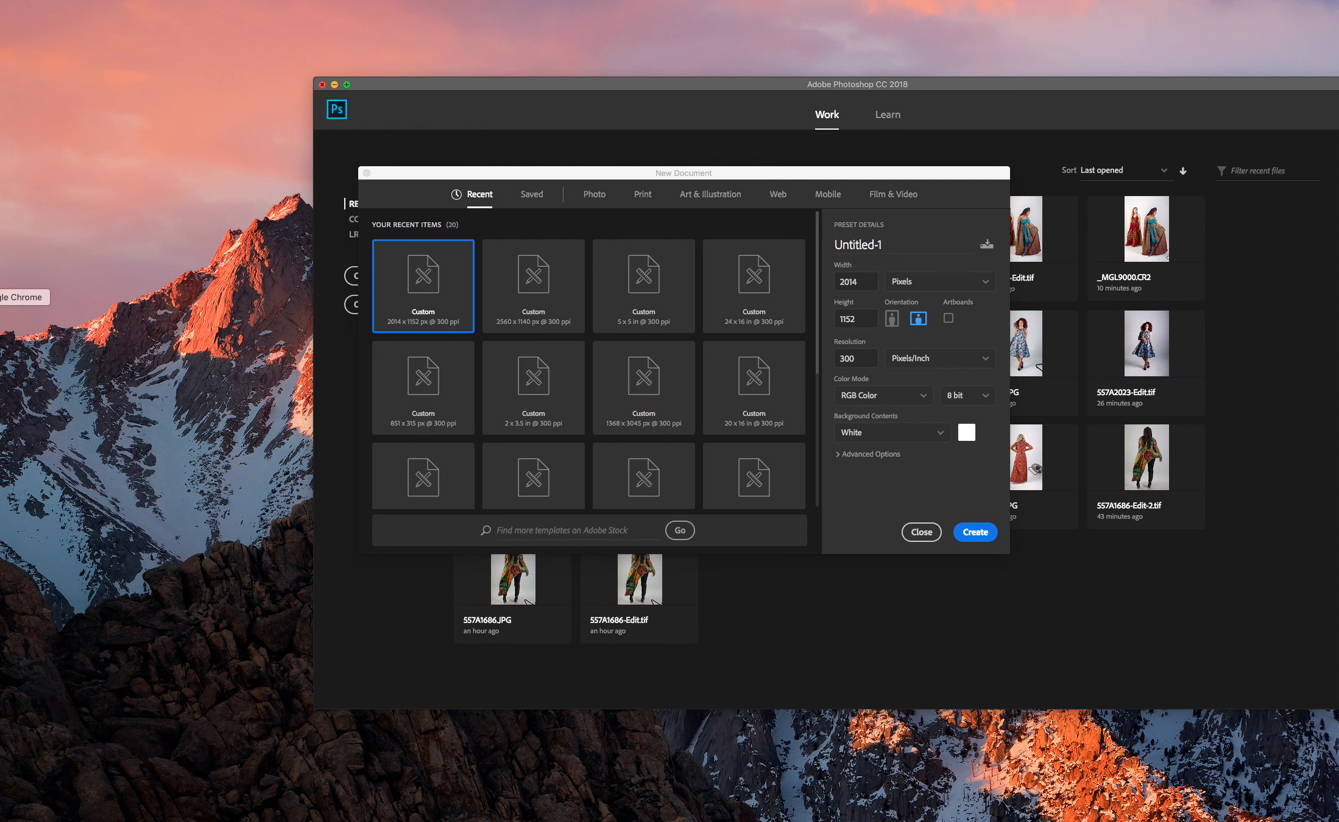
# With the 2014 × 1152 px, 300 ppi New Document dialog open, show the browser's Dock menu
pyautogui.rightClick(3, 297)
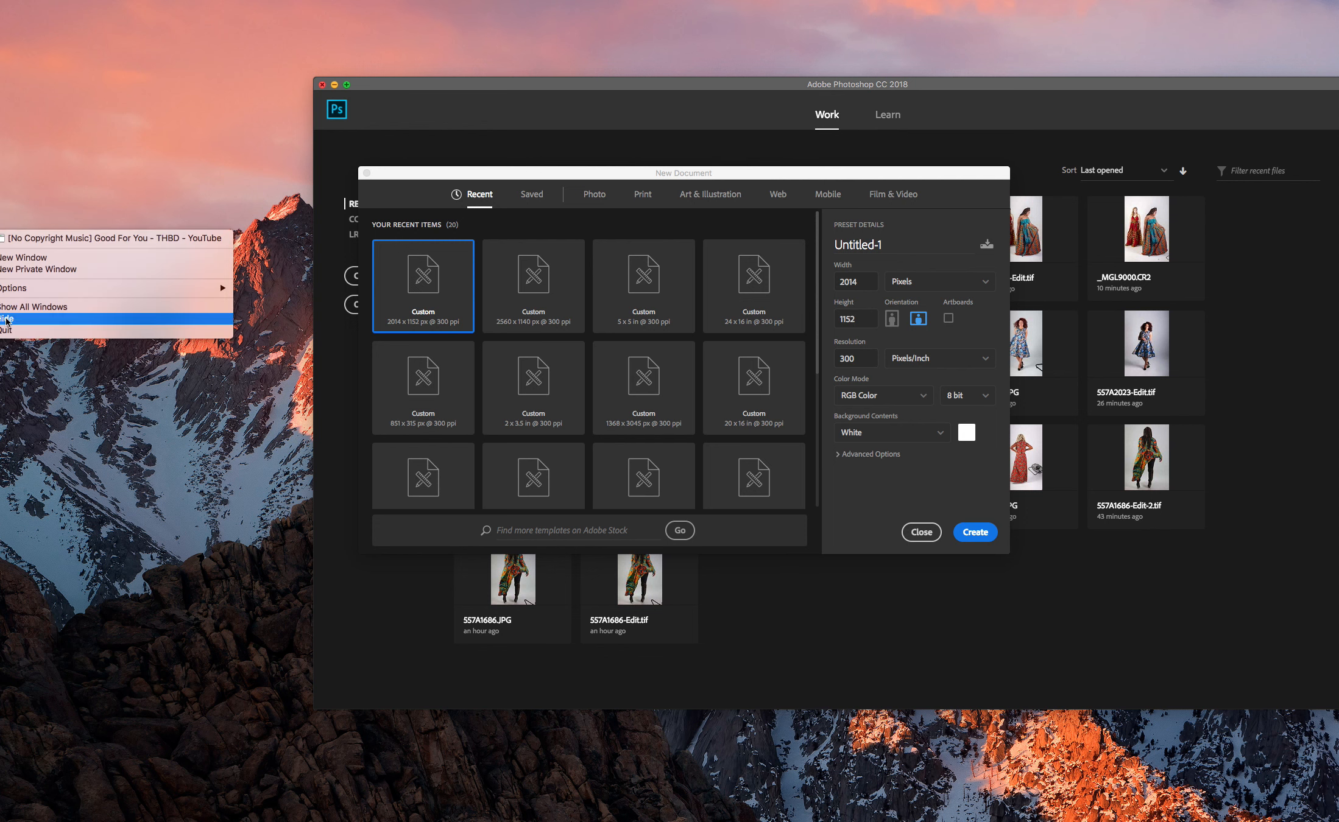
# Open a new Safari window, centre it on screen, and load squijoo.com
pyautogui.click(25, 257)
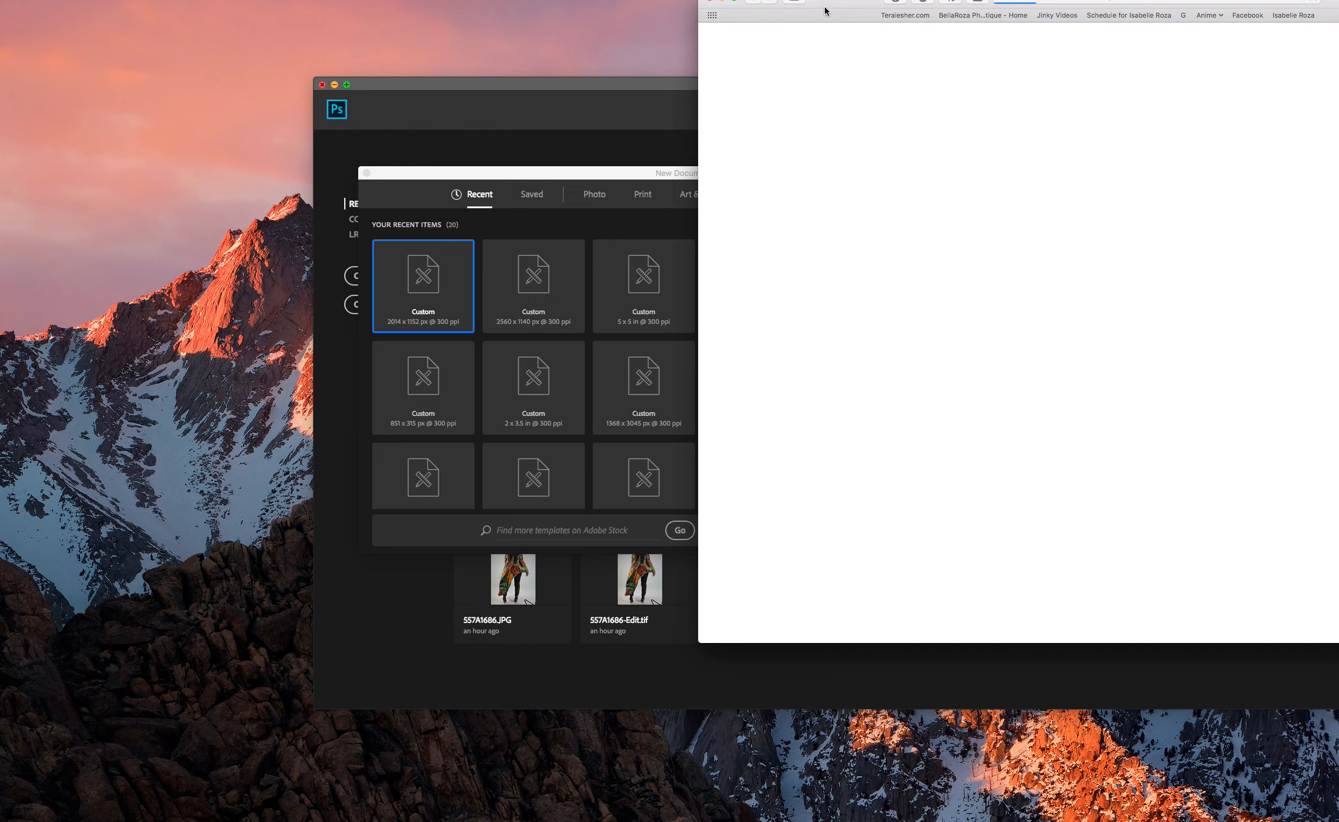
pyautogui.moveTo(828, 16); pyautogui.dragTo(400, 123)
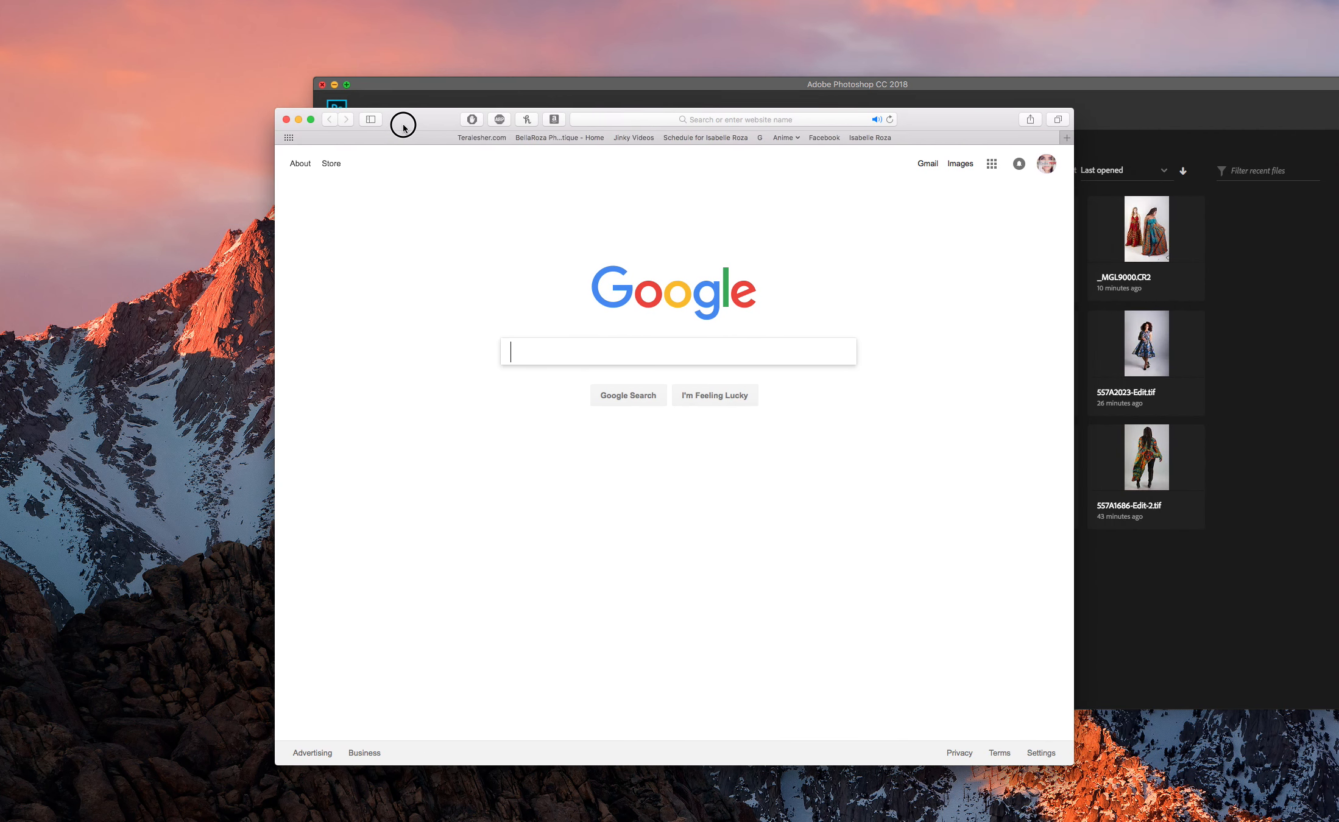
pyautogui.click(640, 118)
pyautogui.write('squijoo.com')
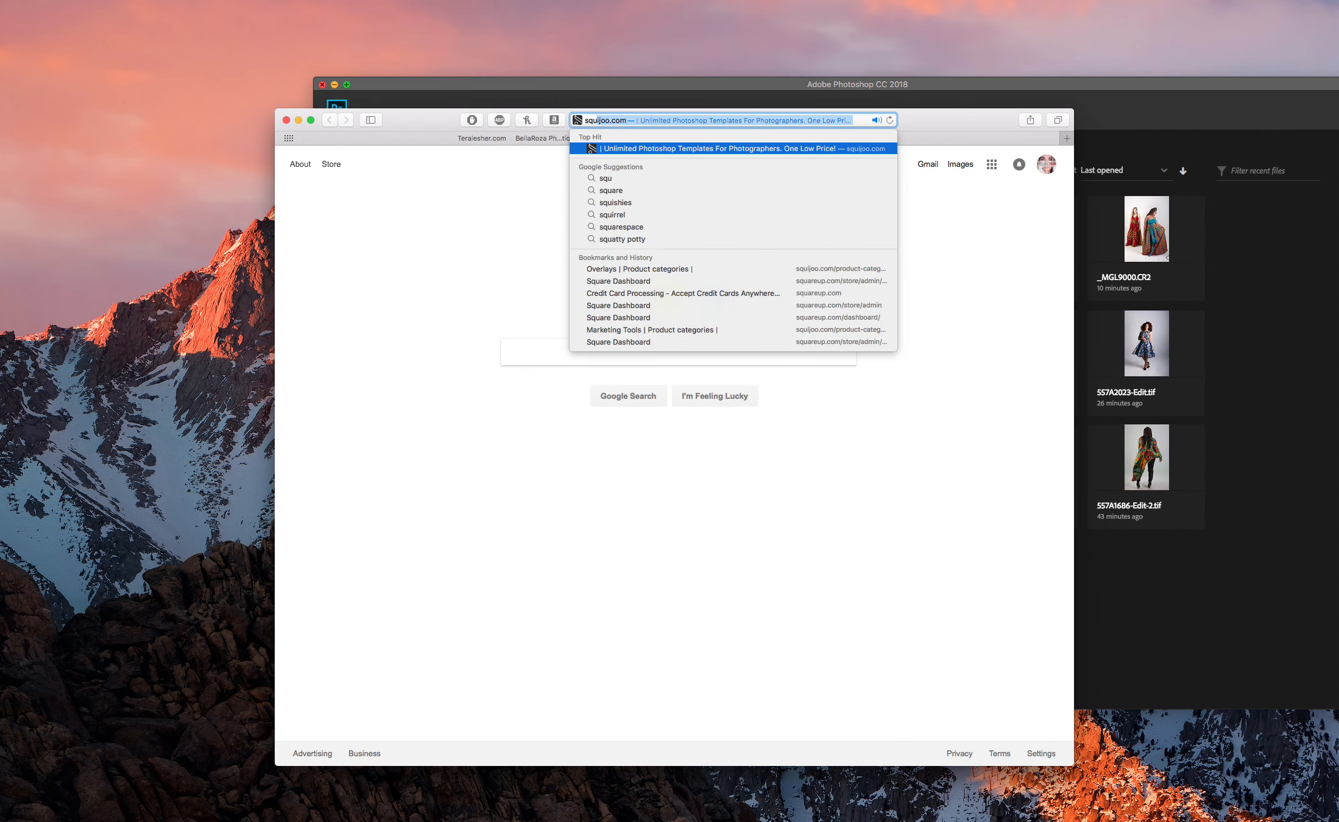
pyautogui.press('Return')
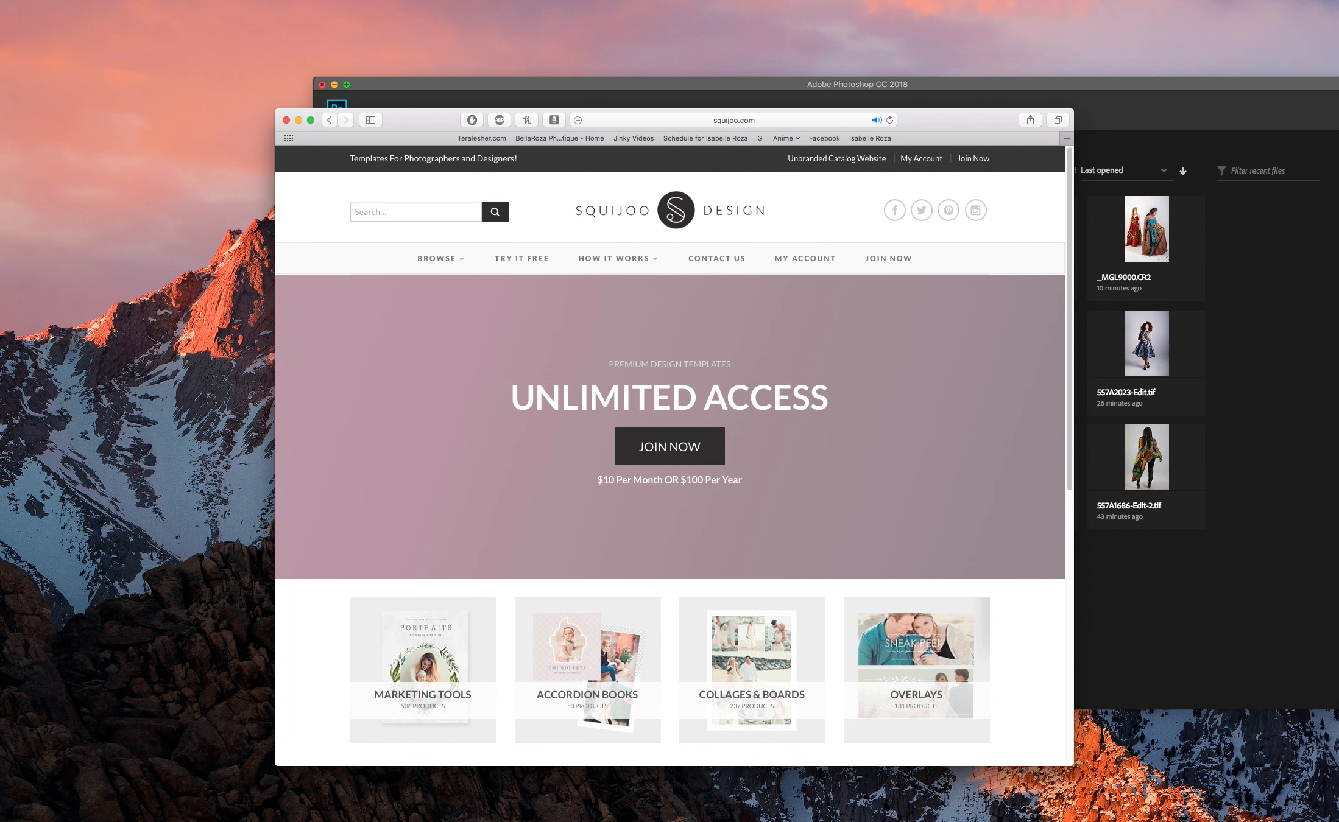
# Scroll through the Squijoo Design home page and click into its Search box
pyautogui.scroll(-1, 691, 491)
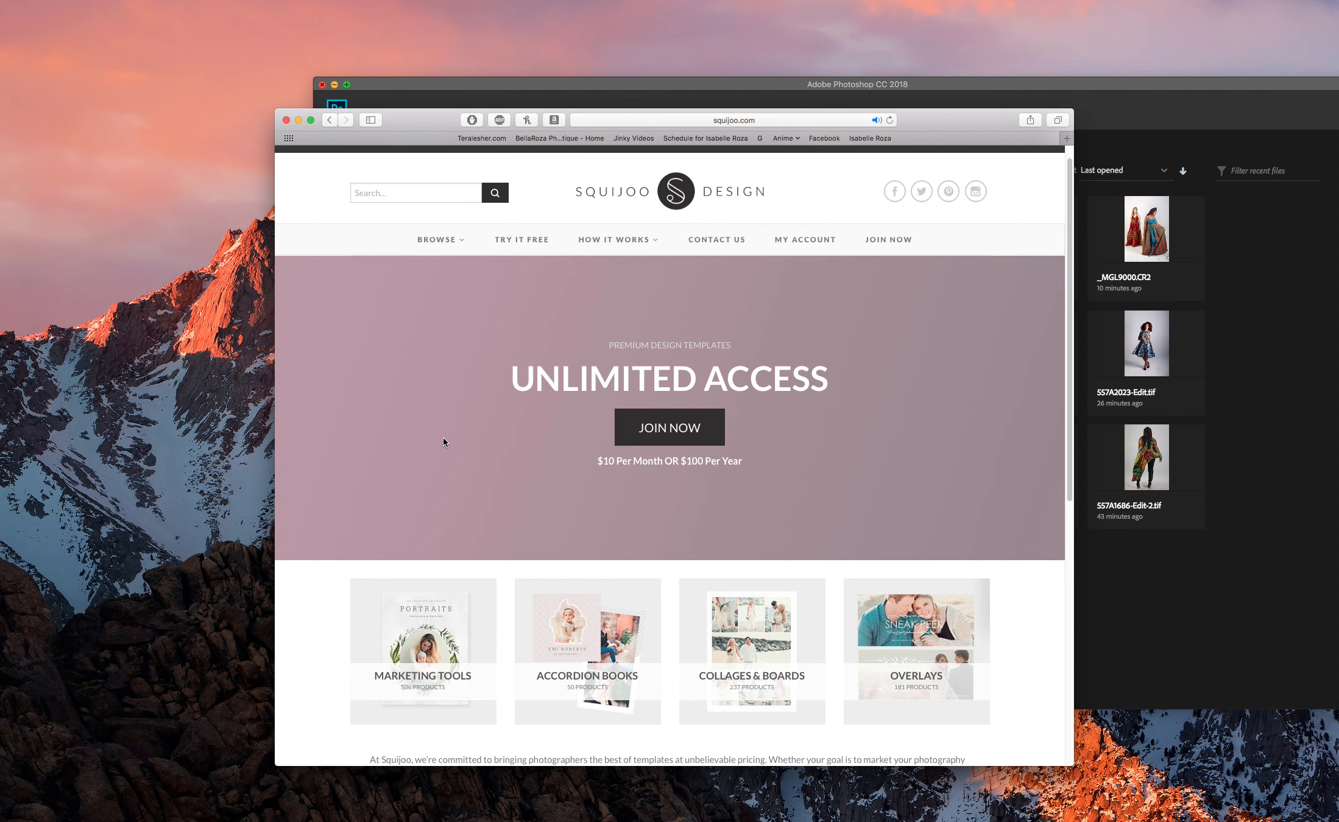
pyautogui.scroll(-1, 443, 438)
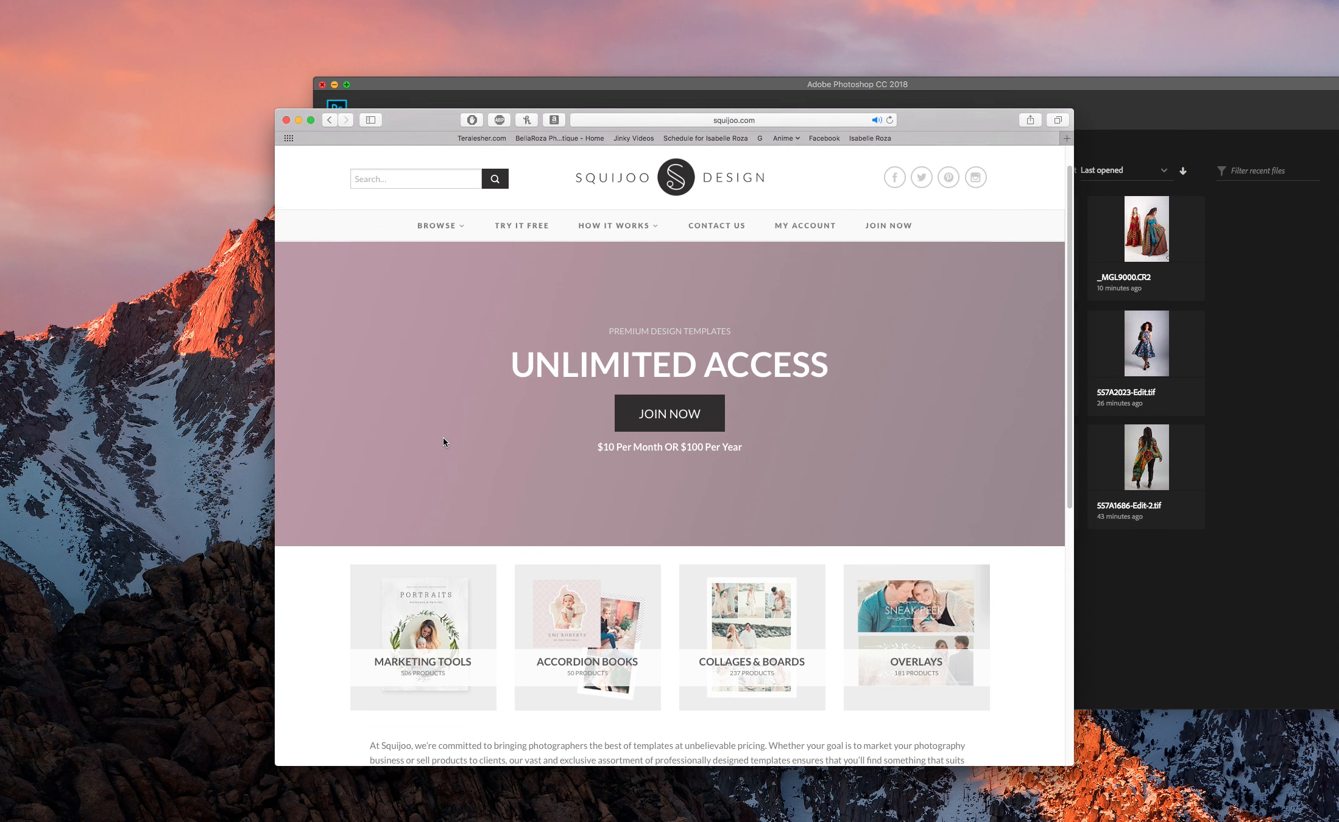
pyautogui.scroll(-5, 420, 426)
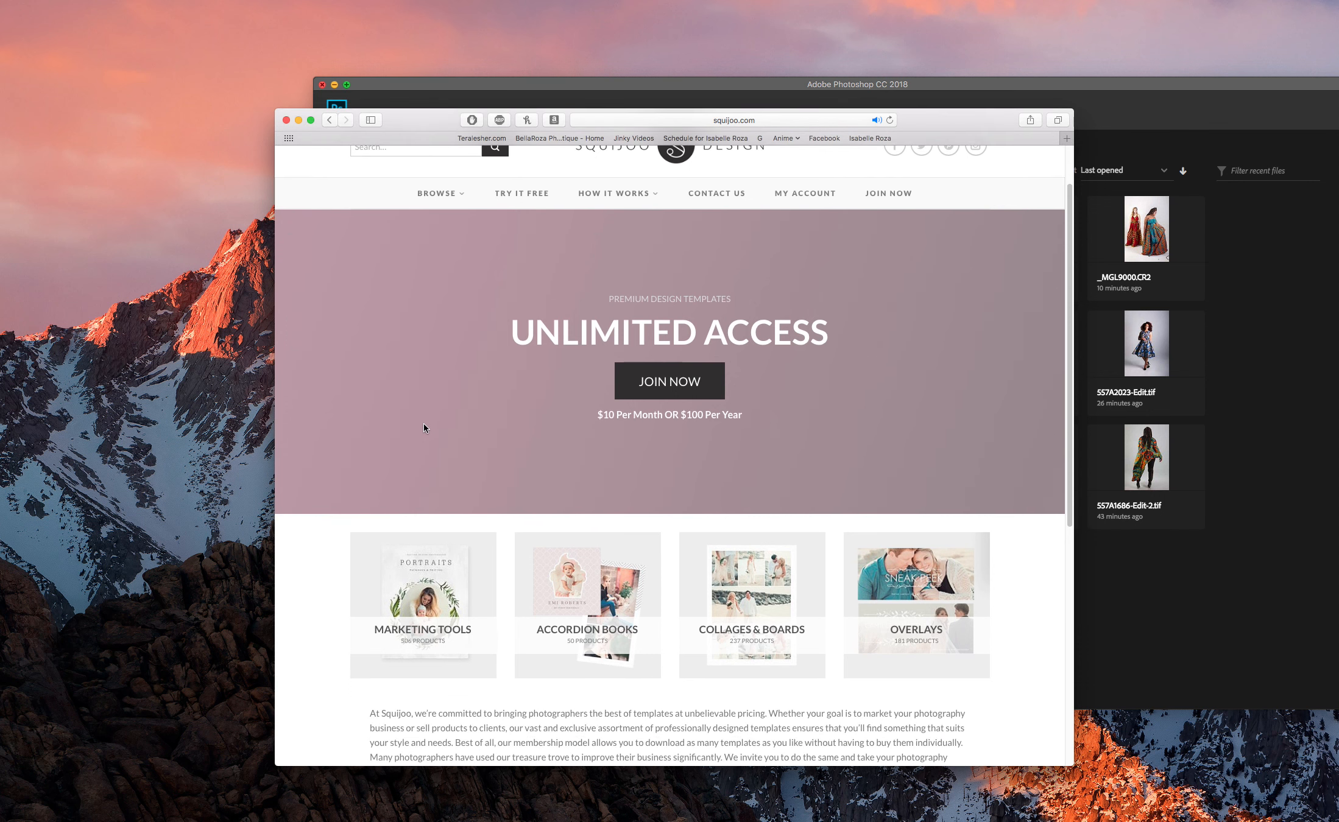
pyautogui.scroll(6, 423, 424)
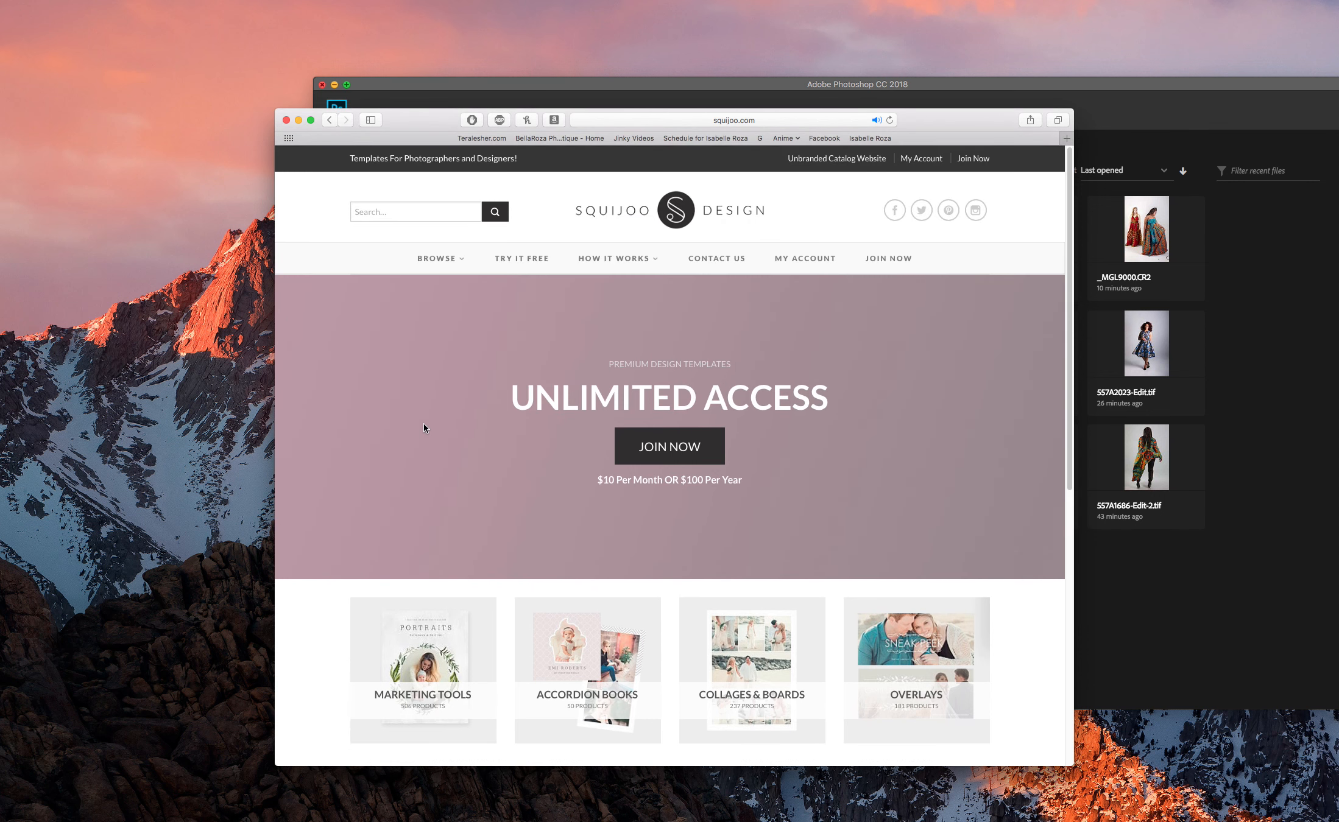
pyautogui.click(444, 215)
pyautogui.moveTo(449, 271)
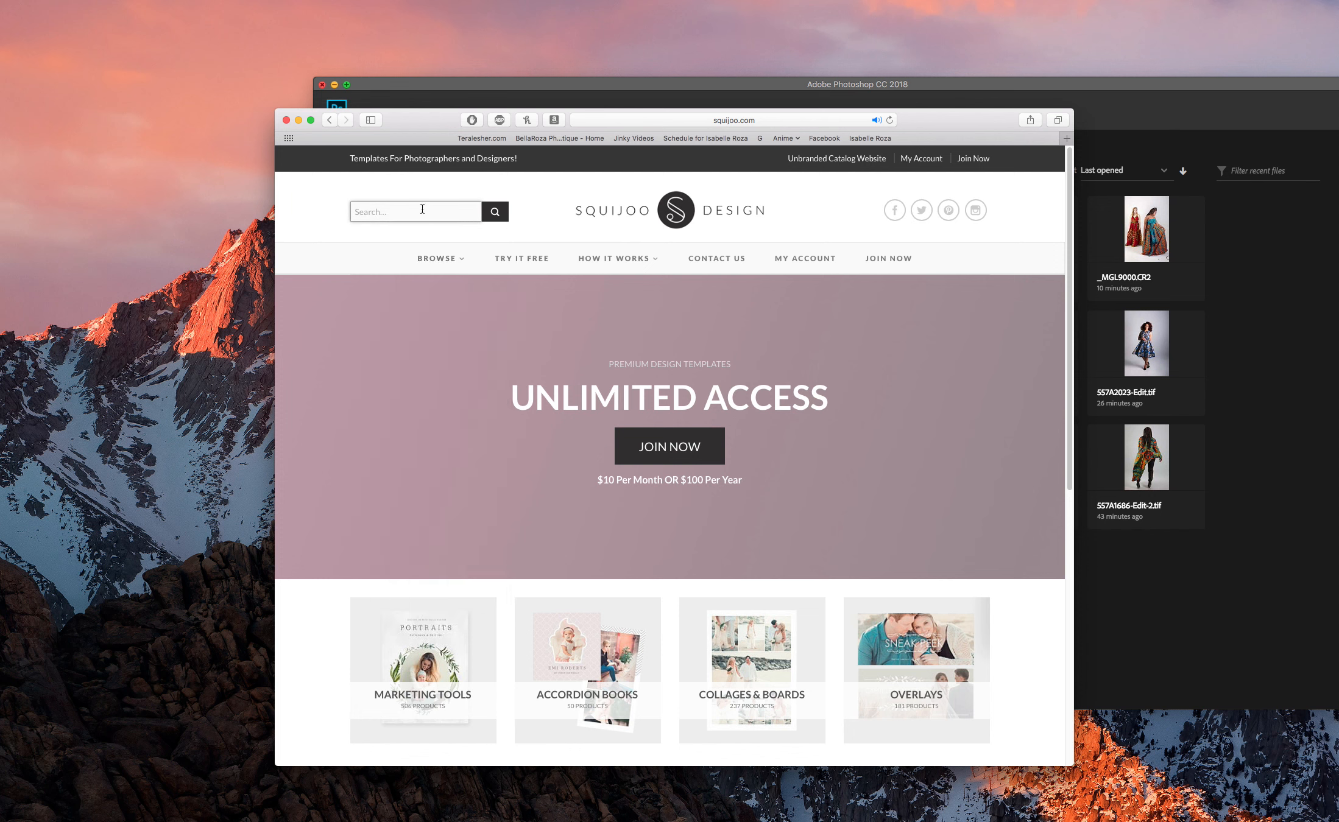
# Search the Squijoo site for 'watermark'
pyautogui.write('watermark')
pyautogui.press('Return')
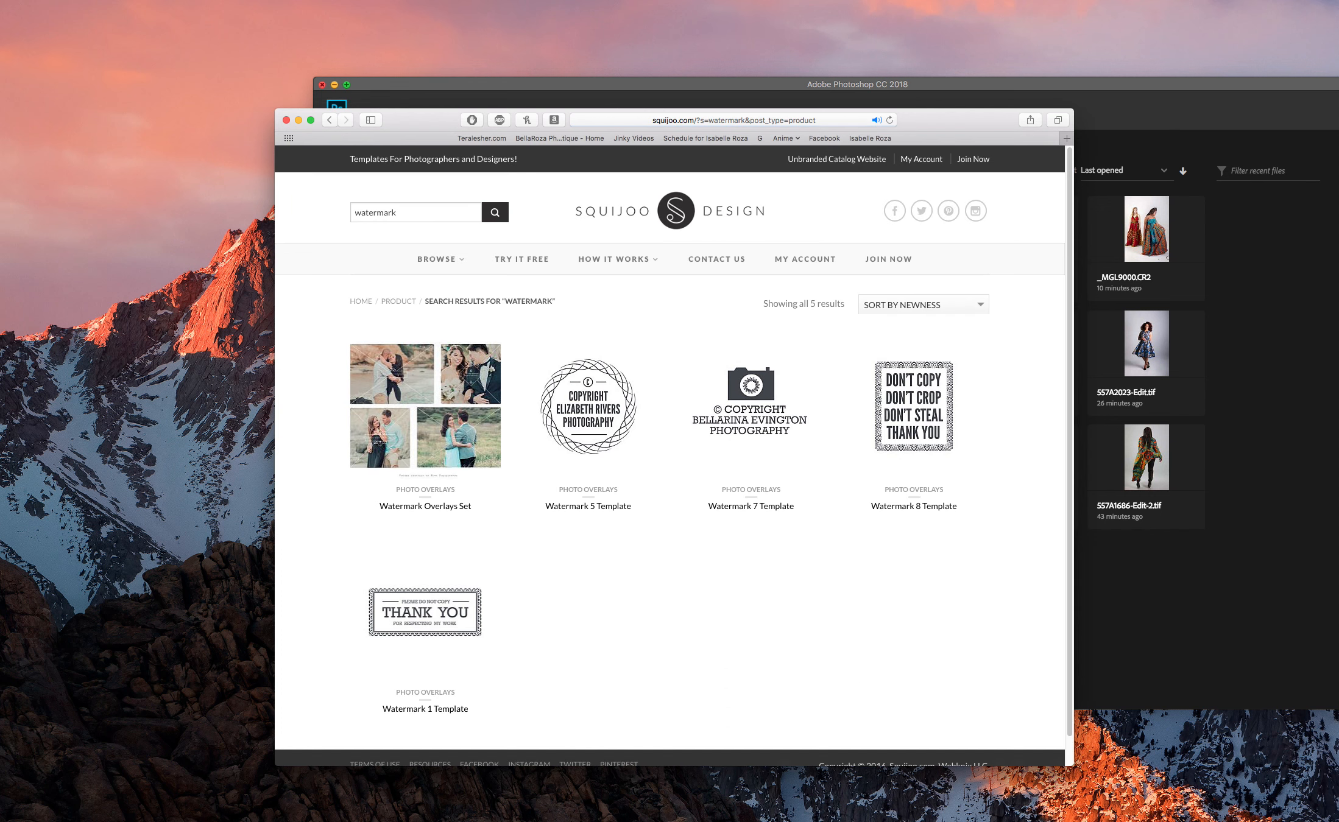
pyautogui.scroll(-1, 492, 339)
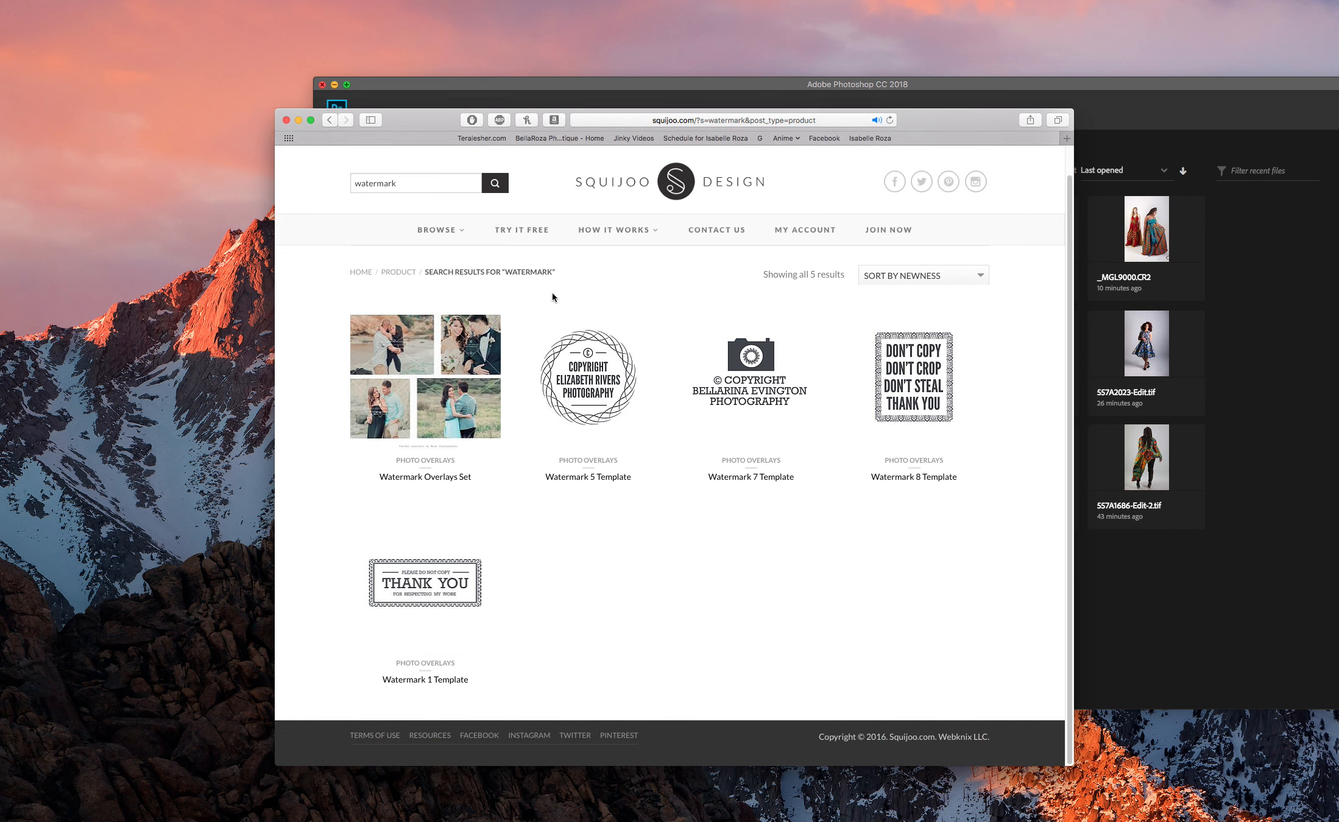
# Replace the search term with 'Logo' and scroll through the 61 results
pyautogui.moveTo(439, 184); pyautogui.dragTo(268, 171)
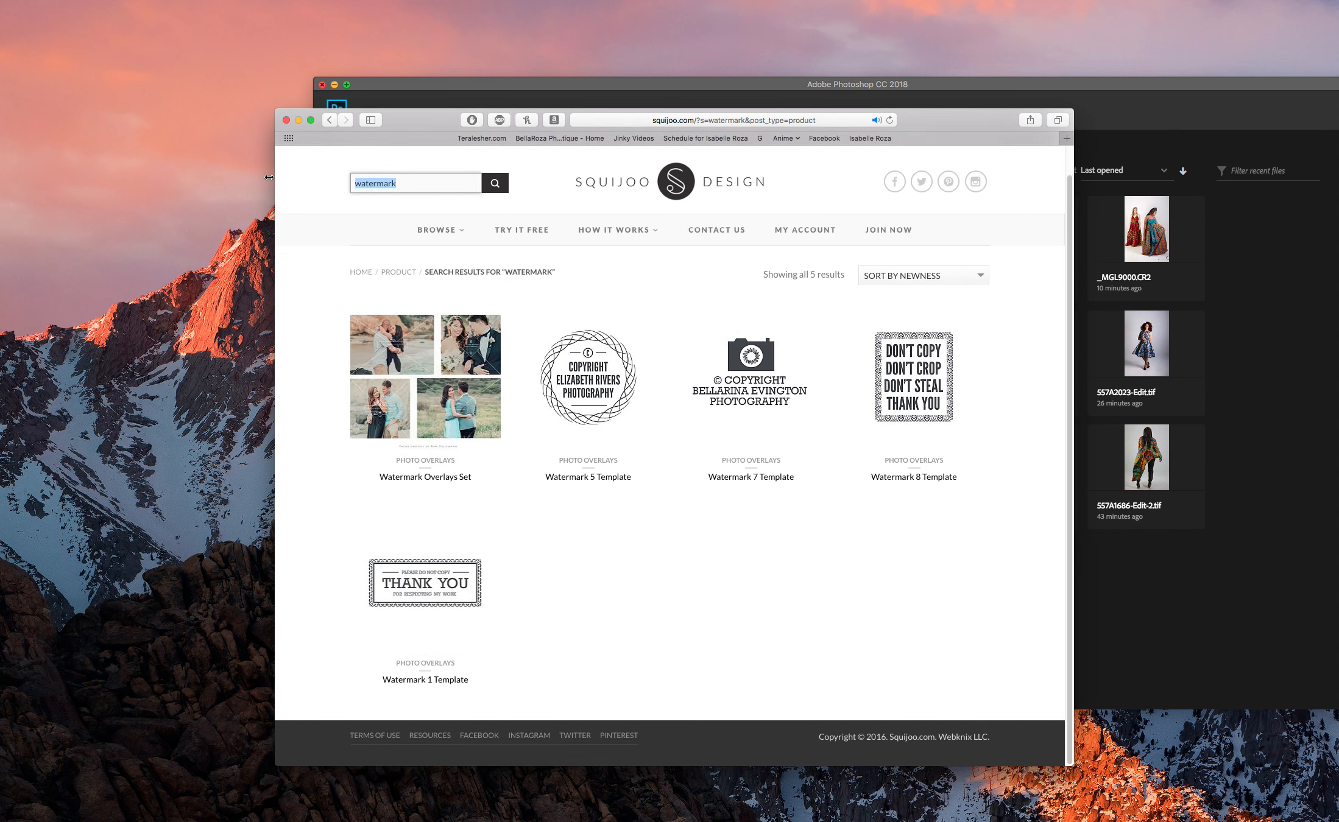
pyautogui.write('Logo')
pyautogui.press('Return')
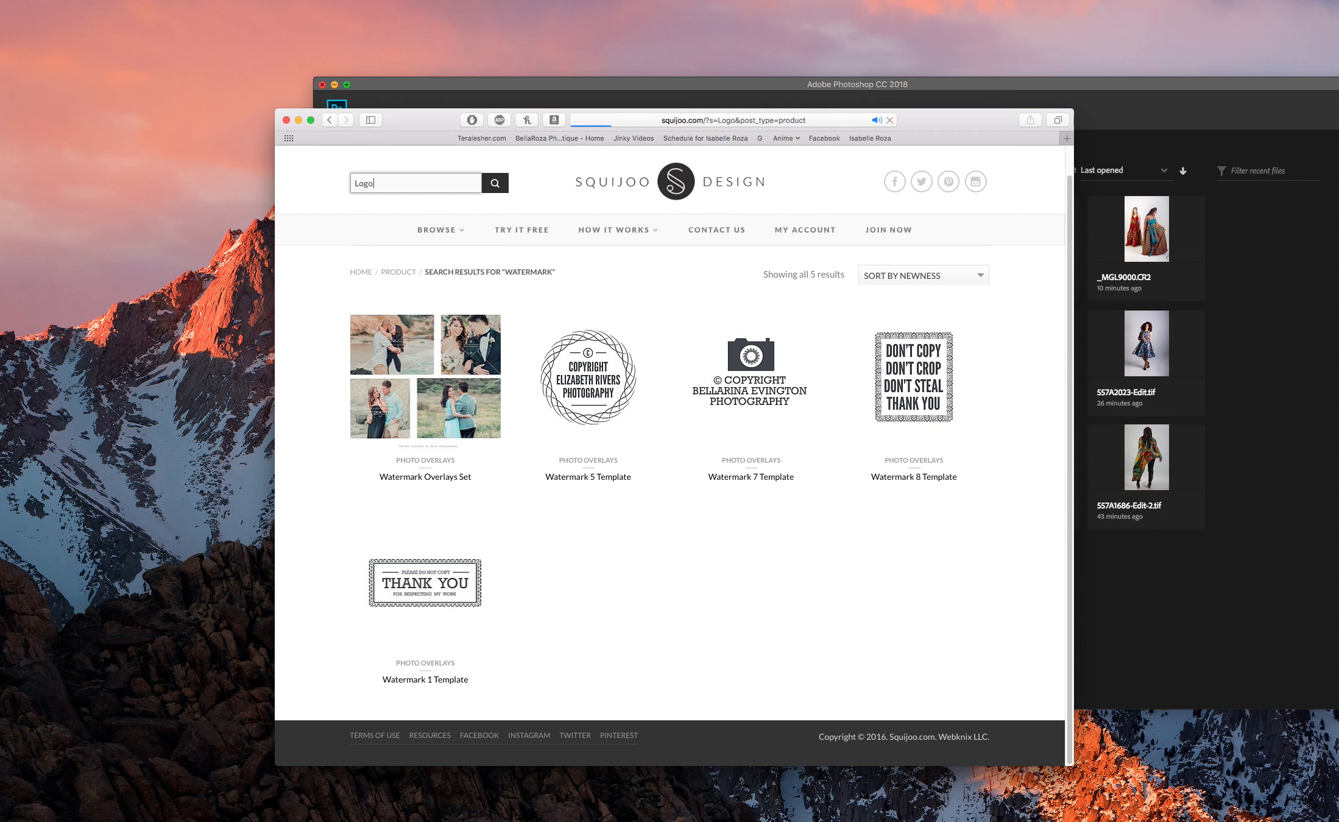
pyautogui.scroll(-4, 576, 475)
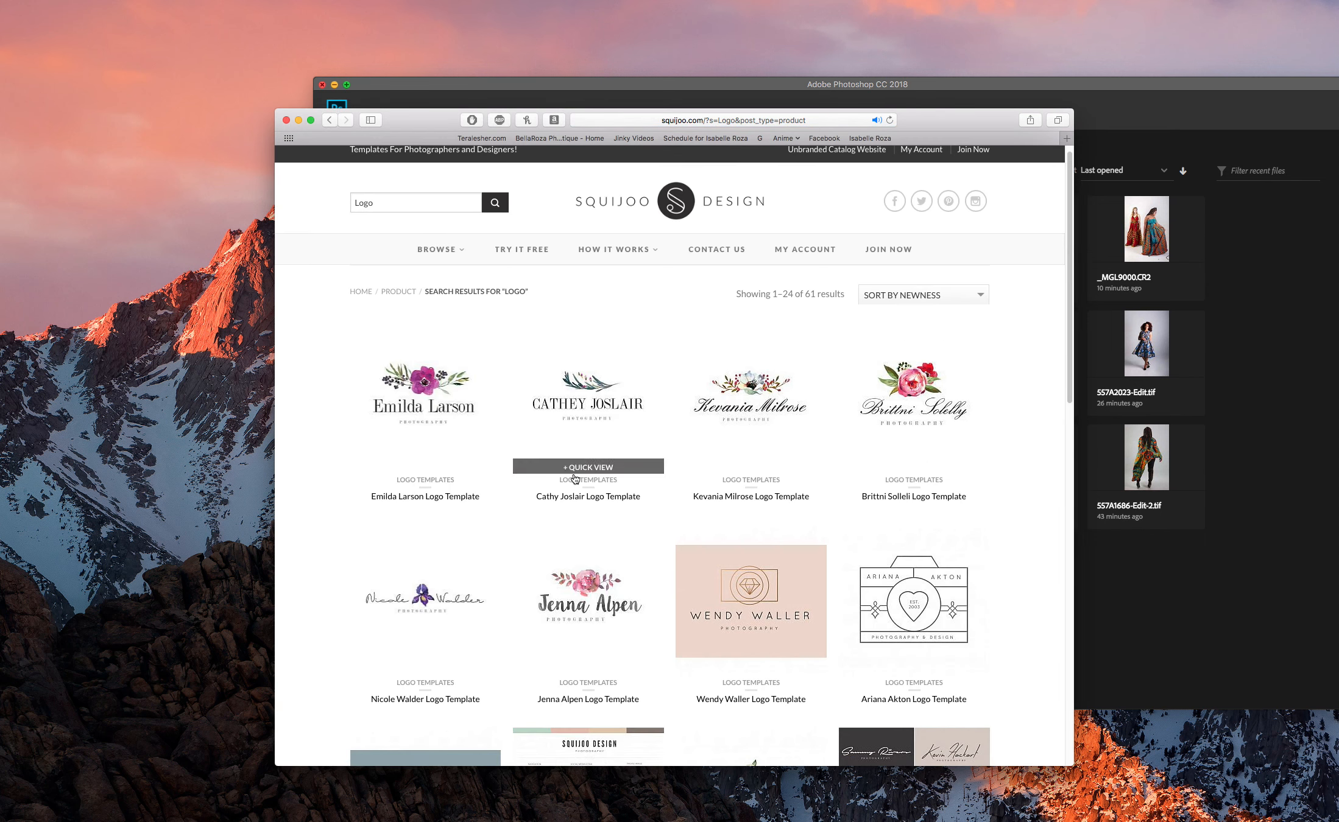
pyautogui.scroll(-20, 576, 475)
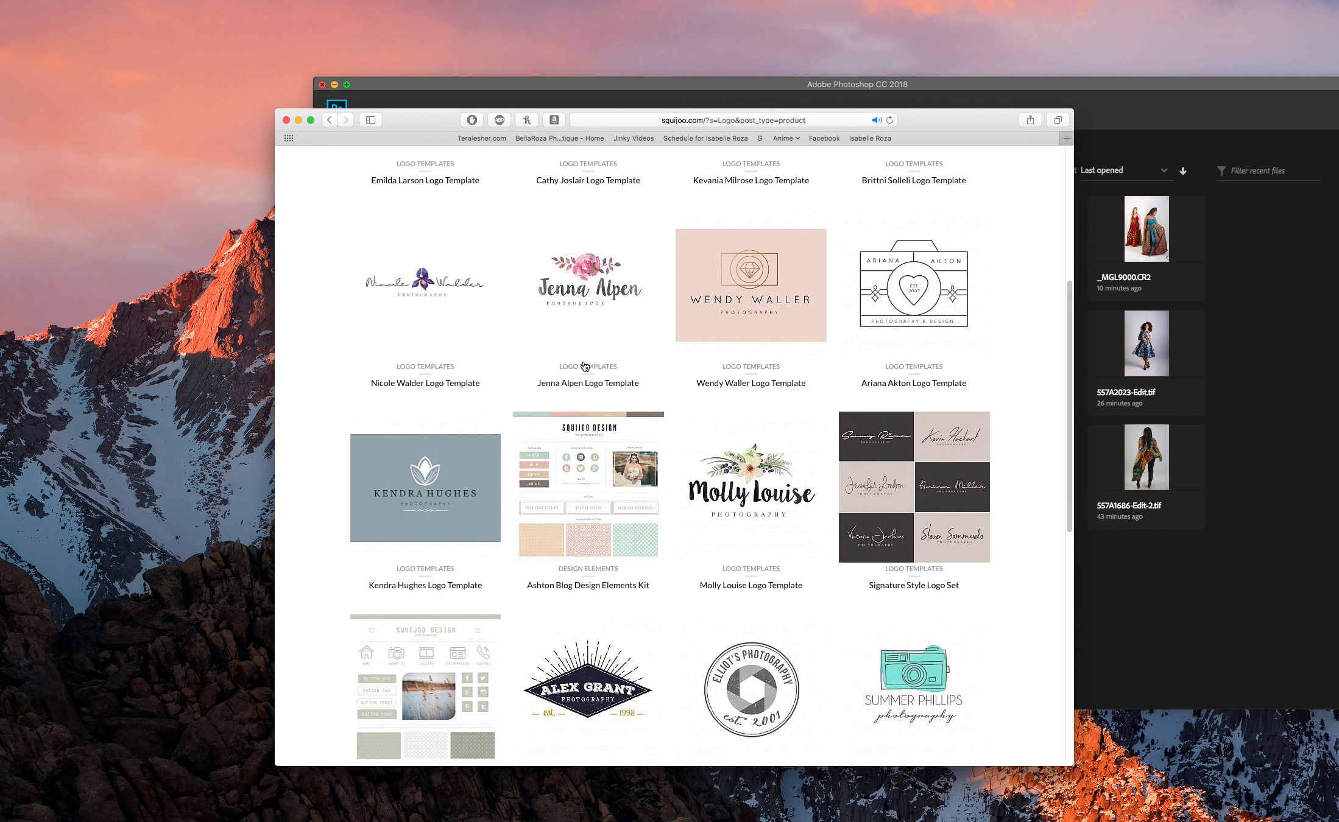
pyautogui.scroll(-4, 582, 368)
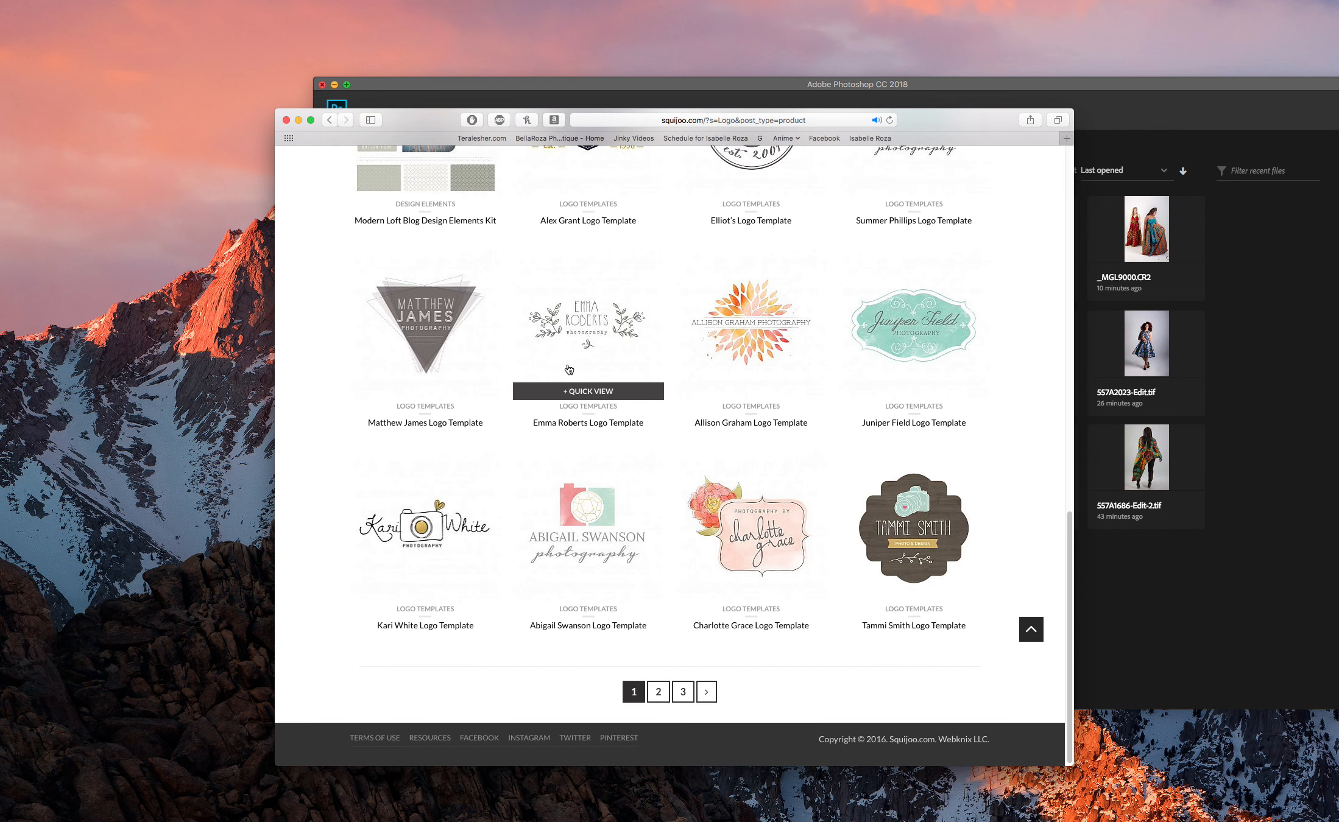
pyautogui.scroll(1, 609, 366)
pyautogui.scroll(6, 871, 357)
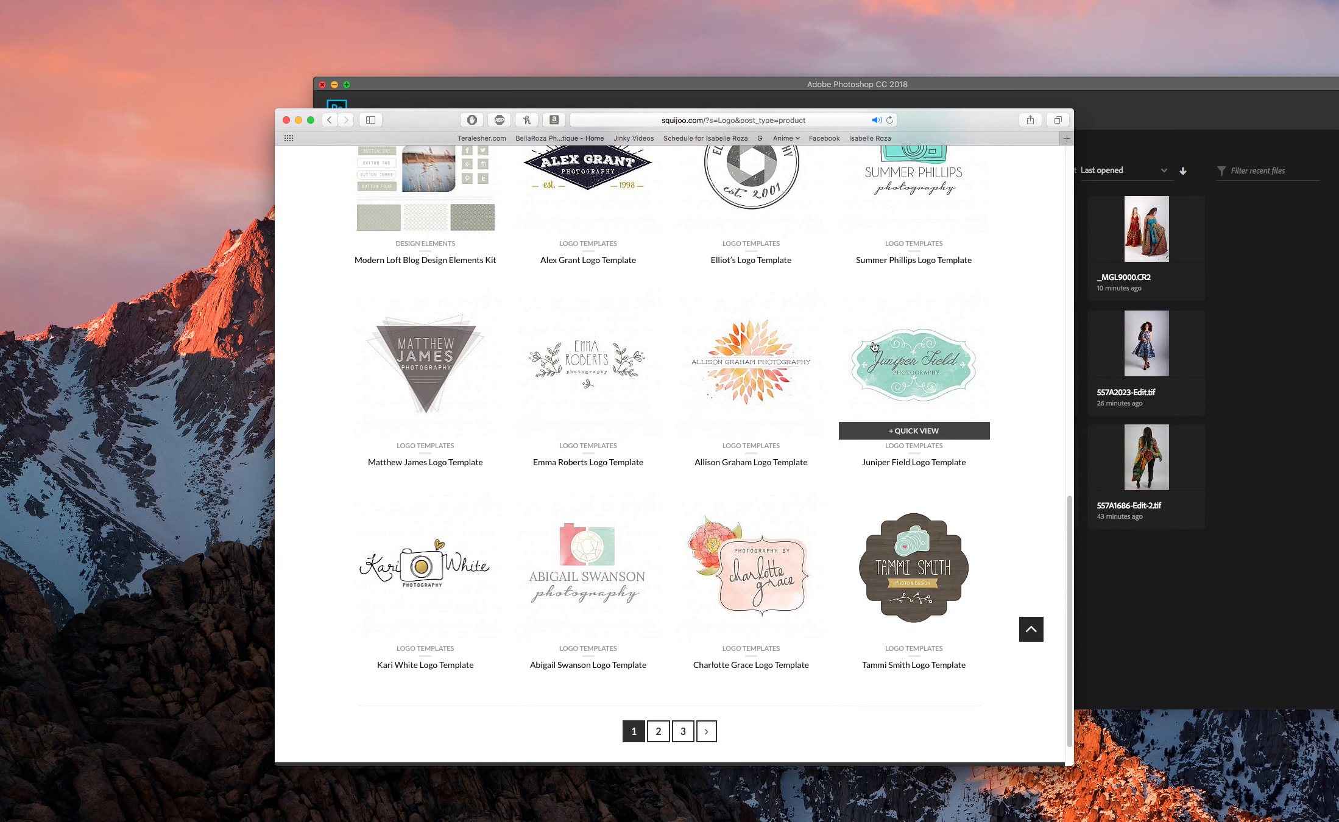
pyautogui.scroll(15, 720, 344)
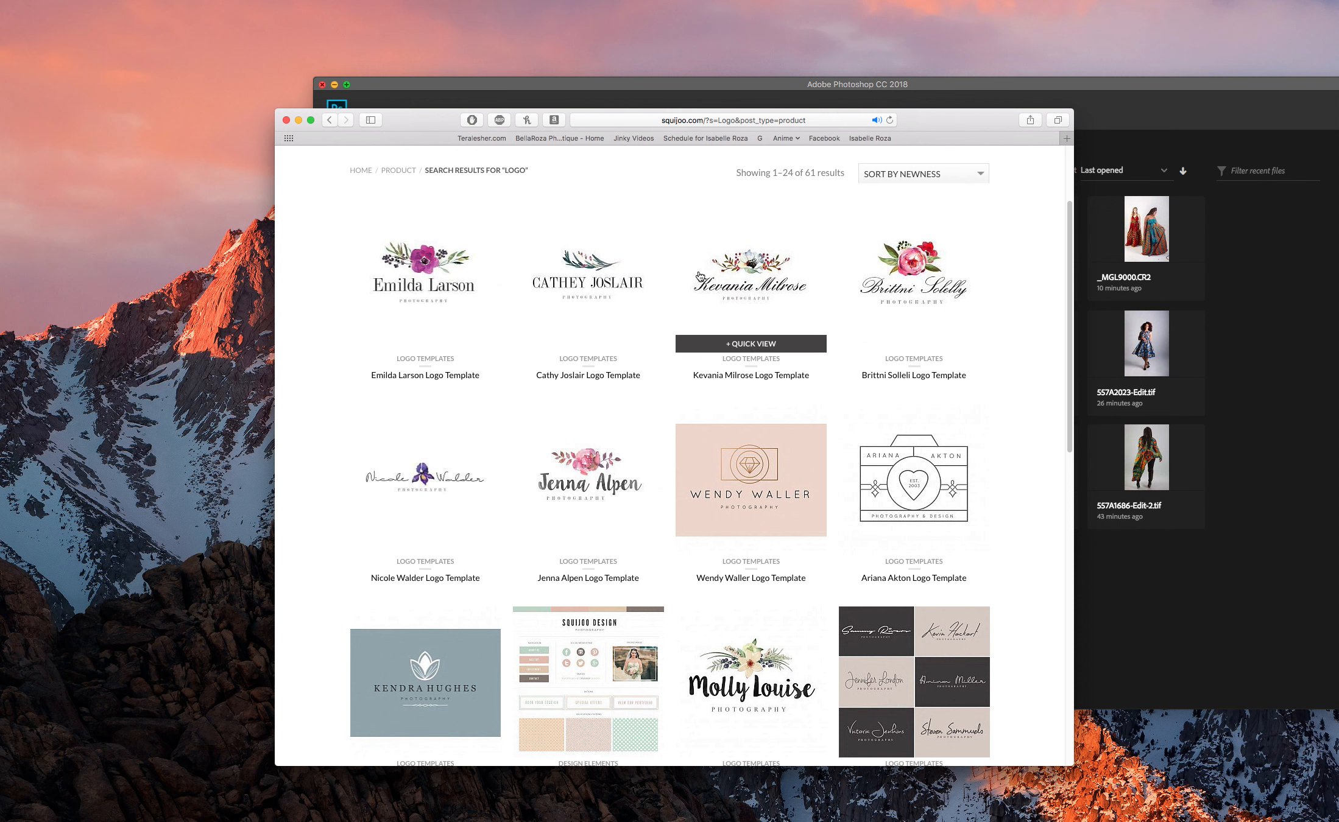
pyautogui.scroll(3, 698, 272)
pyautogui.scroll(-17, 696, 284)
pyautogui.scroll(-8, 697, 286)
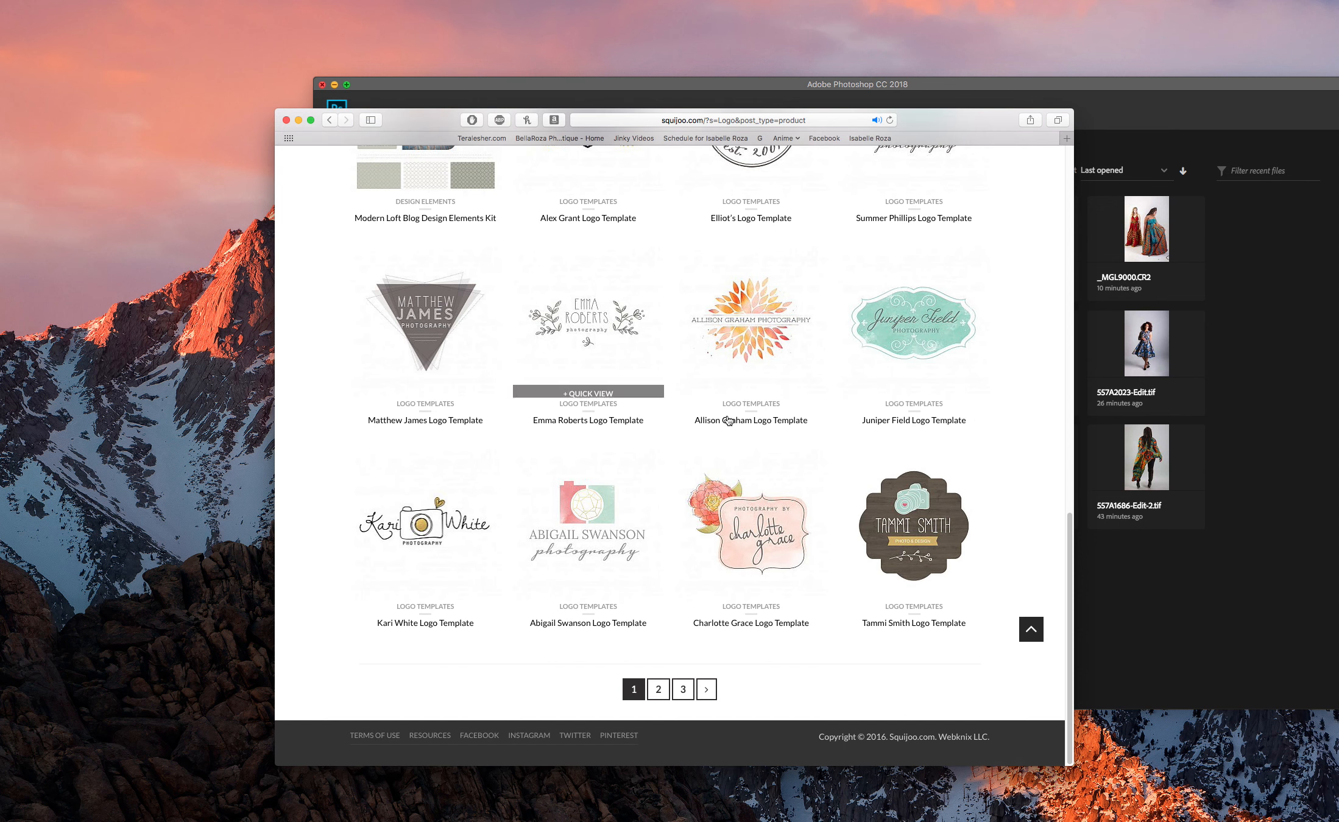
pyautogui.moveTo(586, 460)
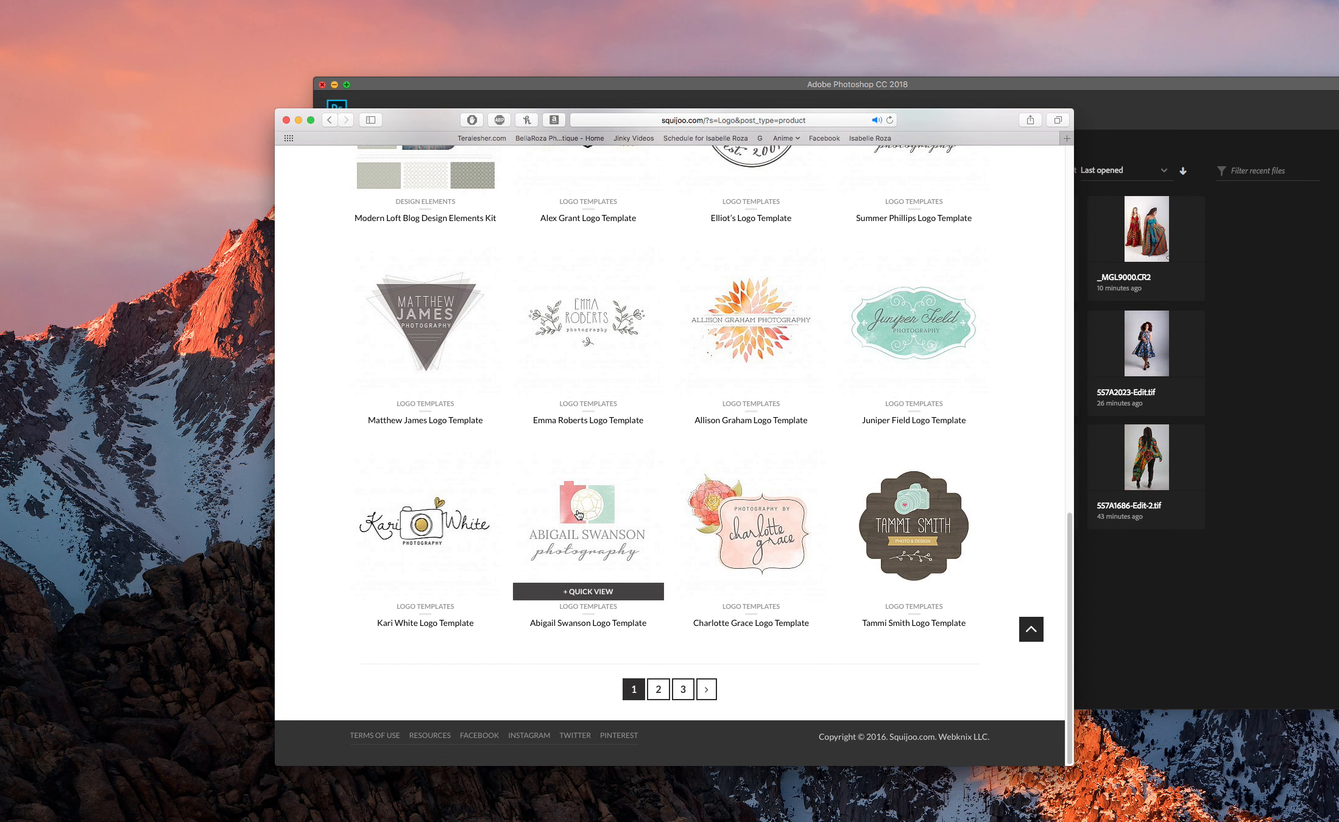
# On page 2 of the Logo results, open the Brandie Rose template in a background tab
pyautogui.click(659, 692)
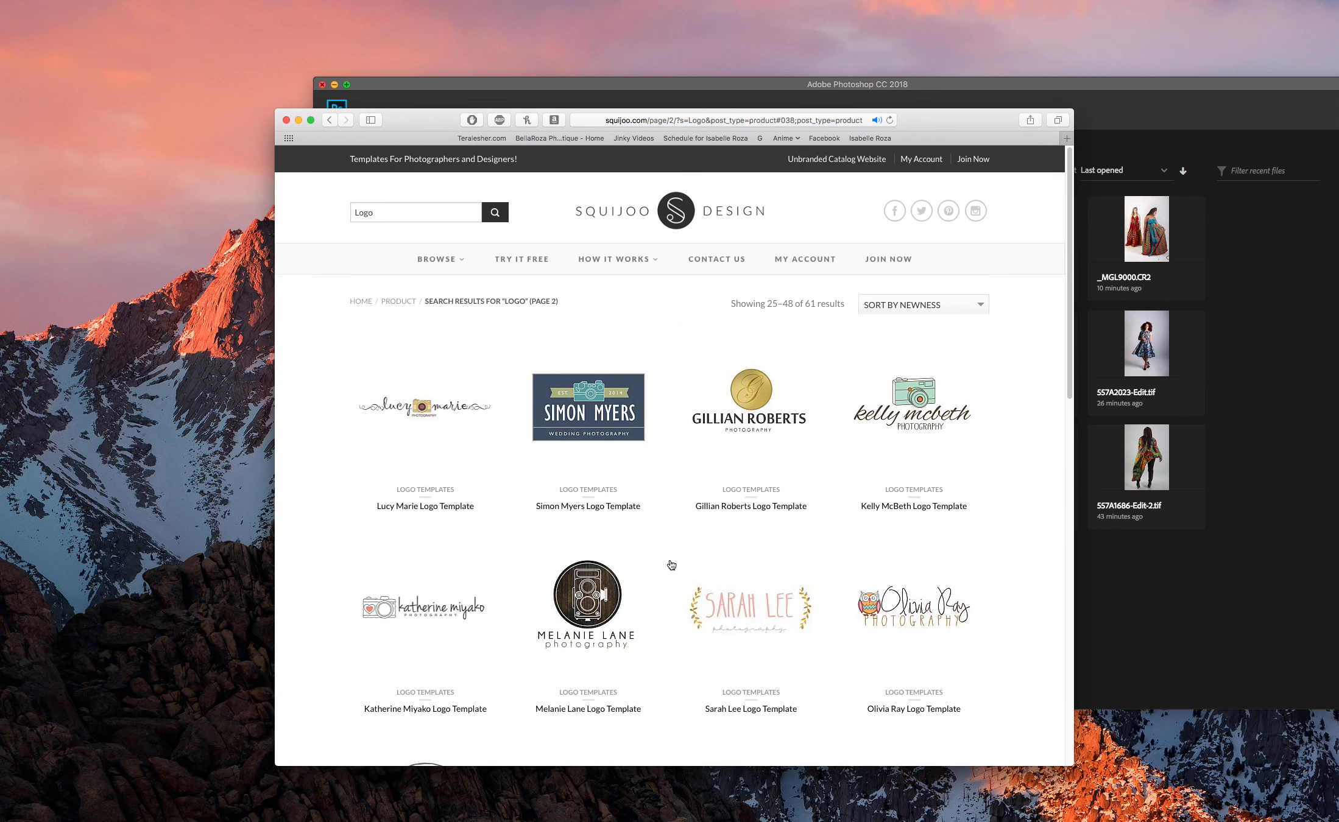
pyautogui.scroll(-5, 670, 559)
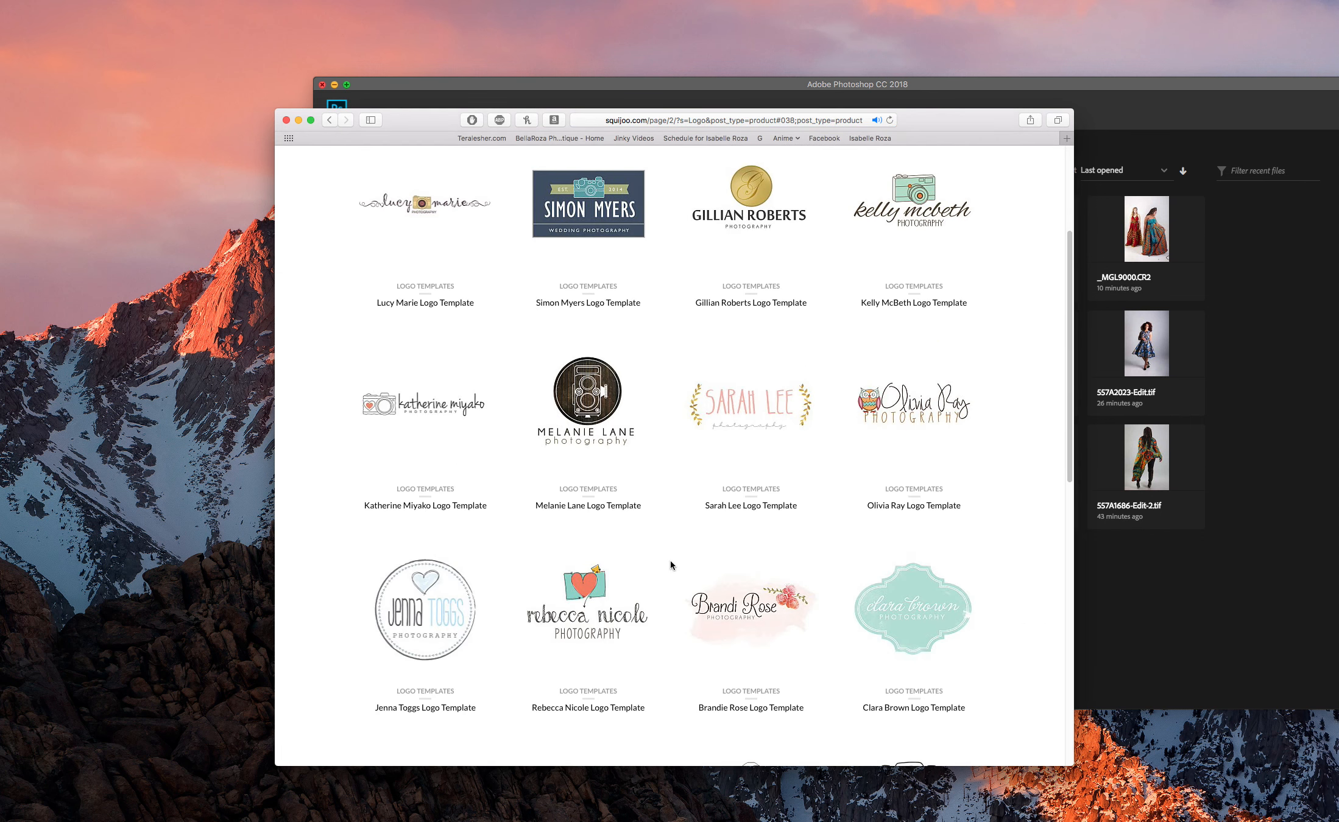
pyautogui.scroll(-2, 599, 415)
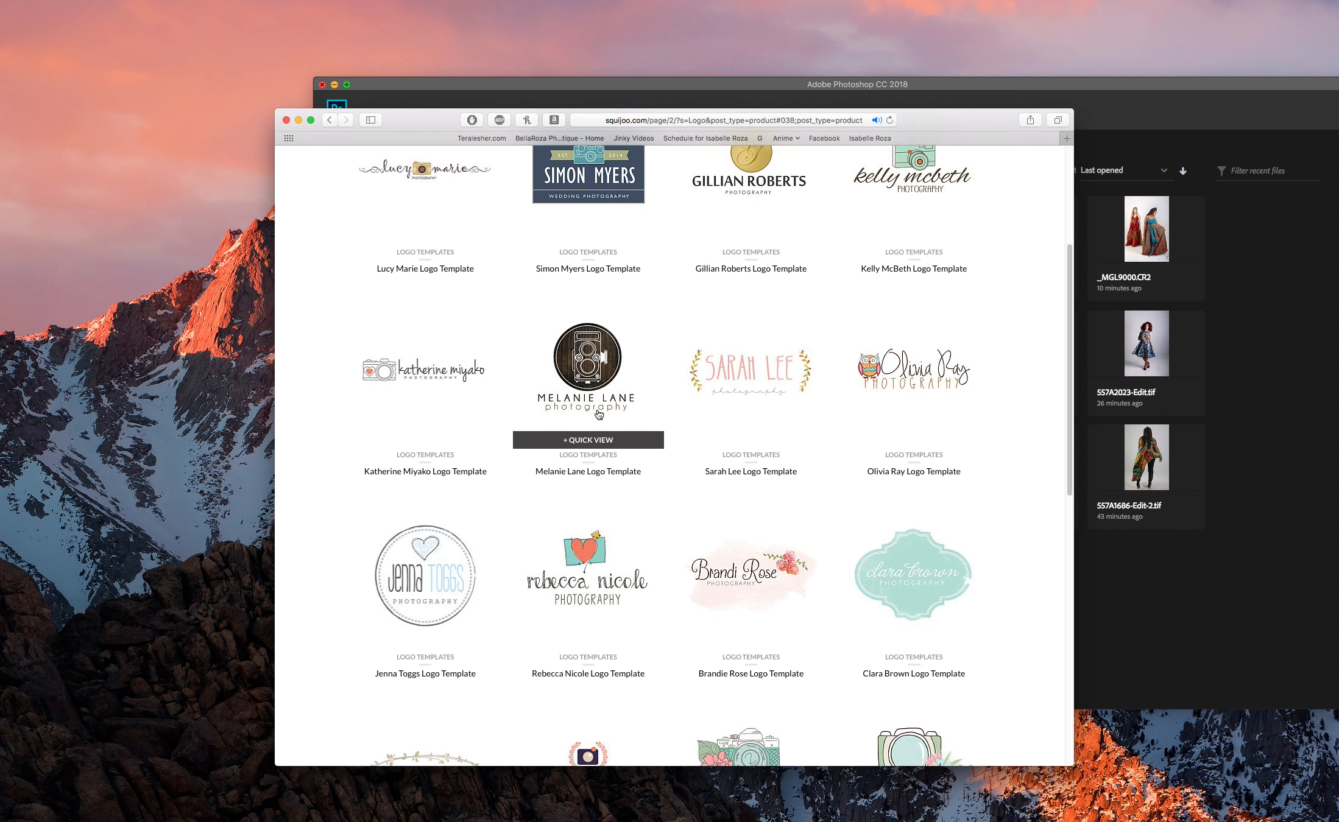
pyautogui.scroll(-5, 599, 414)
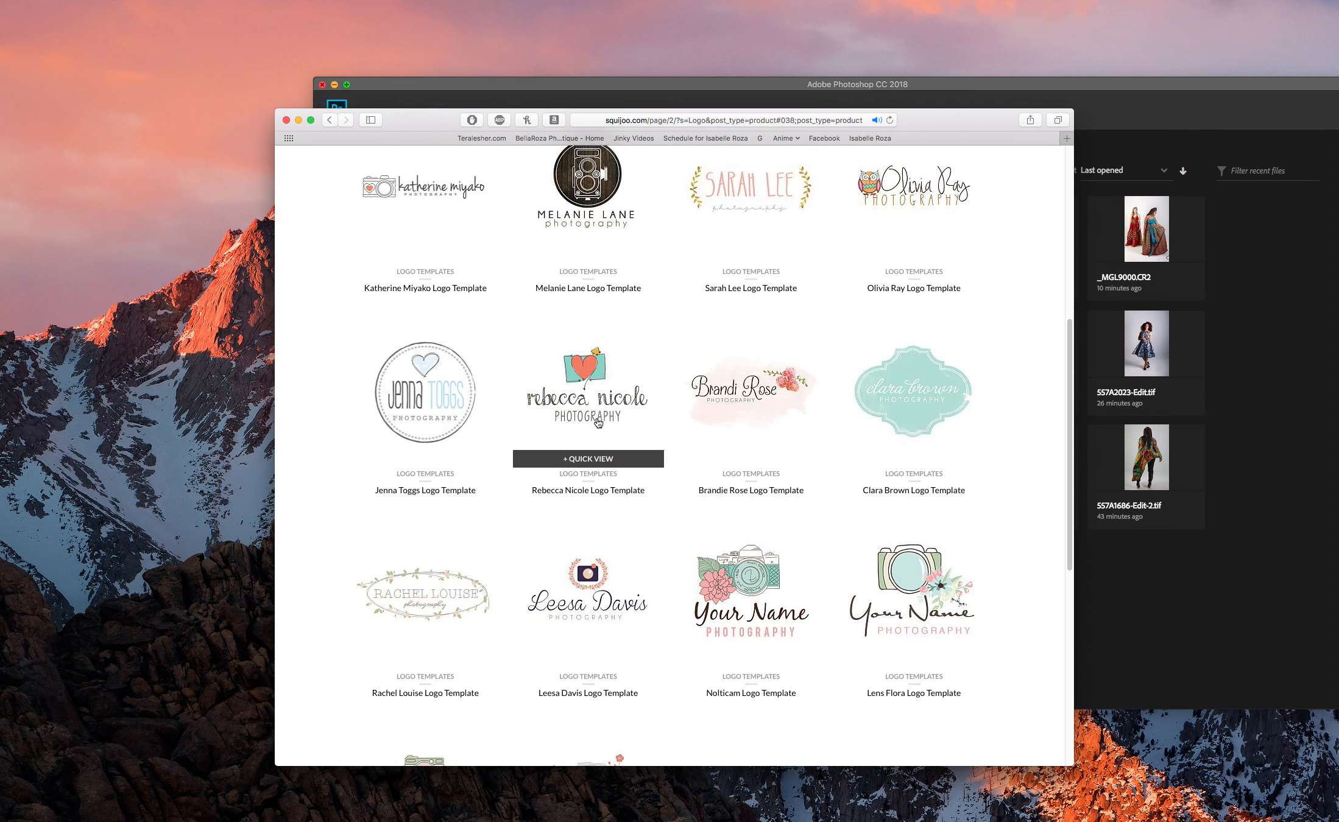
pyautogui.scroll(-10, 599, 423)
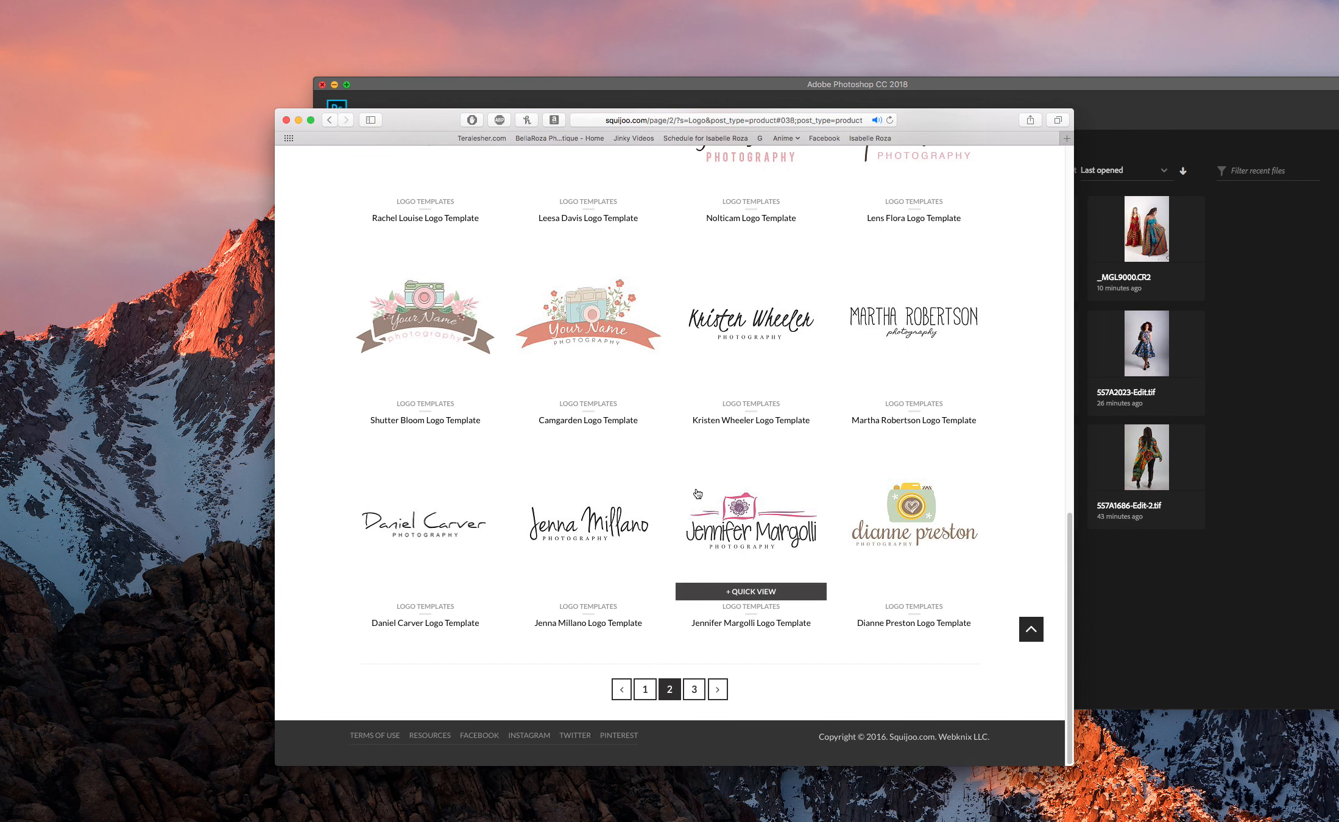
pyautogui.scroll(10, 698, 492)
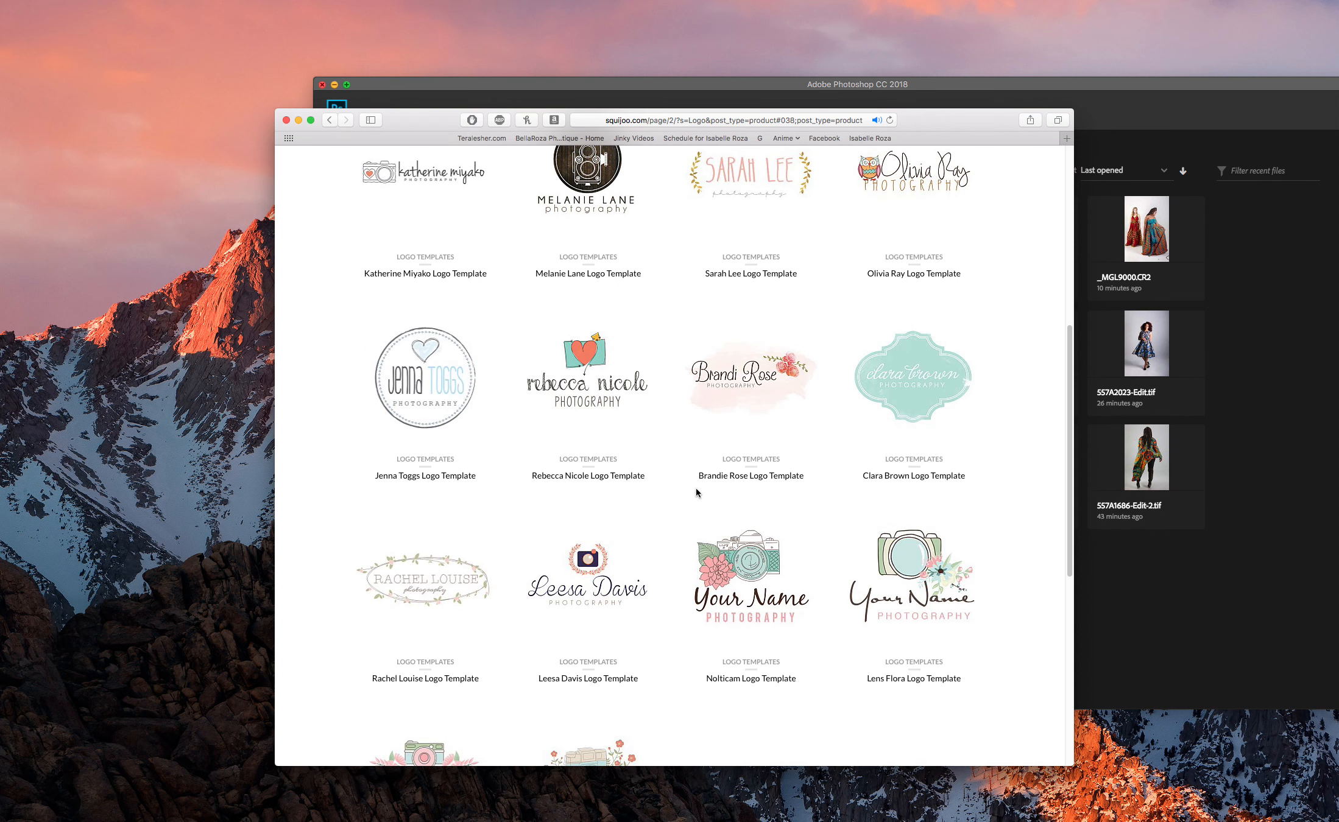
pyautogui.rightClick(742, 396)
pyautogui.click(746, 396)
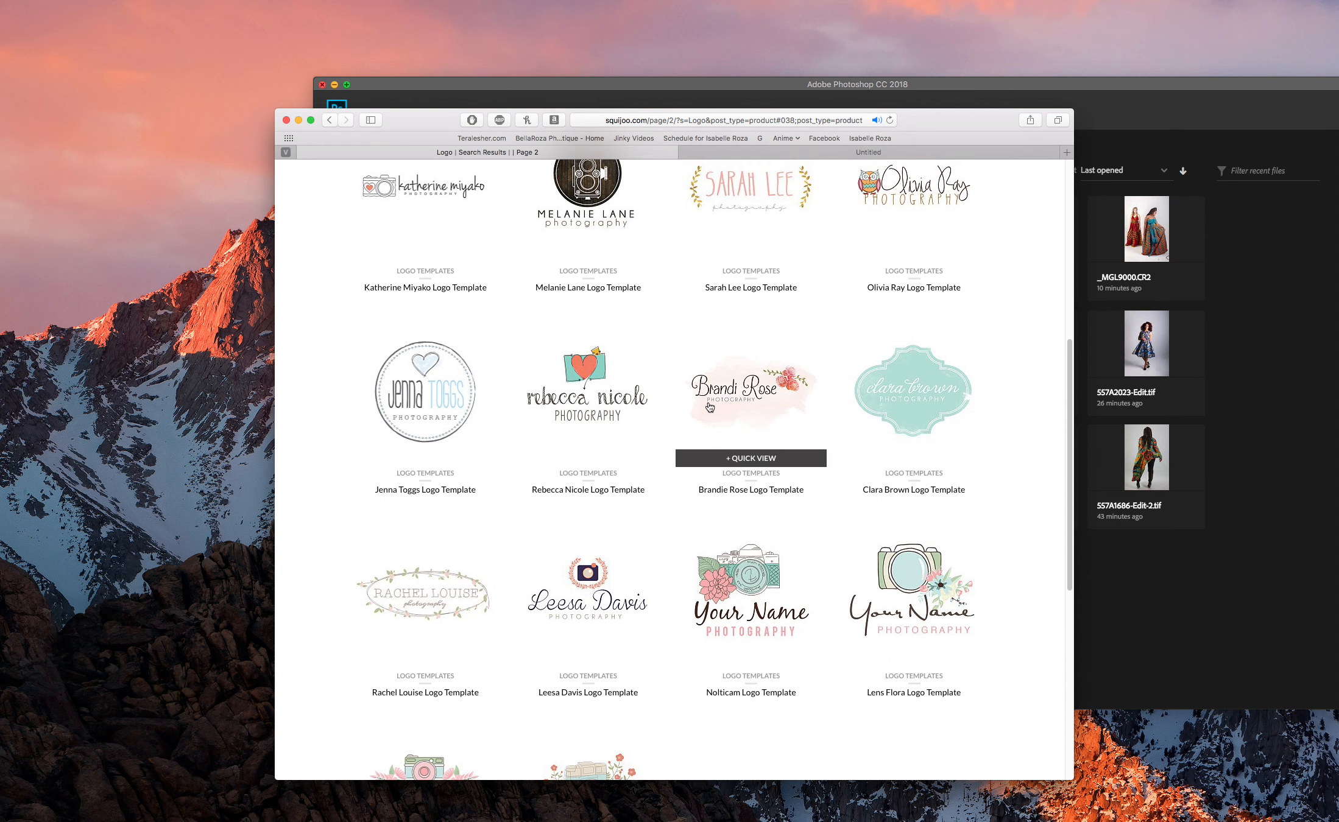
# Browse page 3, return to page 1, and bring up link options for the Kari White logo
pyautogui.scroll(-10, 620, 477)
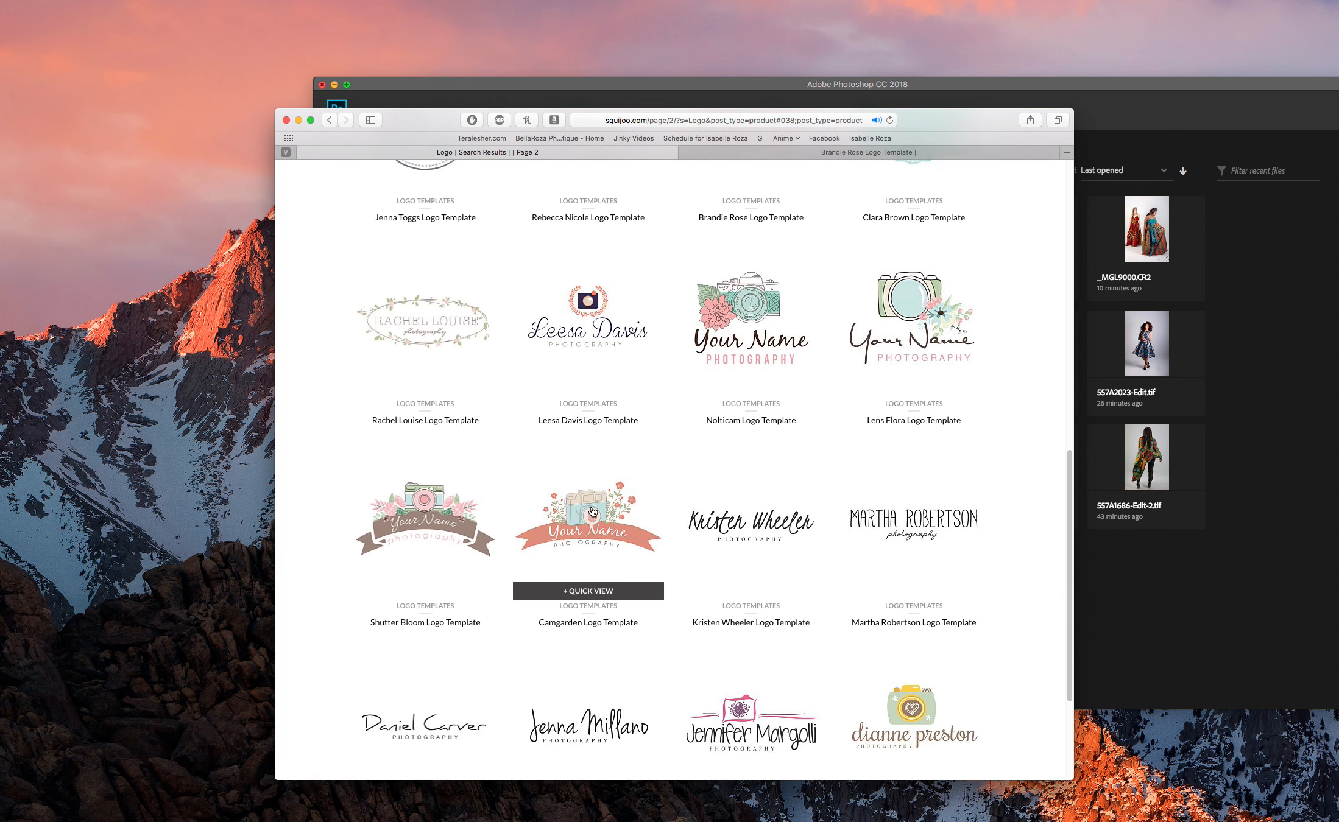
pyautogui.click(695, 707)
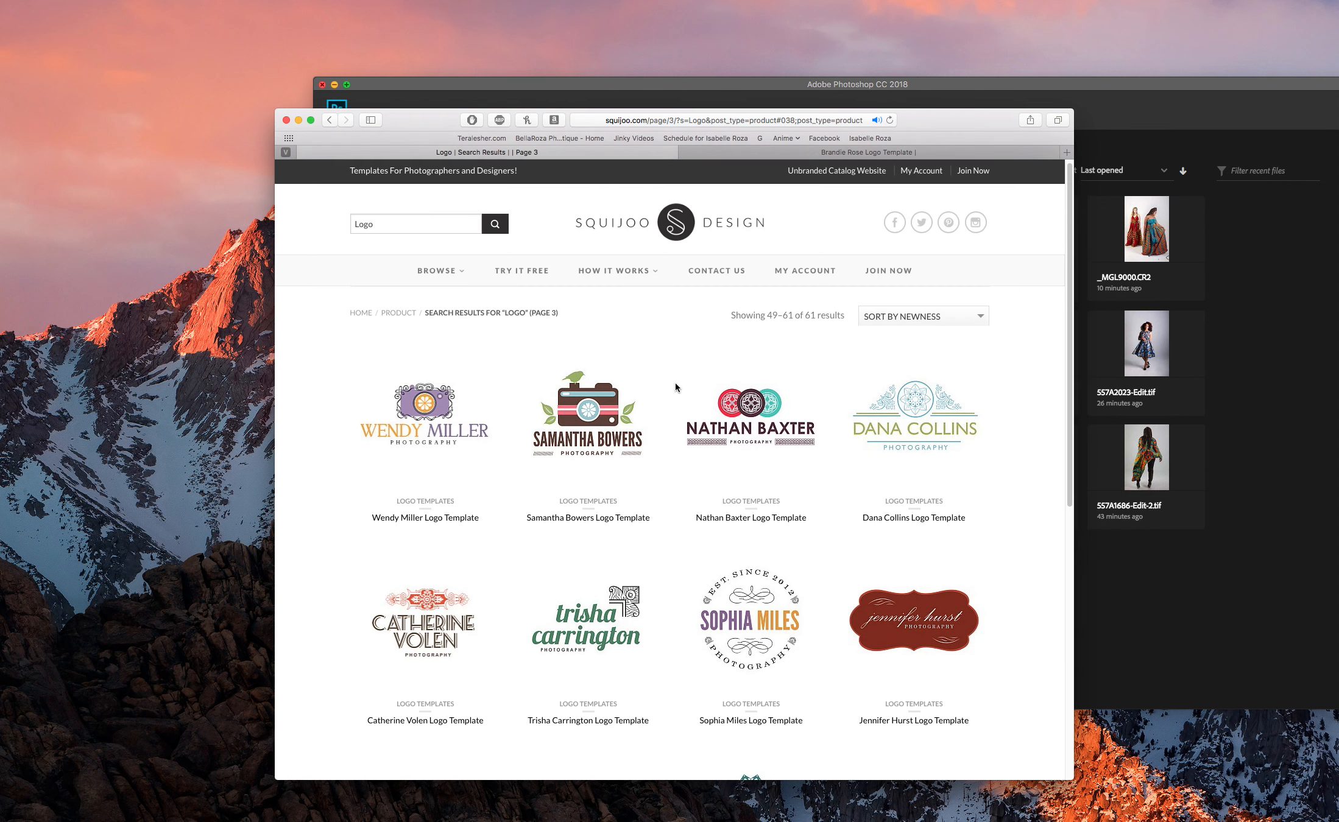
pyautogui.scroll(-10, 675, 385)
pyautogui.scroll(10, 496, 544)
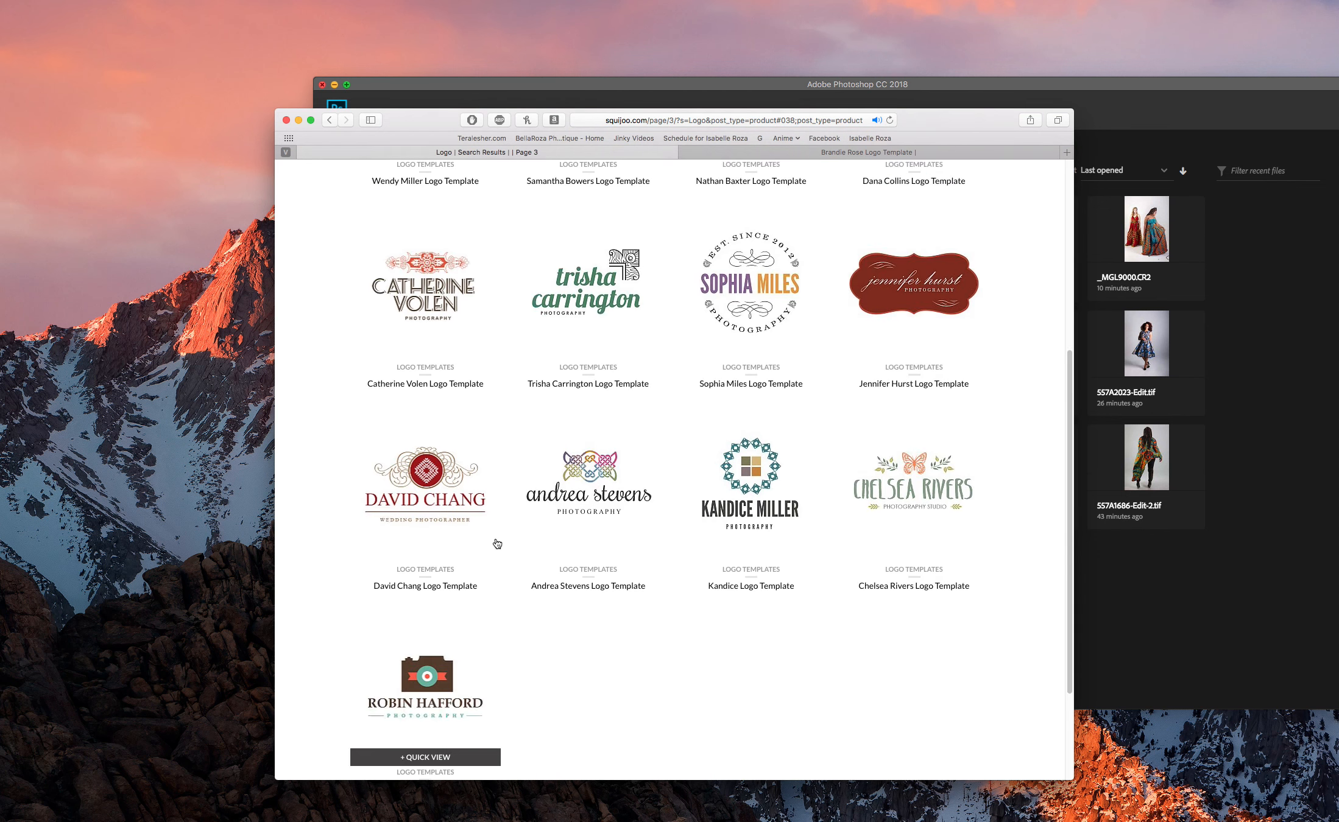
pyautogui.scroll(-10, 554, 484)
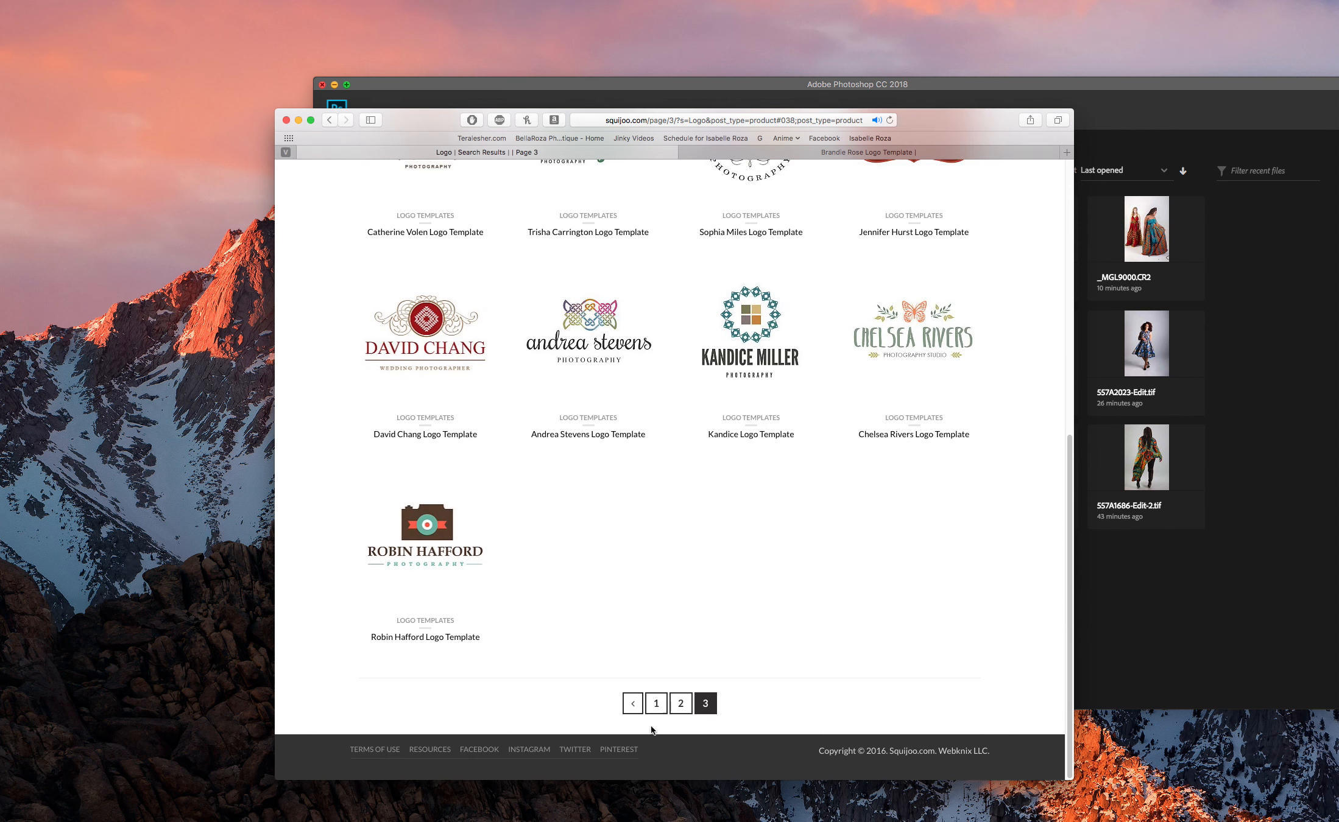
pyautogui.click(656, 704)
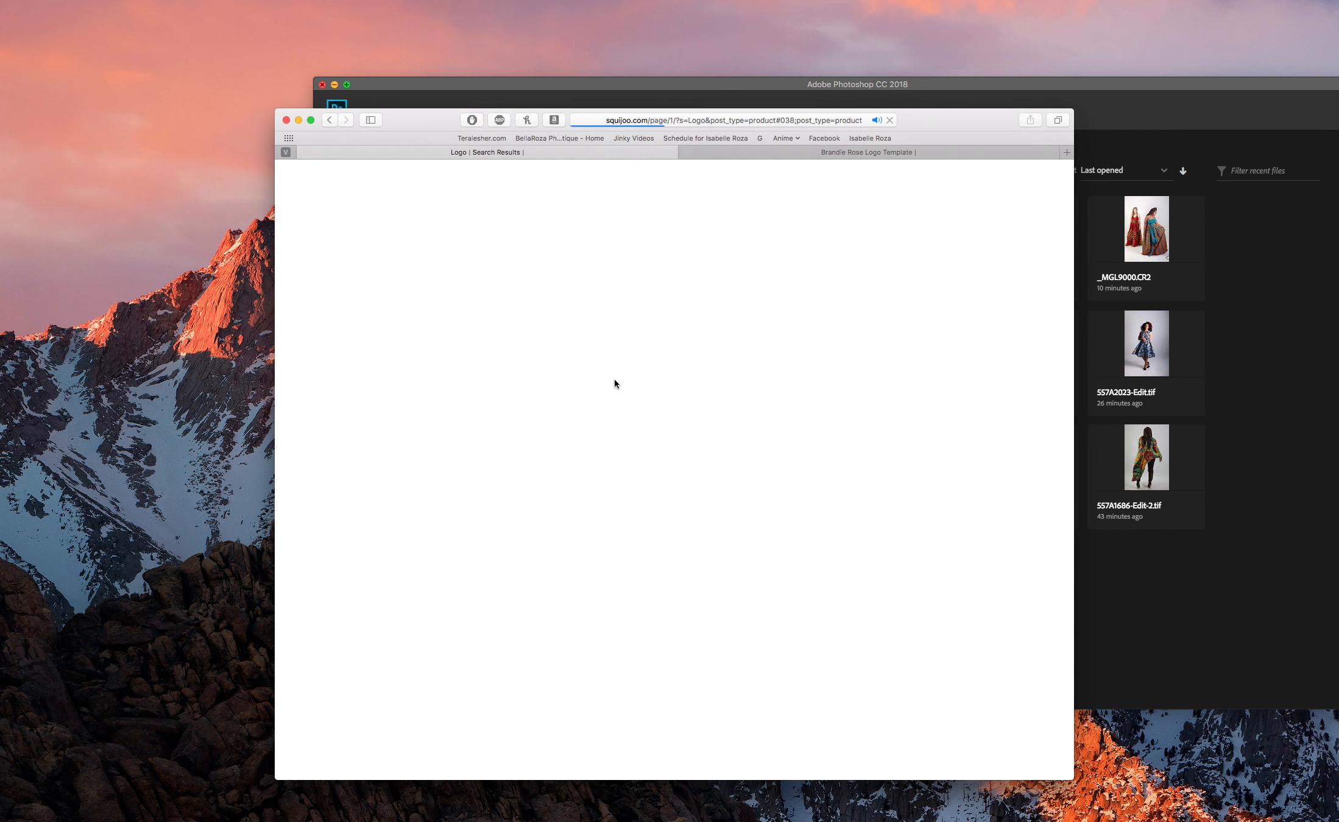
pyautogui.scroll(-5, 484, 450)
pyautogui.scroll(-8, 484, 450)
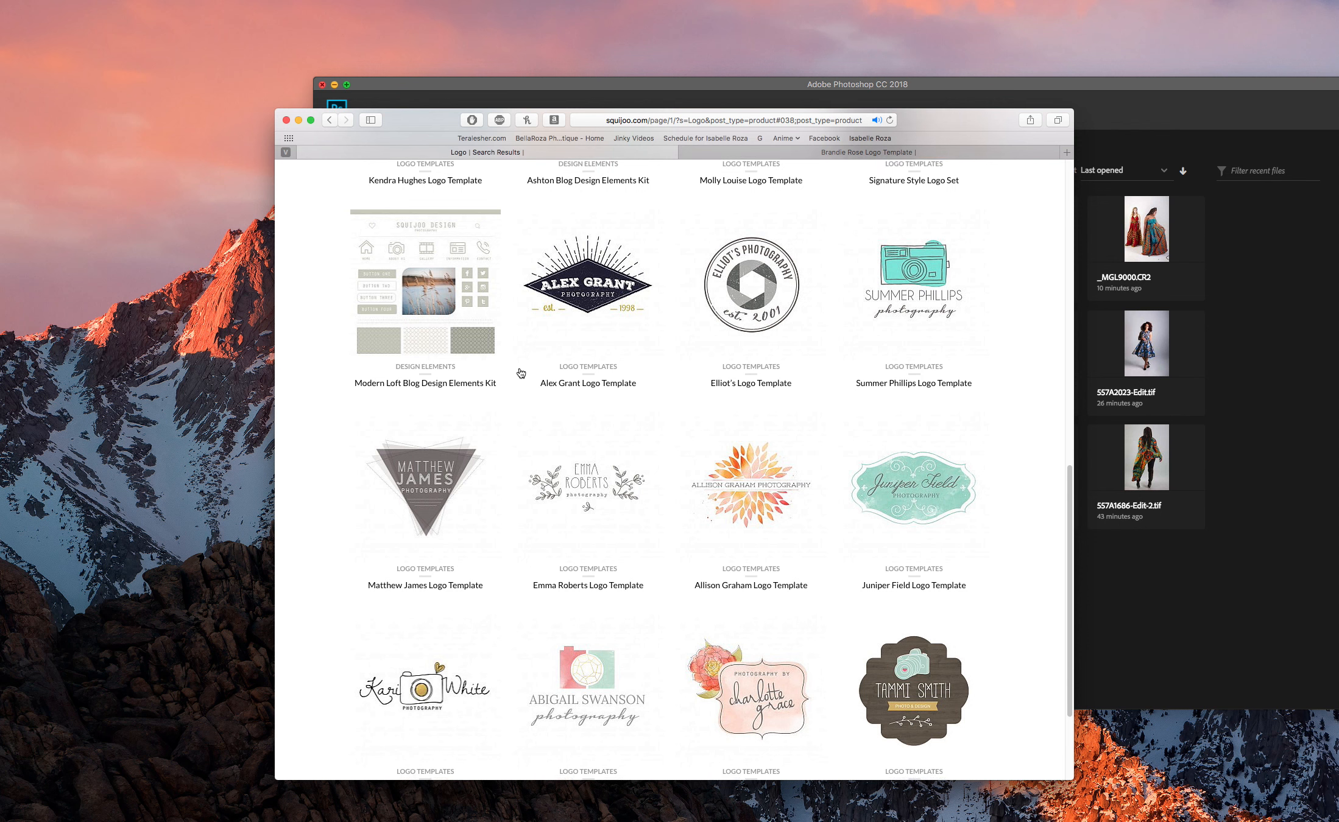
pyautogui.rightClick(444, 551)
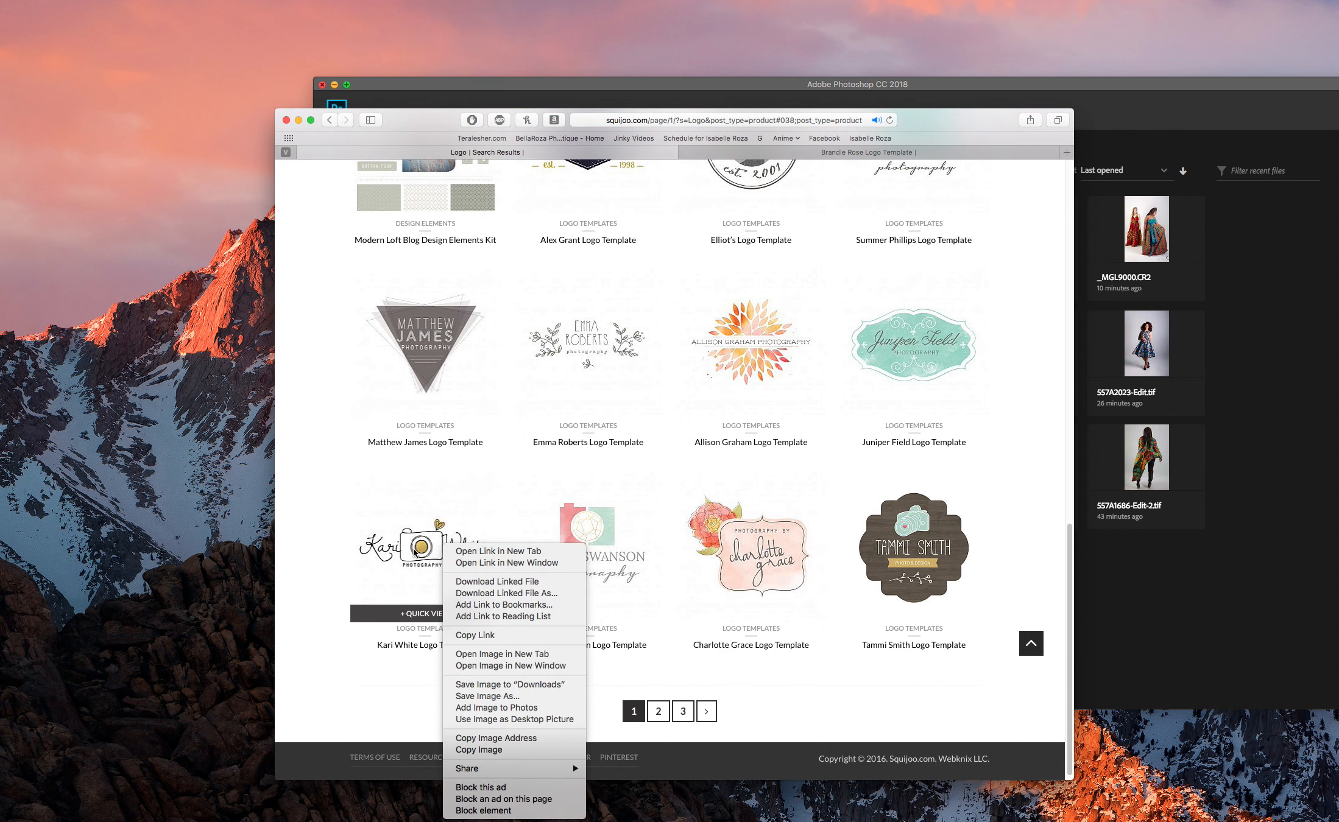
# Download the Kari White logo template from its page, logging in to the member account
pyautogui.click(457, 553)
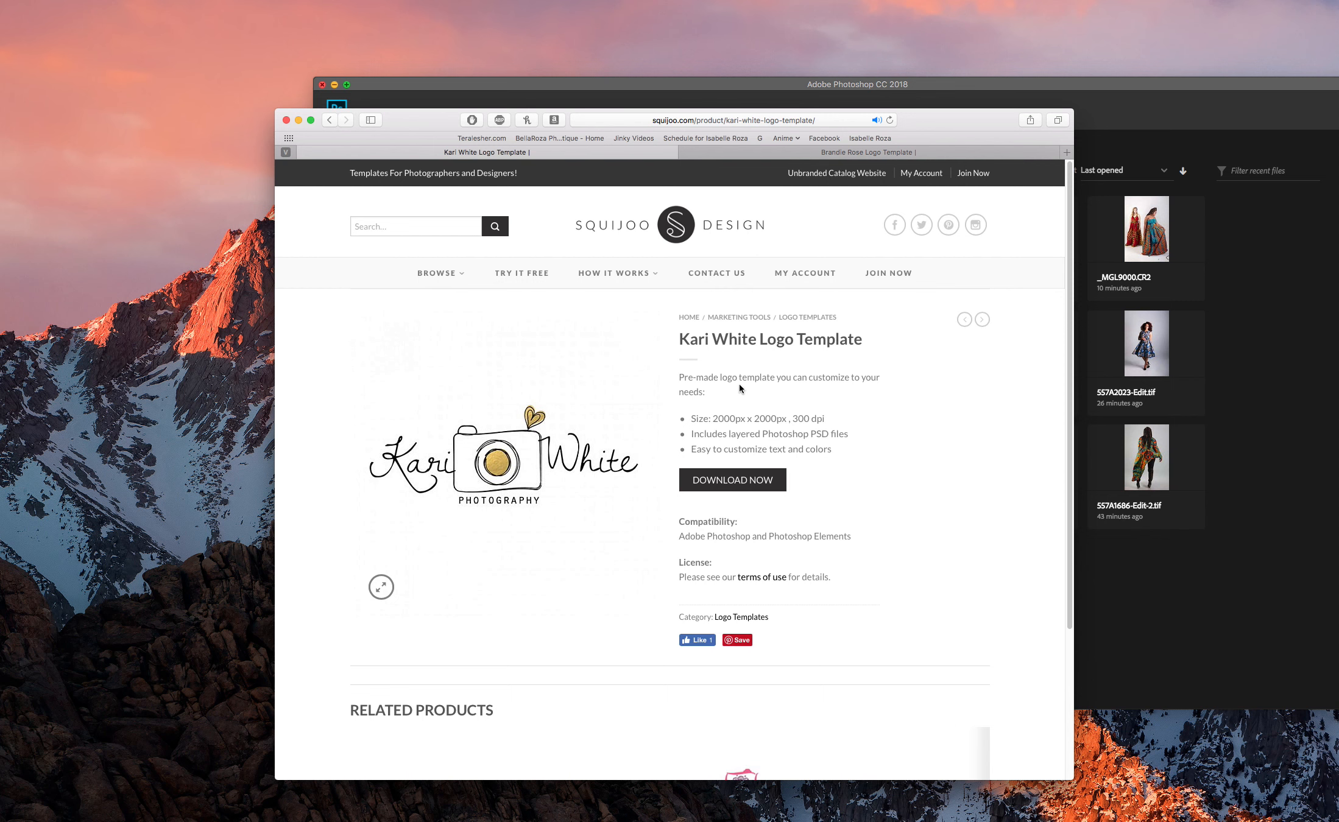
pyautogui.click(760, 477)
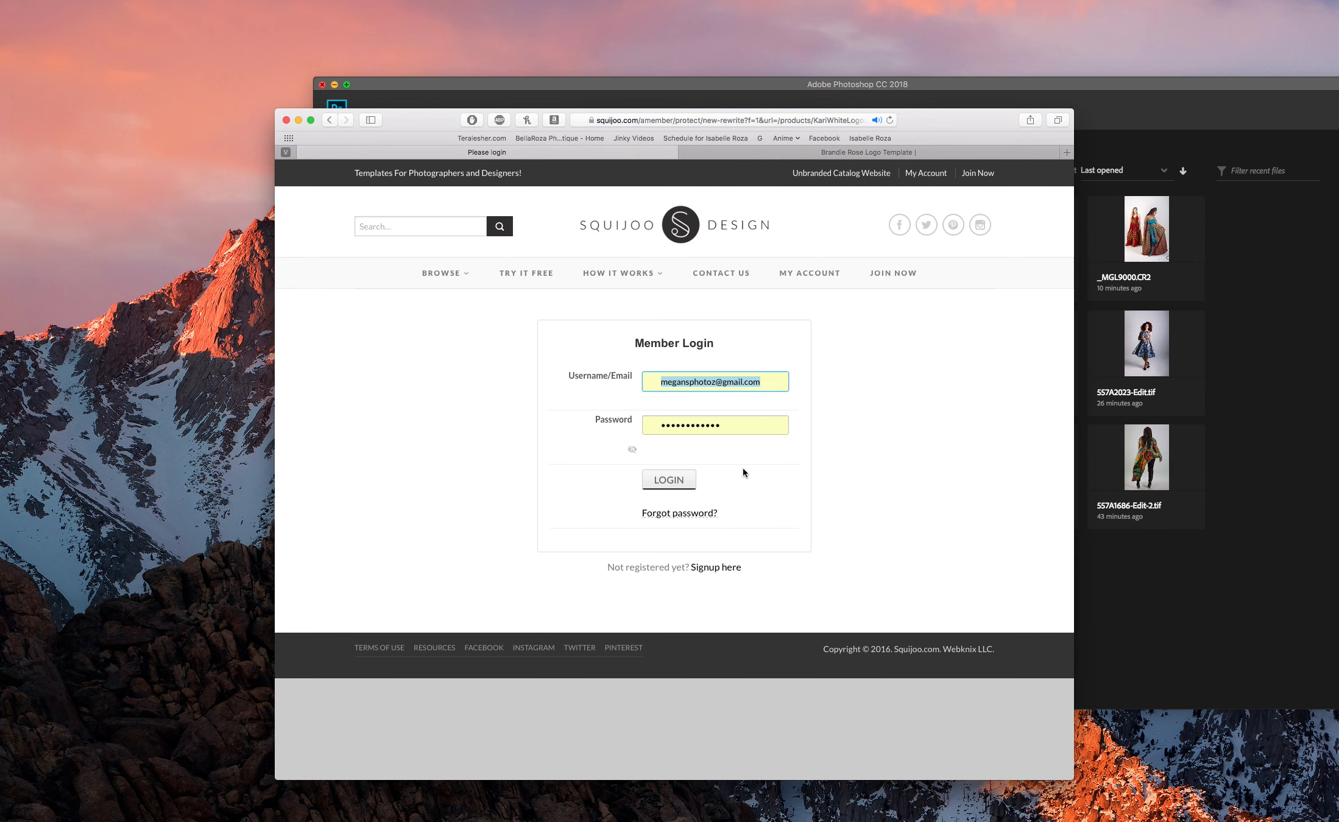
pyautogui.click(682, 481)
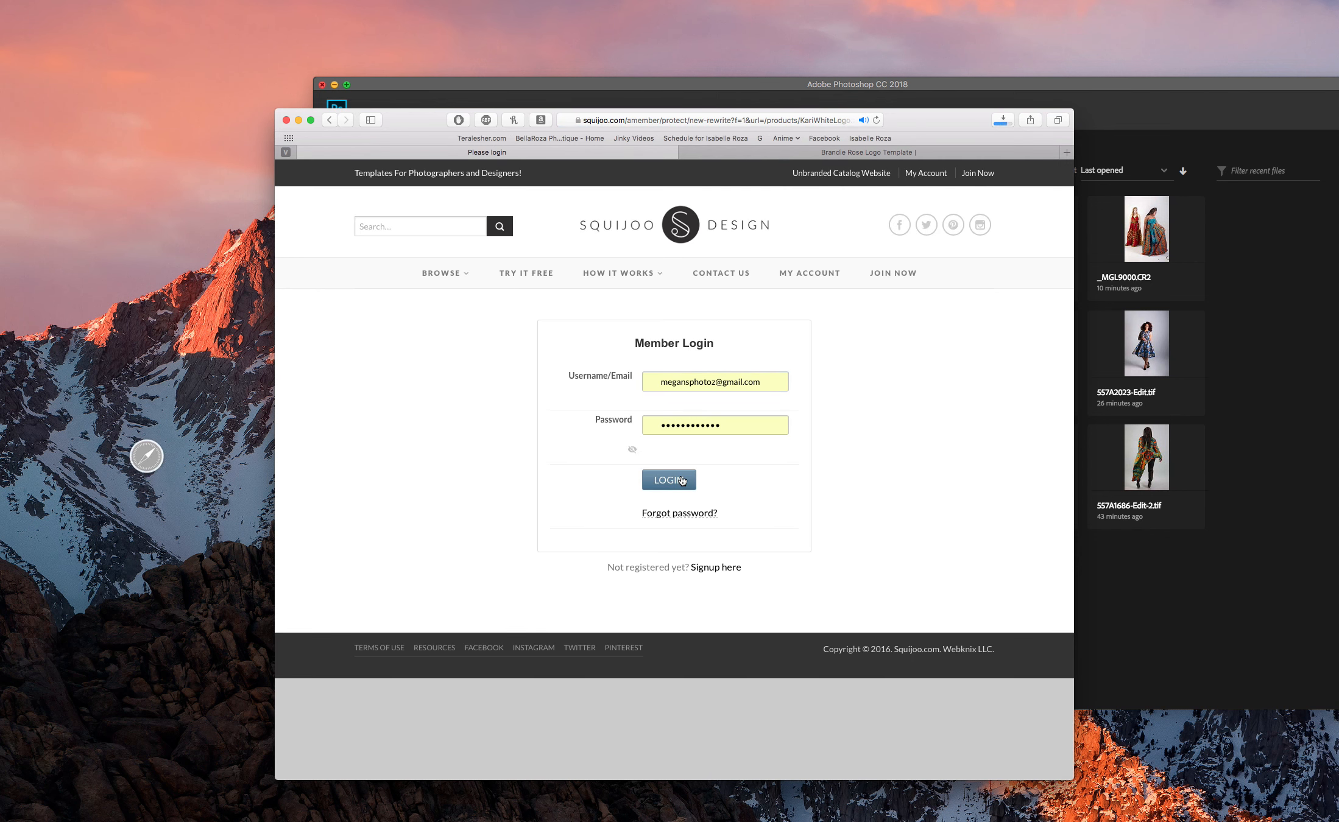
# Download the Brandie Rose logo template from its tab
pyautogui.click(801, 154)
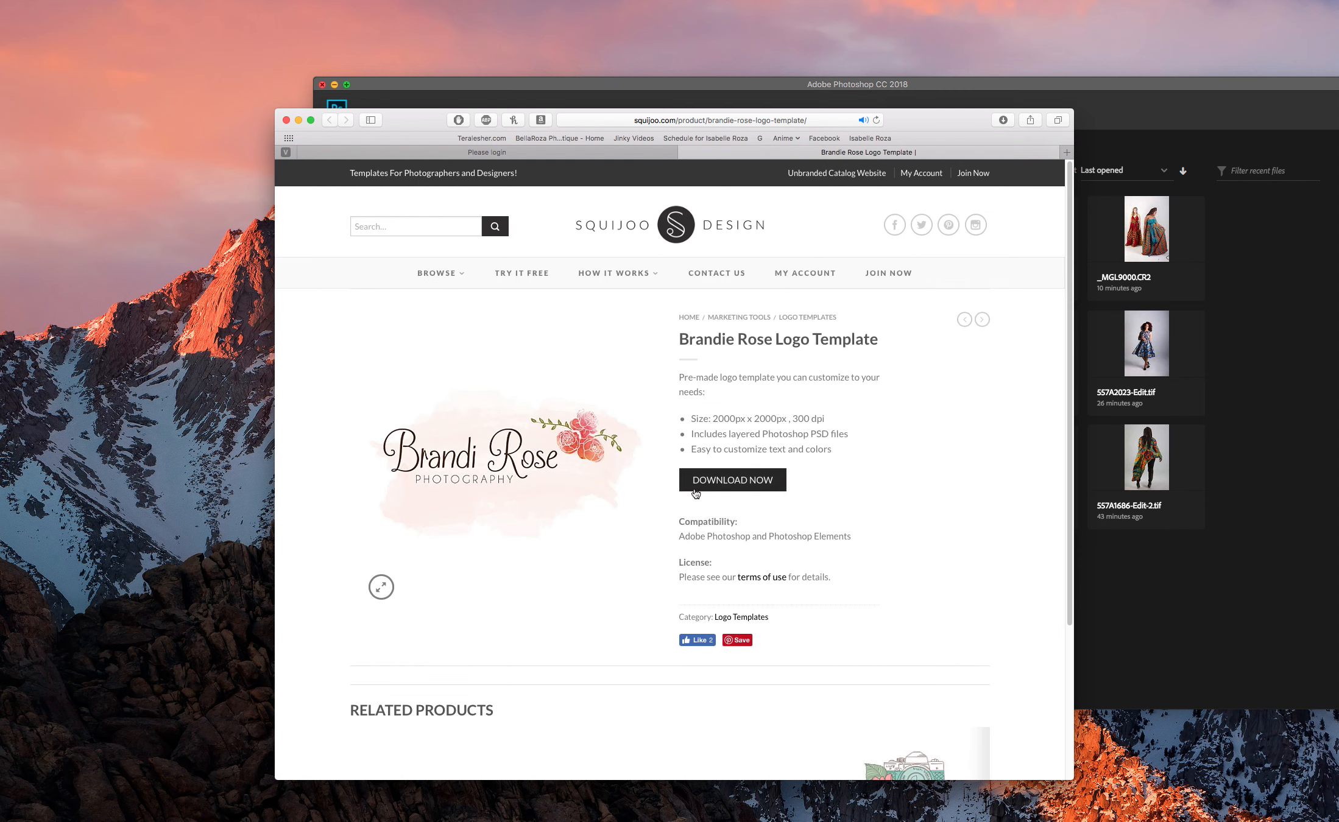
pyautogui.click(725, 482)
pyautogui.click(0, 20)
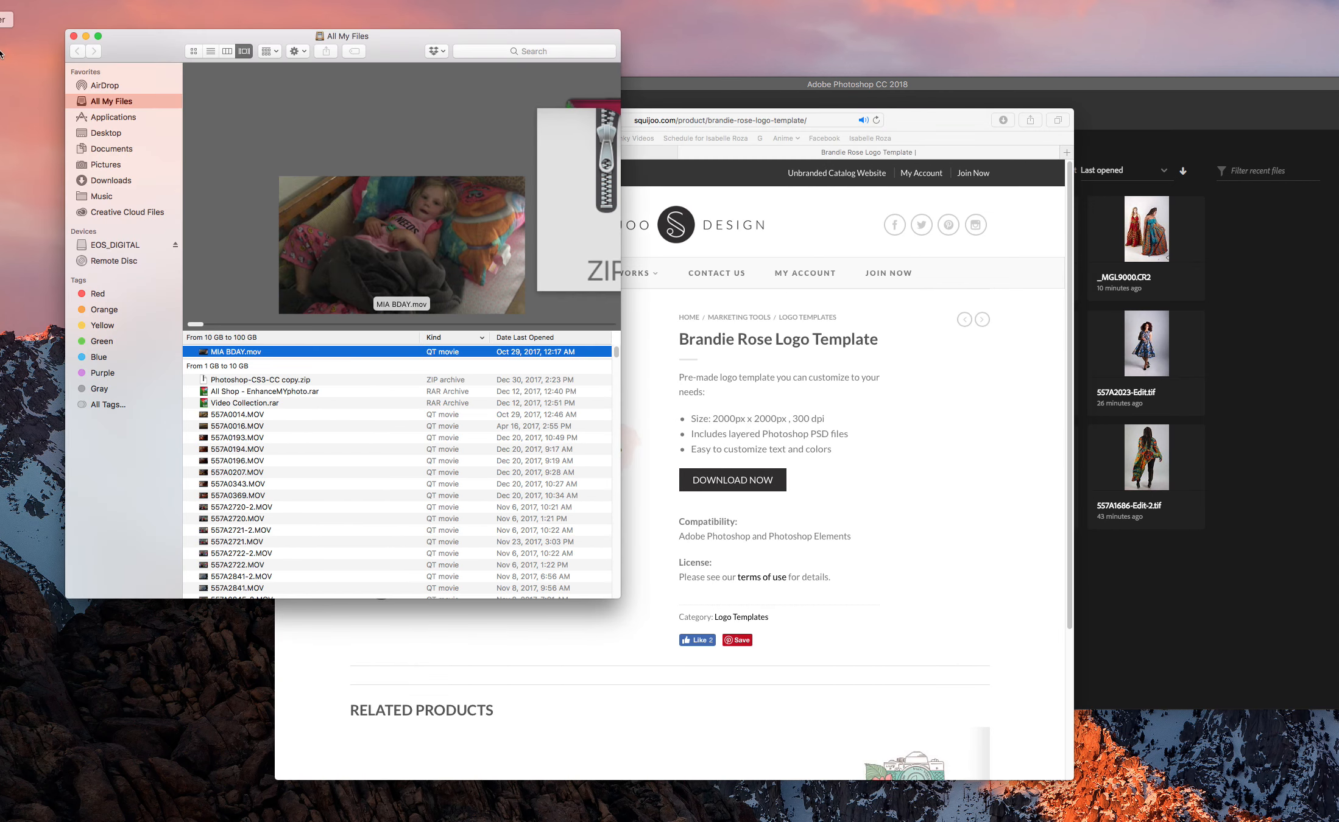
# In Downloads > KariWhiteLogo, preview fonts.txt and KariWhiteLogo.psd, then open the PSD in Photoshop
pyautogui.click(112, 181)
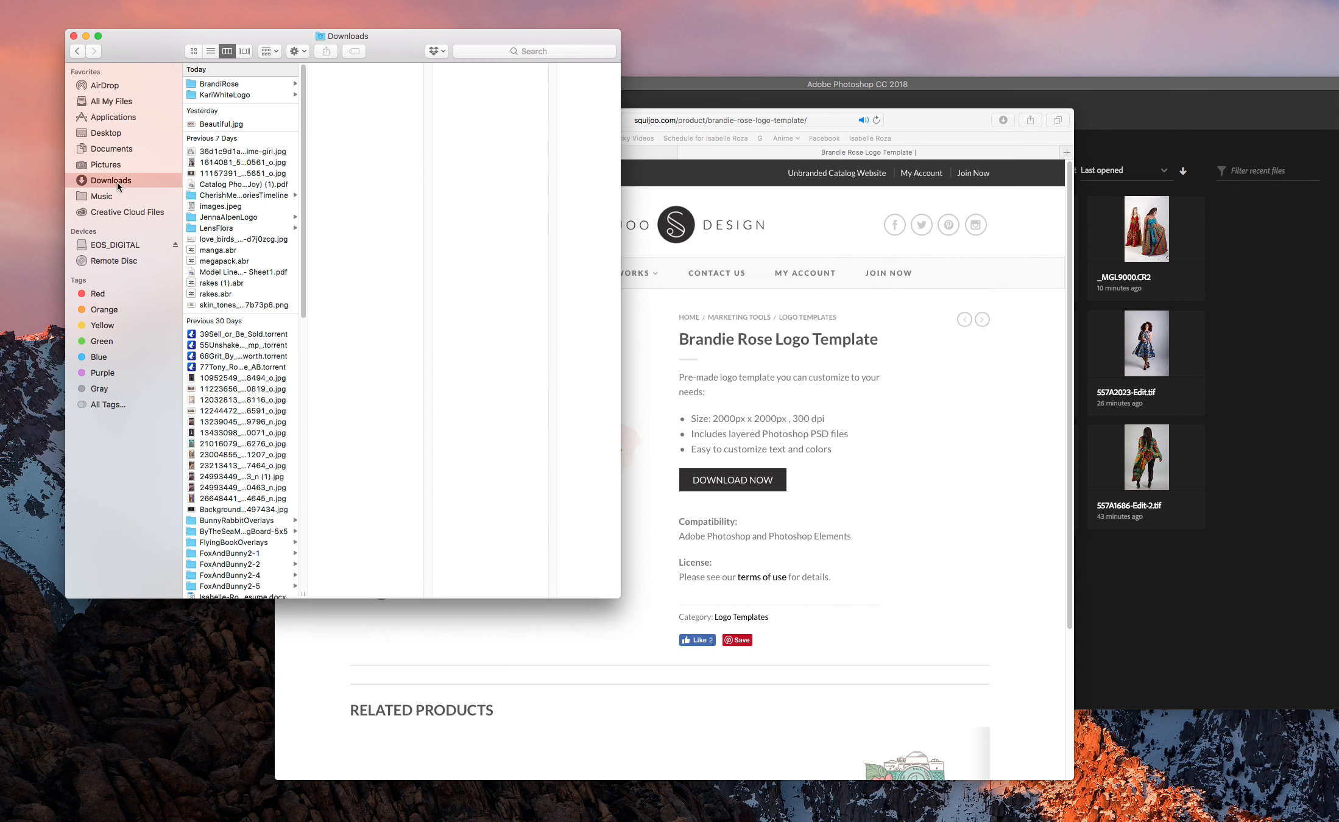
pyautogui.click(235, 85)
pyautogui.click(237, 96)
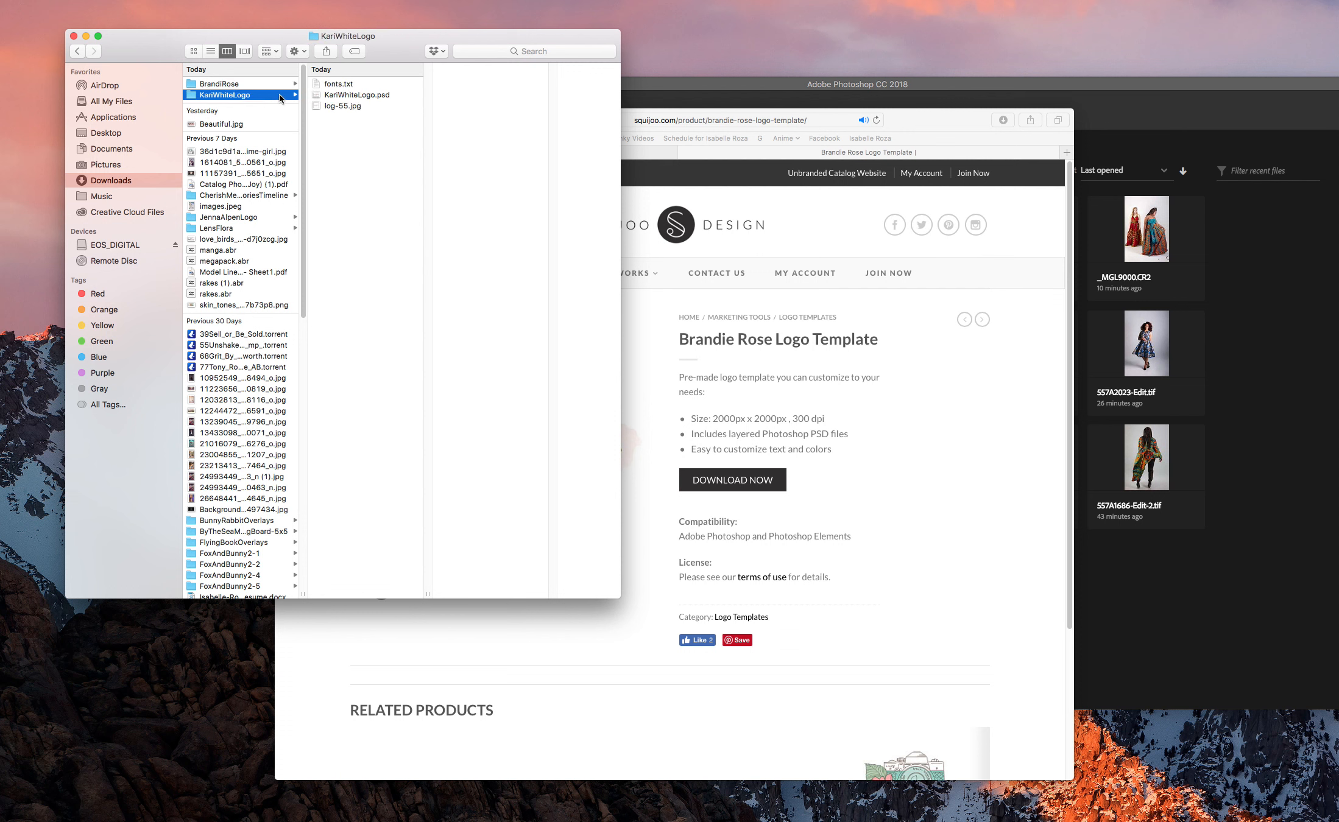
pyautogui.click(338, 95)
pyautogui.click(342, 85)
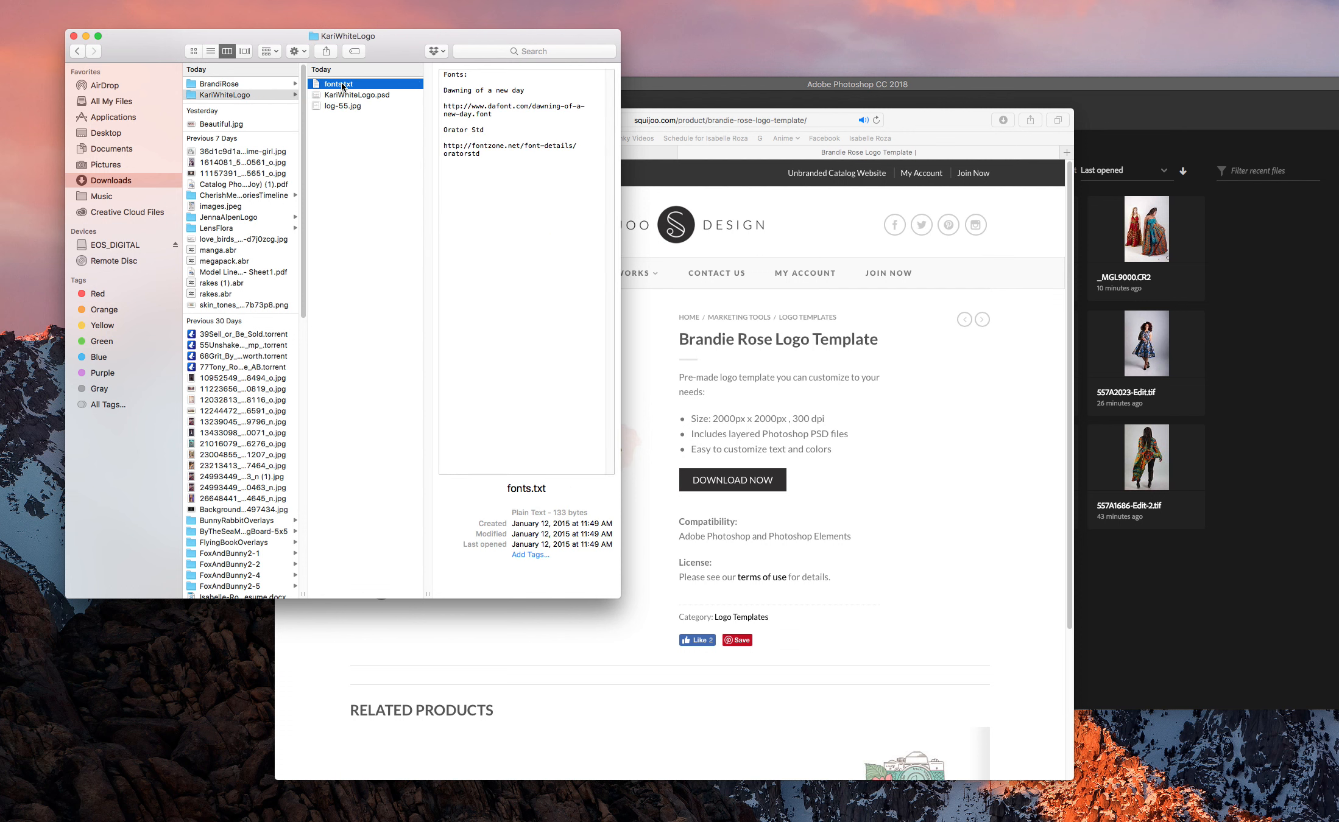
pyautogui.click(344, 96)
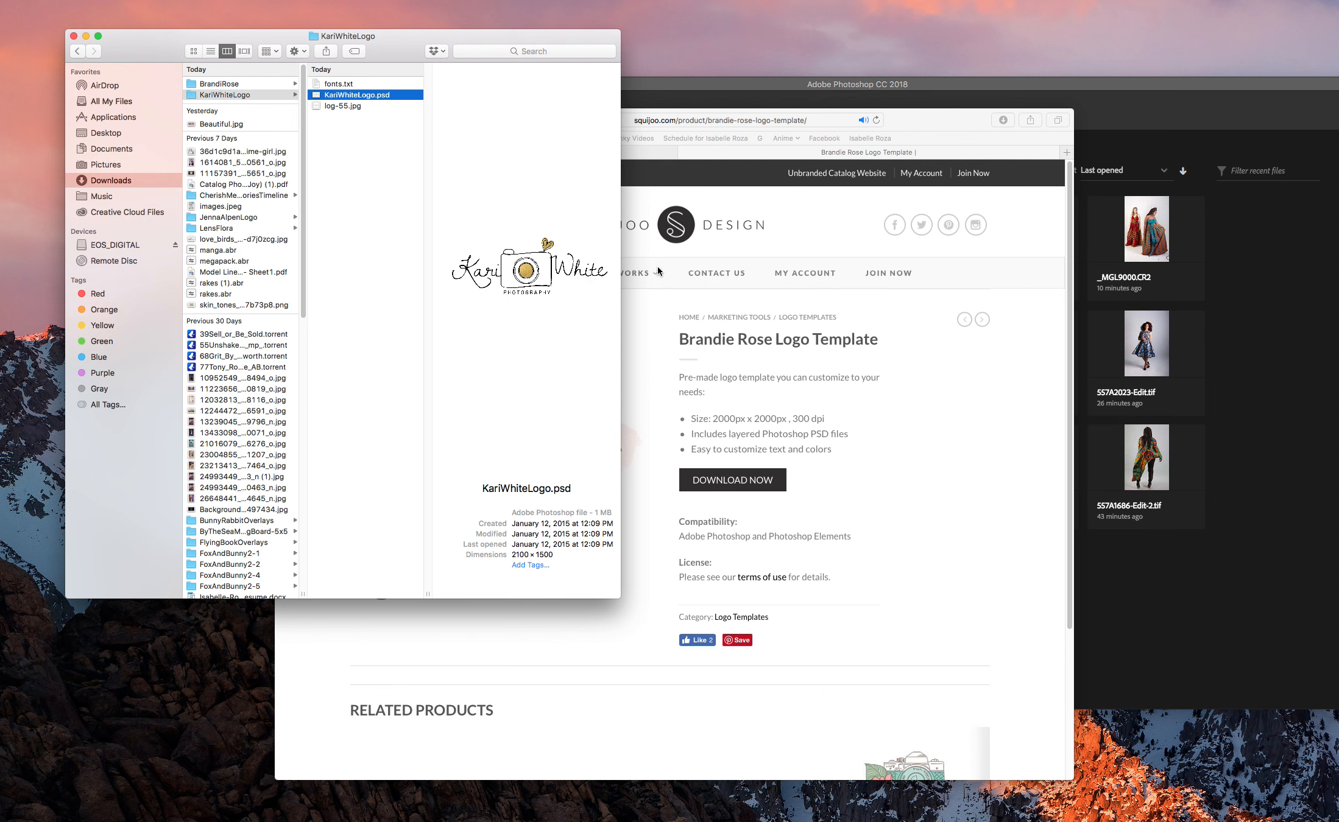
pyautogui.click(361, 85)
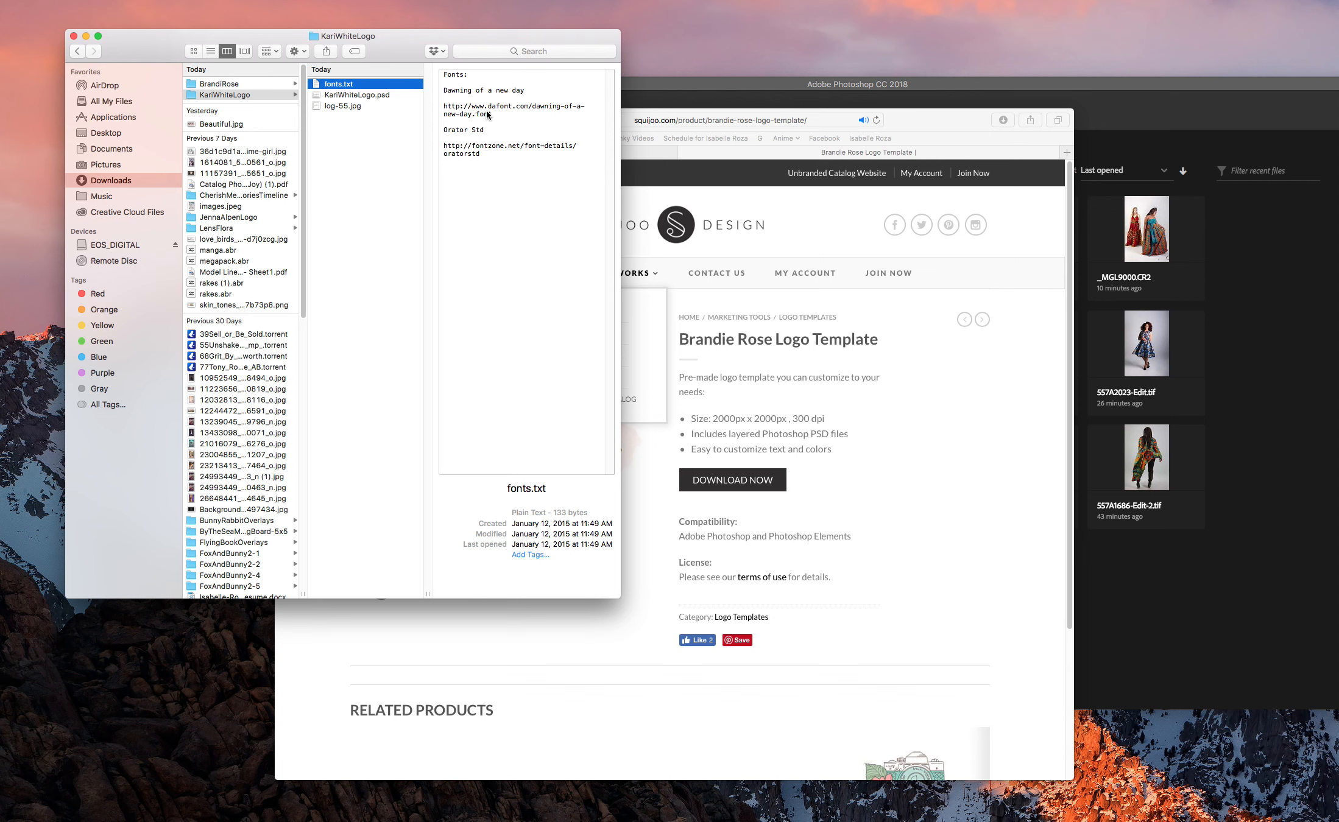
pyautogui.click(363, 96)
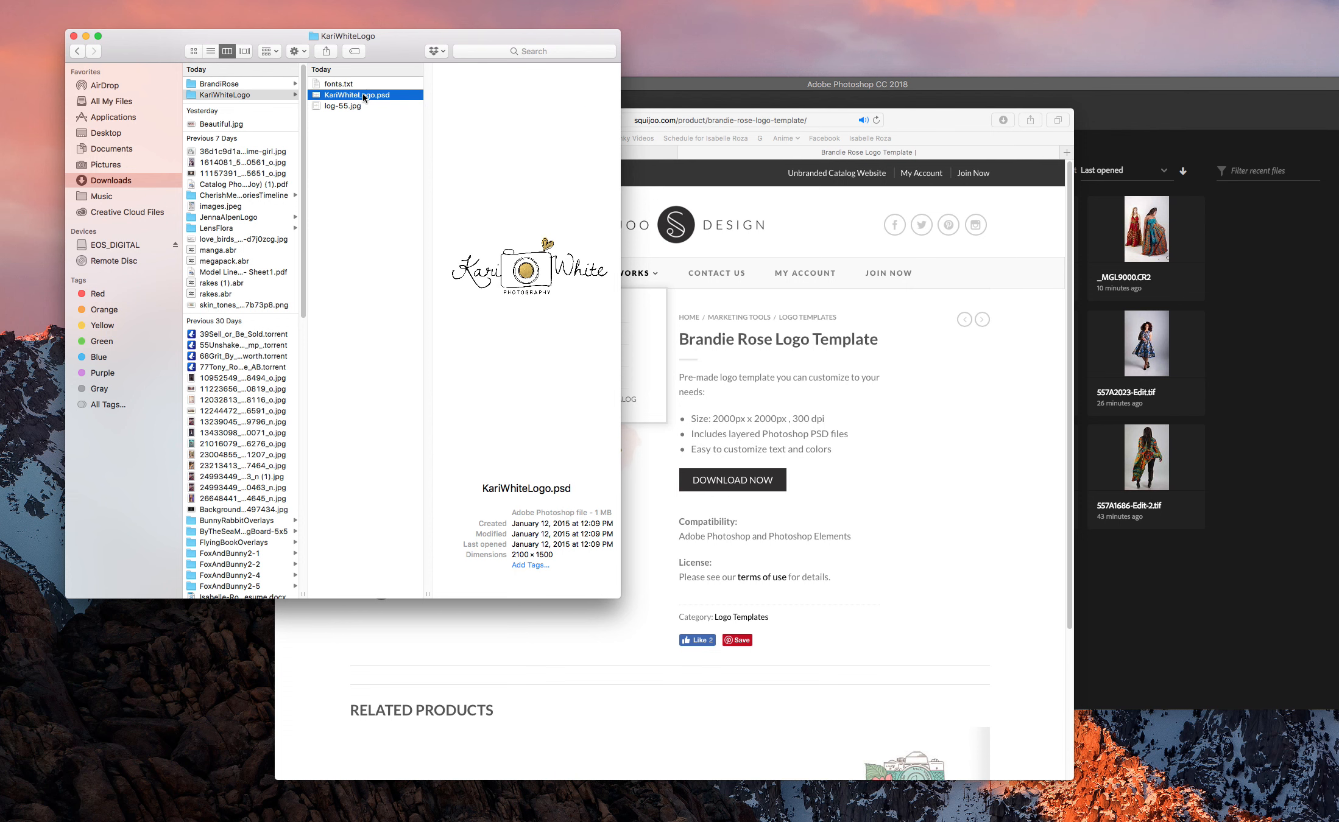
pyautogui.doubleClick(364, 97)
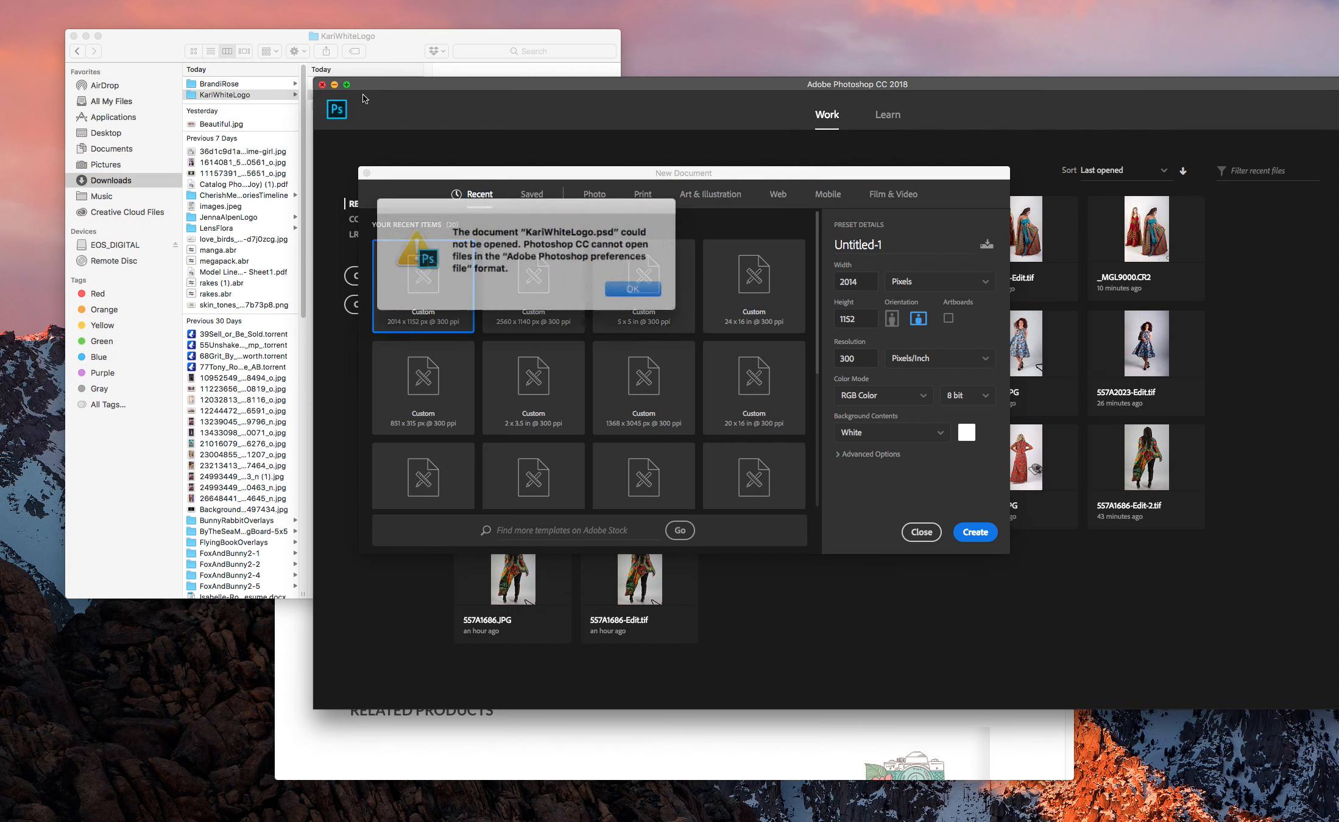
# Dismiss the error and New Document dialog, then open KariWhiteLogo.psd without updating text layers
pyautogui.click(627, 289)
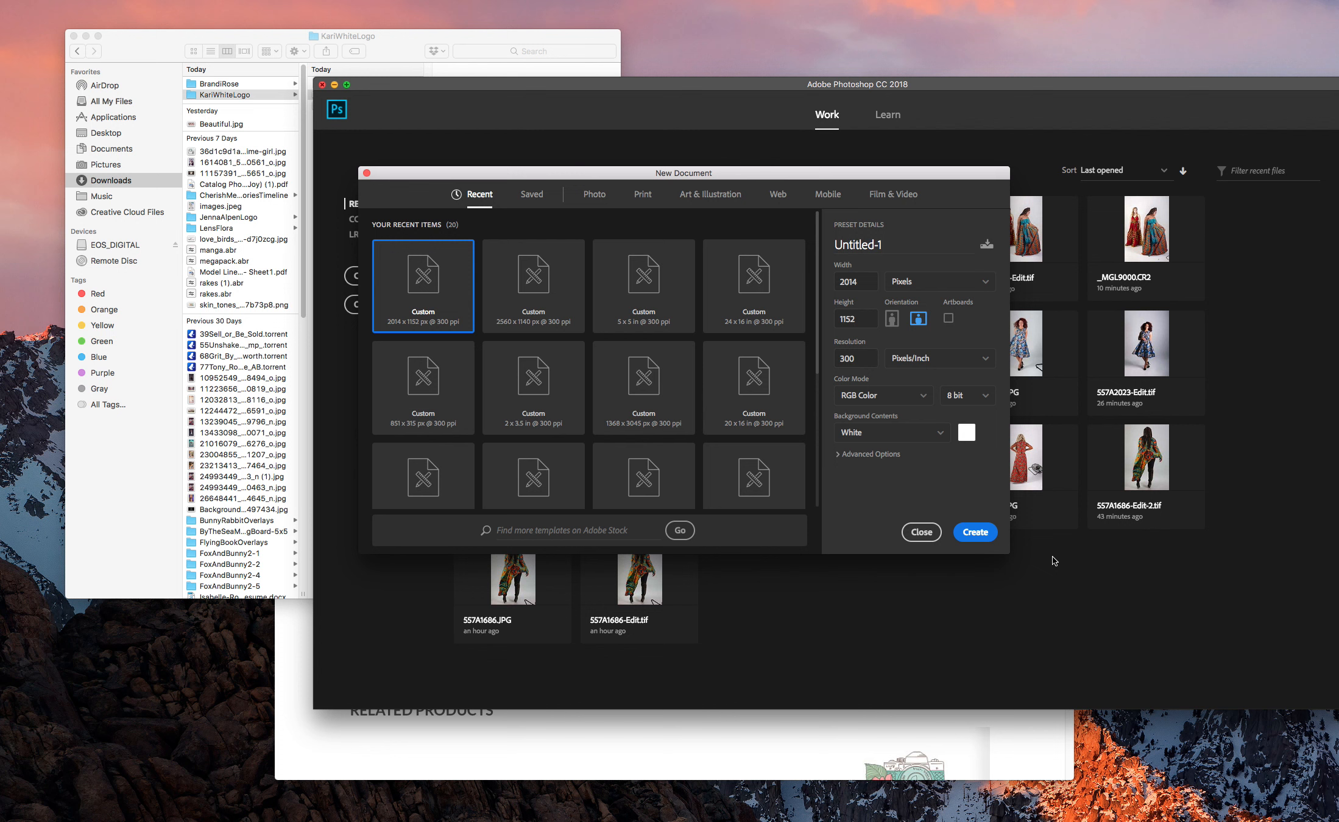
pyautogui.click(907, 526)
pyautogui.click(259, 48)
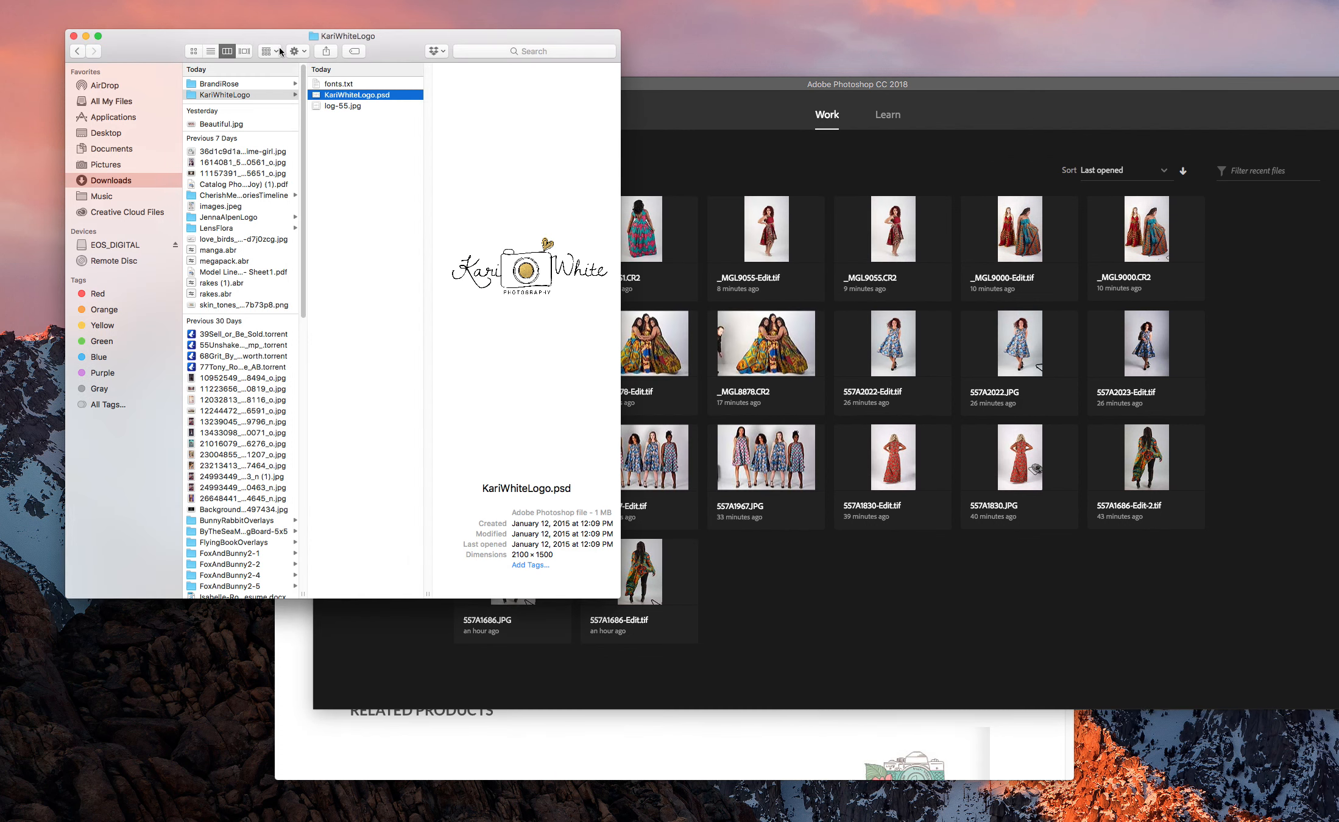
pyautogui.doubleClick(354, 95)
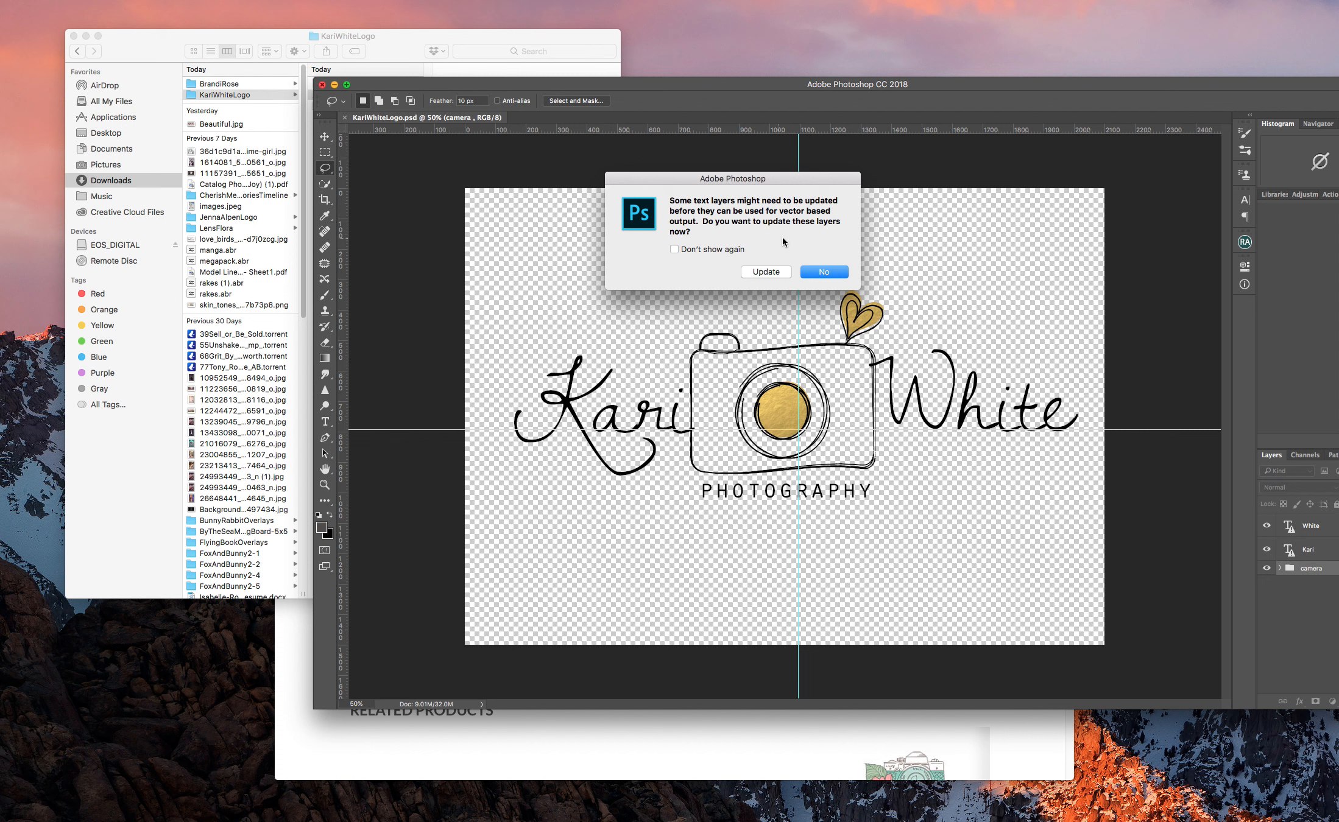
pyautogui.click(826, 273)
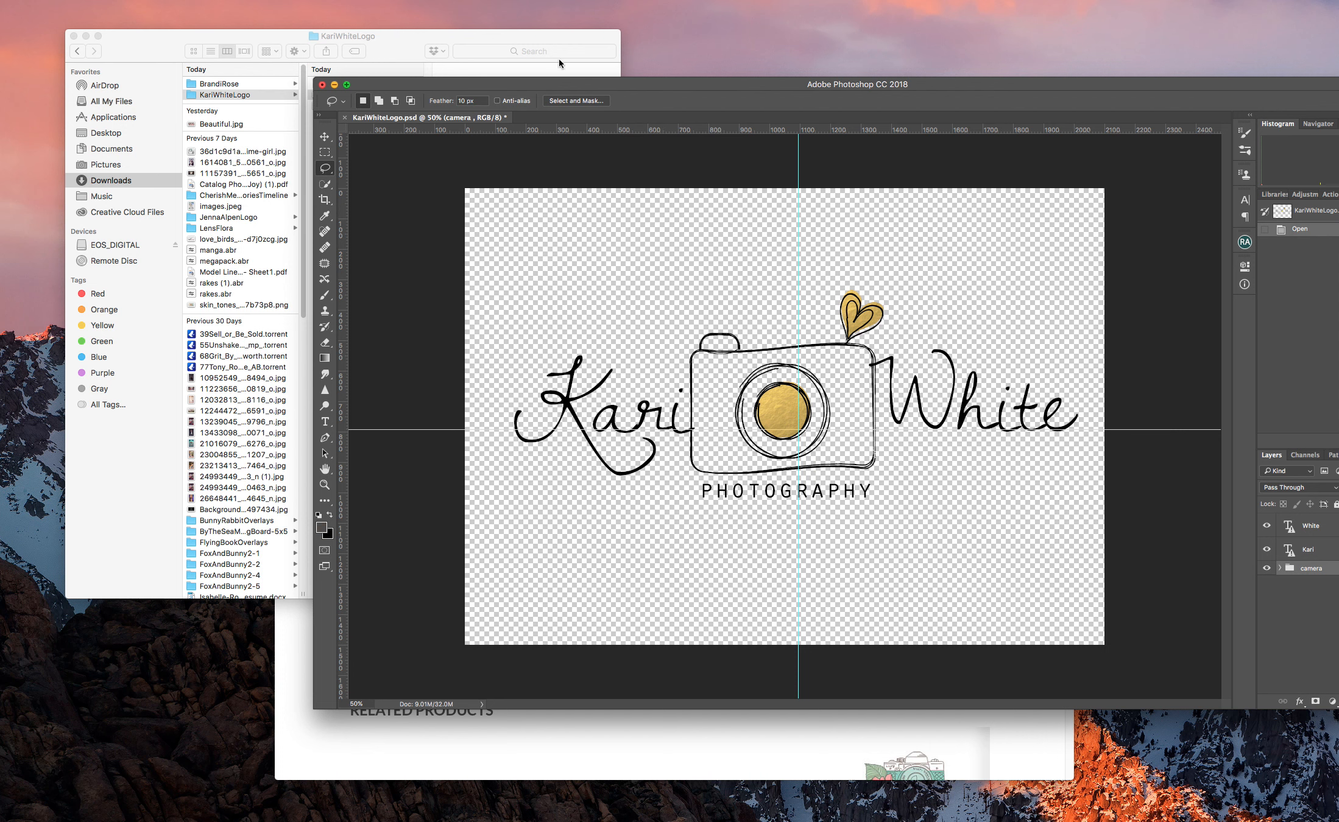
# Open BrandiRose.psd without updating text layers and reposition the Photoshop window
pyautogui.click(401, 40)
pyautogui.click(287, 83)
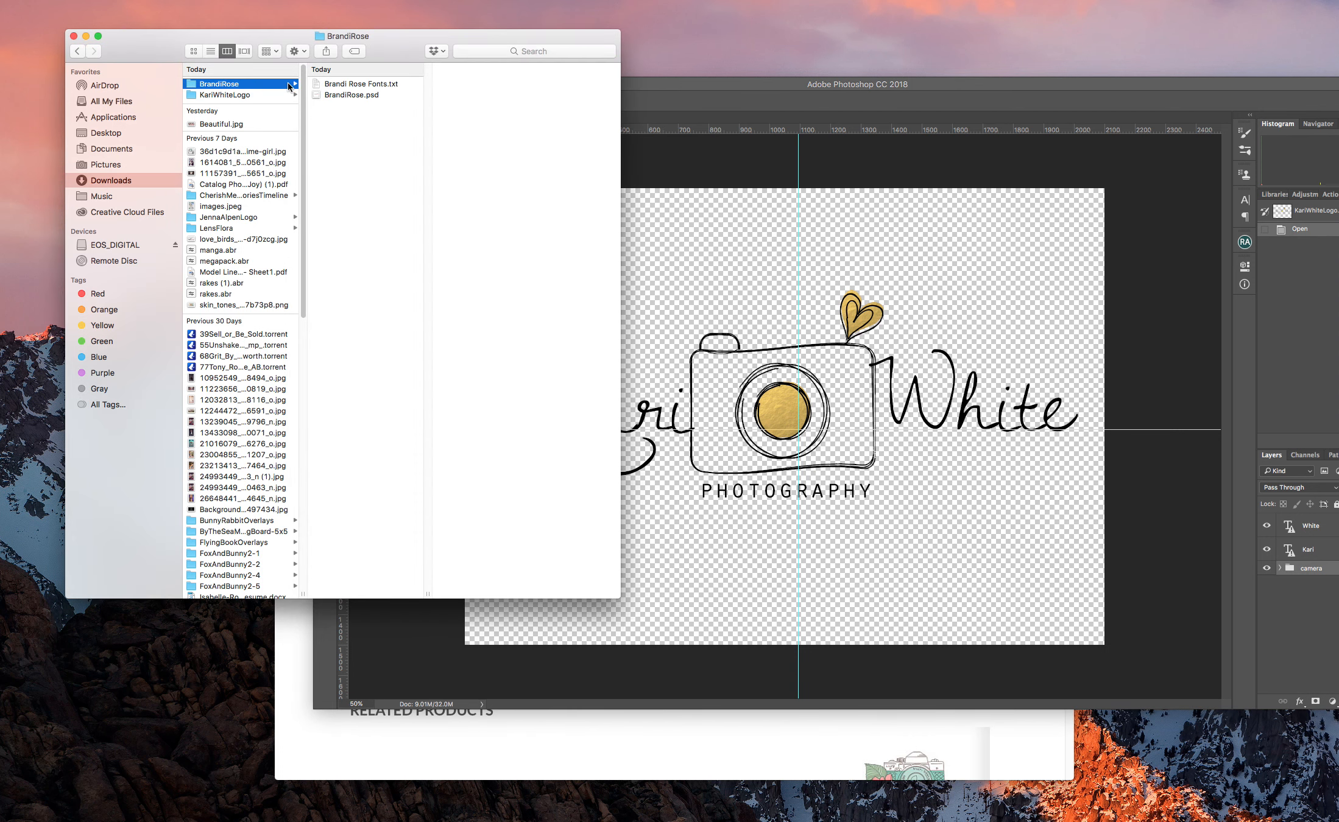
pyautogui.doubleClick(364, 97)
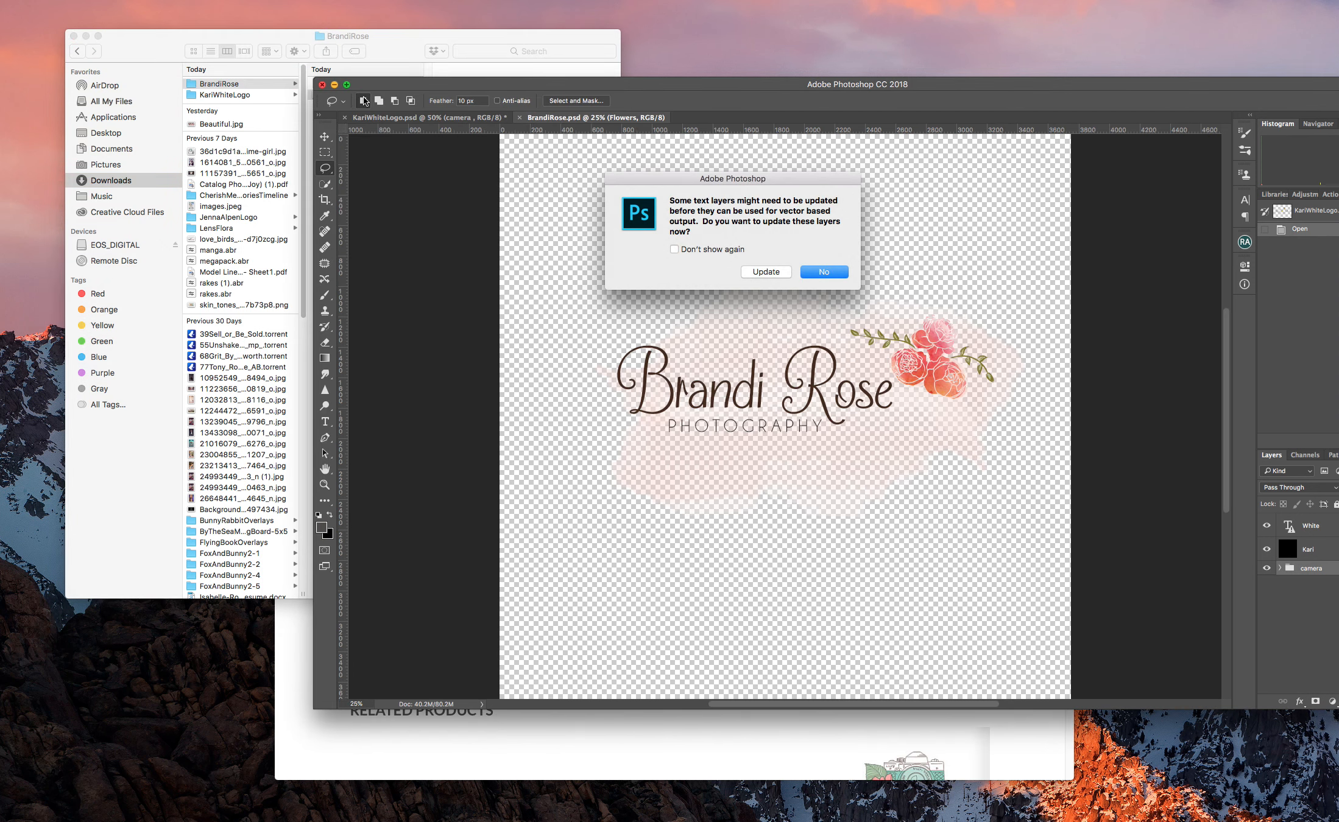
pyautogui.click(831, 272)
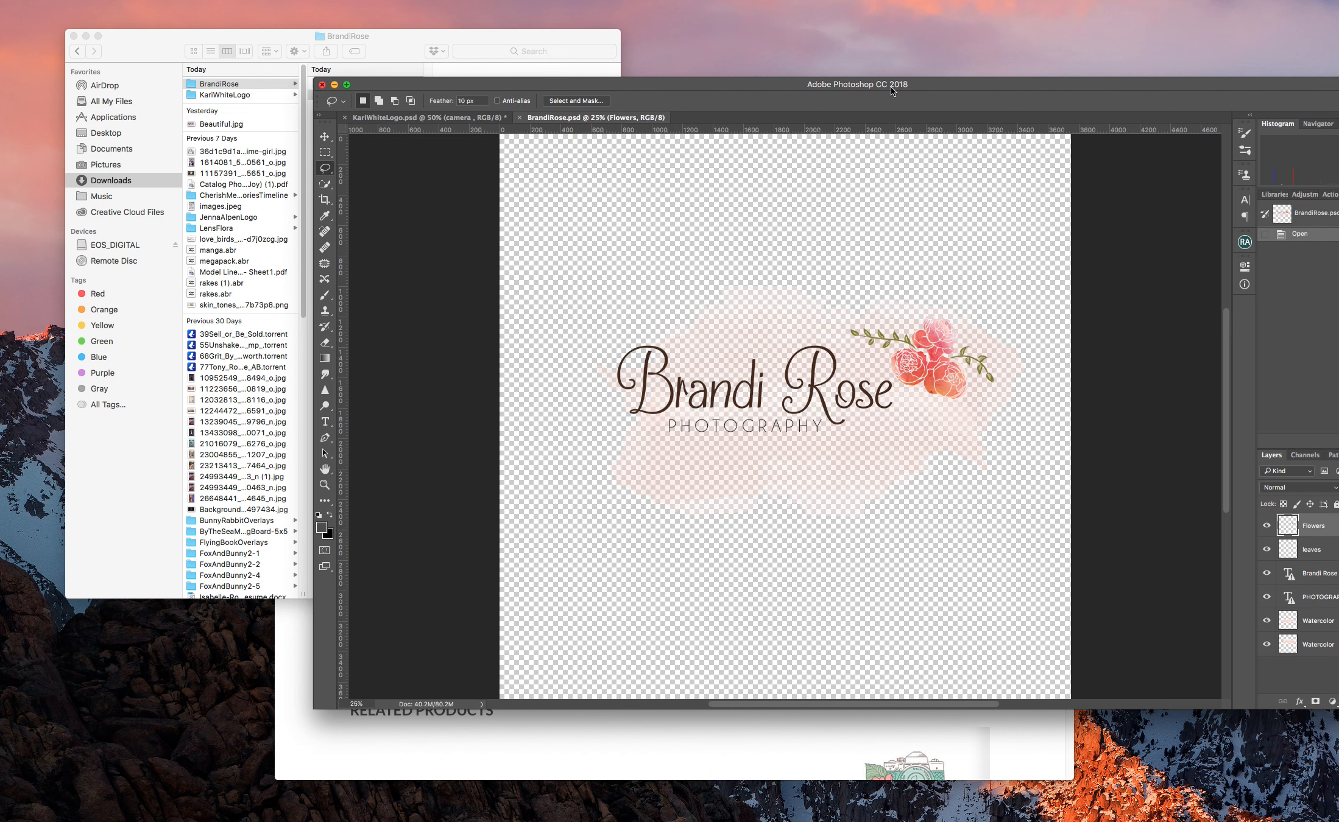
pyautogui.moveTo(891, 90); pyautogui.dragTo(721, 28)
# Switch between the KariWhiteLogo.psd and BrandiRose.psd tabs, ending on KariWhiteLogo.psd
pyautogui.click(322, 56)
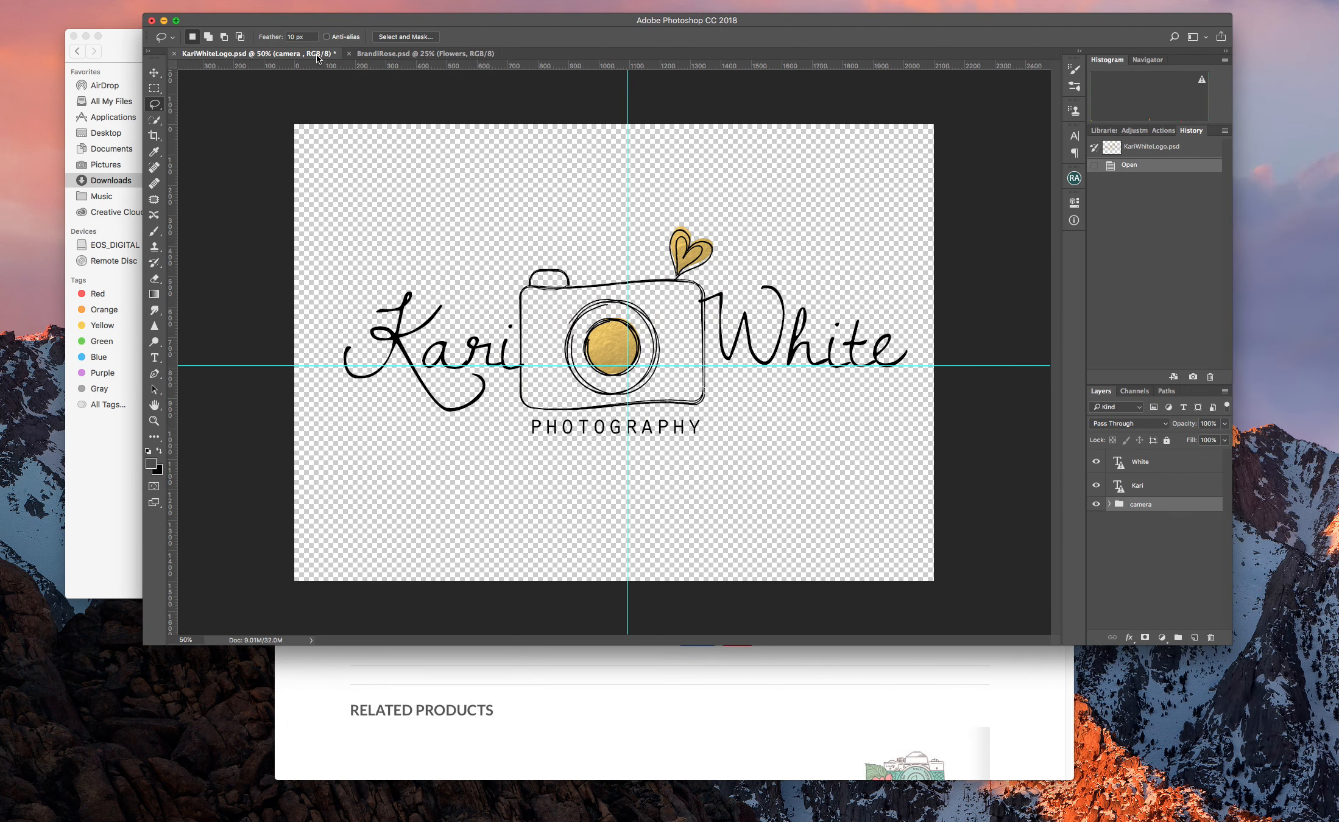
pyautogui.click(397, 56)
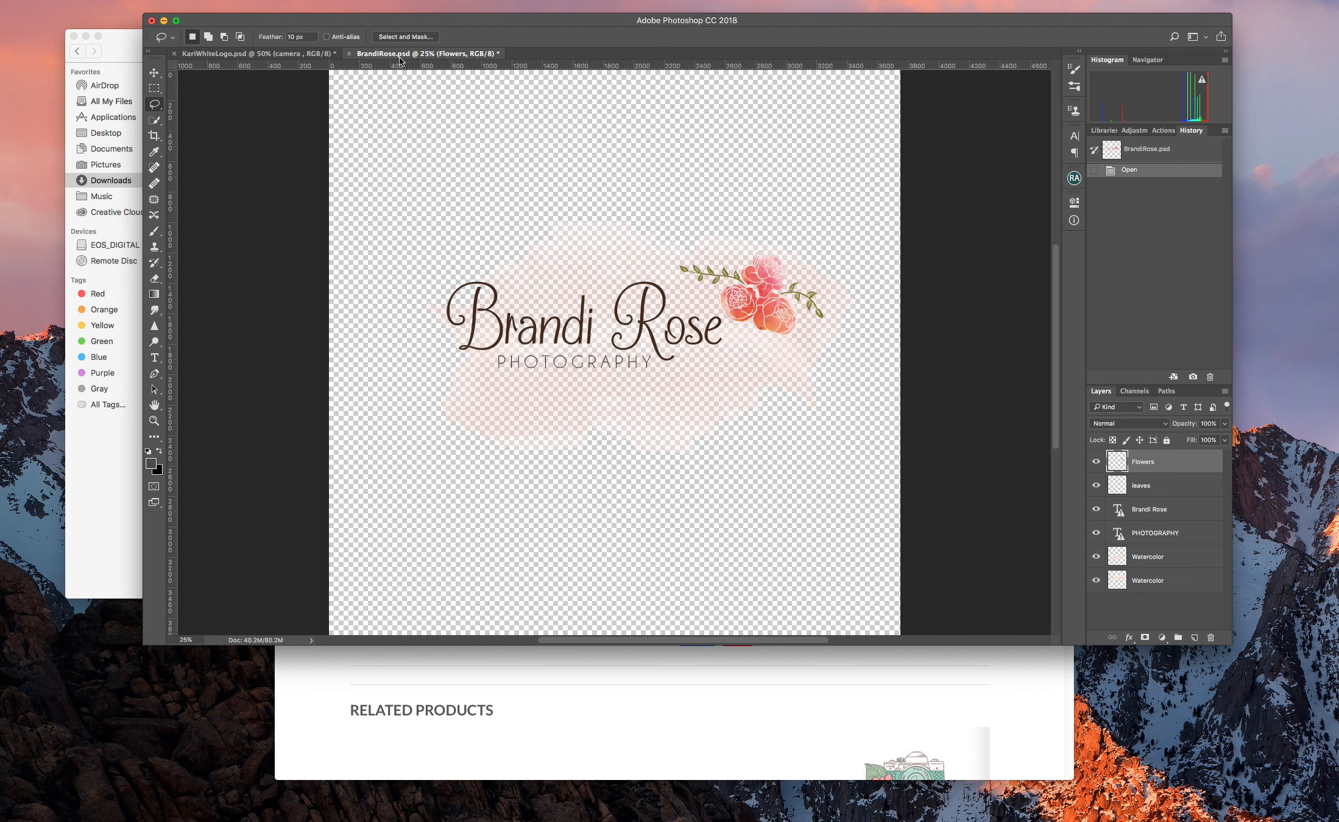
pyautogui.click(279, 56)
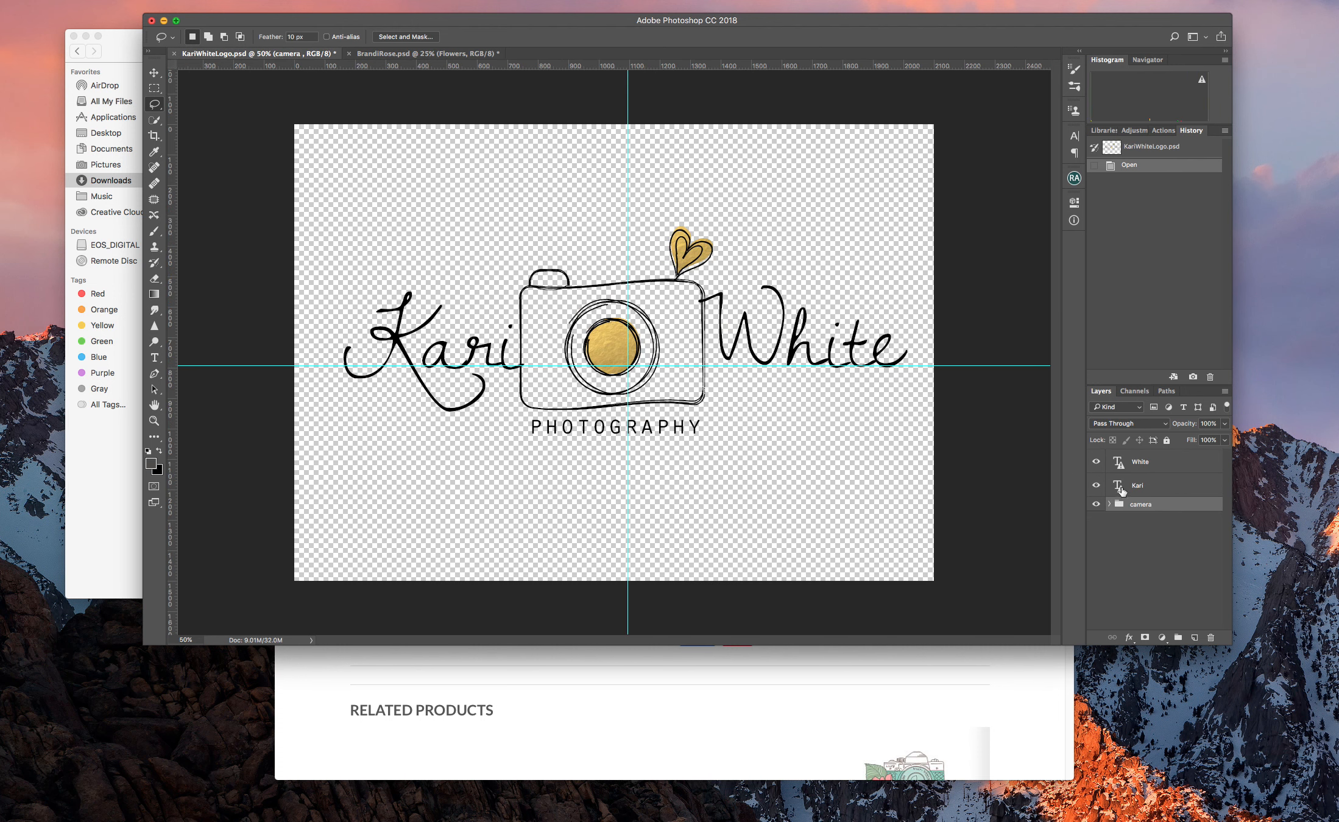
# Try editing the Kari text layer with the Type tool, cancel the warning, and return to Finder
pyautogui.click(1143, 489)
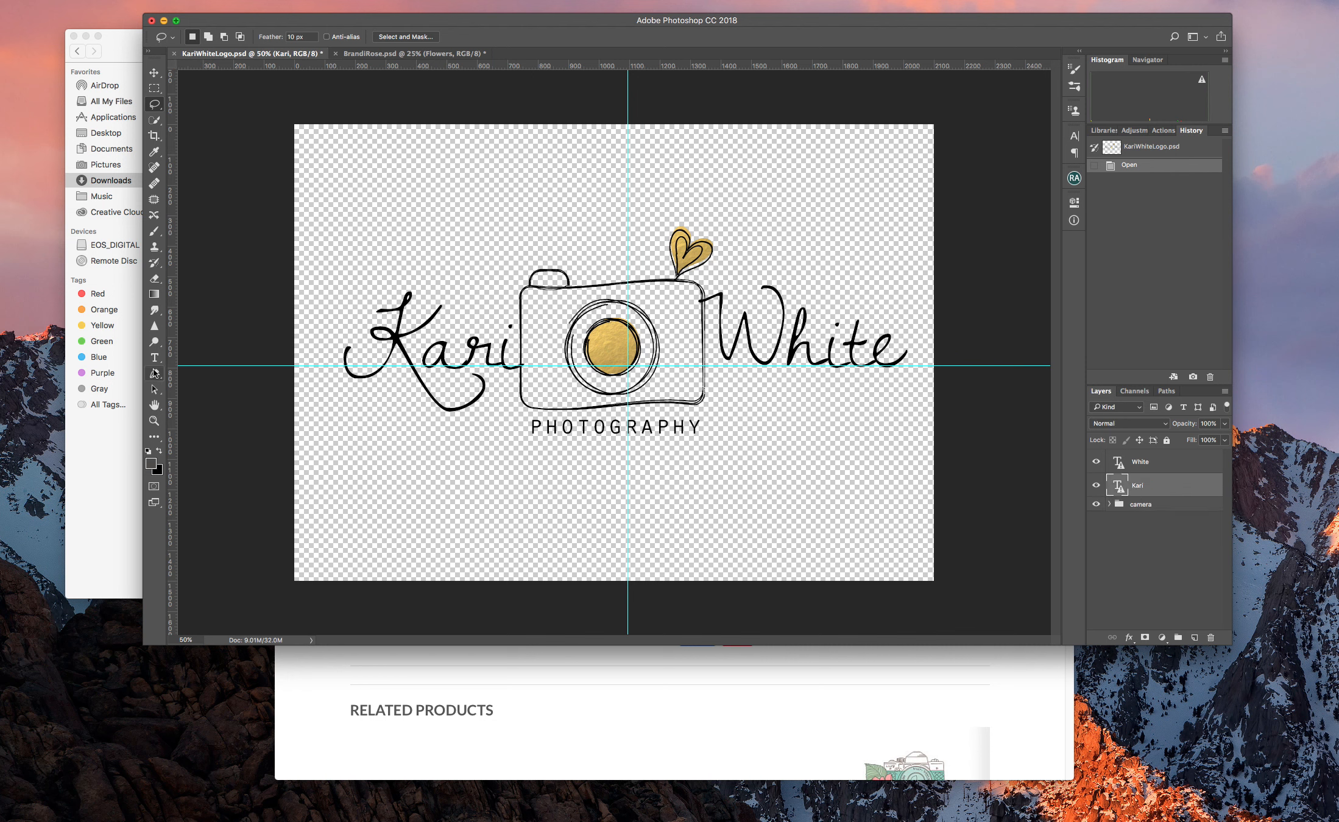
pyautogui.click(154, 358)
pyautogui.click(466, 351)
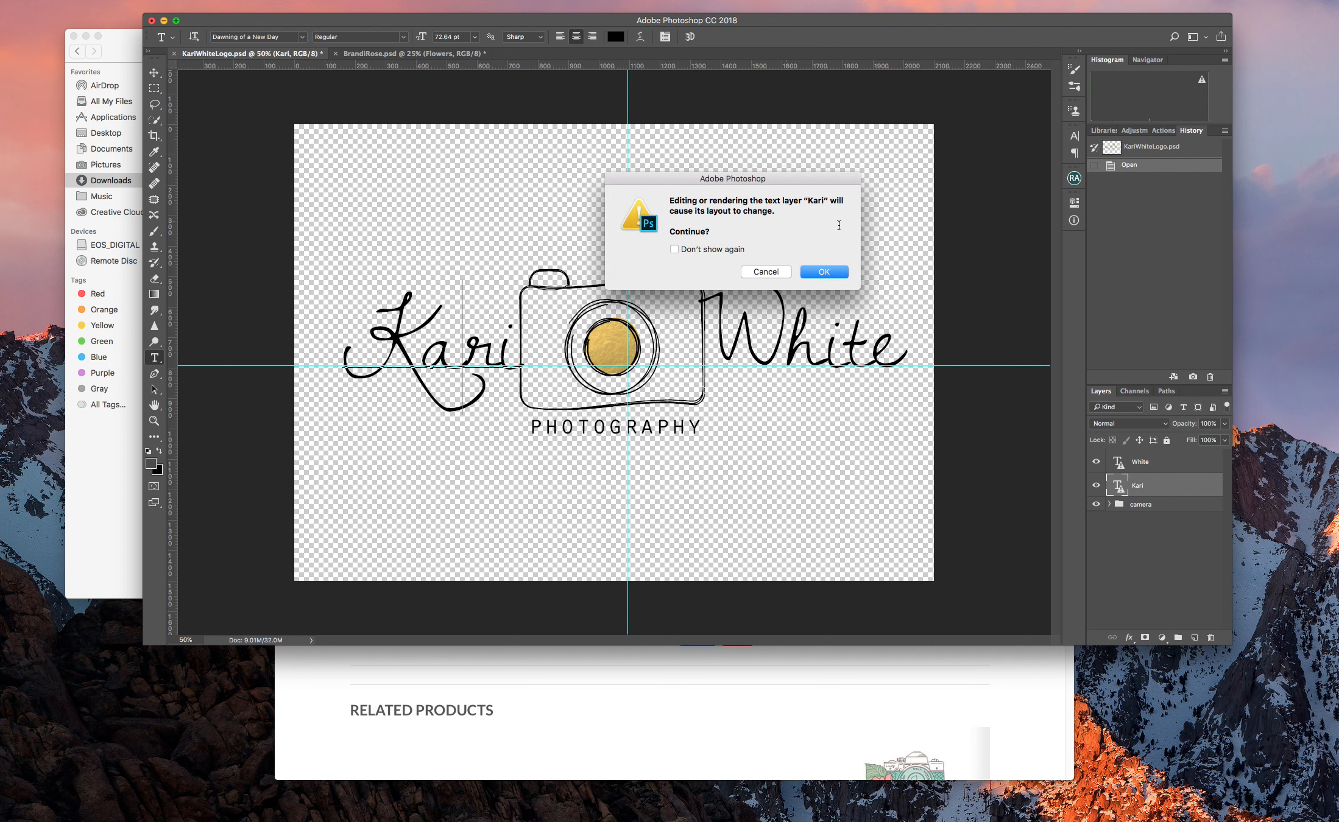
pyautogui.click(766, 271)
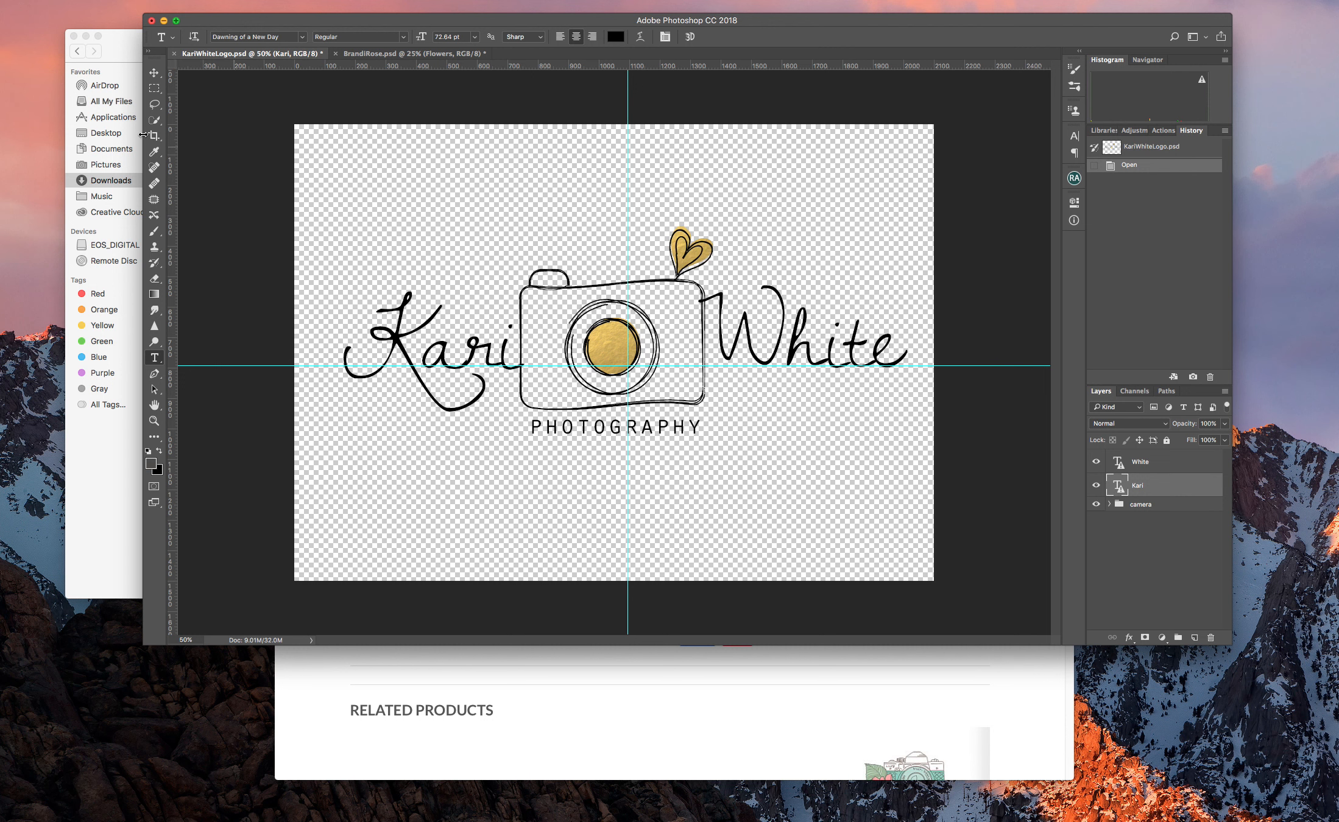
pyautogui.click(78, 181)
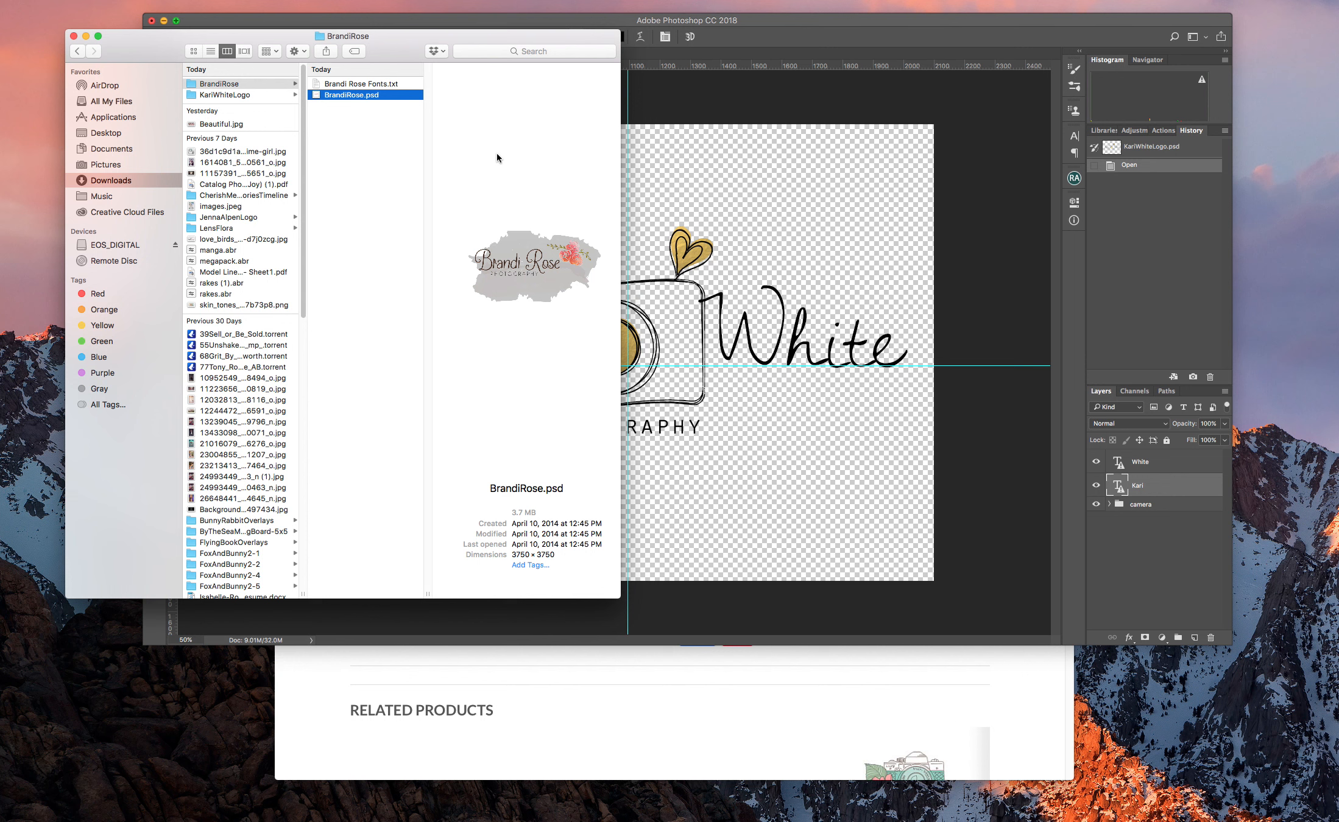
# Open fonts.txt from the KariWhiteLogo folder in TextEdit
pyautogui.click(215, 96)
pyautogui.click(369, 86)
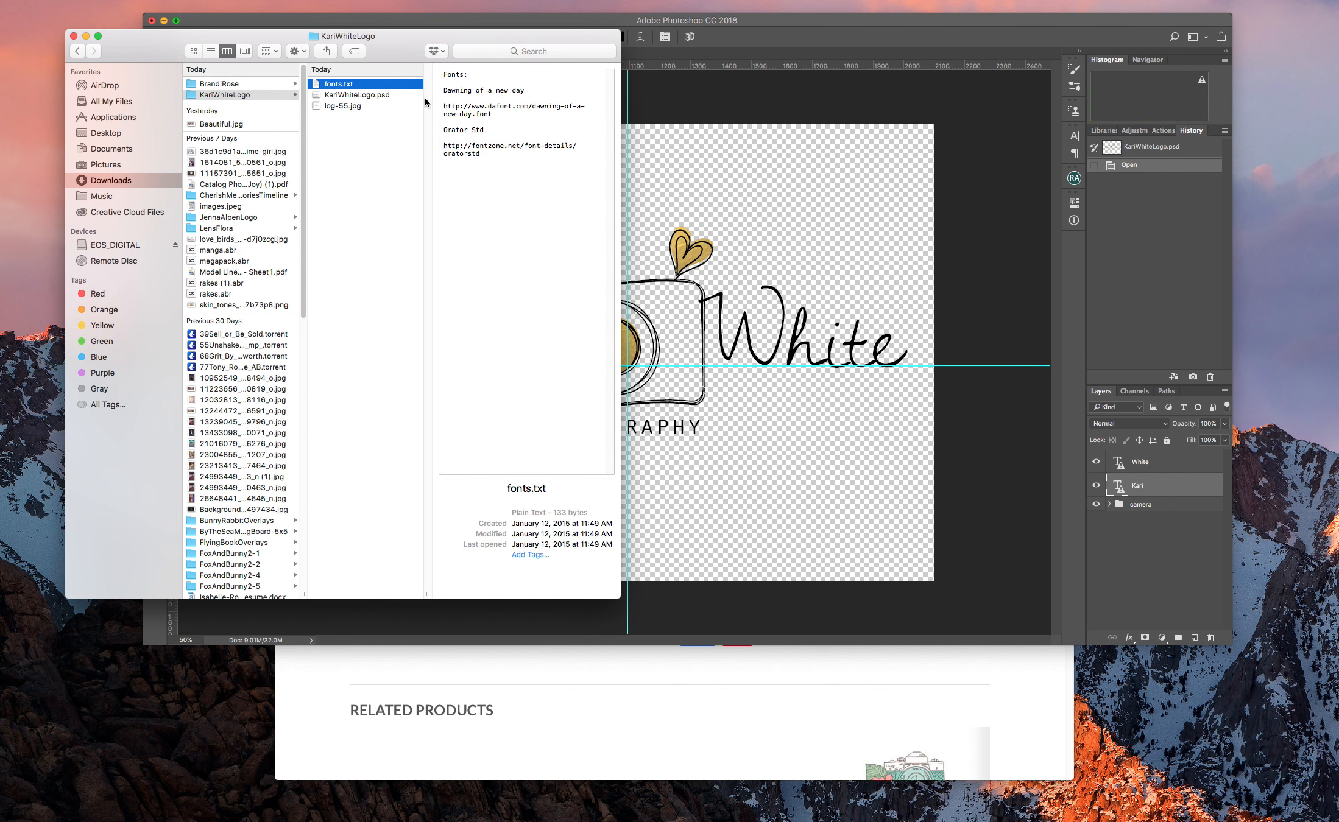
pyautogui.moveTo(443, 105); pyautogui.dragTo(477, 107)
pyautogui.click(369, 86)
pyautogui.doubleClick(368, 85)
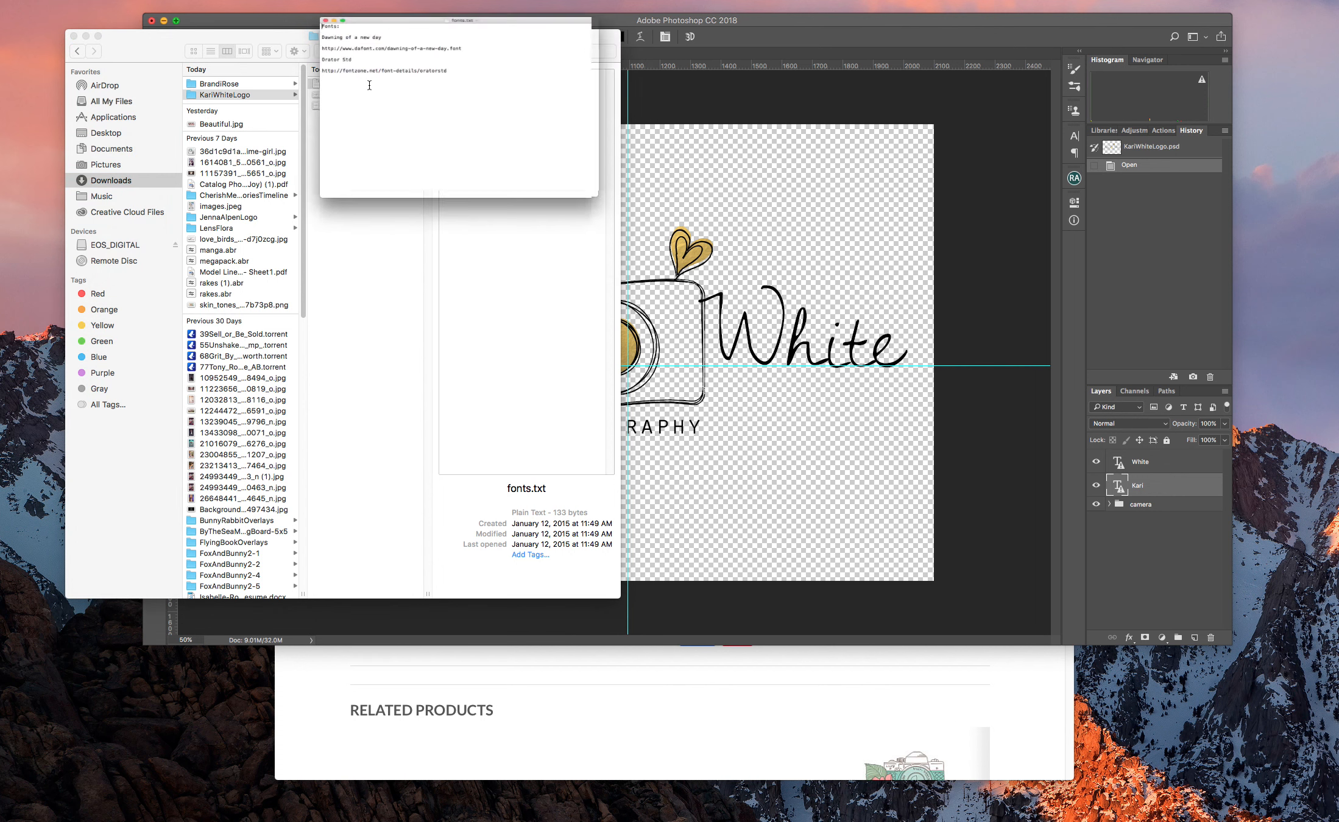
# Select the dafont link for Dawning of a New Day and open it via Open URL
pyautogui.tripleClick(521, 38)
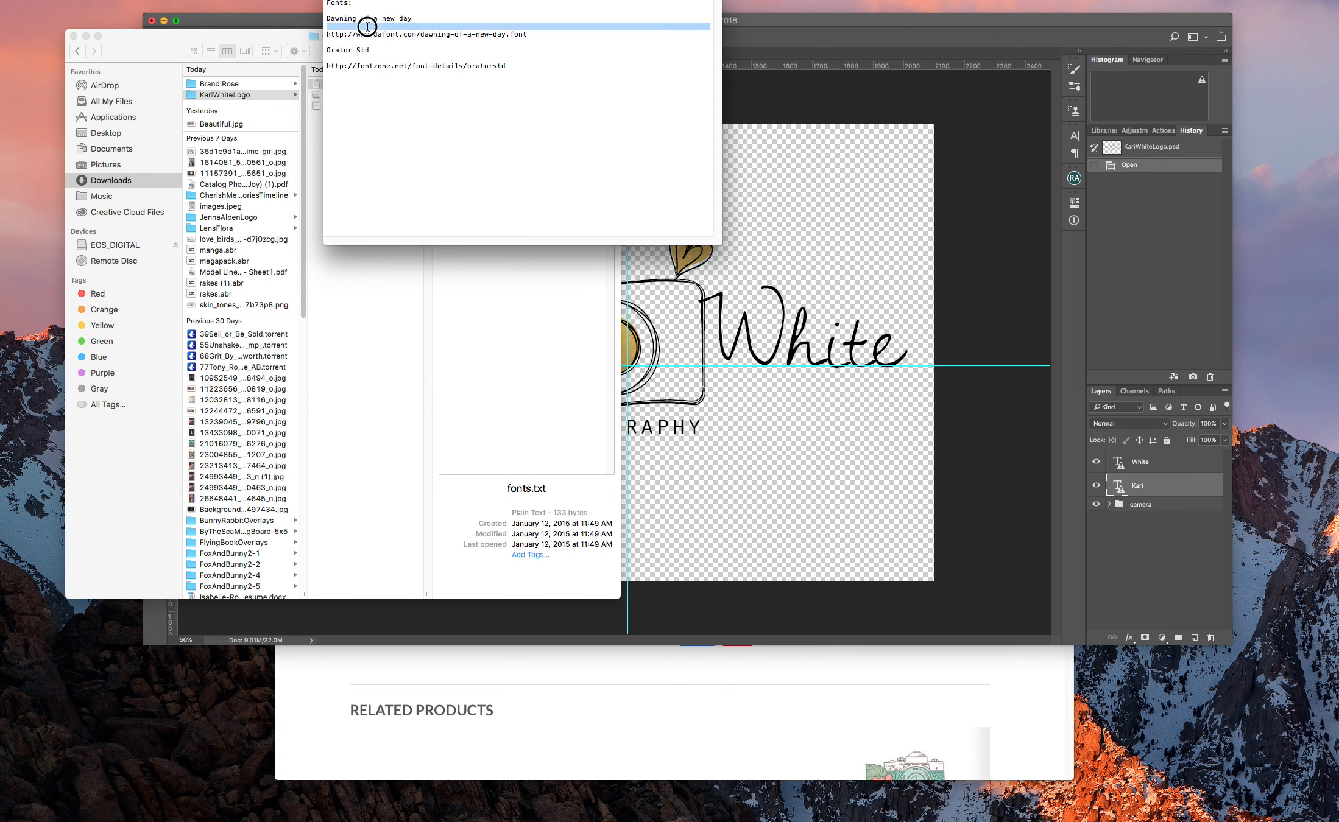
pyautogui.click(361, 35)
pyautogui.moveTo(522, 35); pyautogui.dragTo(330, 34)
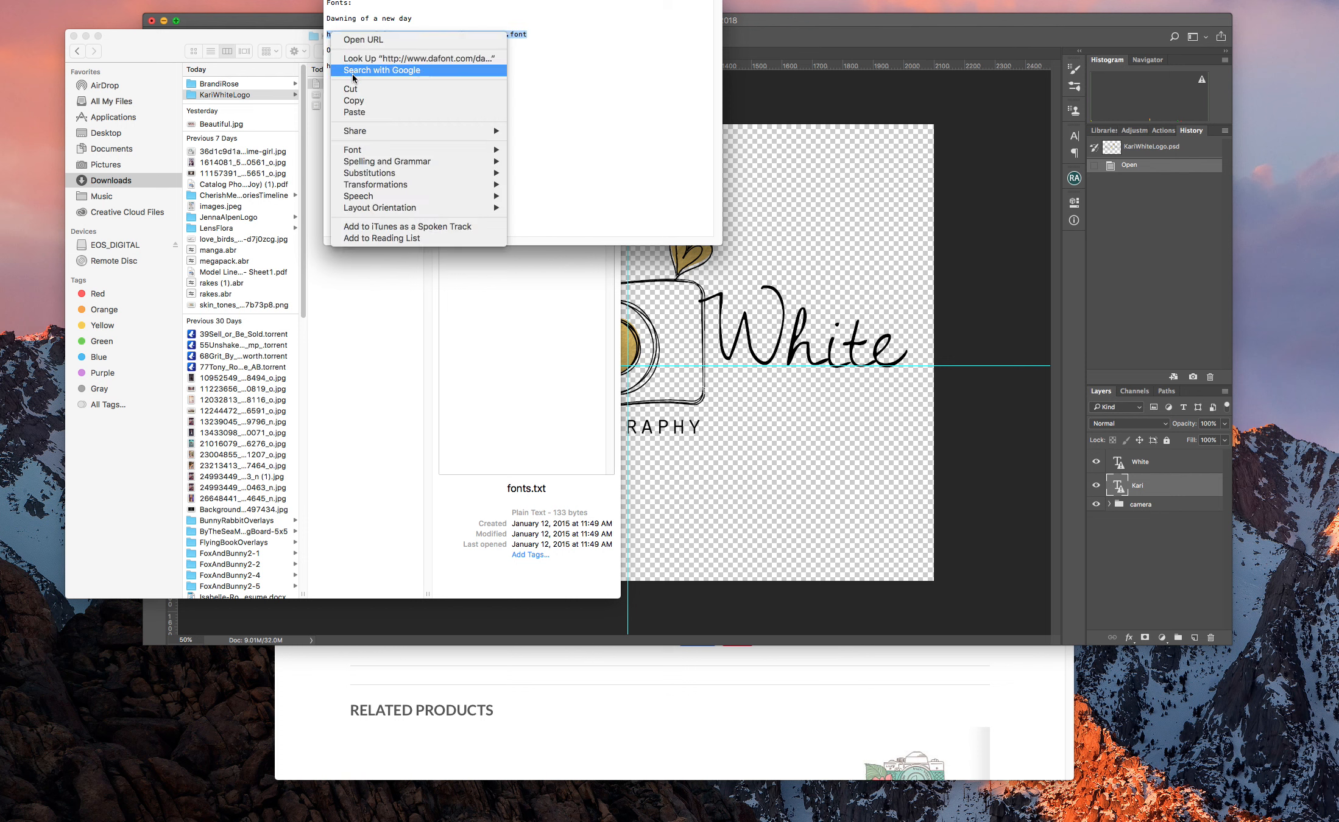
pyautogui.click(366, 59)
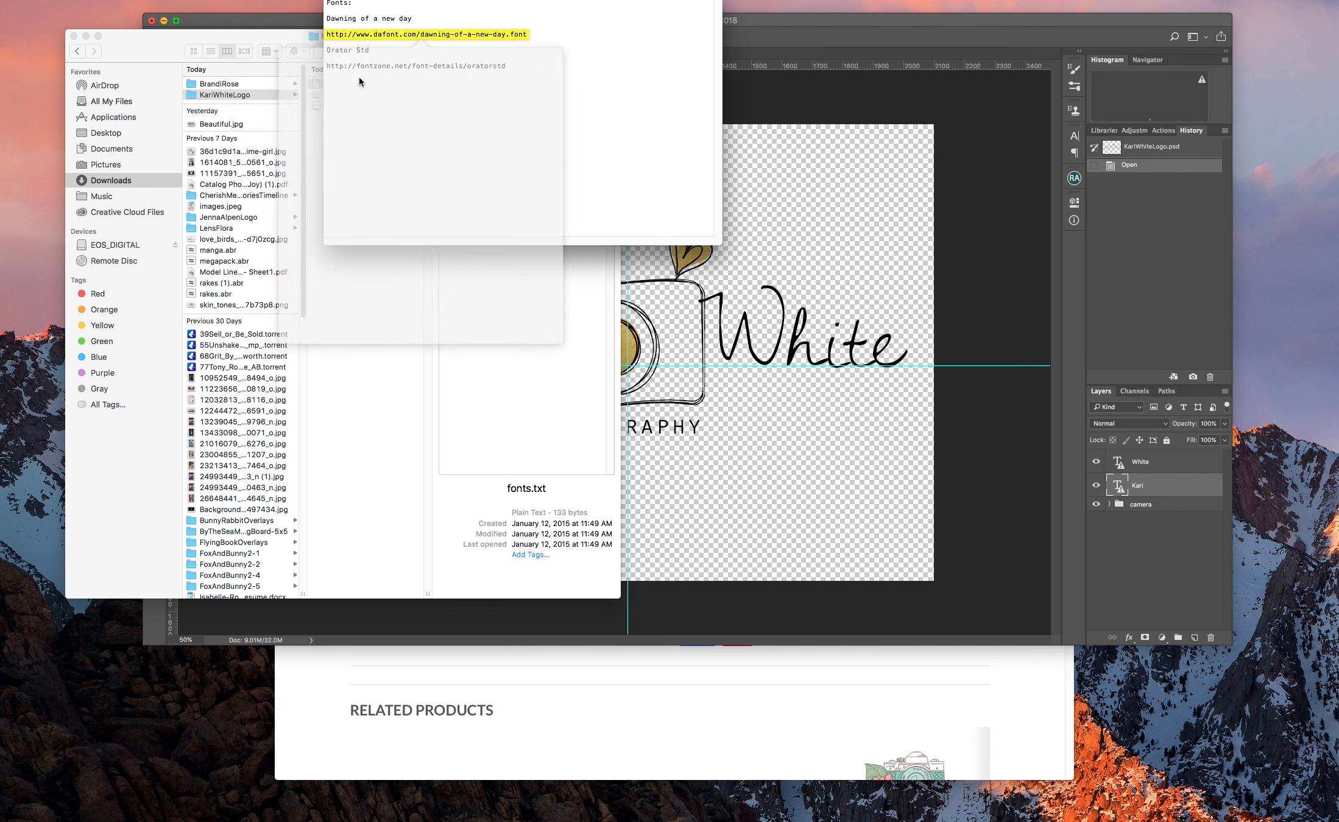
pyautogui.click(512, 63)
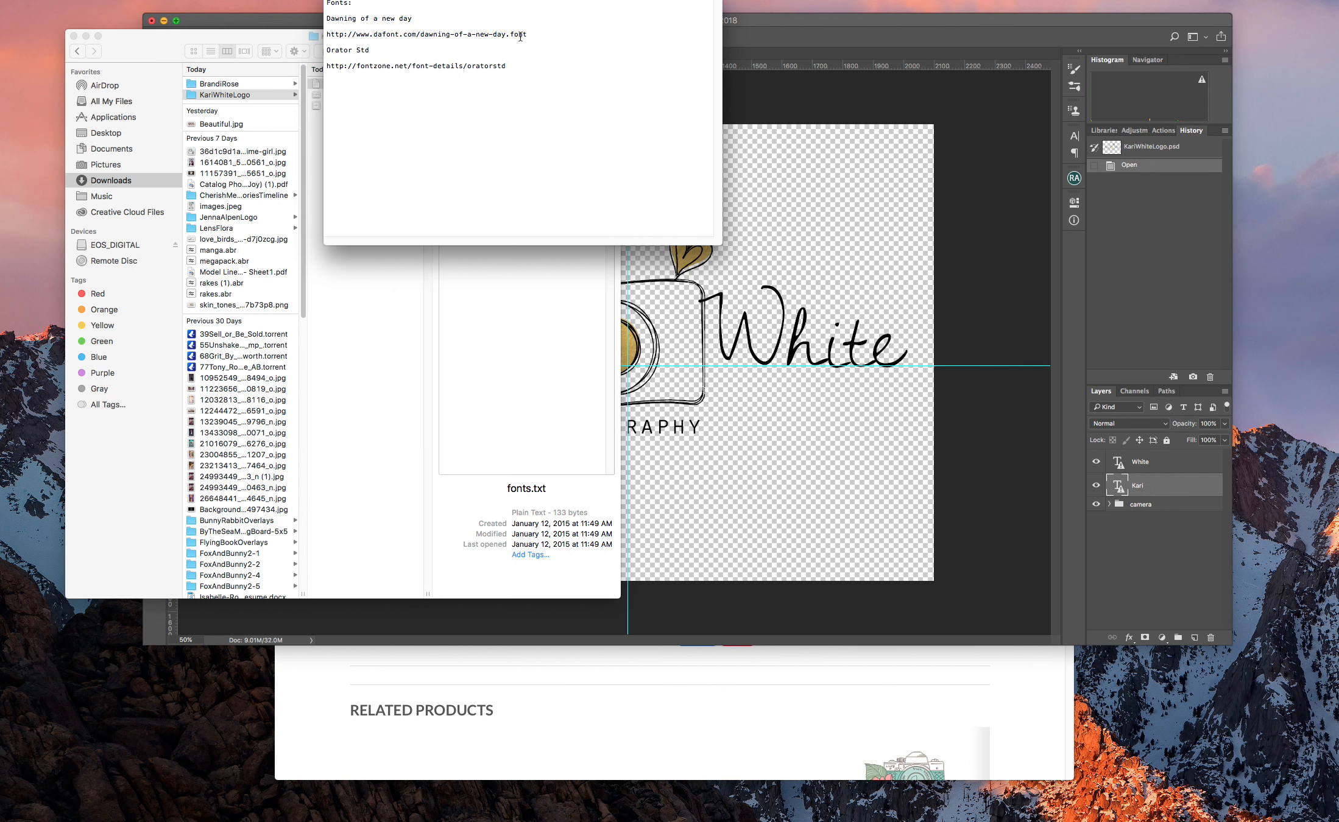
pyautogui.moveTo(525, 35); pyautogui.dragTo(323, 36)
pyautogui.rightClick(336, 38)
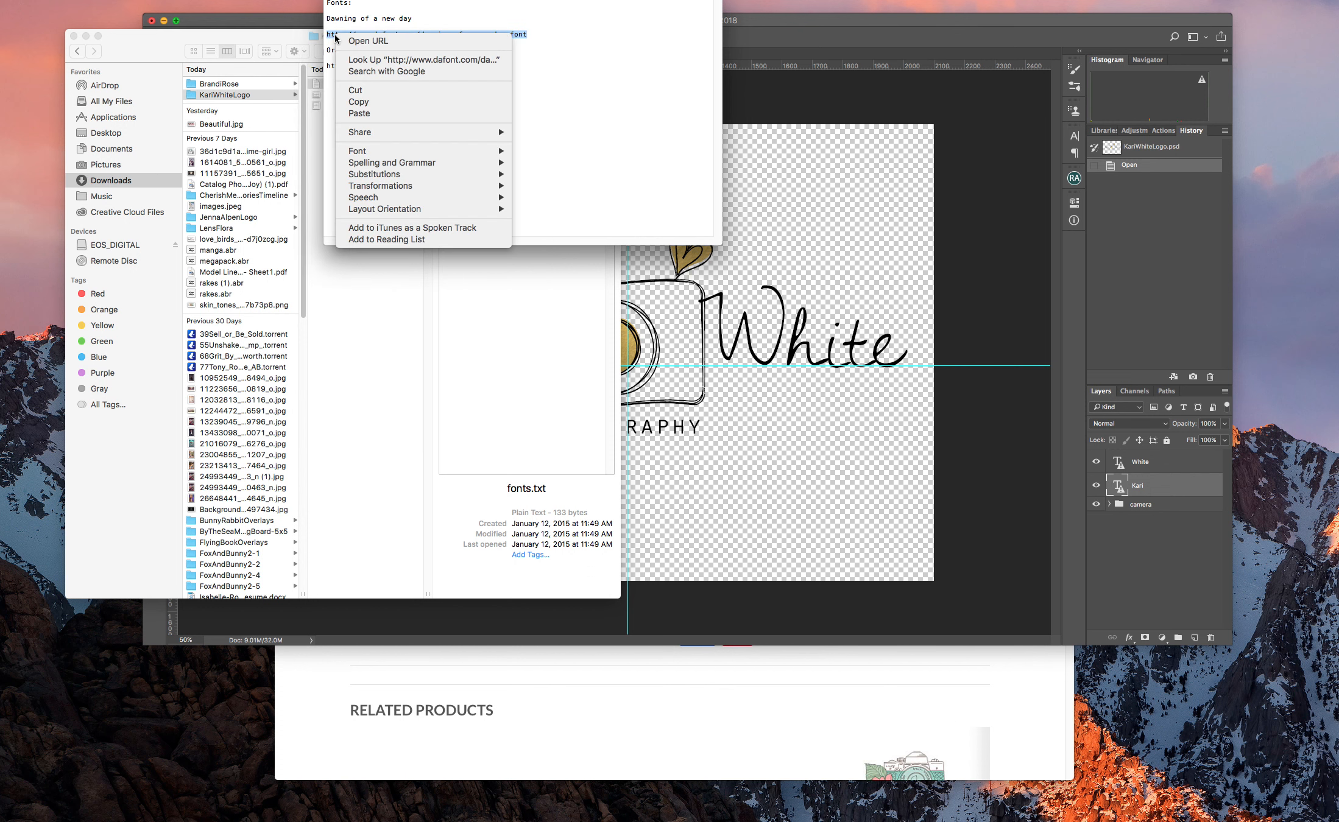
pyautogui.click(334, 37)
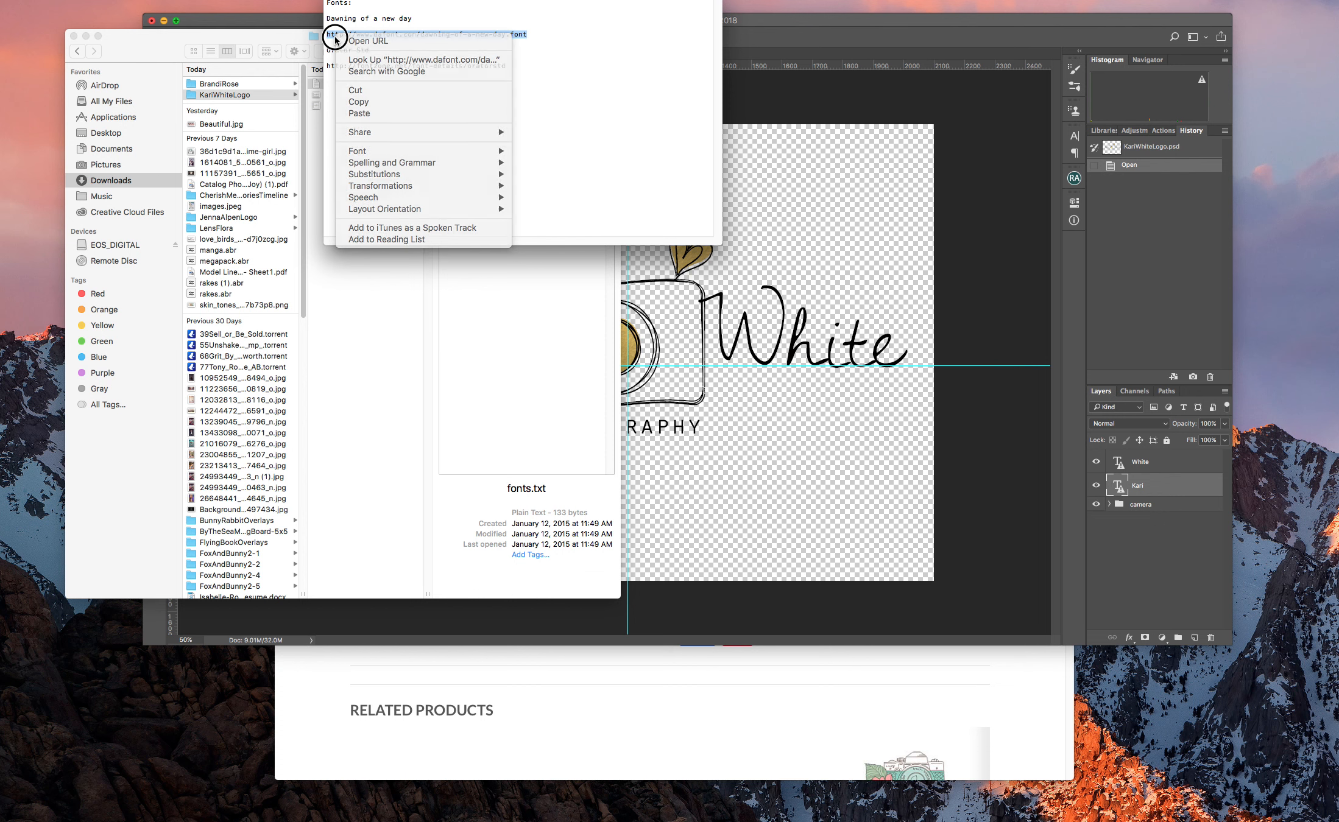
pyautogui.rightClick(335, 36)
pyautogui.click(345, 40)
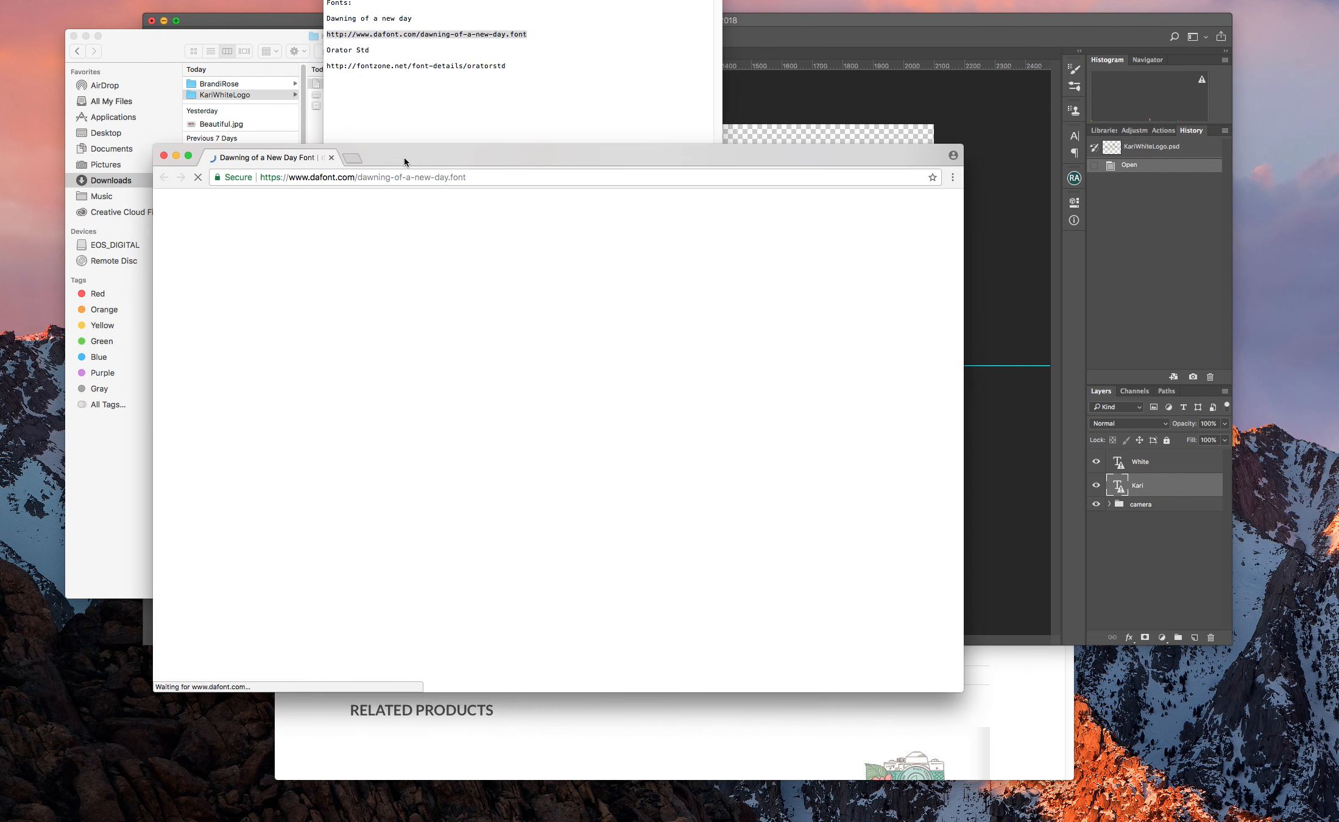
# Open the FontZone OratorStd link from fonts.txt in a new browser tab
pyautogui.click(453, 110)
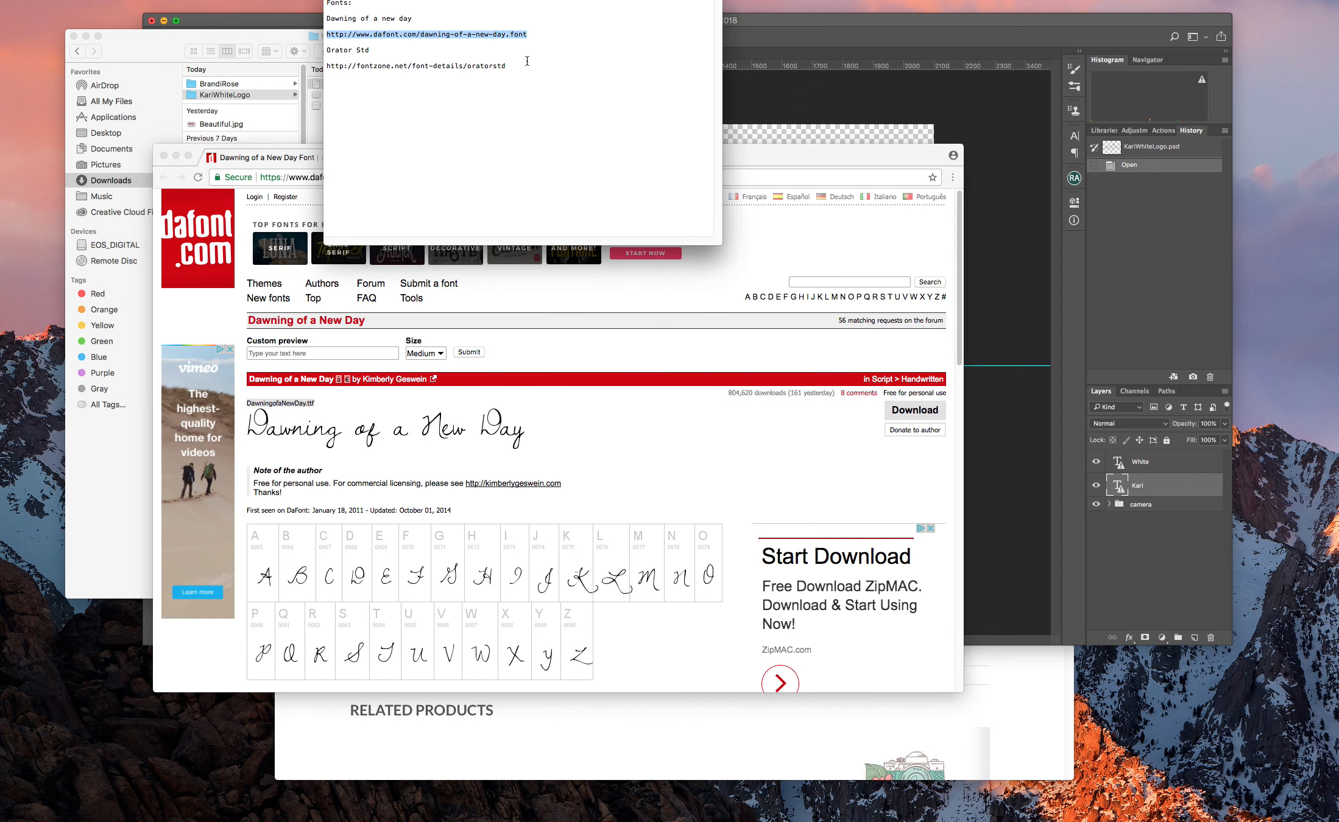
pyautogui.moveTo(505, 66); pyautogui.dragTo(332, 65)
pyautogui.rightClick(335, 66)
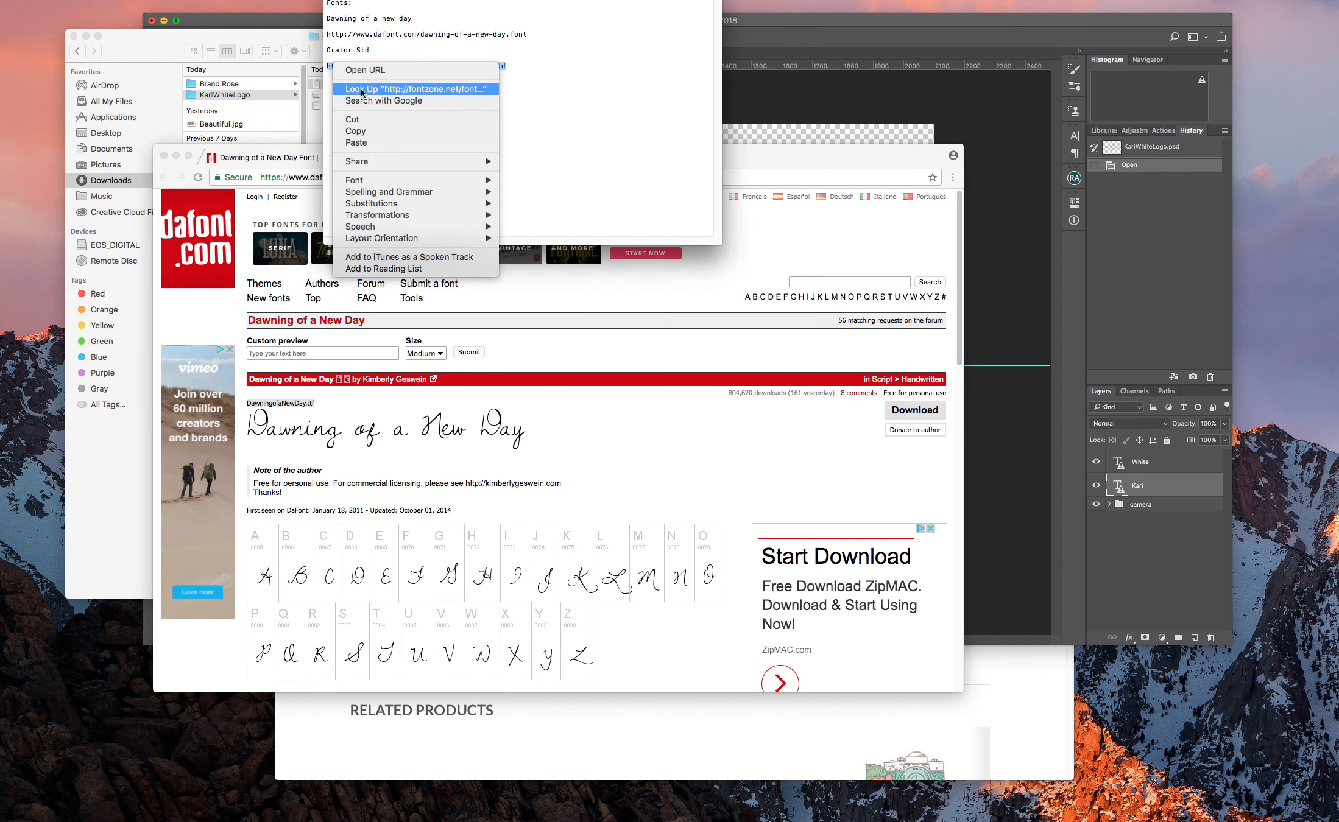
pyautogui.click(365, 70)
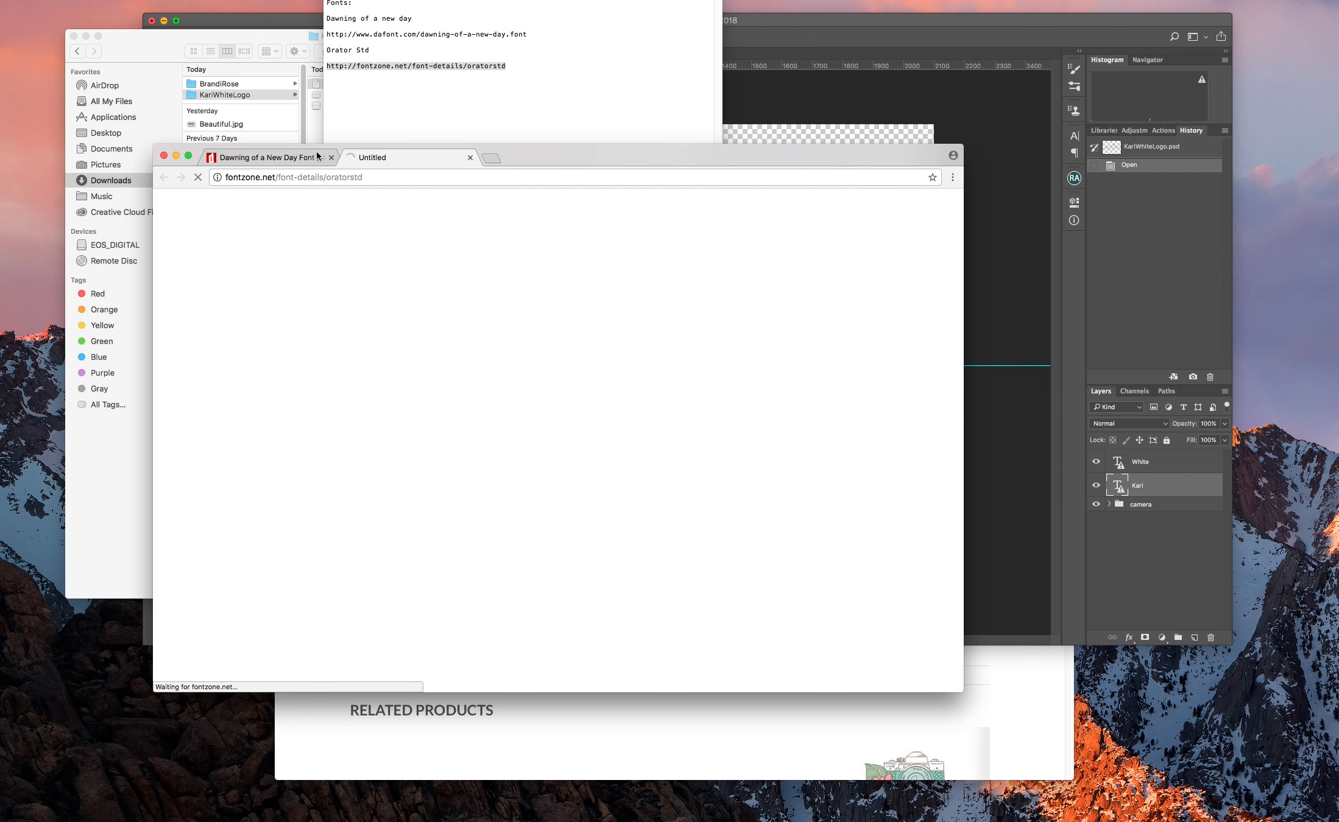
# Download dawning_of_a_new_day.zip from the DaFont page, then view the FontZone tab
pyautogui.click(292, 160)
pyautogui.scroll(-3, 567, 548)
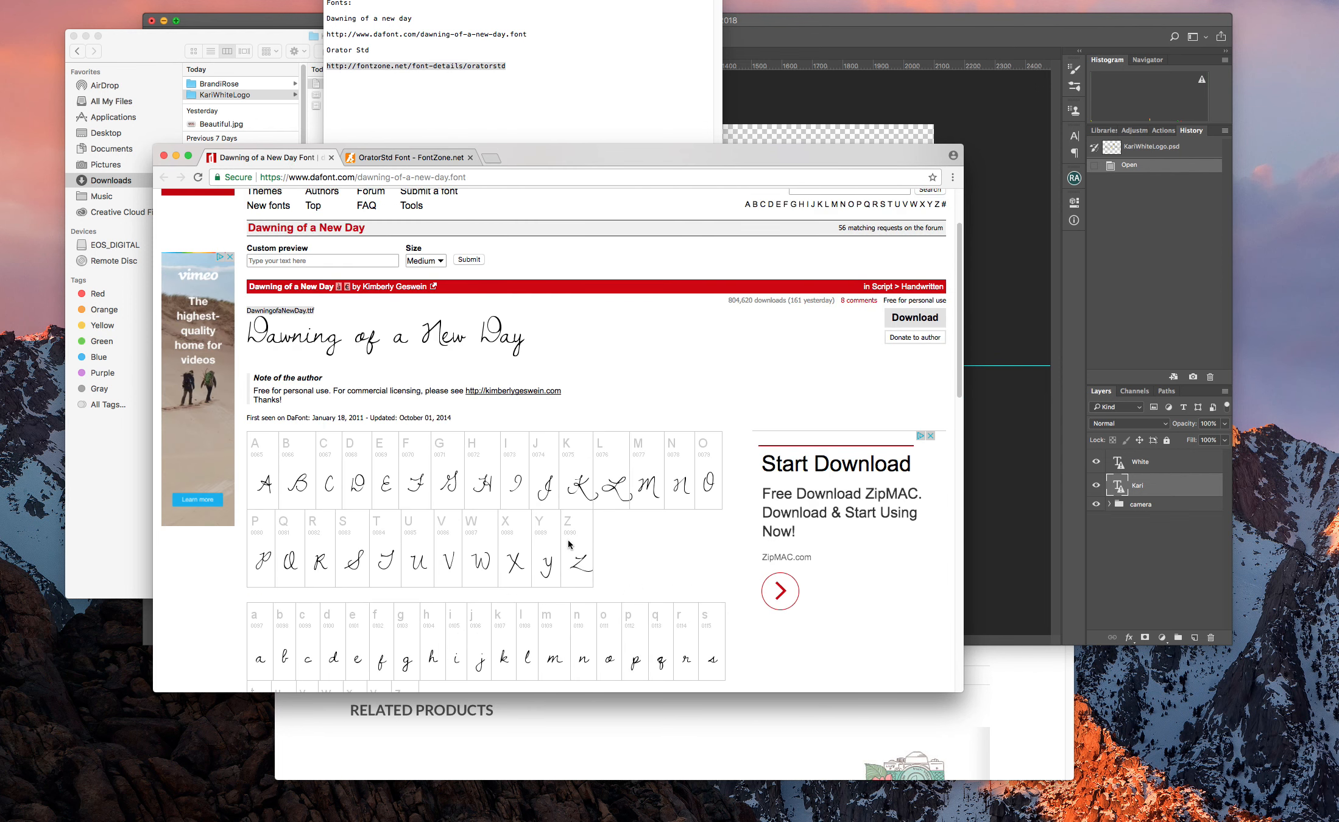
pyautogui.click(922, 317)
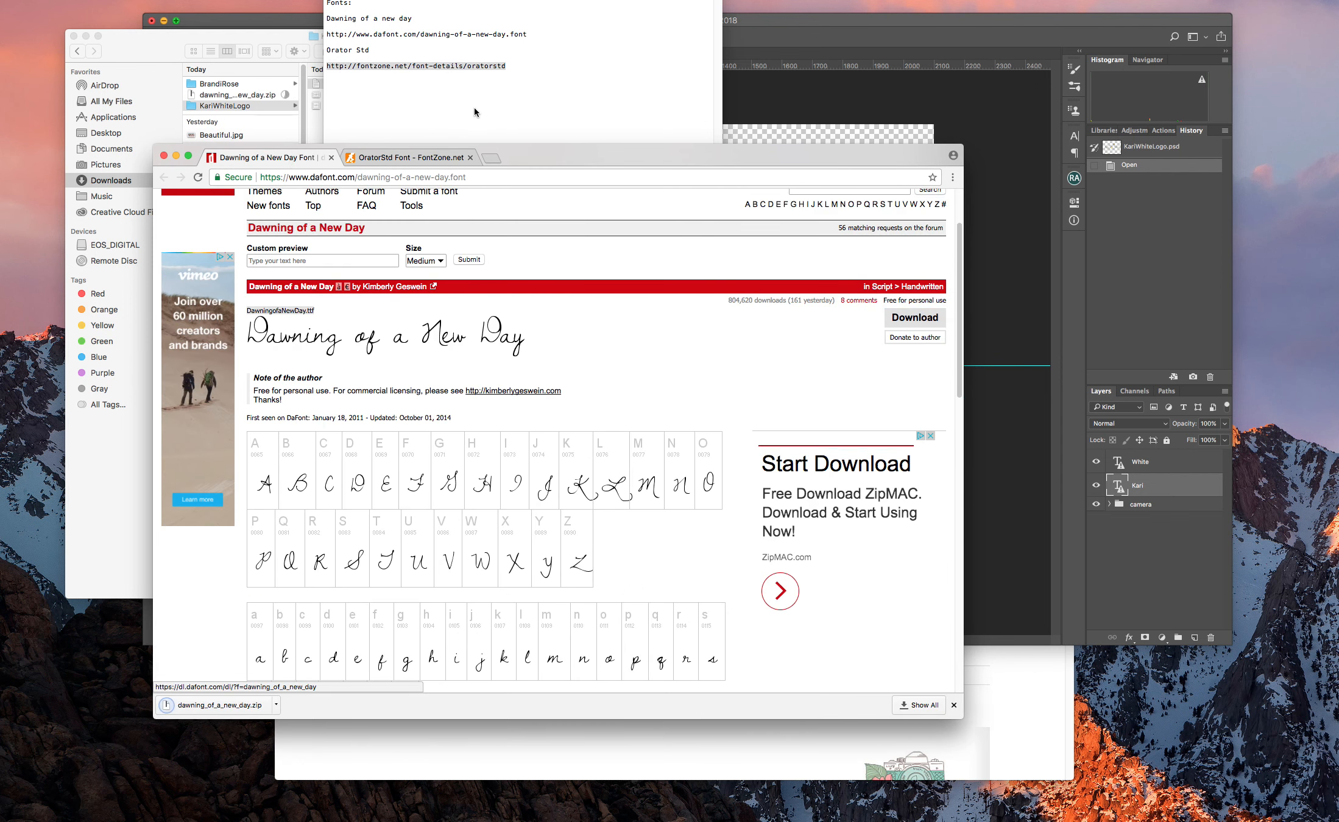
pyautogui.click(421, 158)
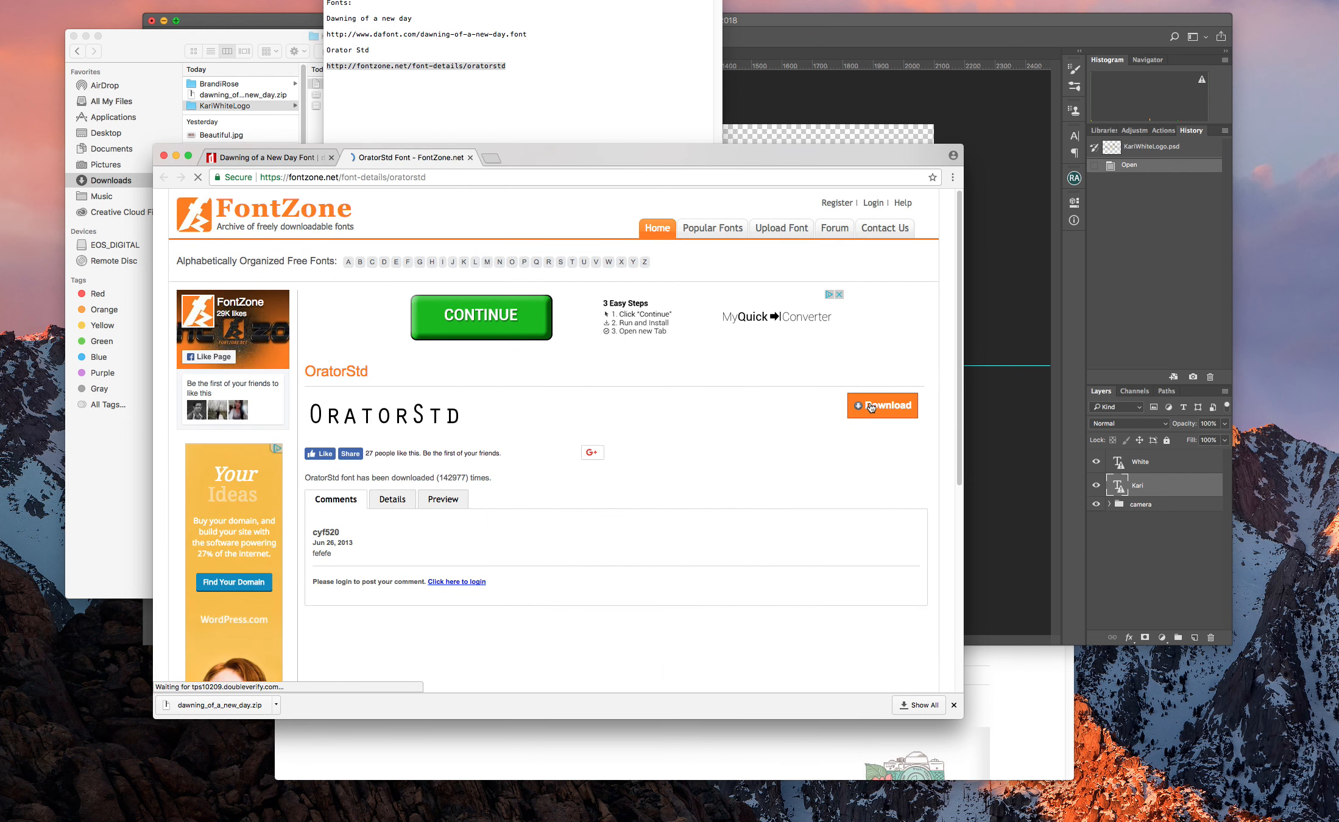
# Download OratorStd.otf from FontZone past the captcha, then open the Dawning of a New Day zip
pyautogui.click(871, 407)
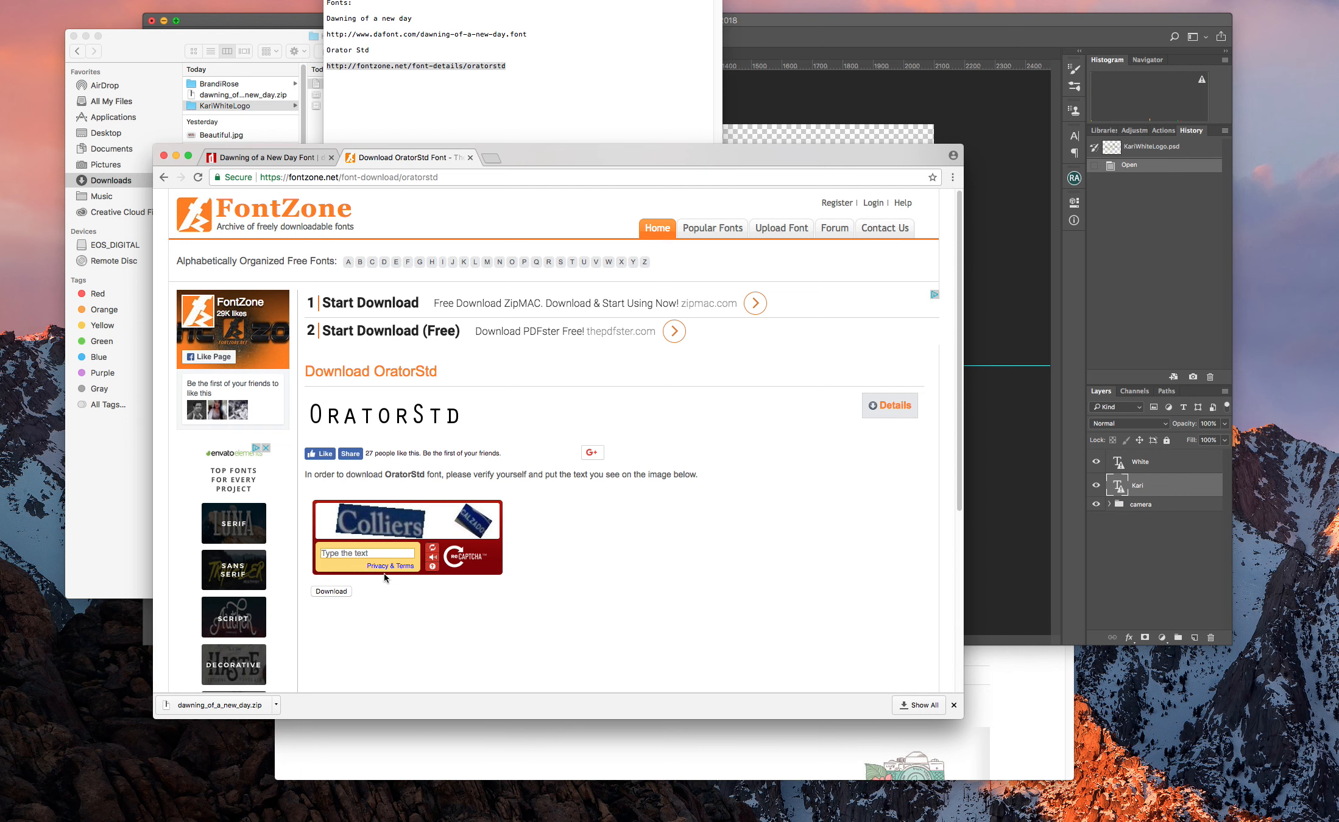
pyautogui.scroll(-1, 384, 577)
pyautogui.click(384, 552)
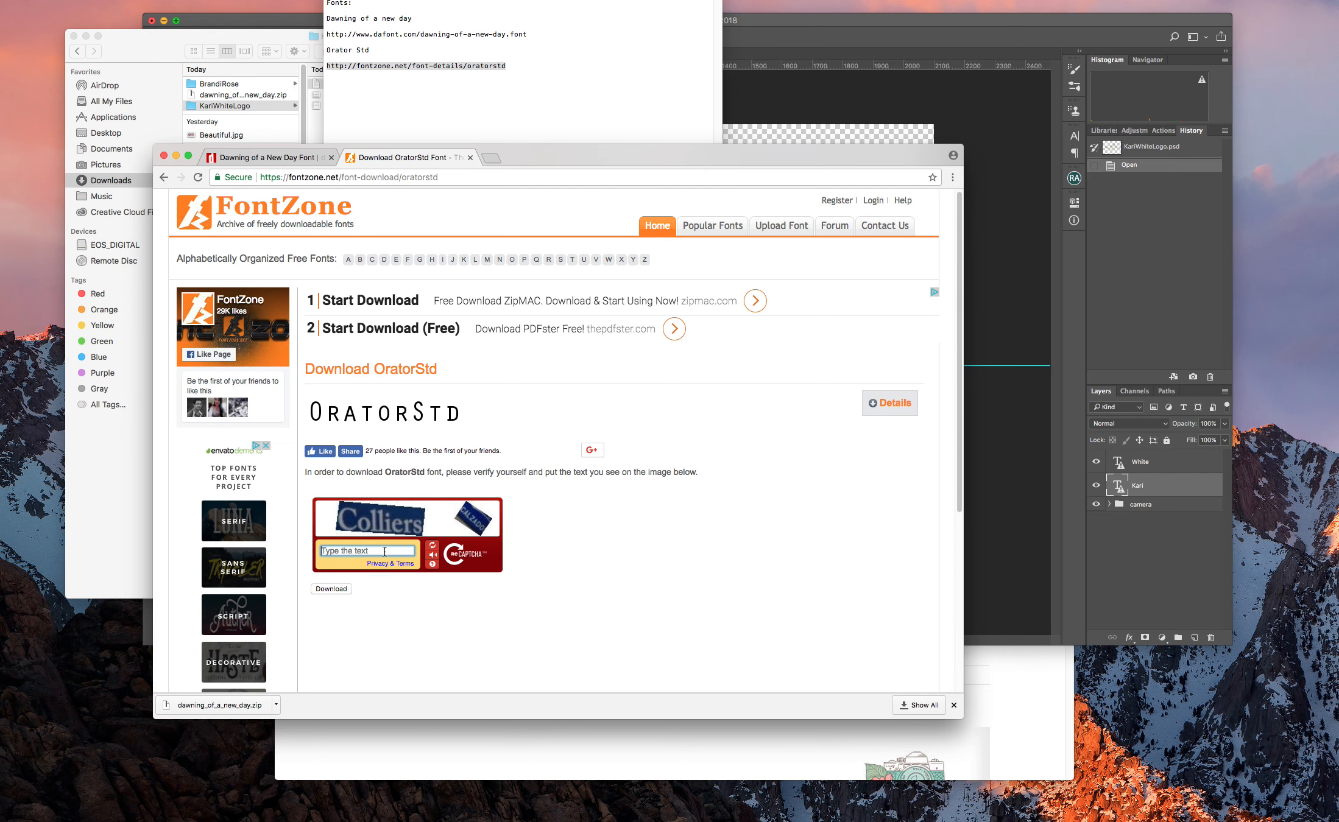
pyautogui.write('Colliers')
pyautogui.press('Return')
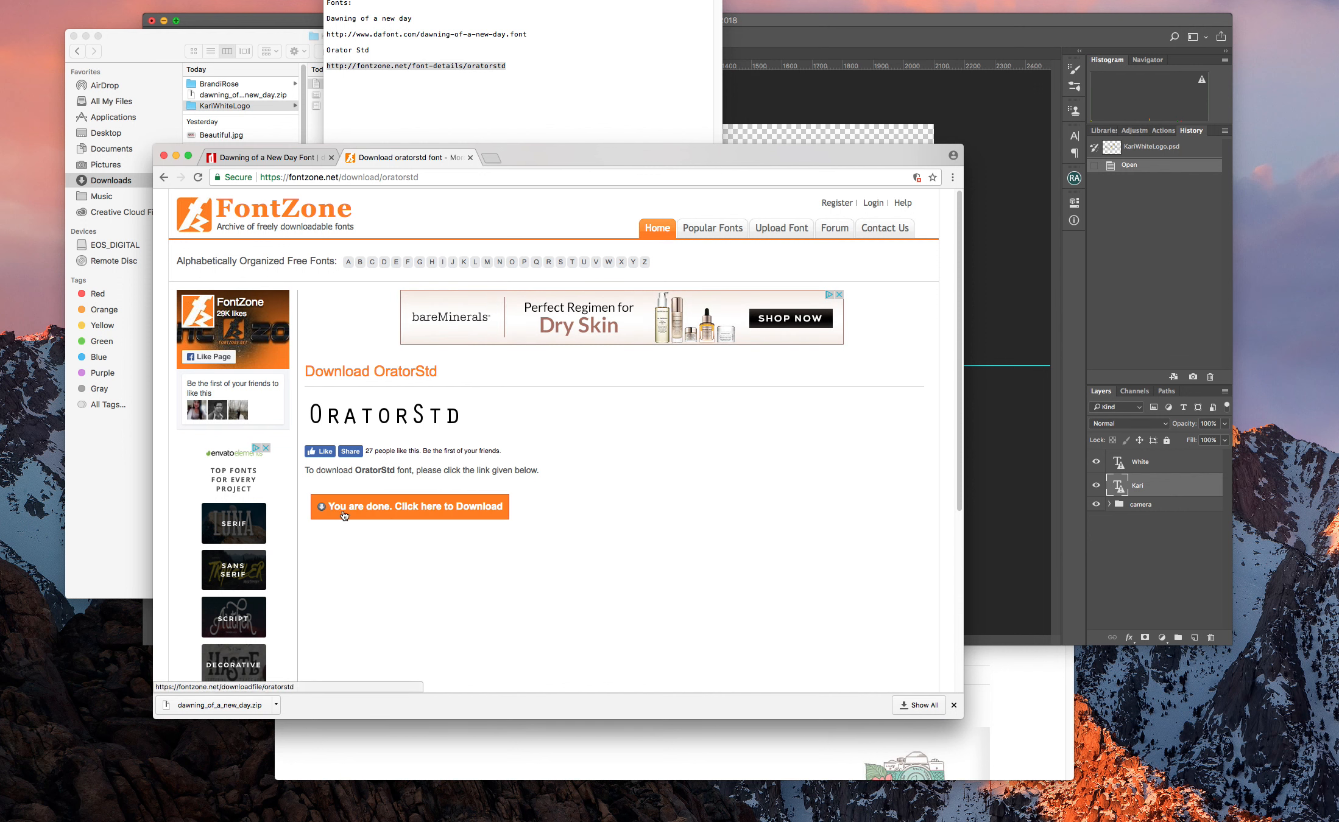
pyautogui.click(343, 515)
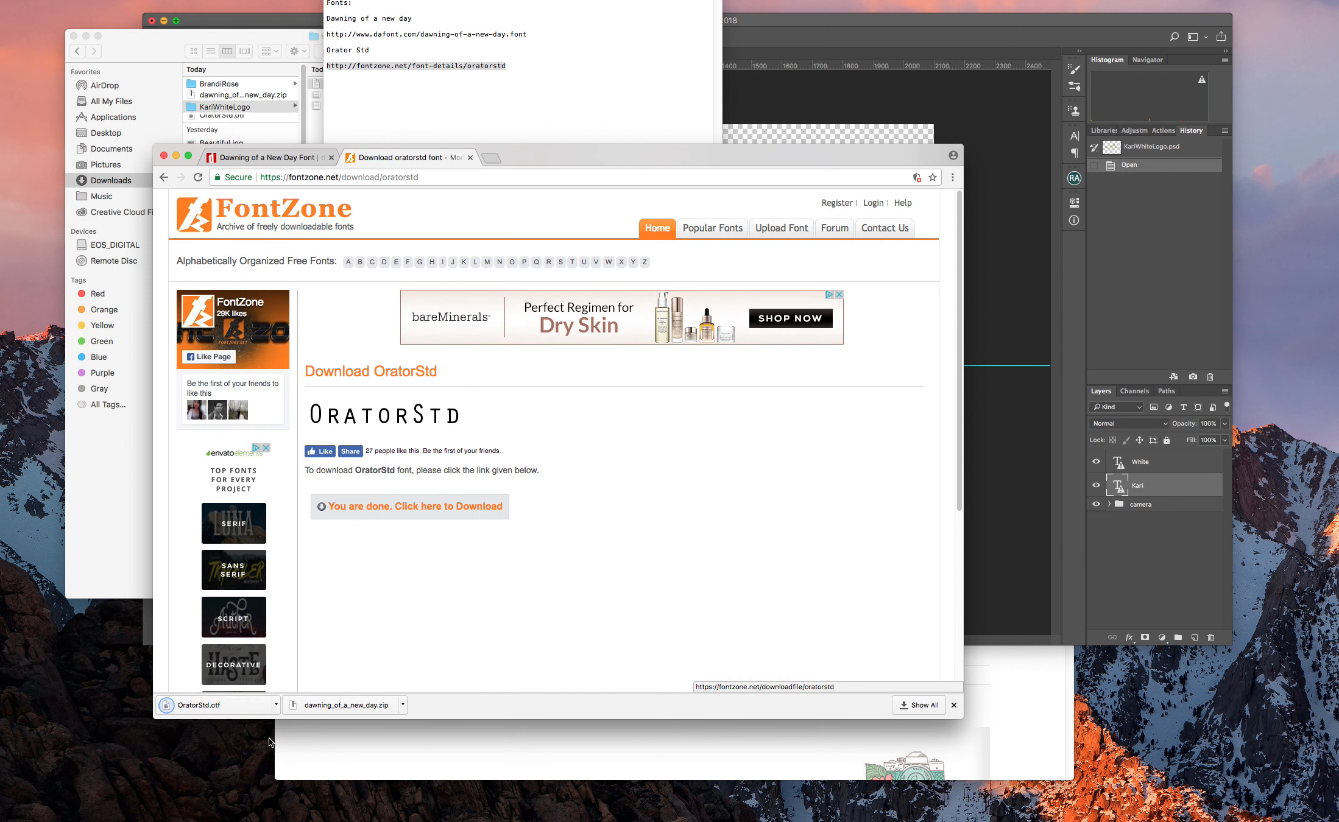
pyautogui.click(317, 708)
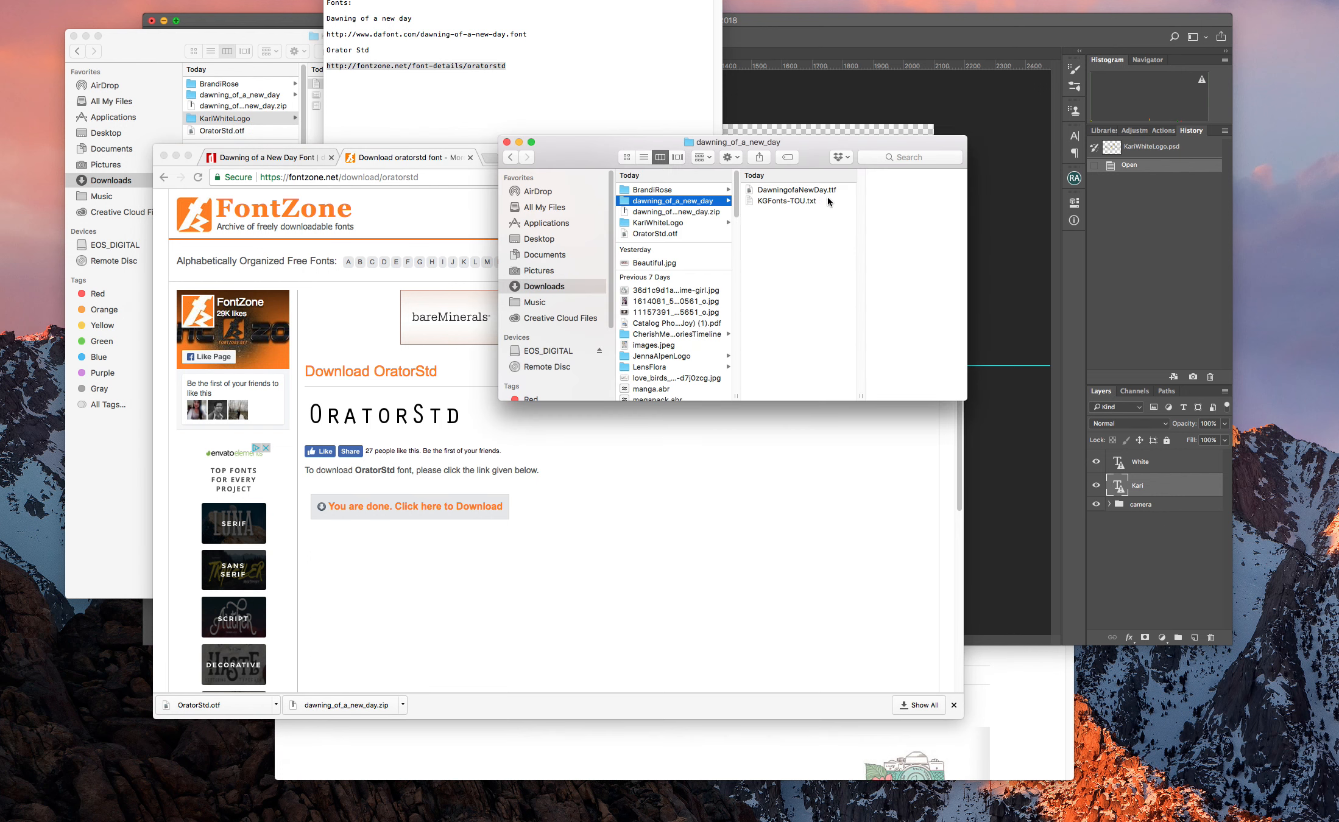
# Install DawningofaNewDay.ttf in Font Book, ticking it despite the validation warning
pyautogui.doubleClick(807, 190)
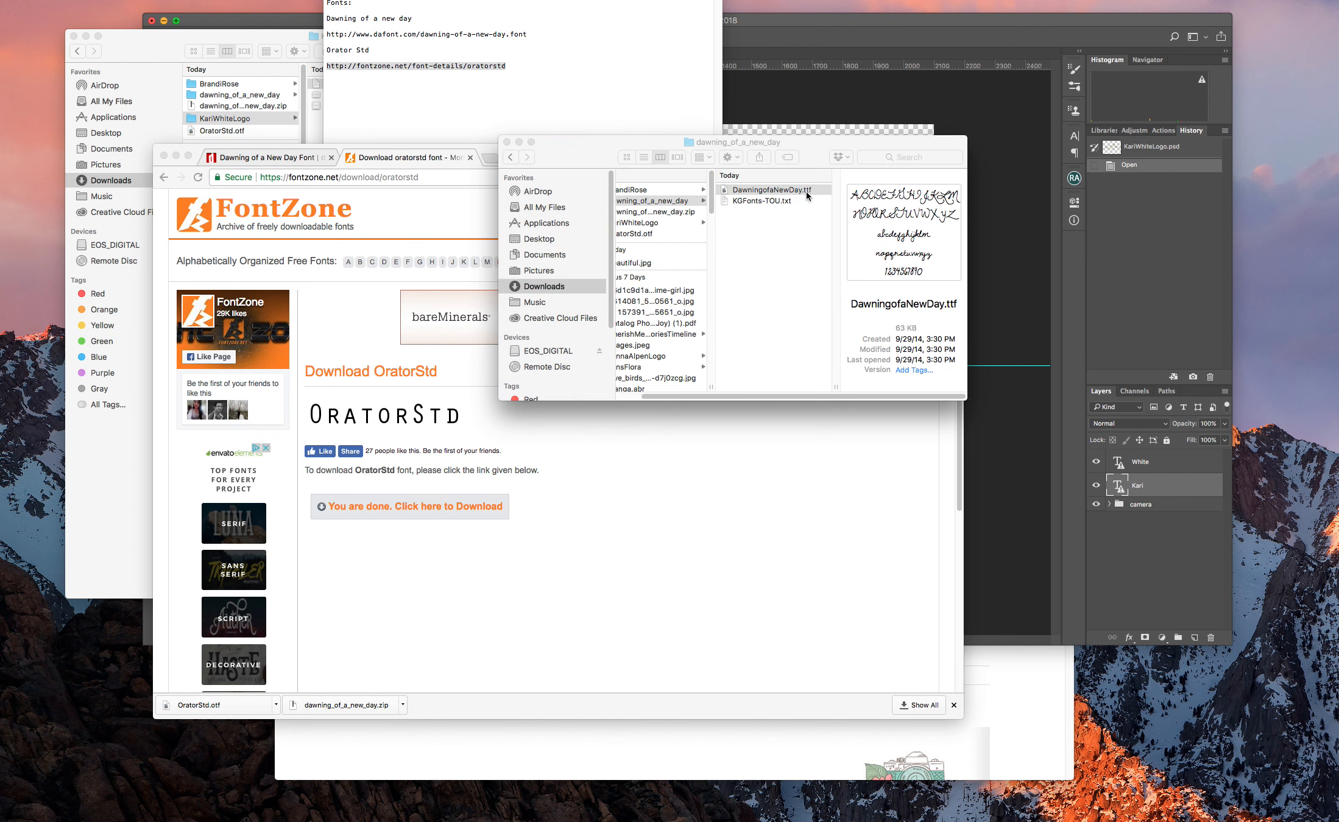
pyautogui.click(758, 613)
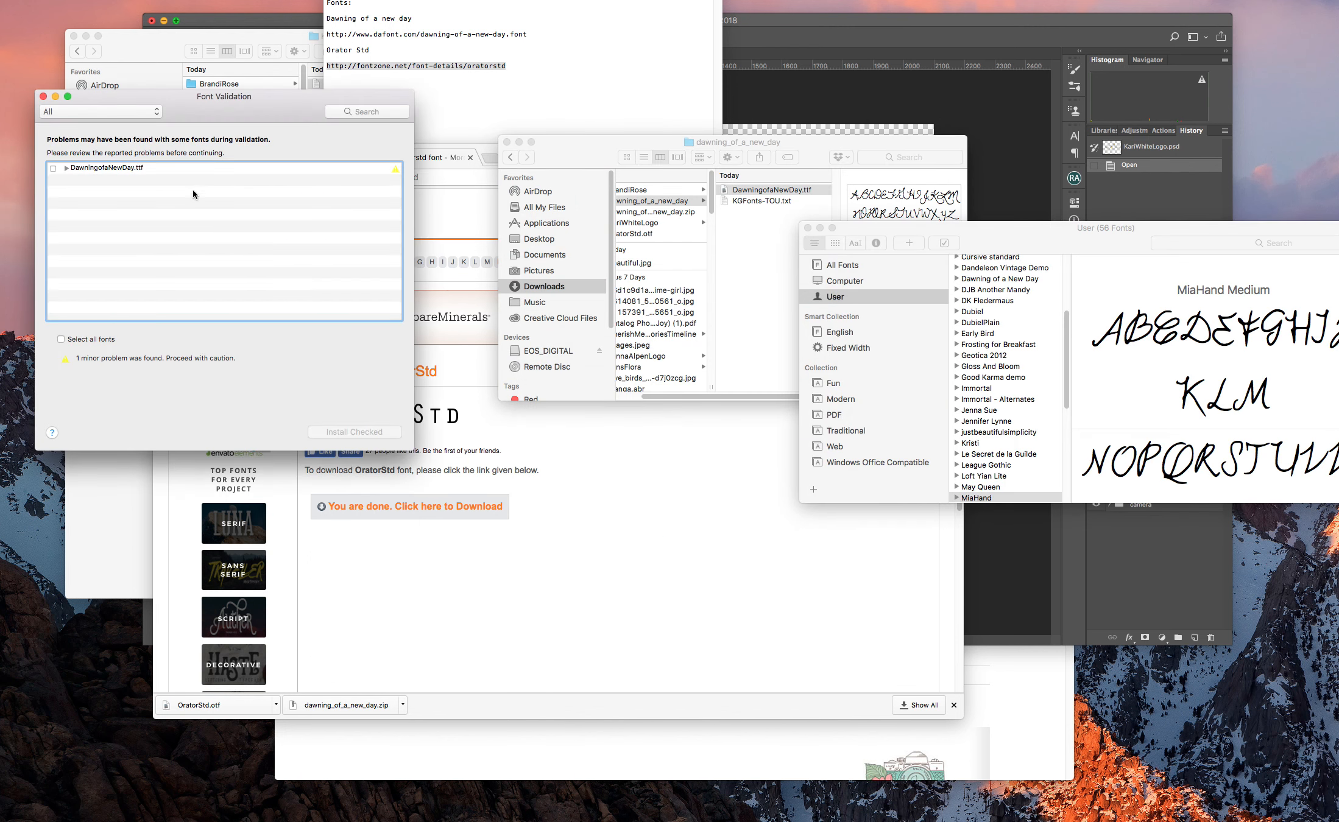
pyautogui.click(52, 168)
pyautogui.click(361, 432)
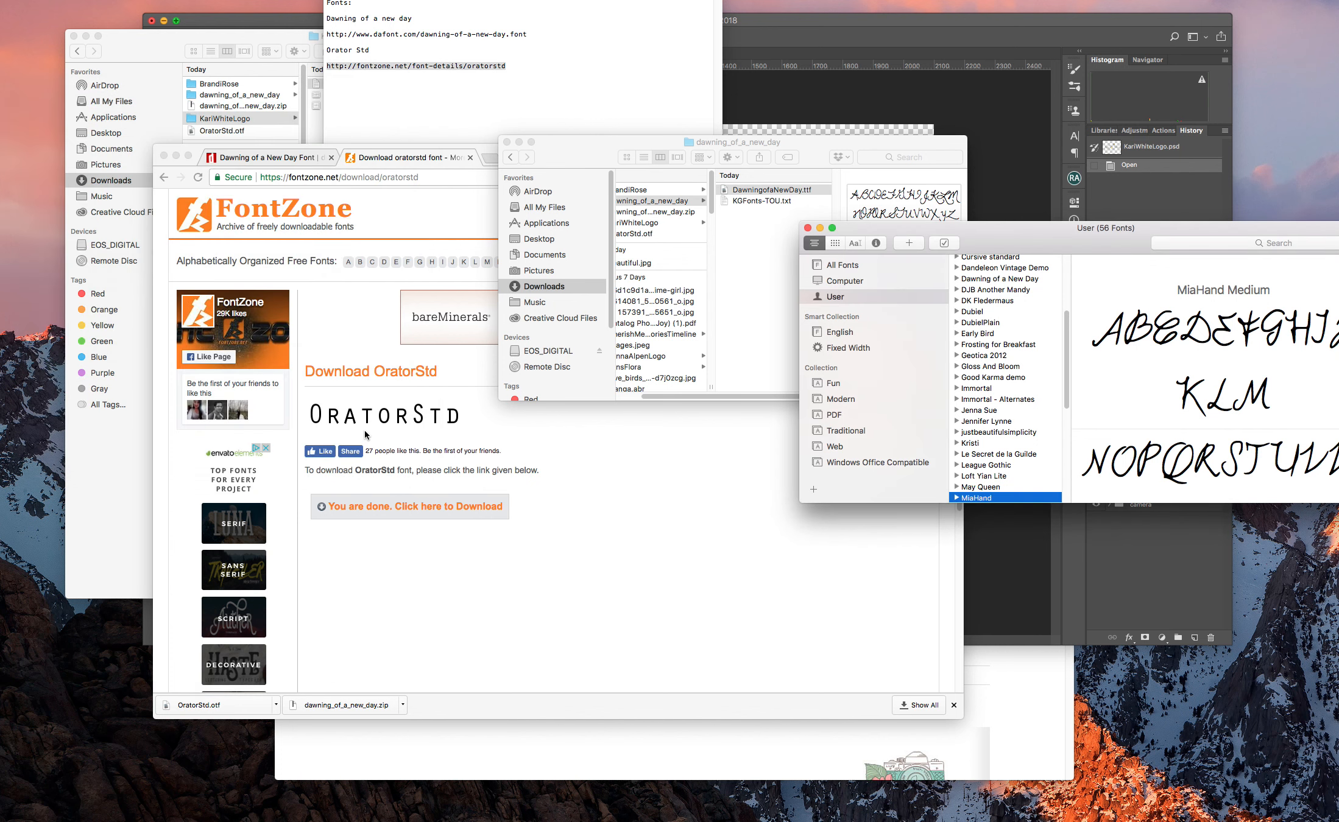
# Install OratorStd.otf from Downloads the same way, then close Font Book and return to Photoshop
pyautogui.click(725, 264)
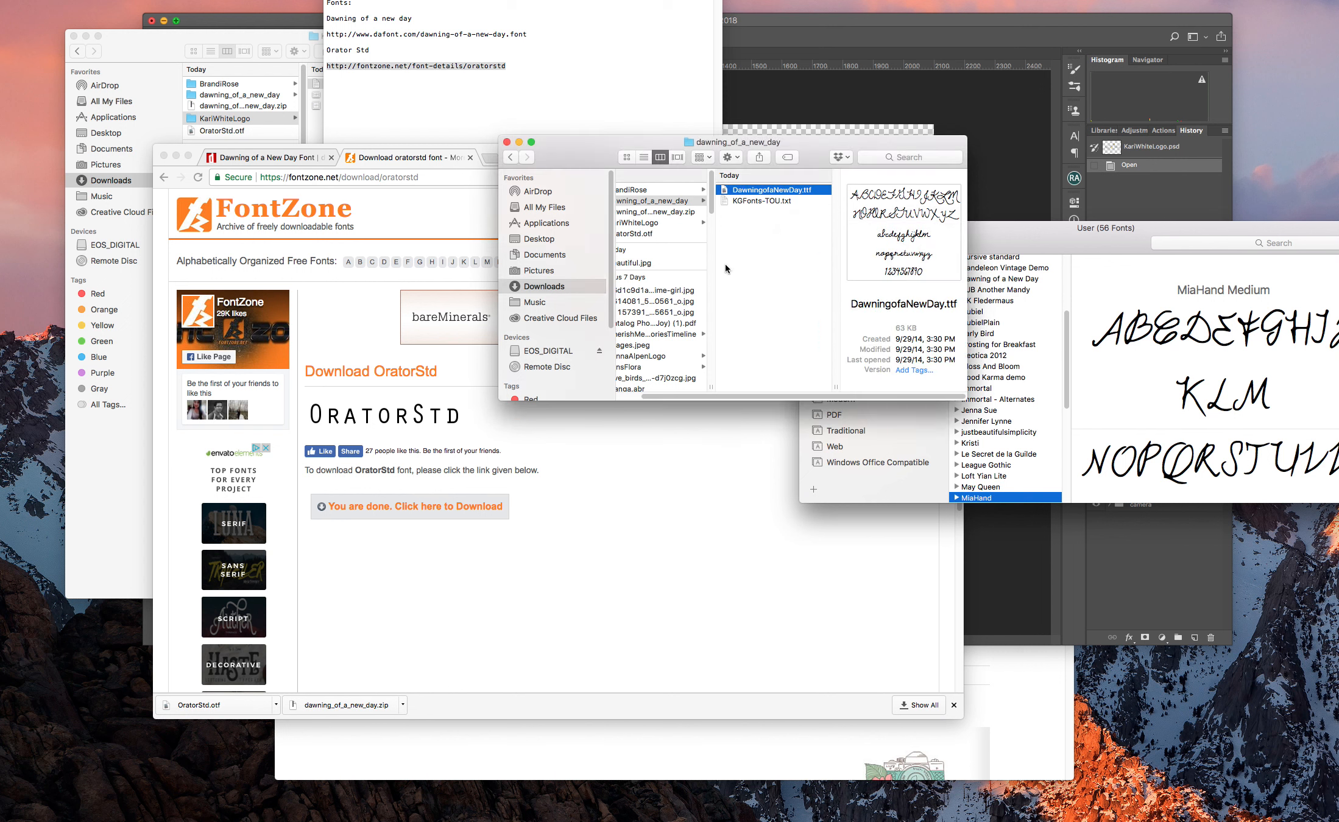
pyautogui.click(675, 190)
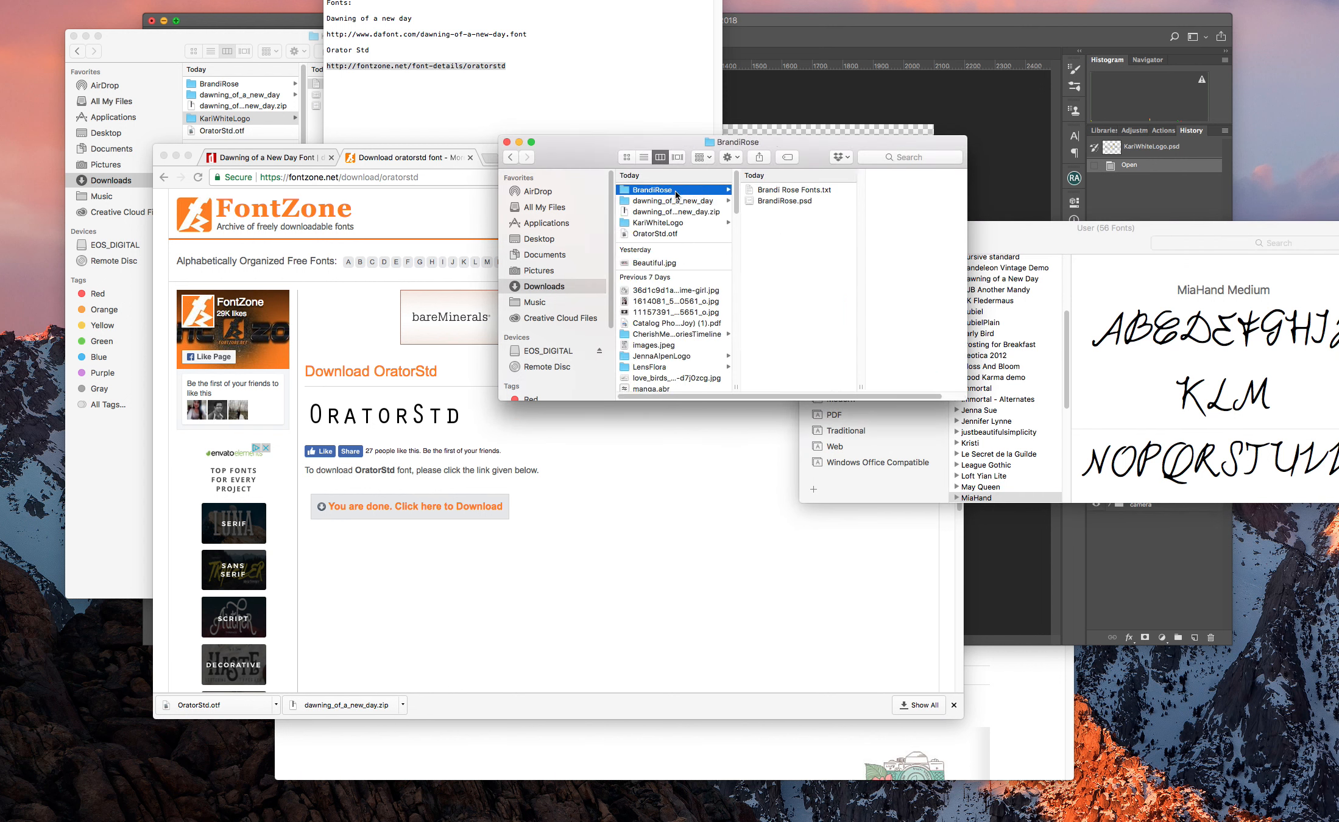
pyautogui.click(672, 237)
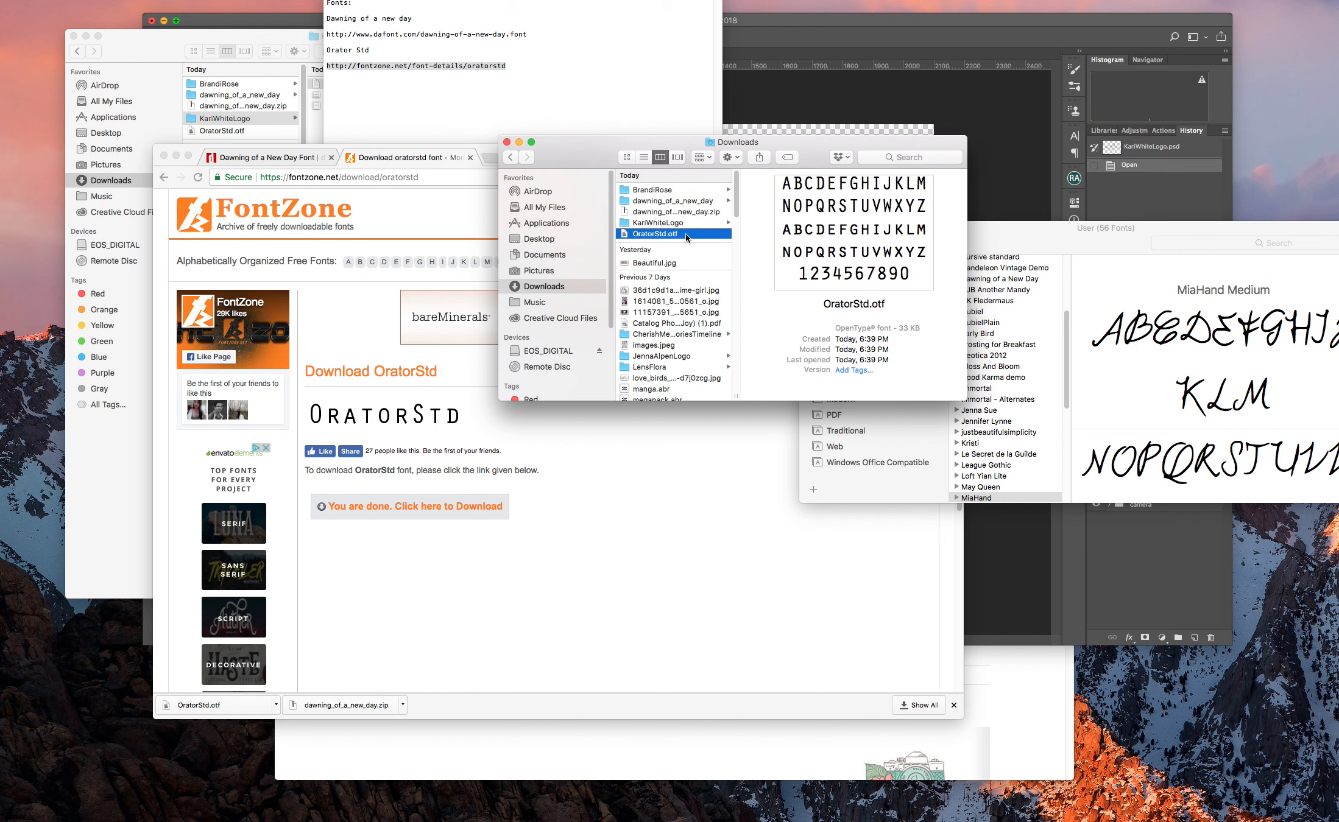
pyautogui.doubleClick(685, 233)
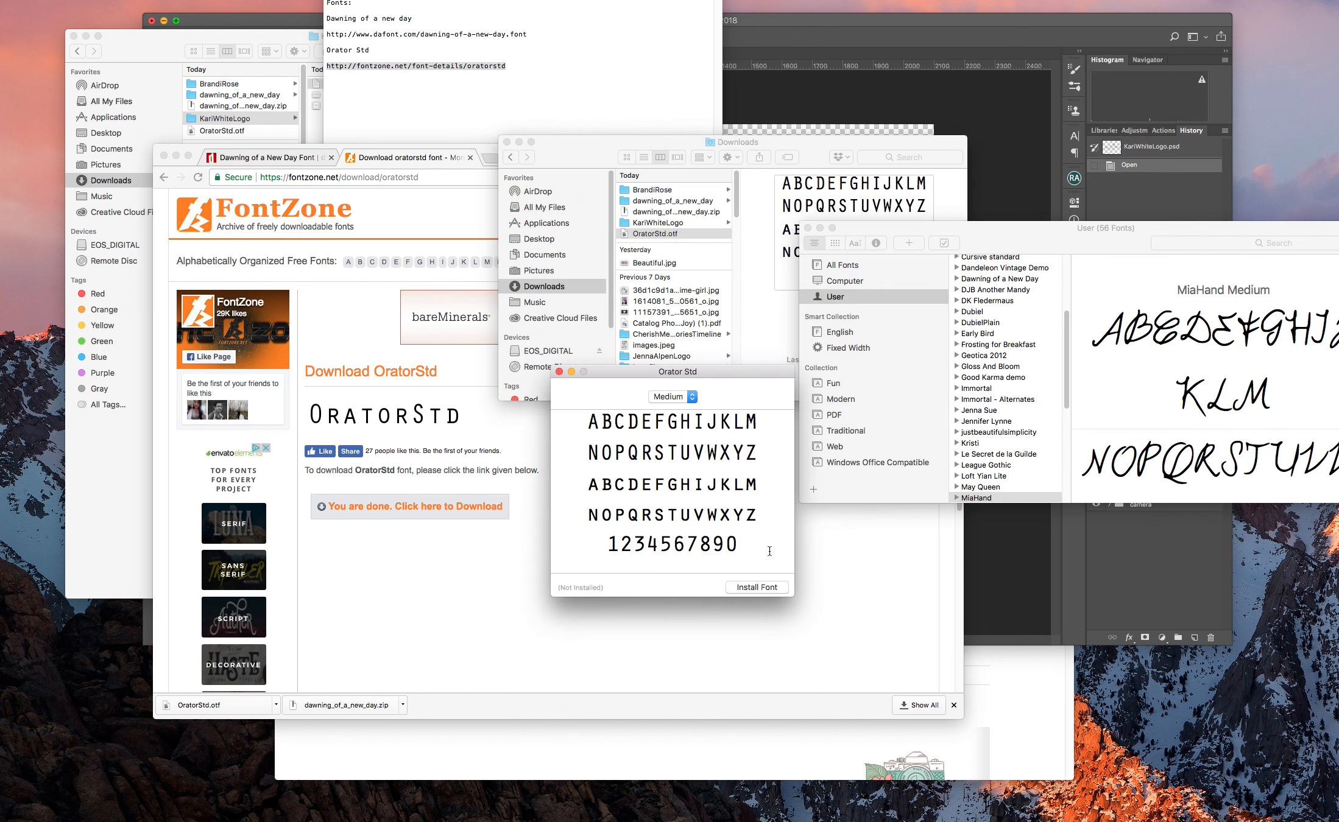
pyautogui.click(763, 587)
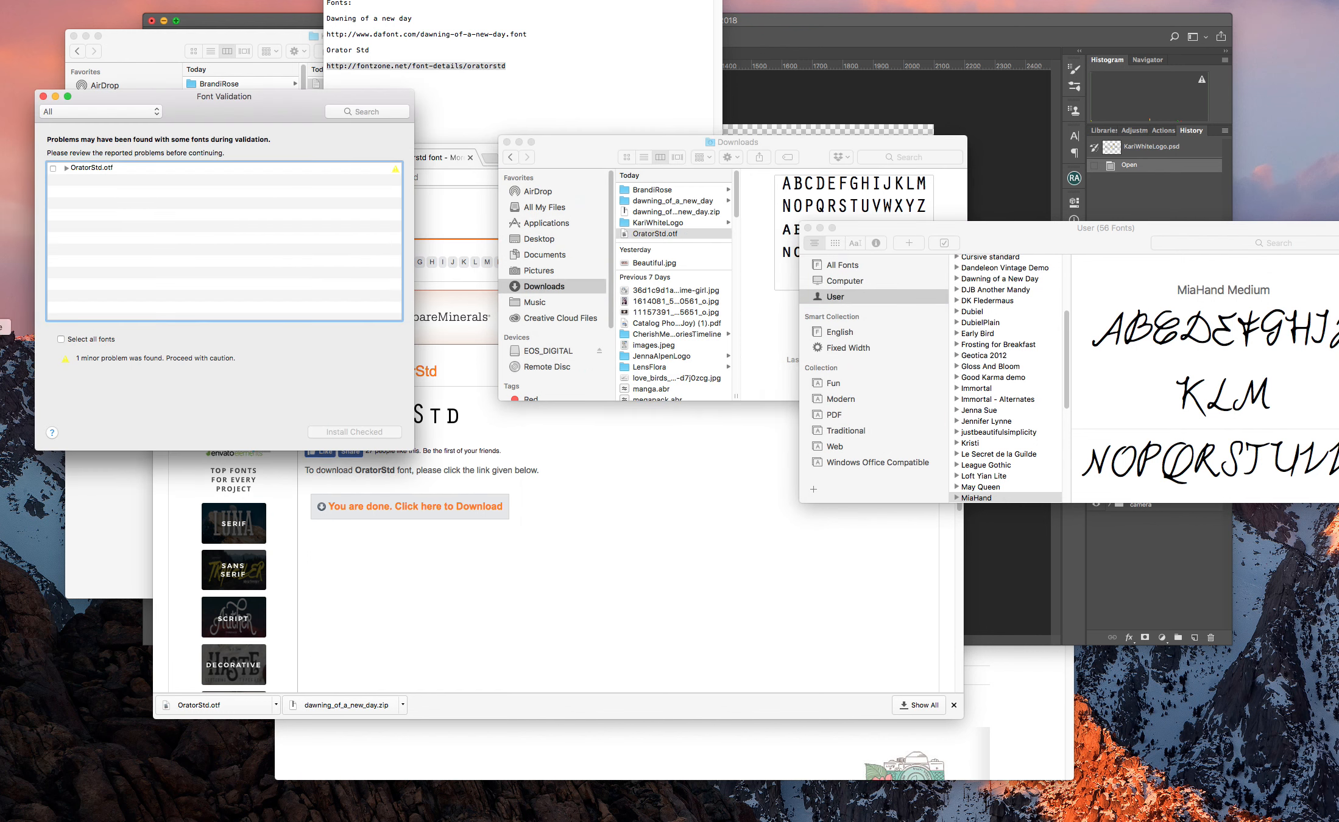
pyautogui.click(53, 168)
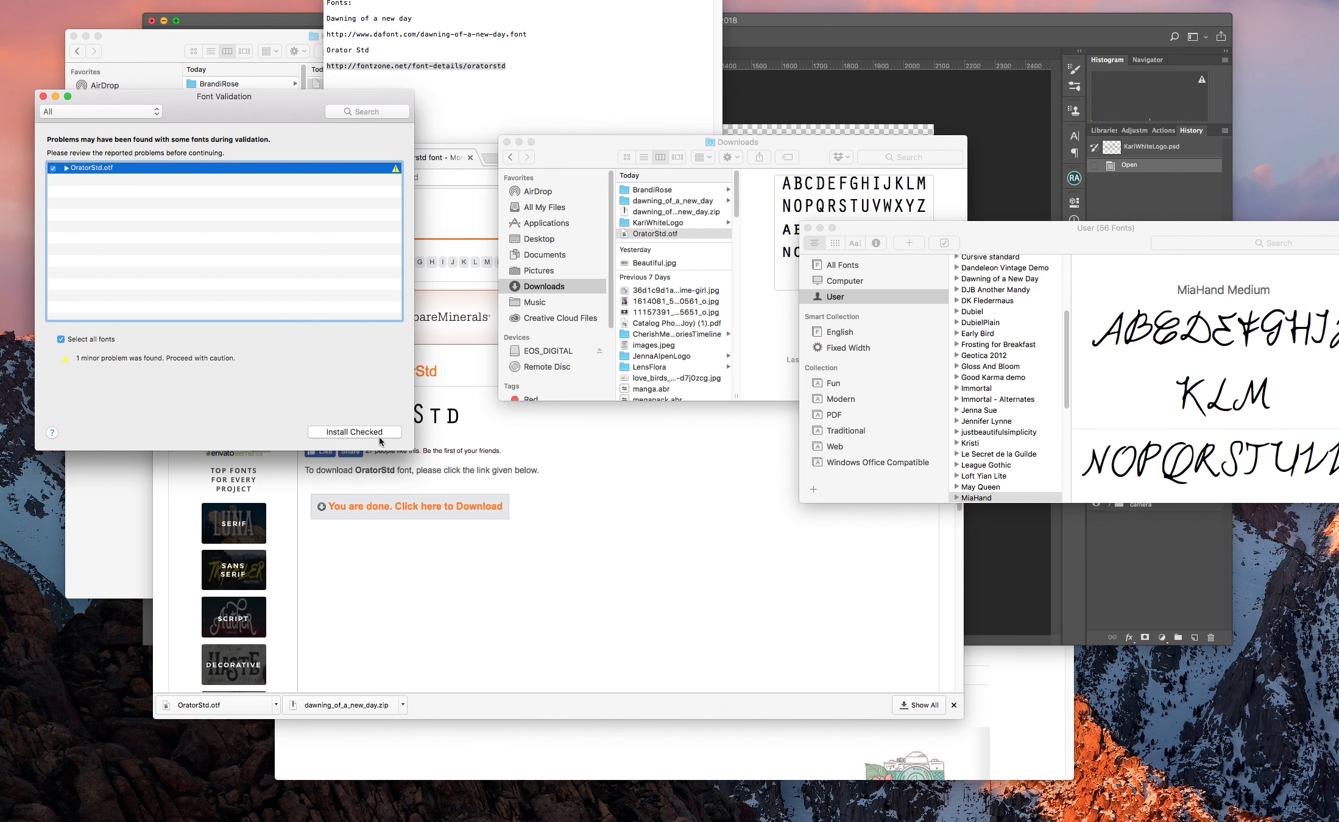
pyautogui.click(380, 436)
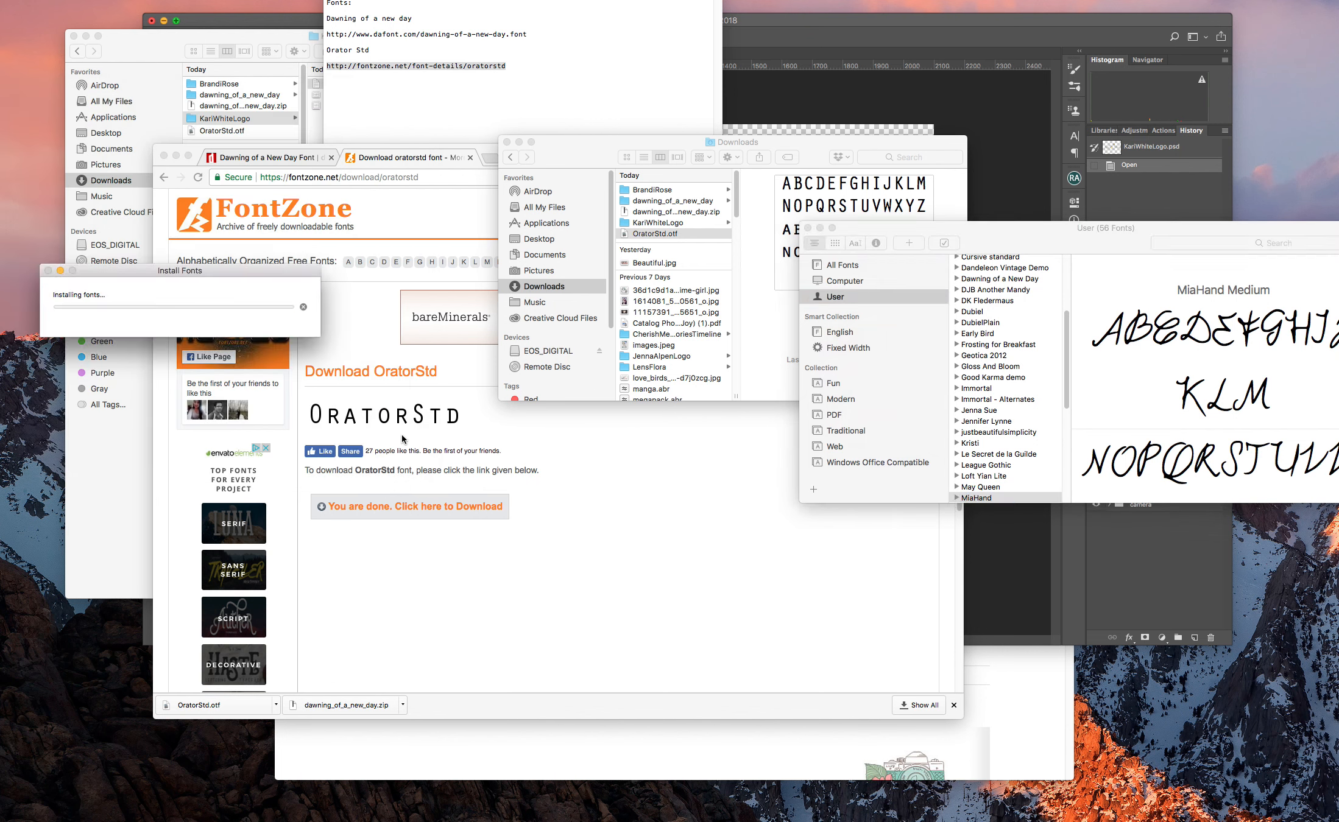
pyautogui.click(807, 228)
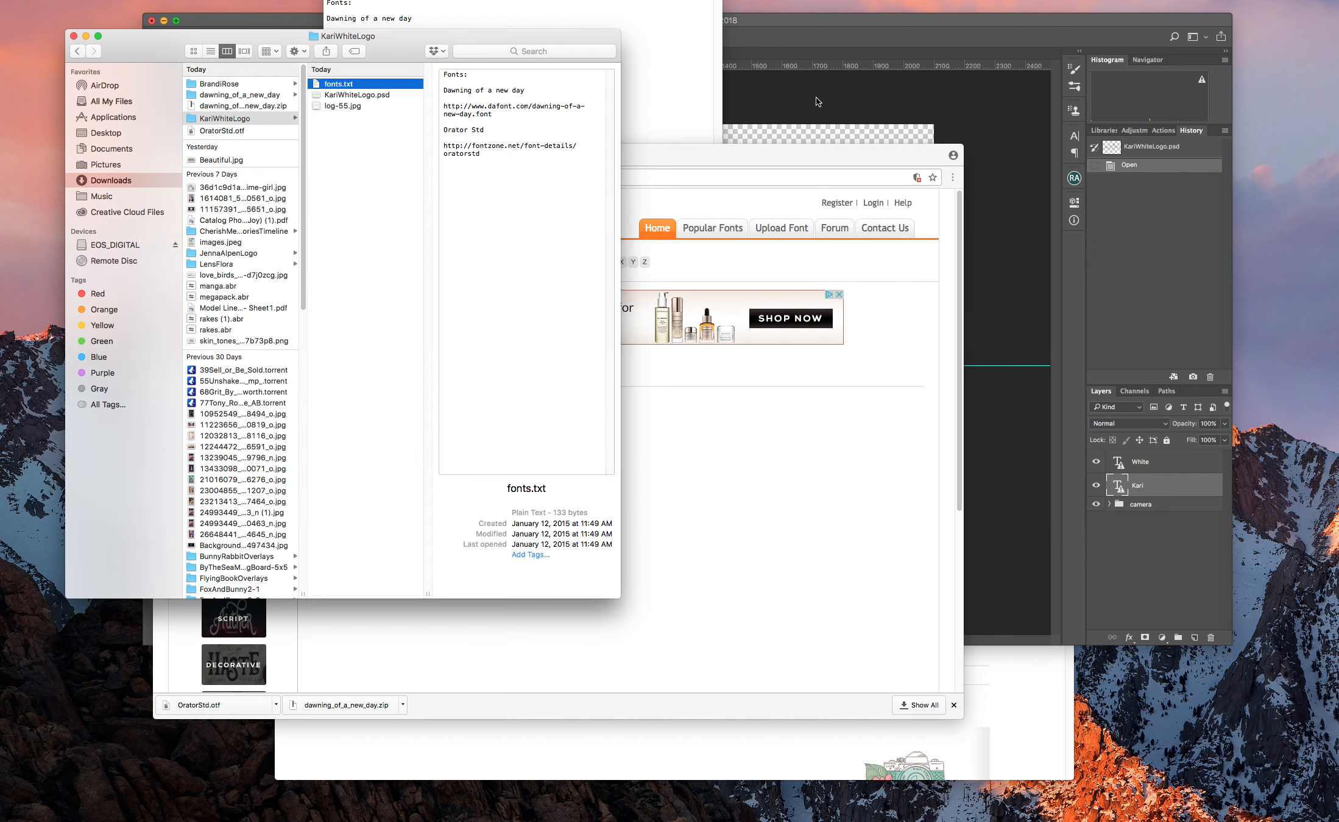
pyautogui.click(827, 72)
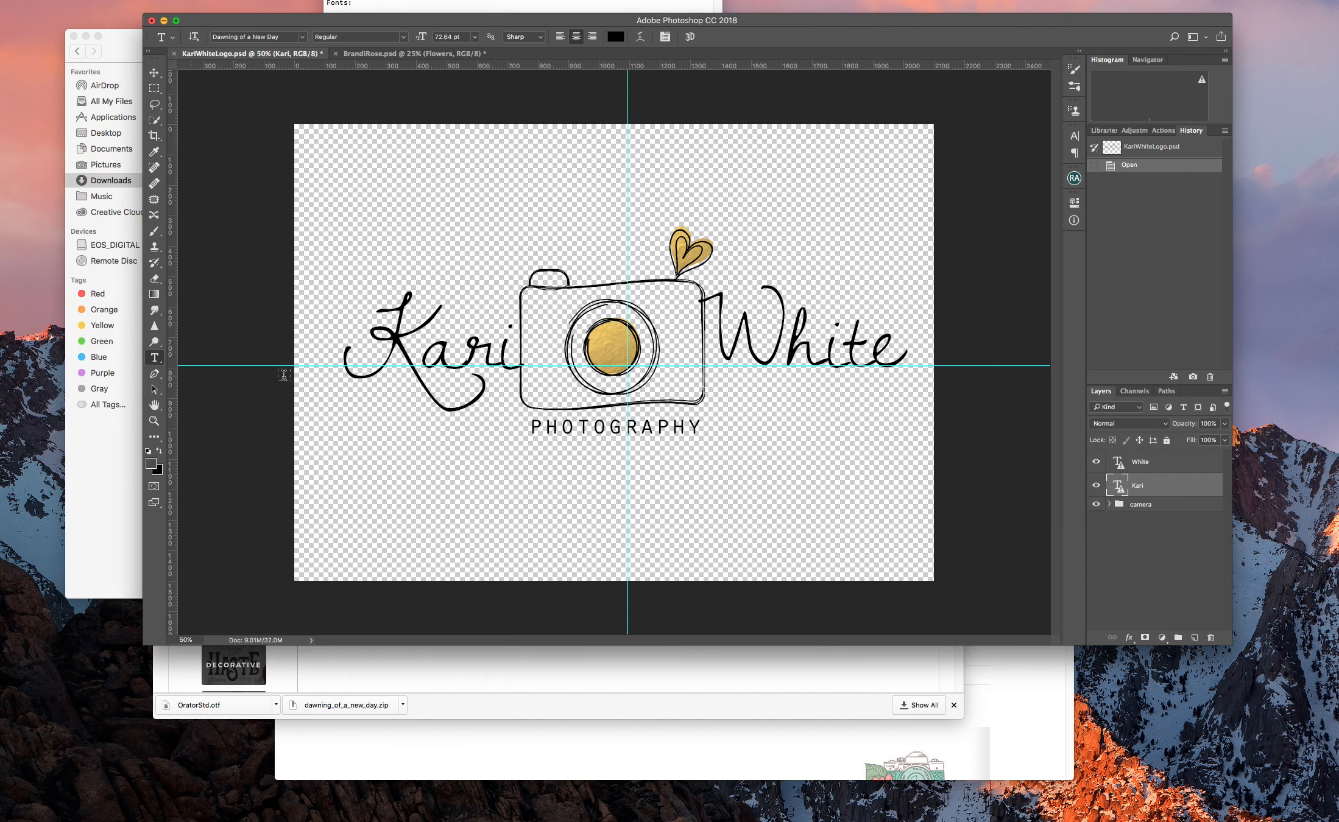
# Dismiss the Kari text layout warning, then close KariWhiteLogo.psd and BrandiRose.psd with Don't Save
pyautogui.click(423, 352)
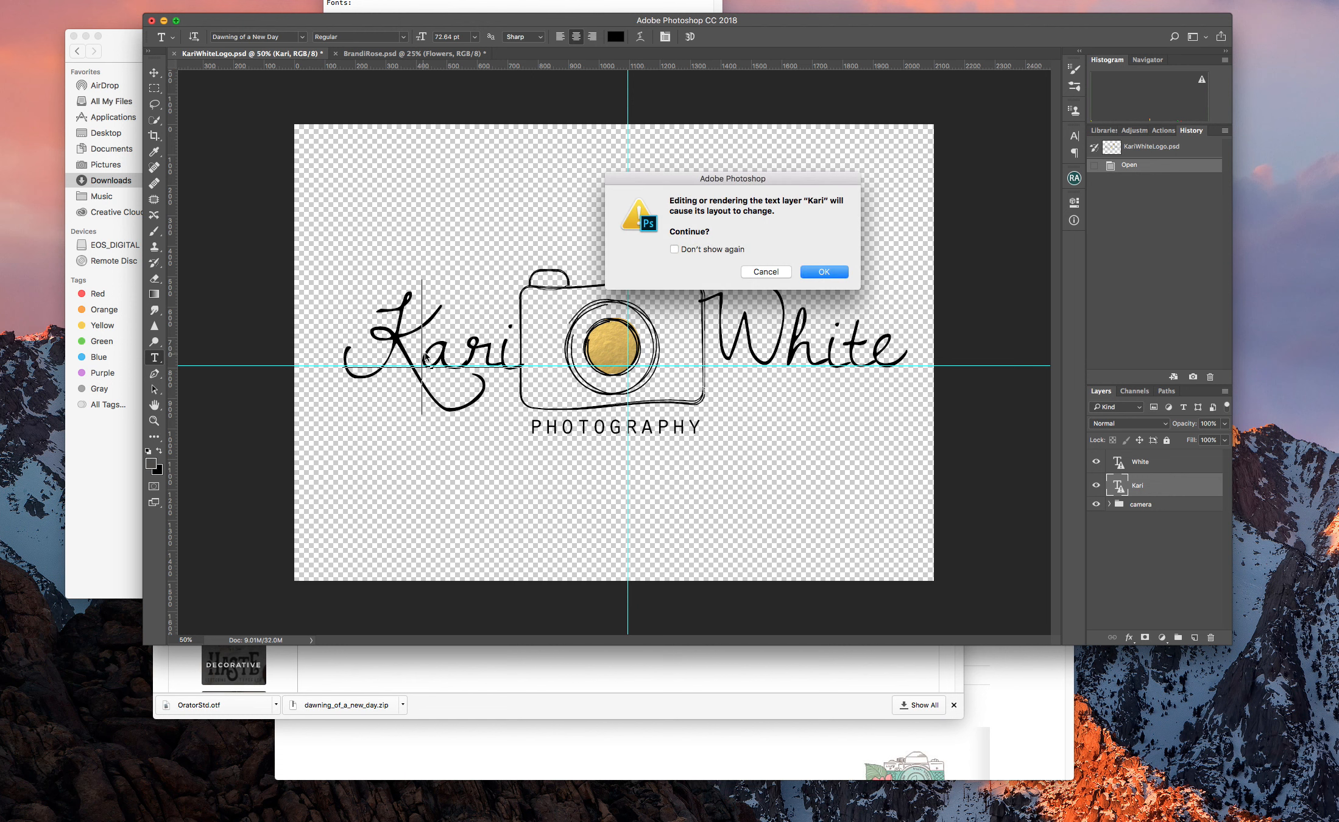
pyautogui.click(785, 275)
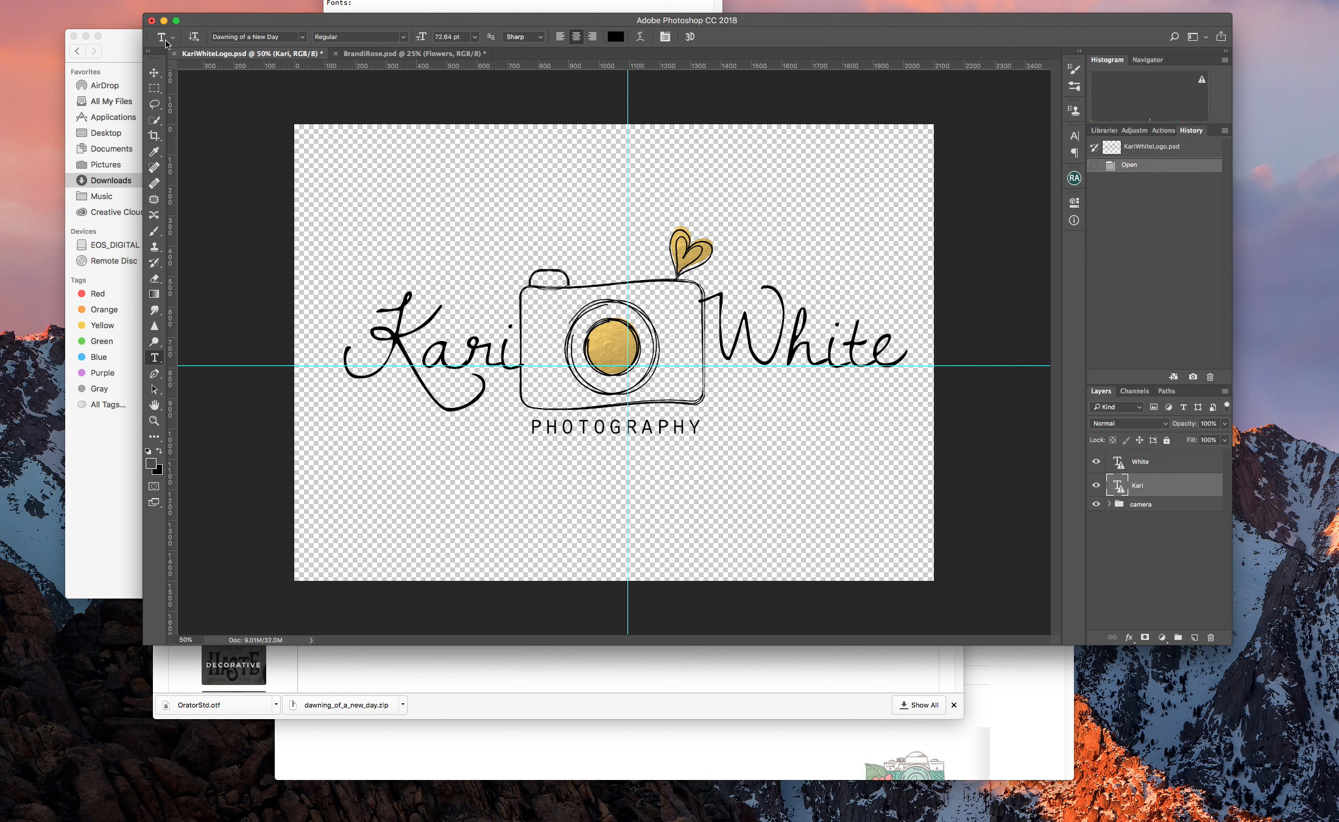
pyautogui.click(174, 54)
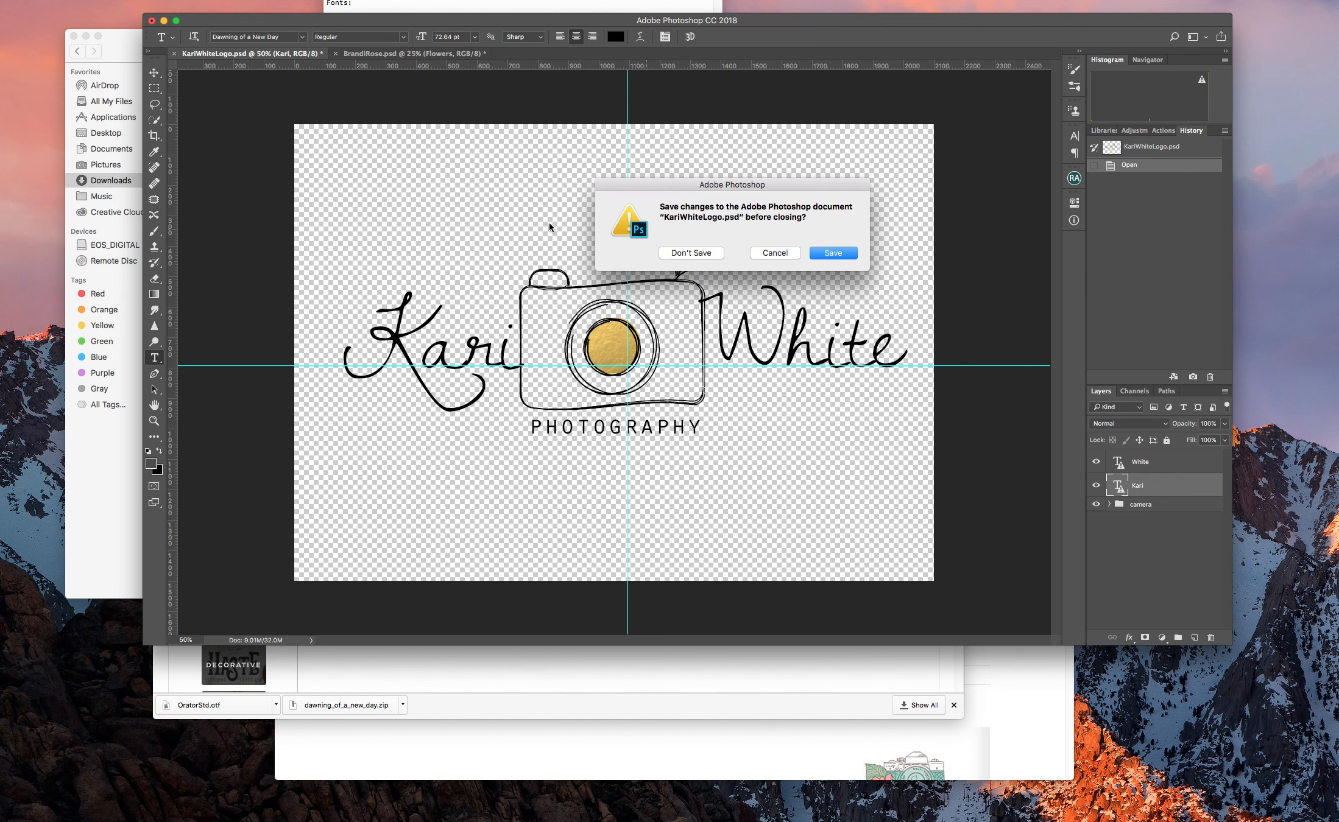
pyautogui.click(717, 251)
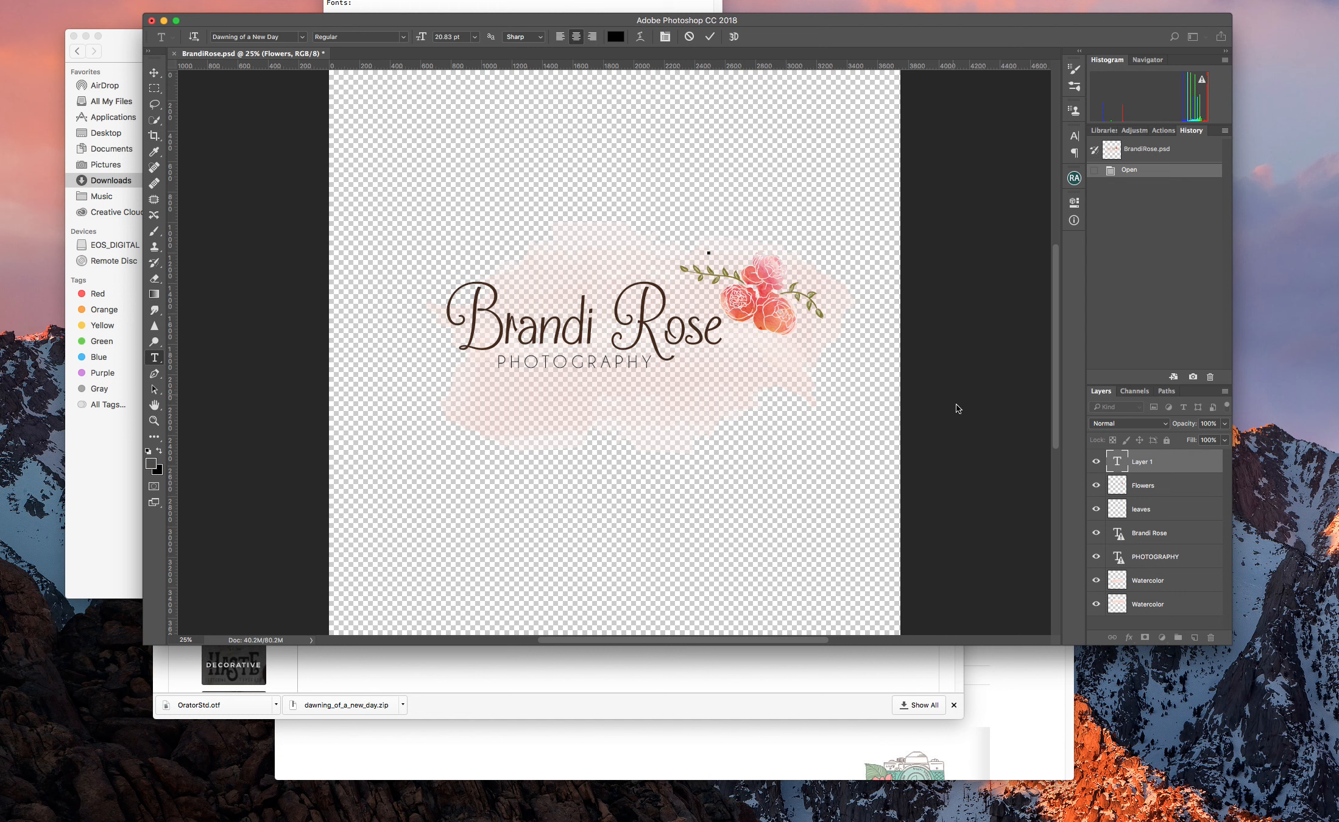
pyautogui.click(174, 54)
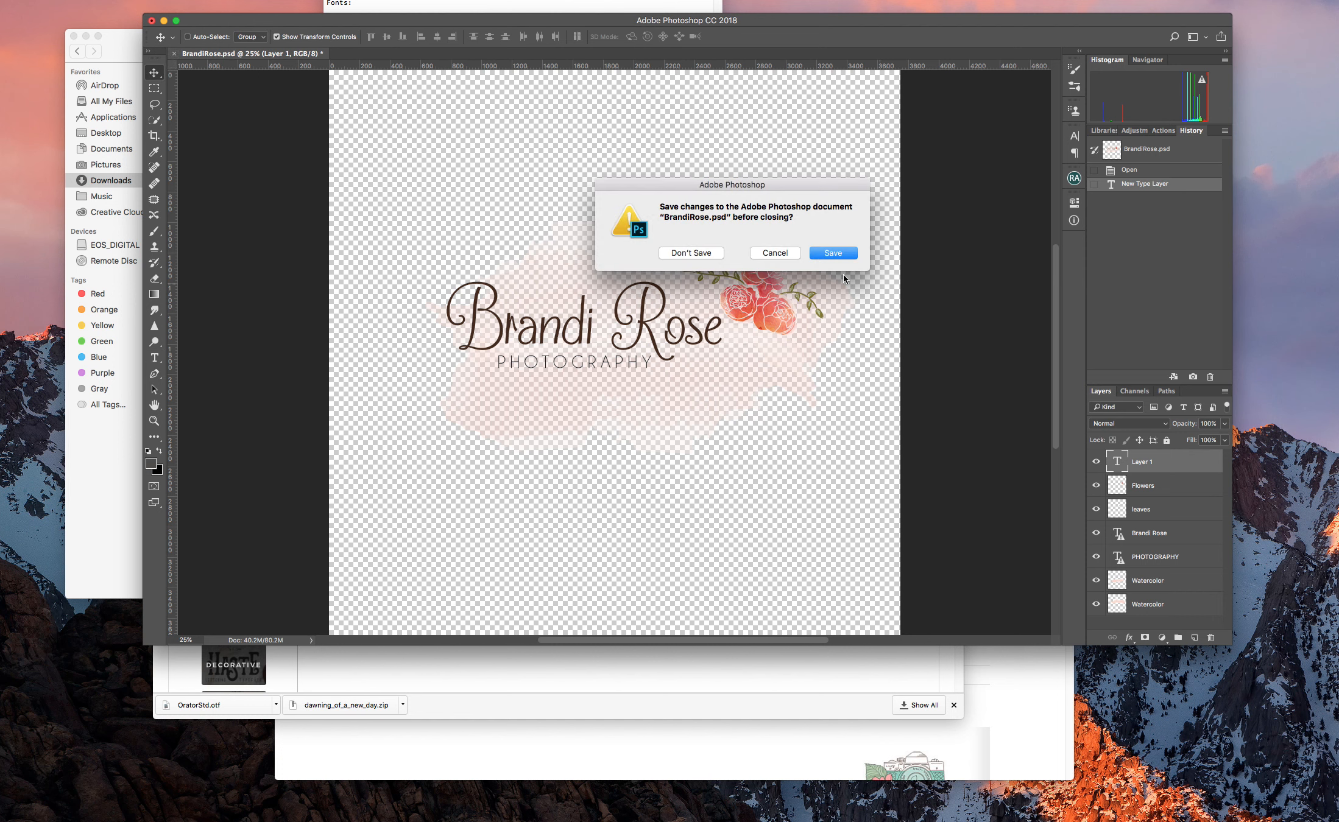
pyautogui.click(699, 252)
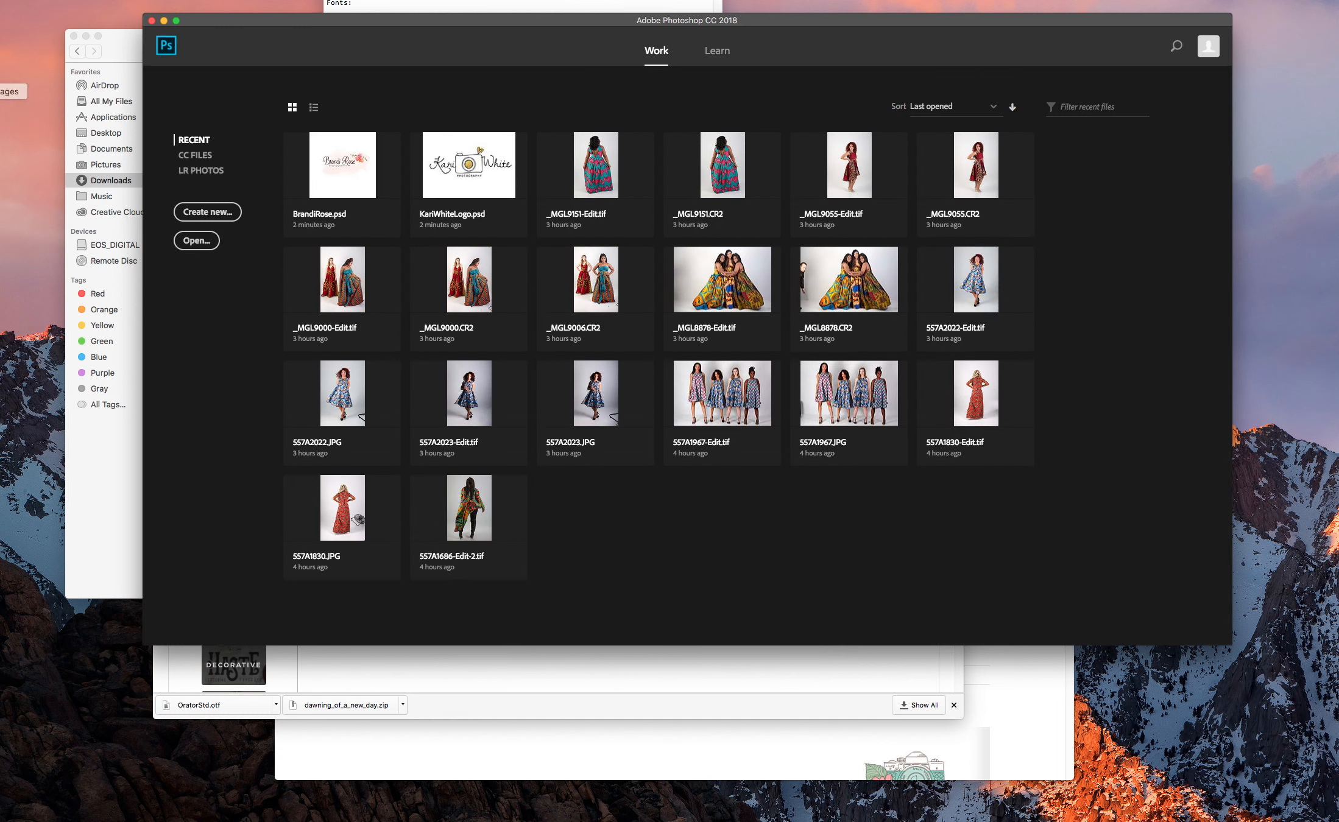
pyautogui.click(131, 38)
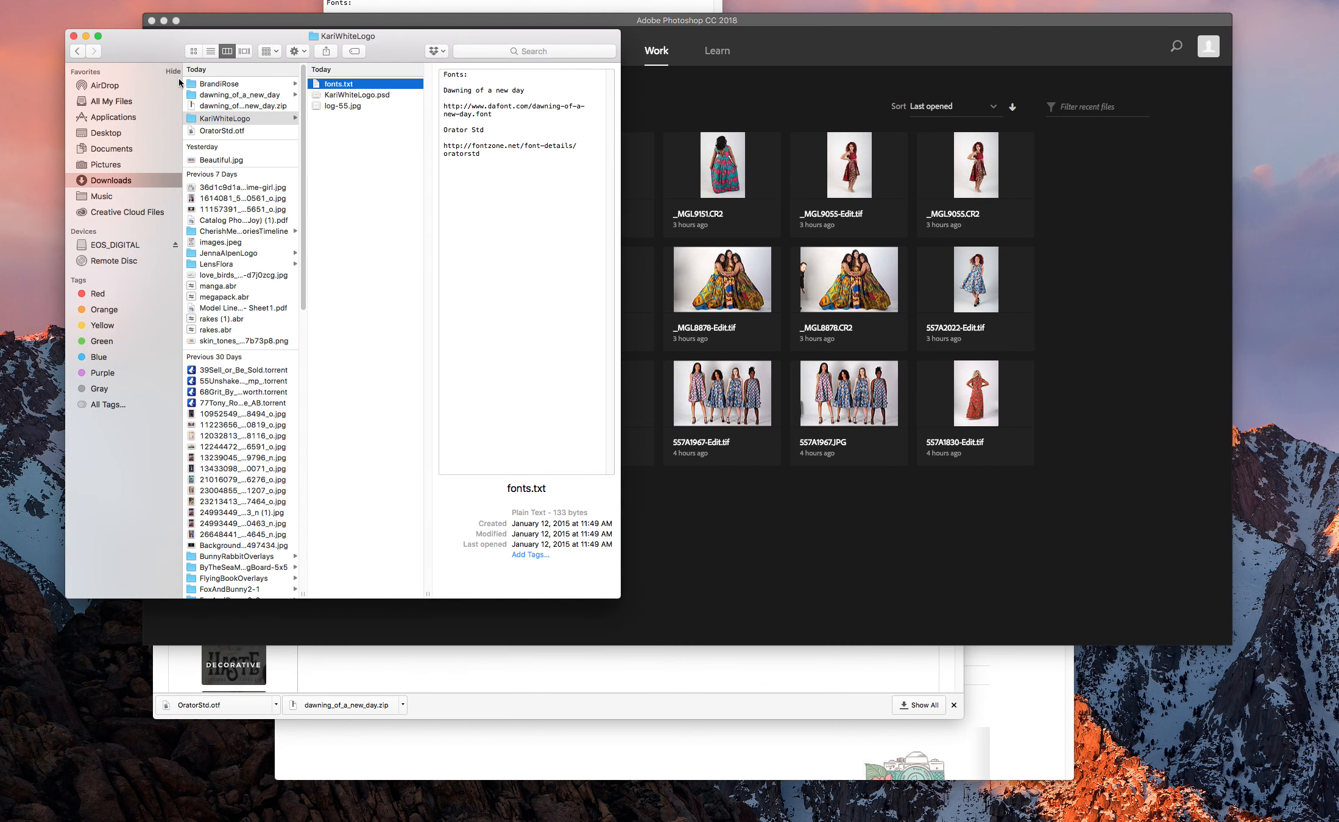
pyautogui.click(232, 86)
pyautogui.click(345, 95)
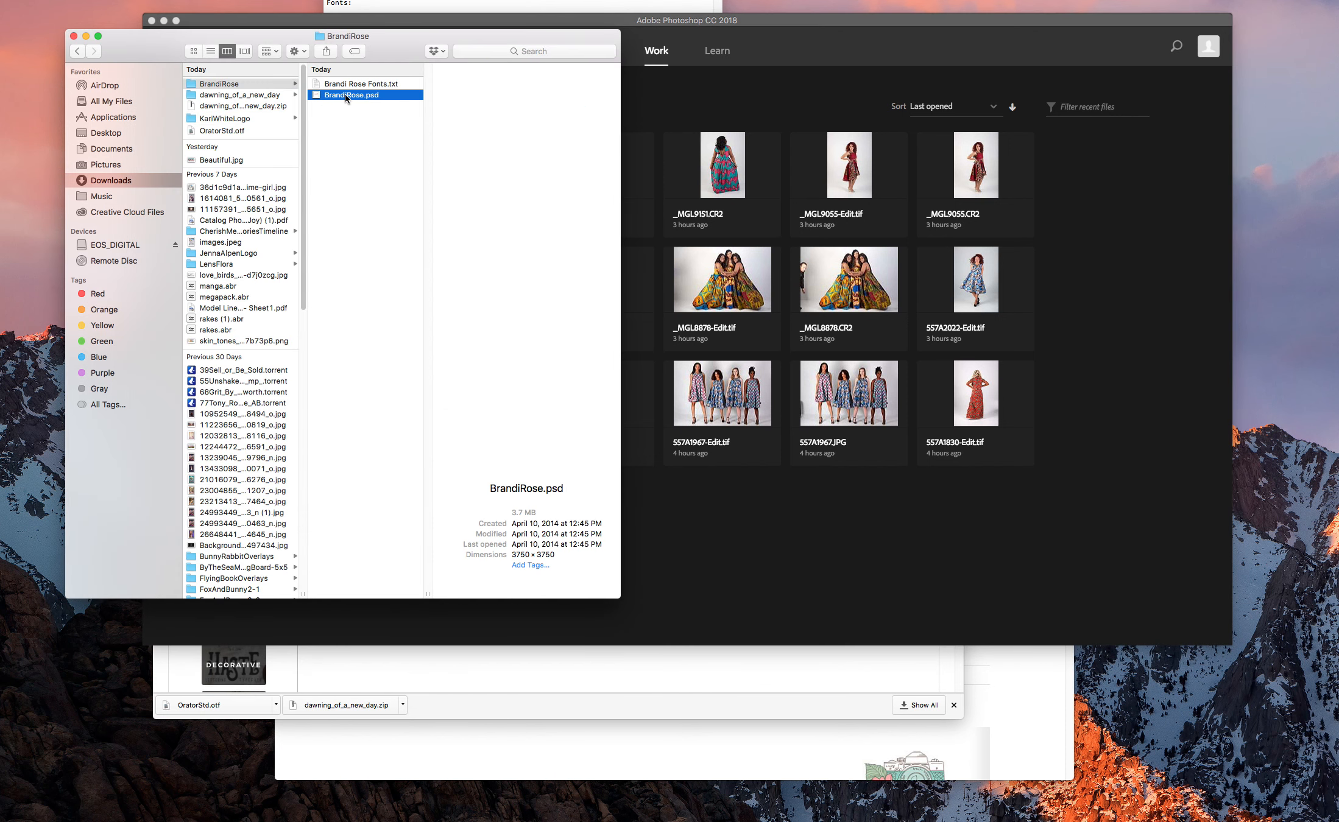
pyautogui.doubleClick(345, 95)
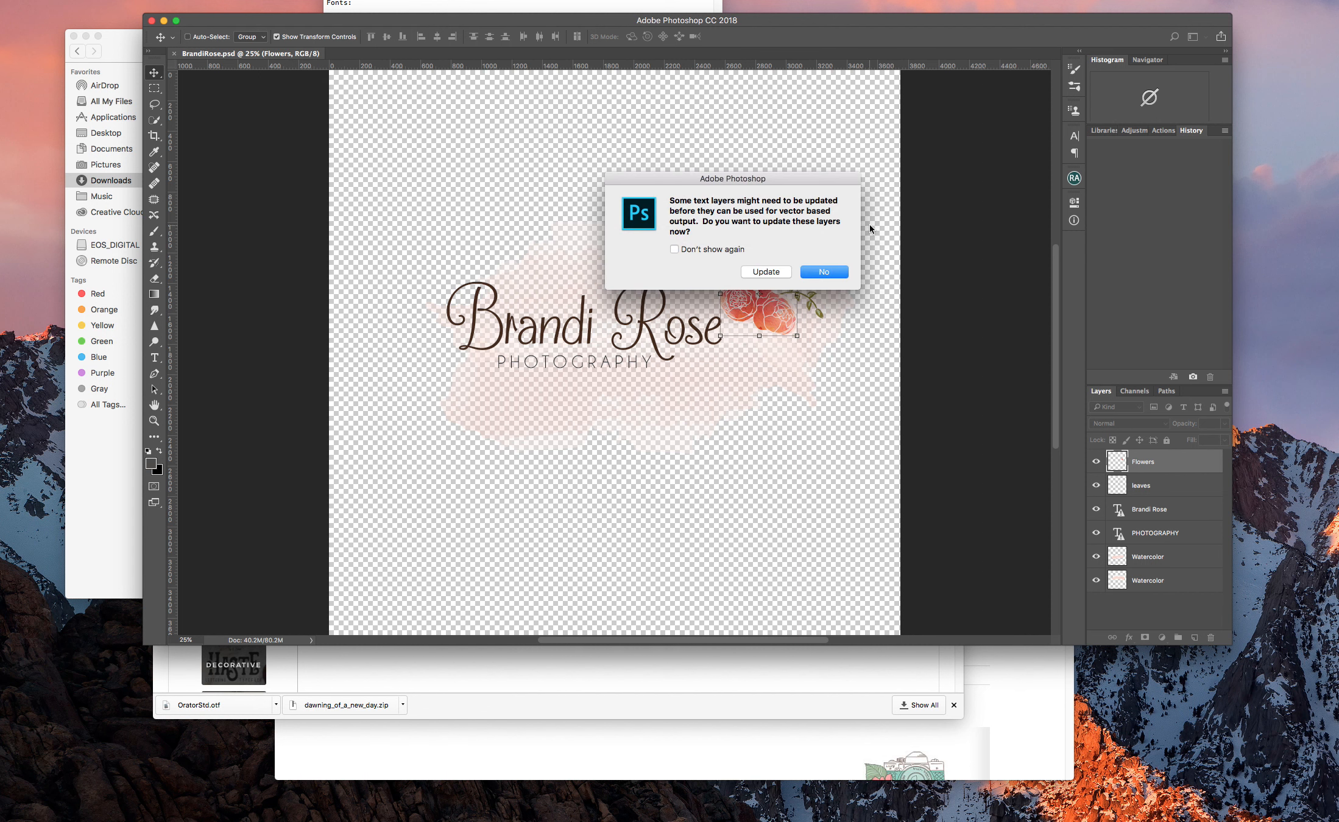
pyautogui.click(816, 268)
pyautogui.click(151, 20)
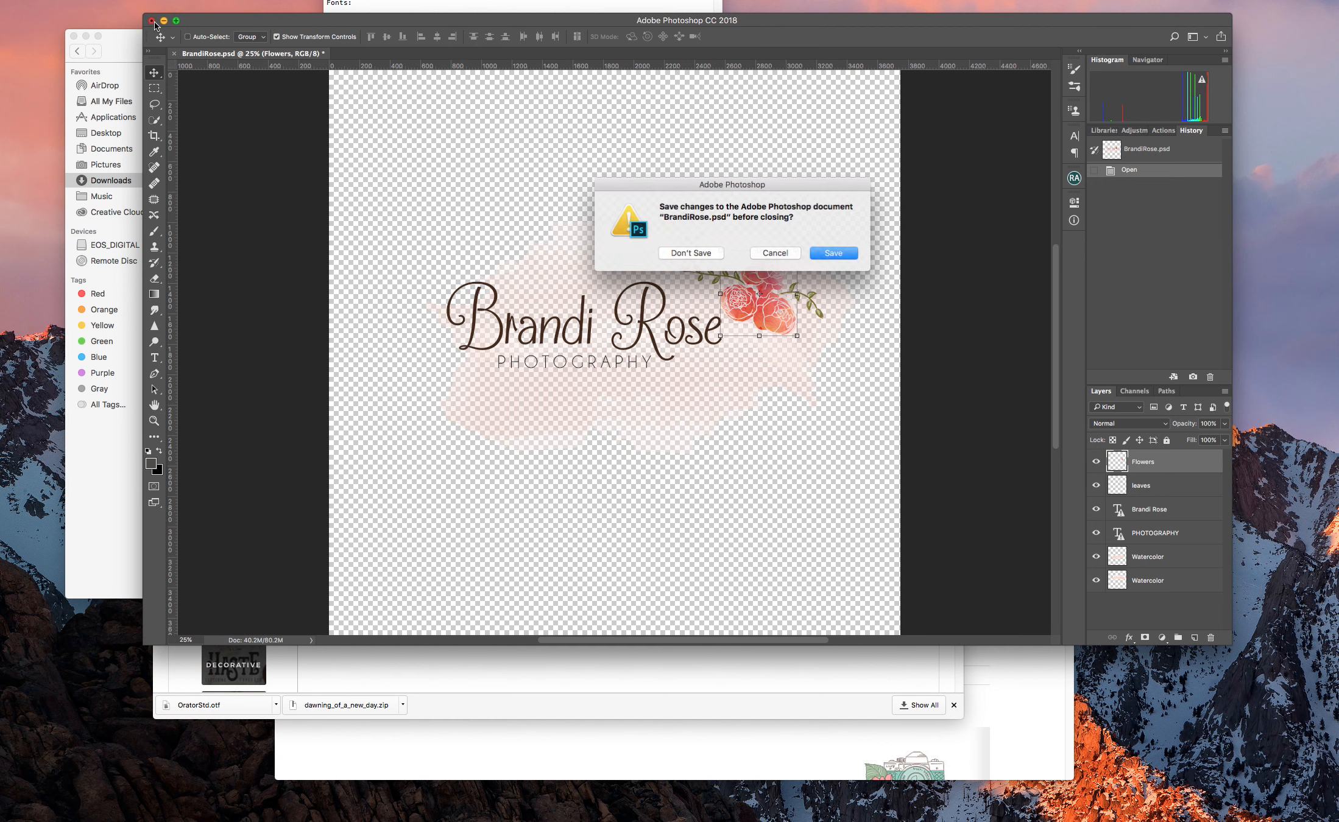
pyautogui.click(691, 253)
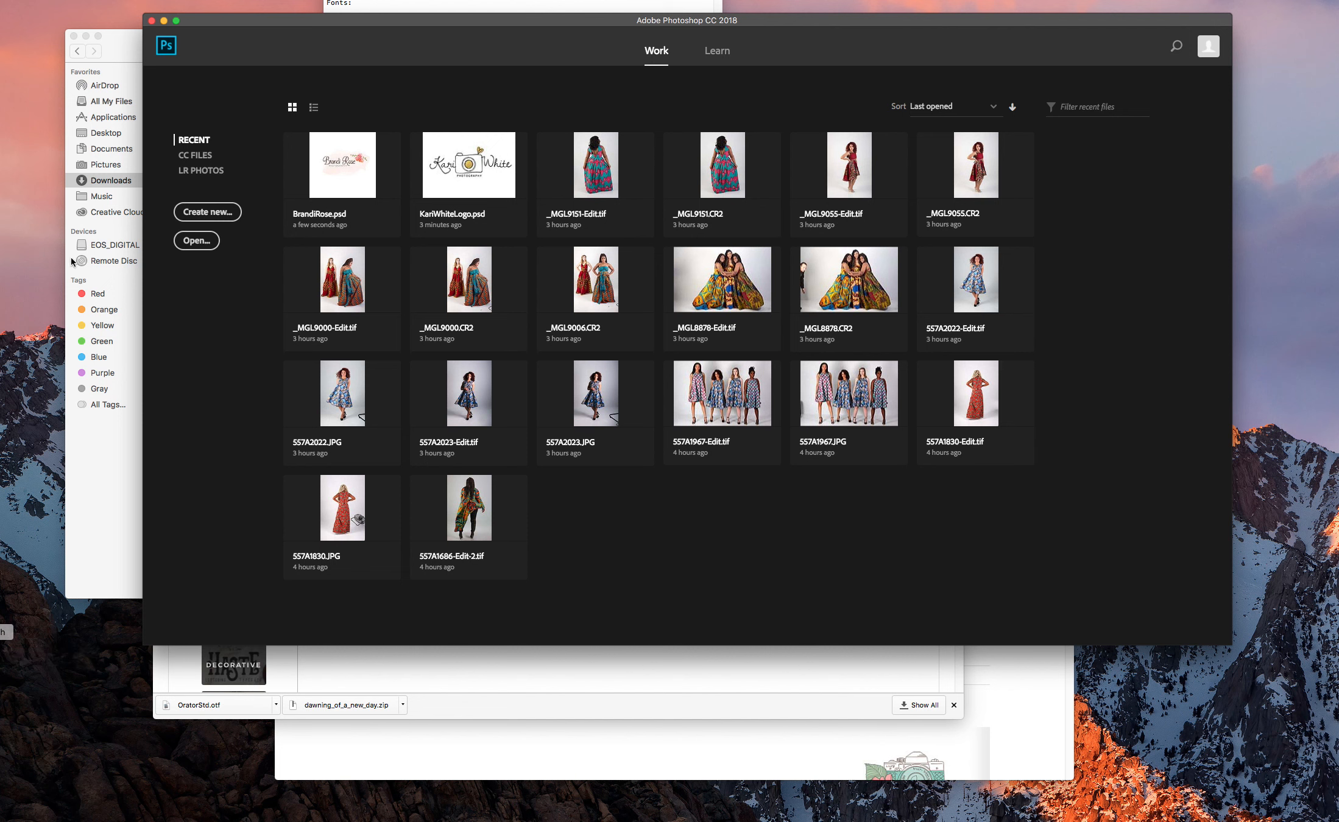
pyautogui.rightClick(7, 632)
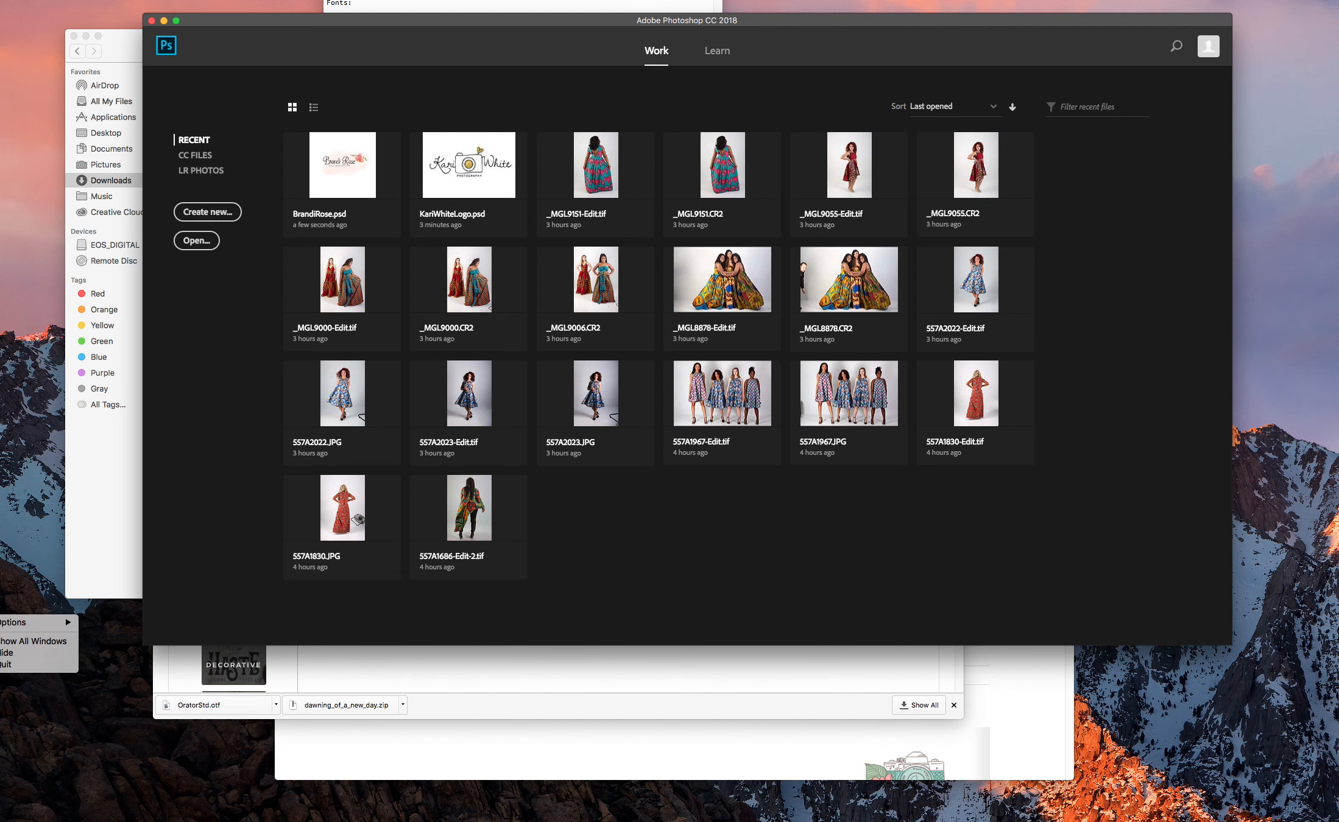
pyautogui.click(14, 664)
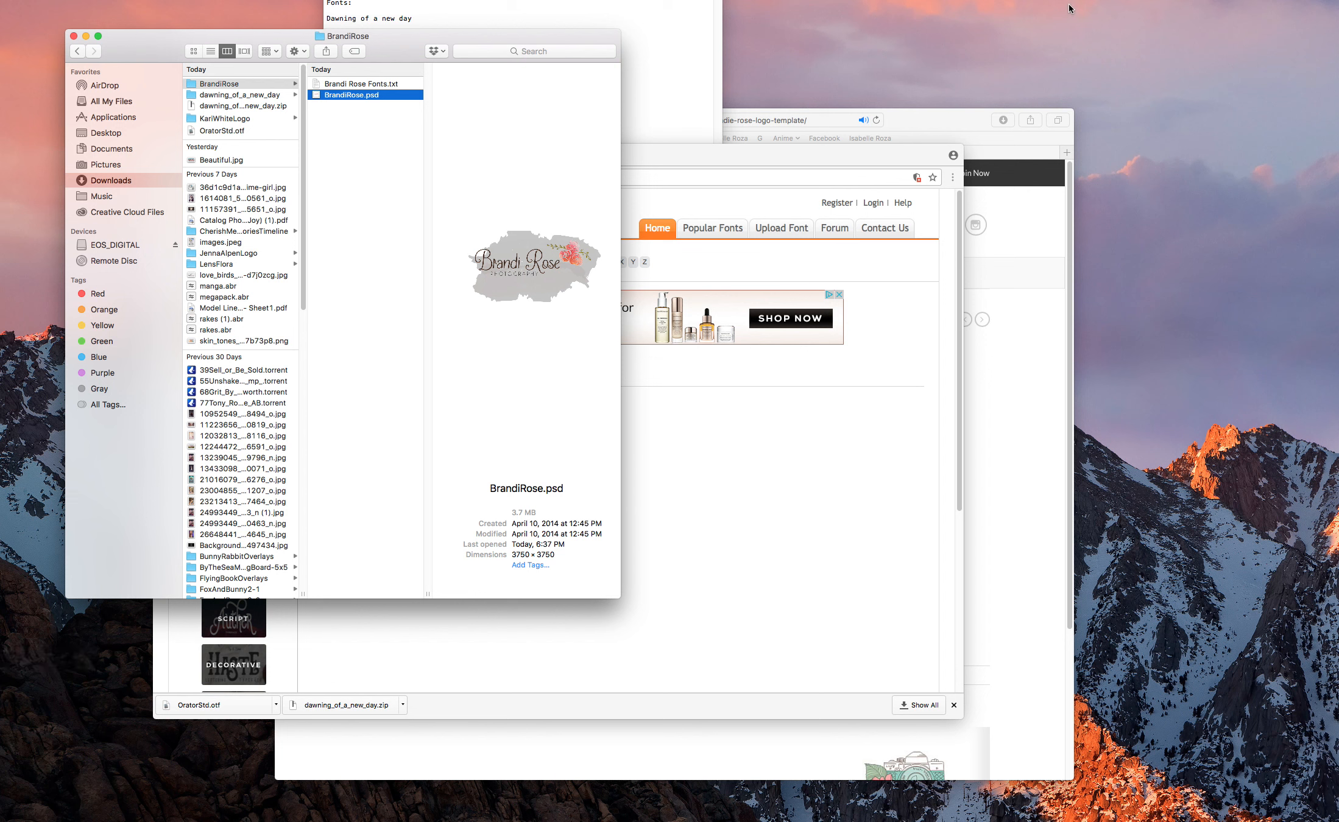
pyautogui.click(1102, 0)
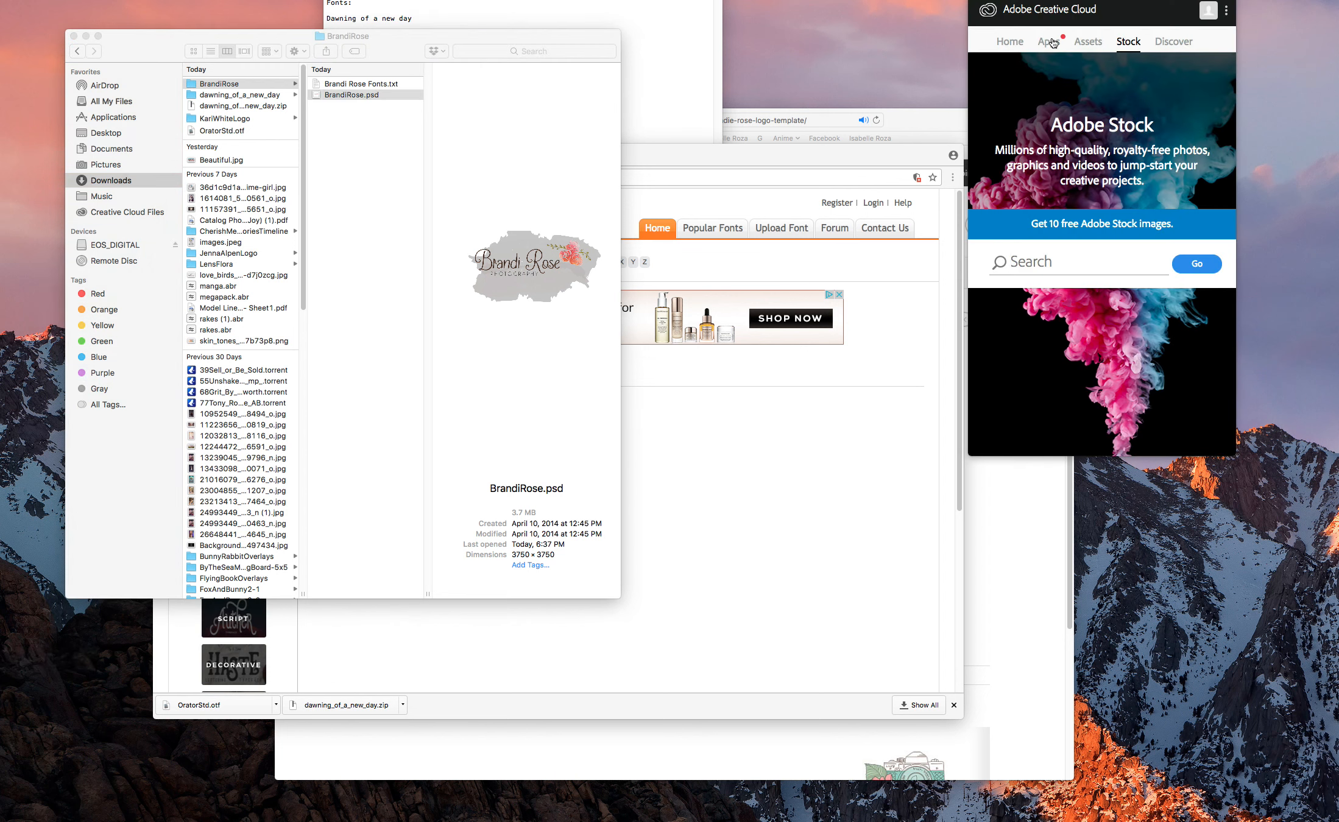
pyautogui.click(1052, 43)
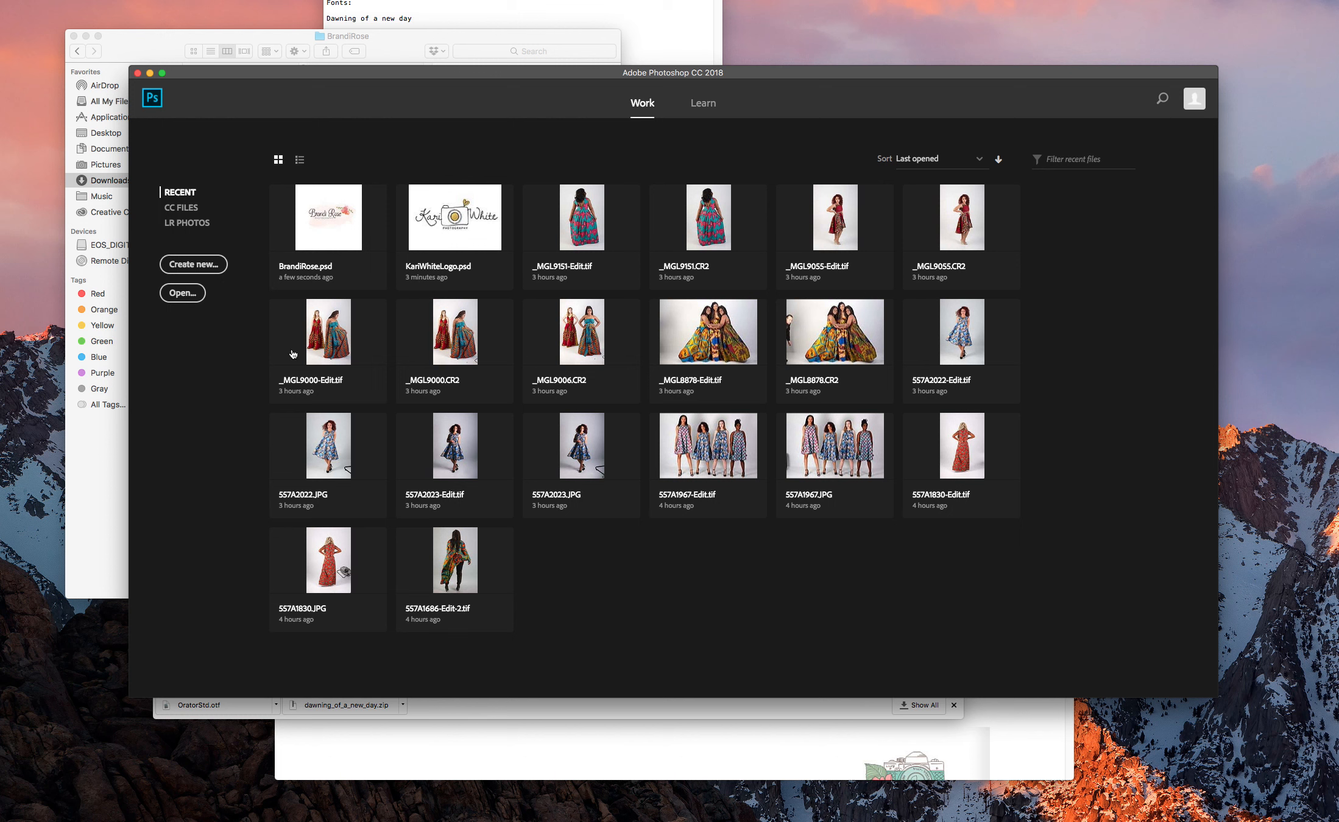
pyautogui.click(171, 47)
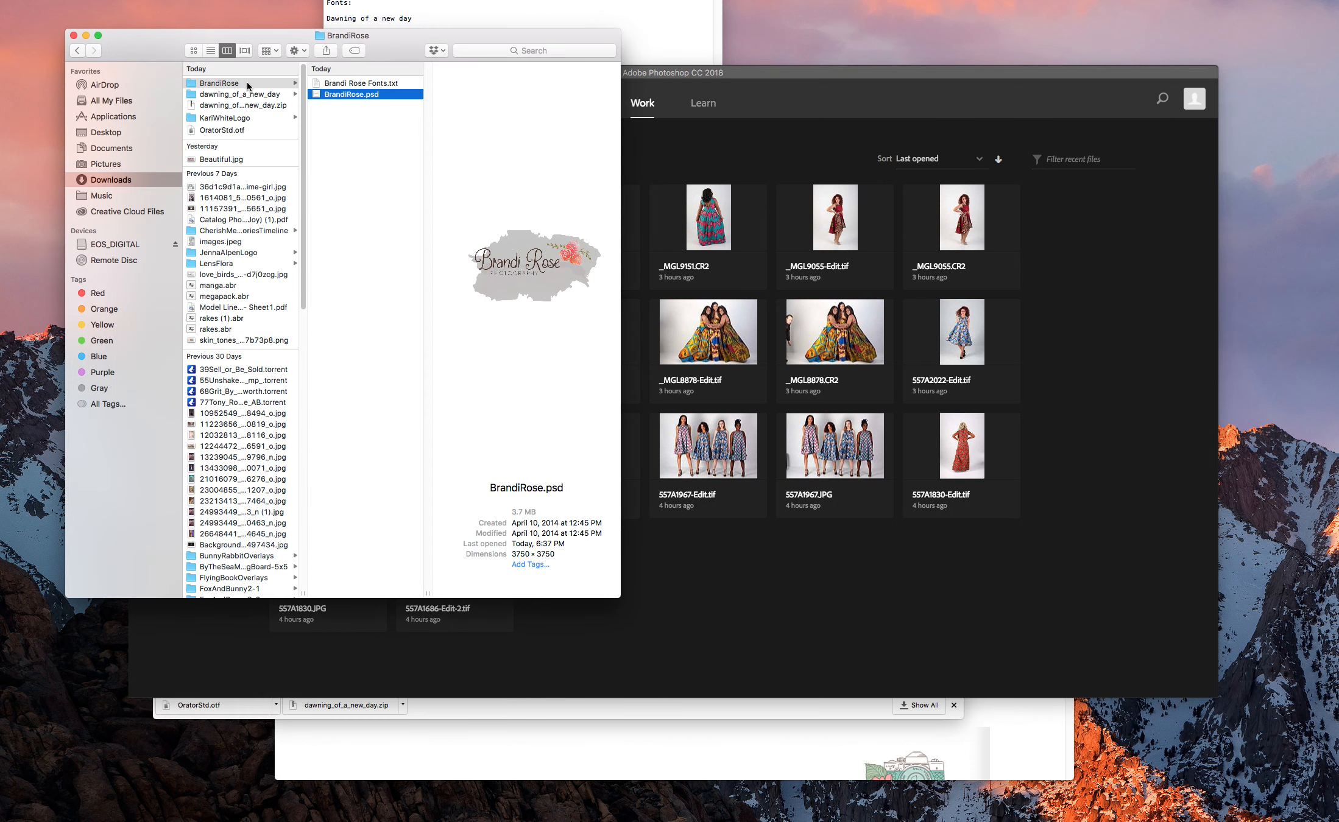
pyautogui.doubleClick(335, 94)
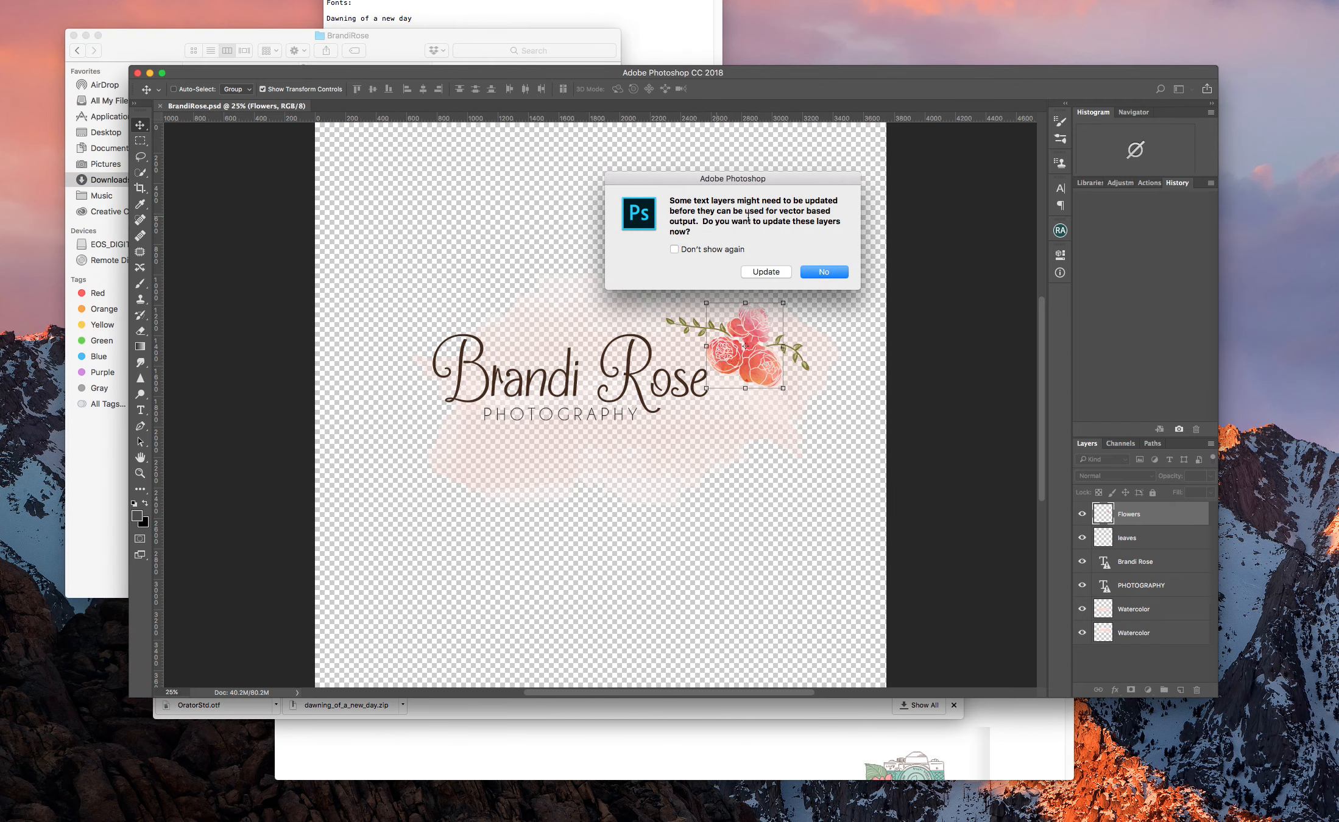
pyautogui.click(770, 278)
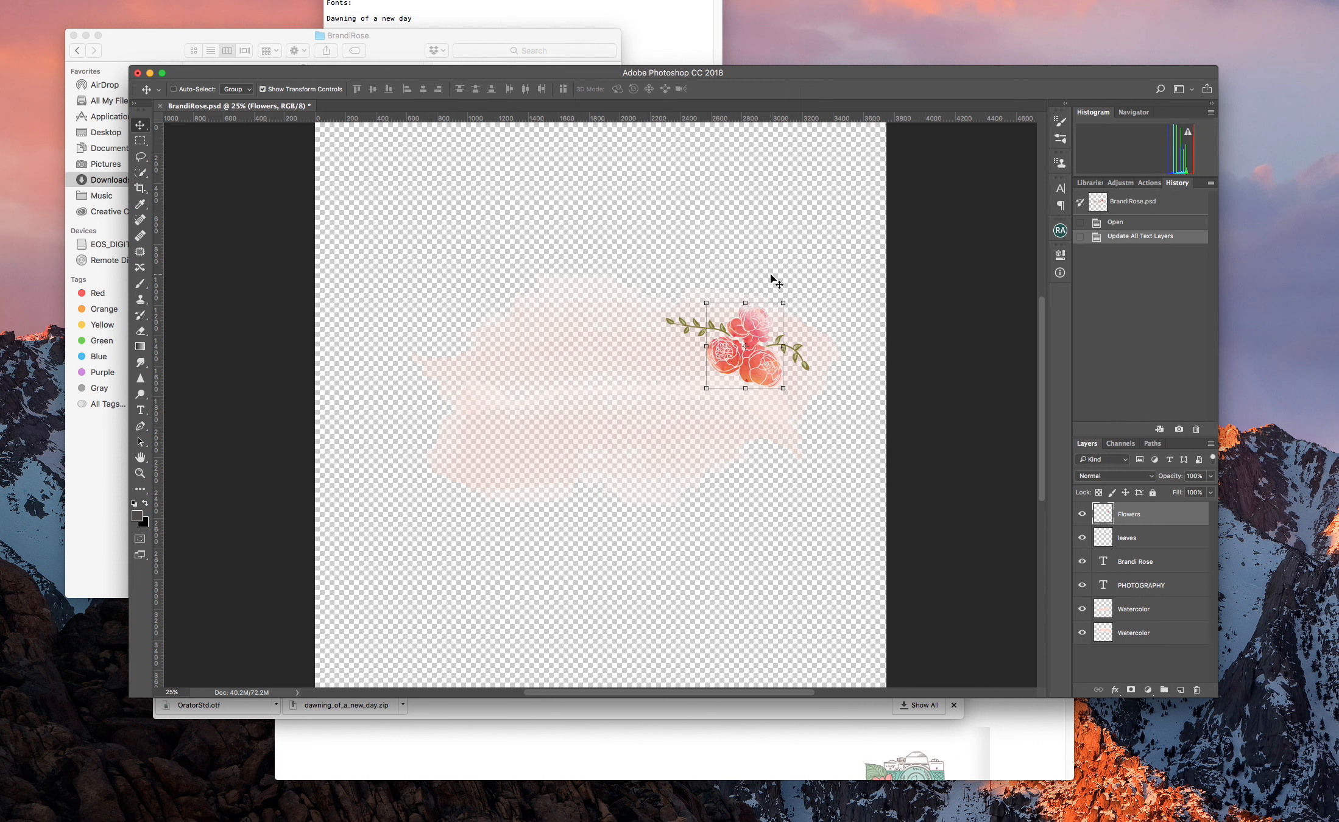
pyautogui.click(1142, 562)
pyautogui.click(1082, 563)
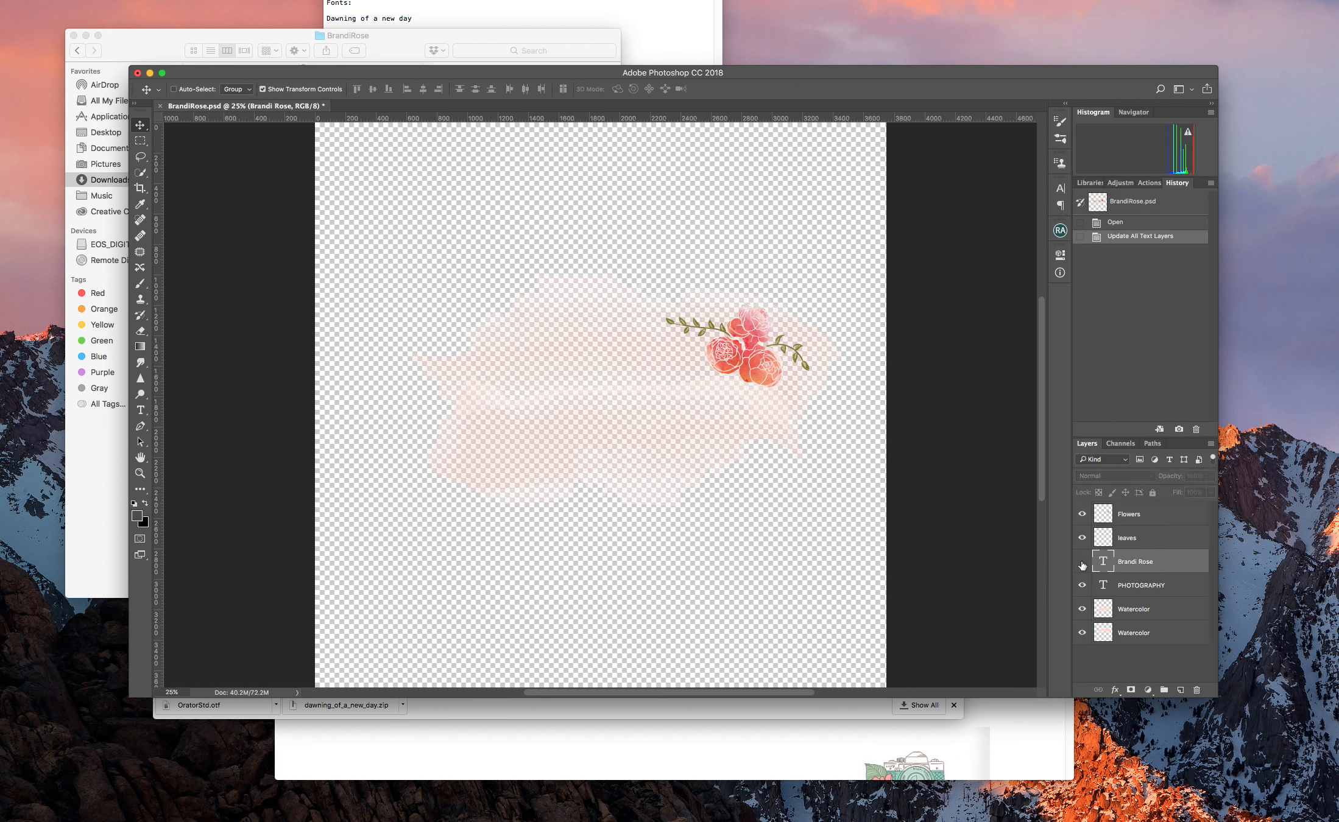
pyautogui.click(1082, 564)
# Open KariWhiteLogo.psd from its folder, update its text layers, and return to Brandi Rose
pyautogui.click(137, 63)
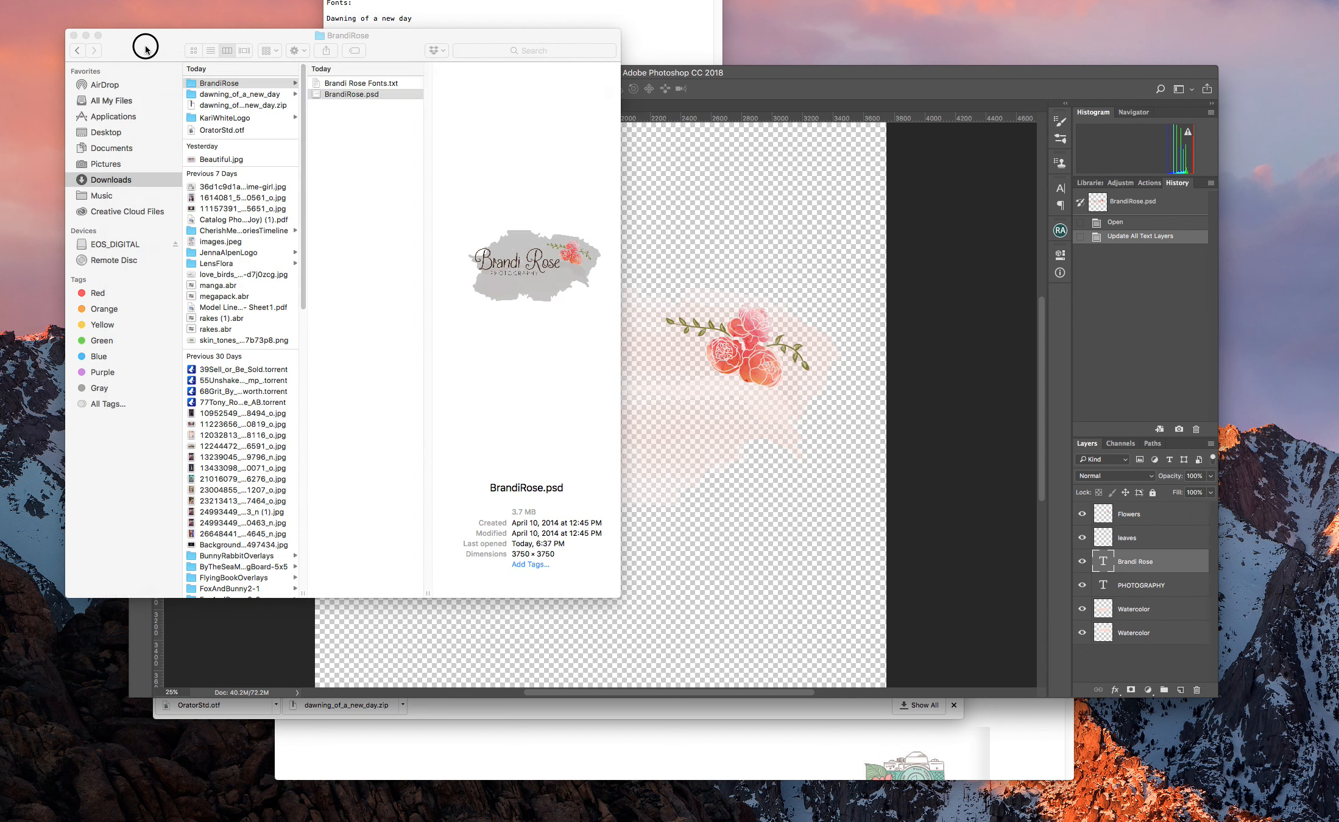
pyautogui.click(268, 96)
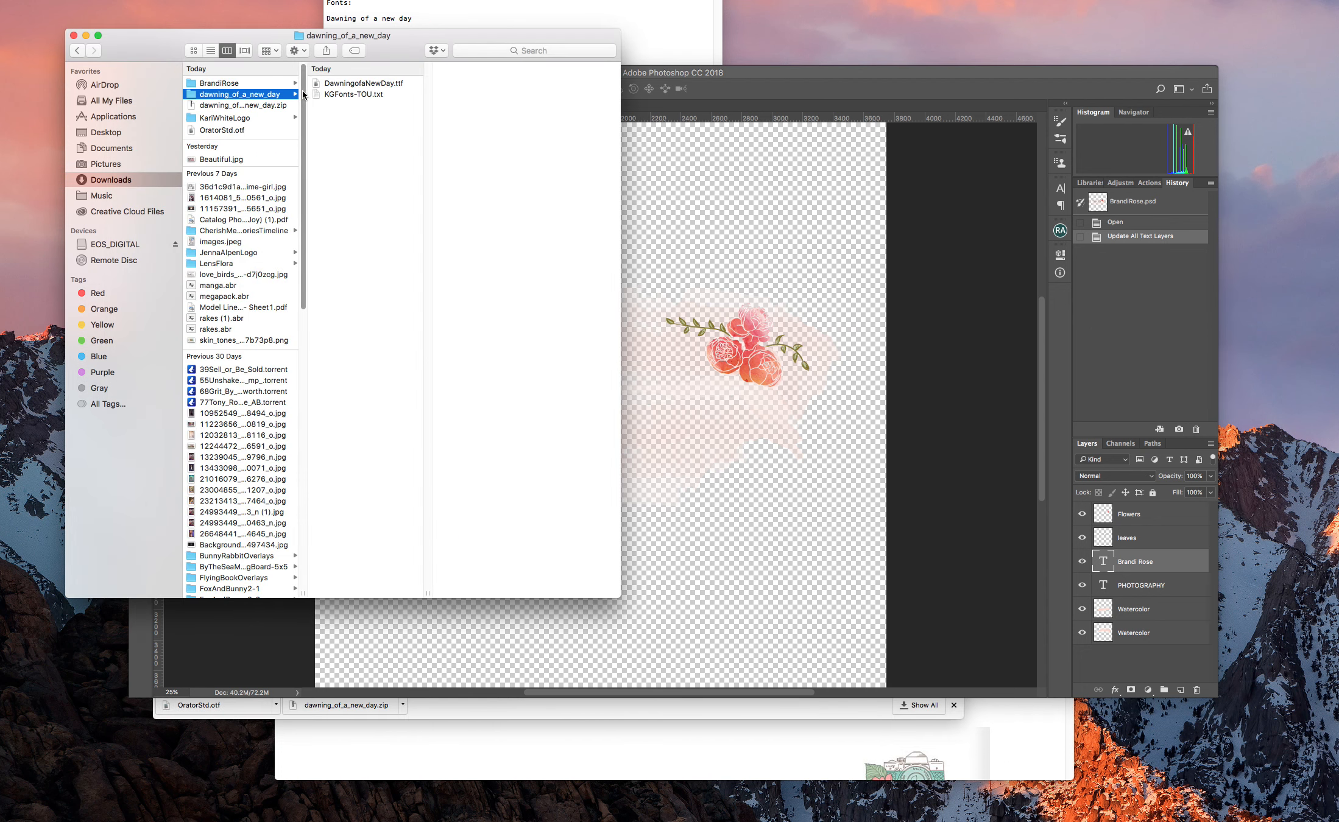
pyautogui.click(262, 109)
pyautogui.click(265, 130)
pyautogui.click(272, 119)
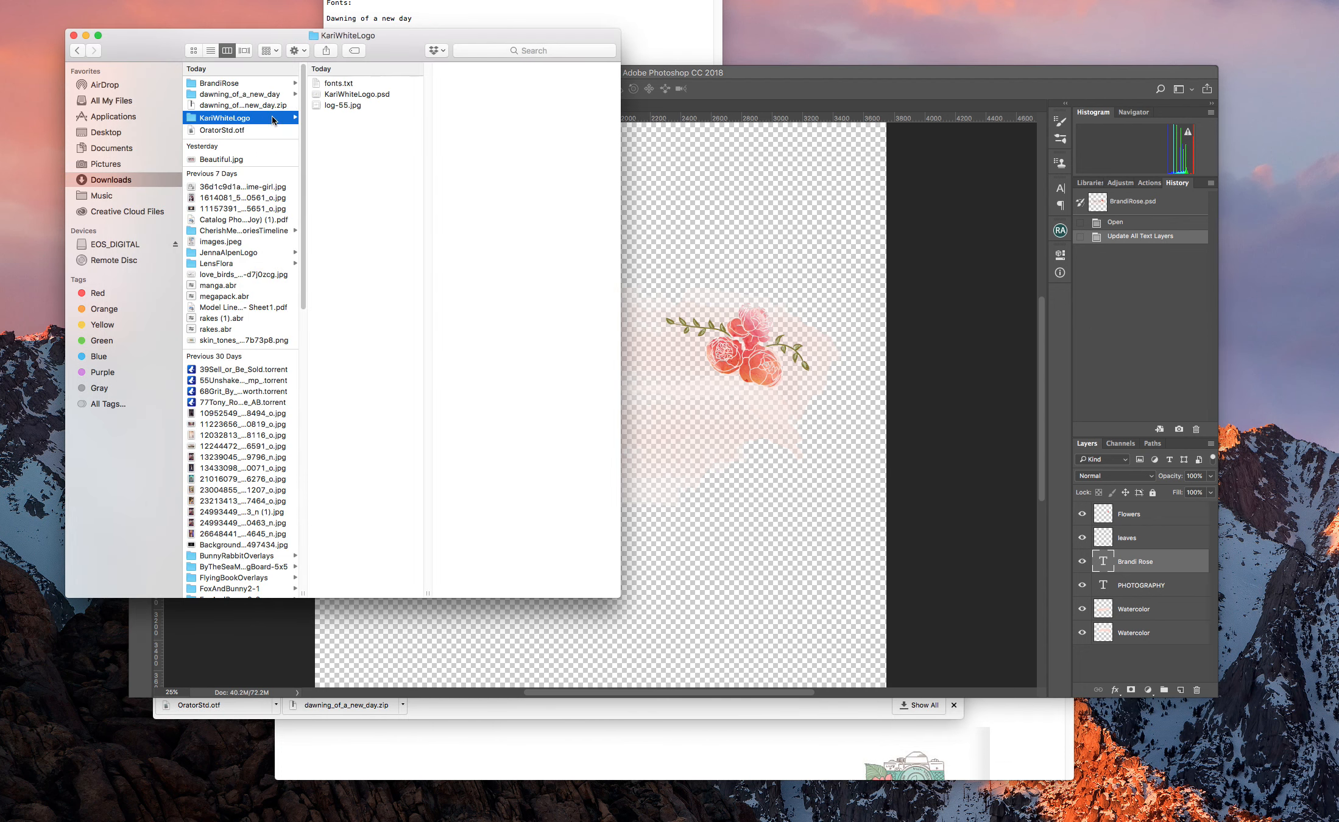
pyautogui.doubleClick(345, 94)
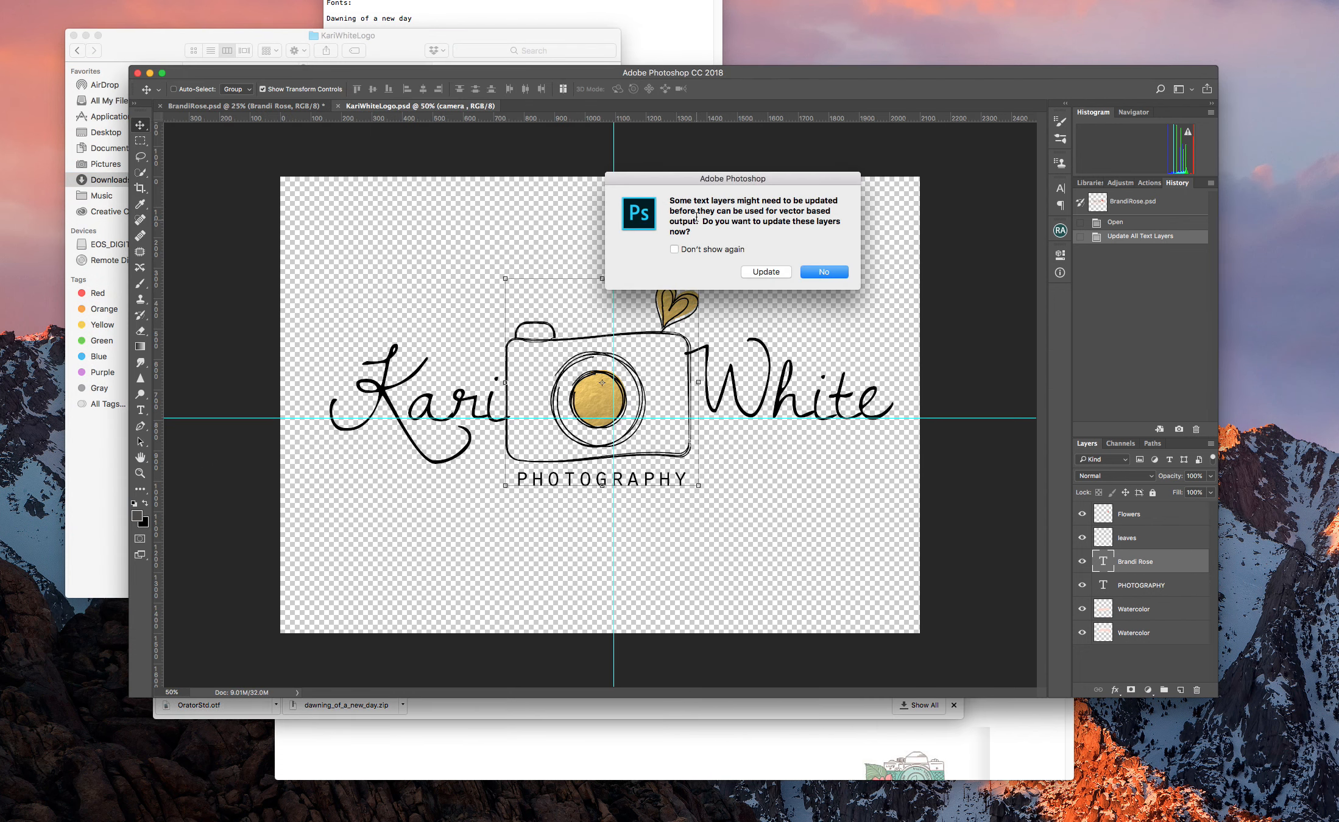
pyautogui.click(759, 272)
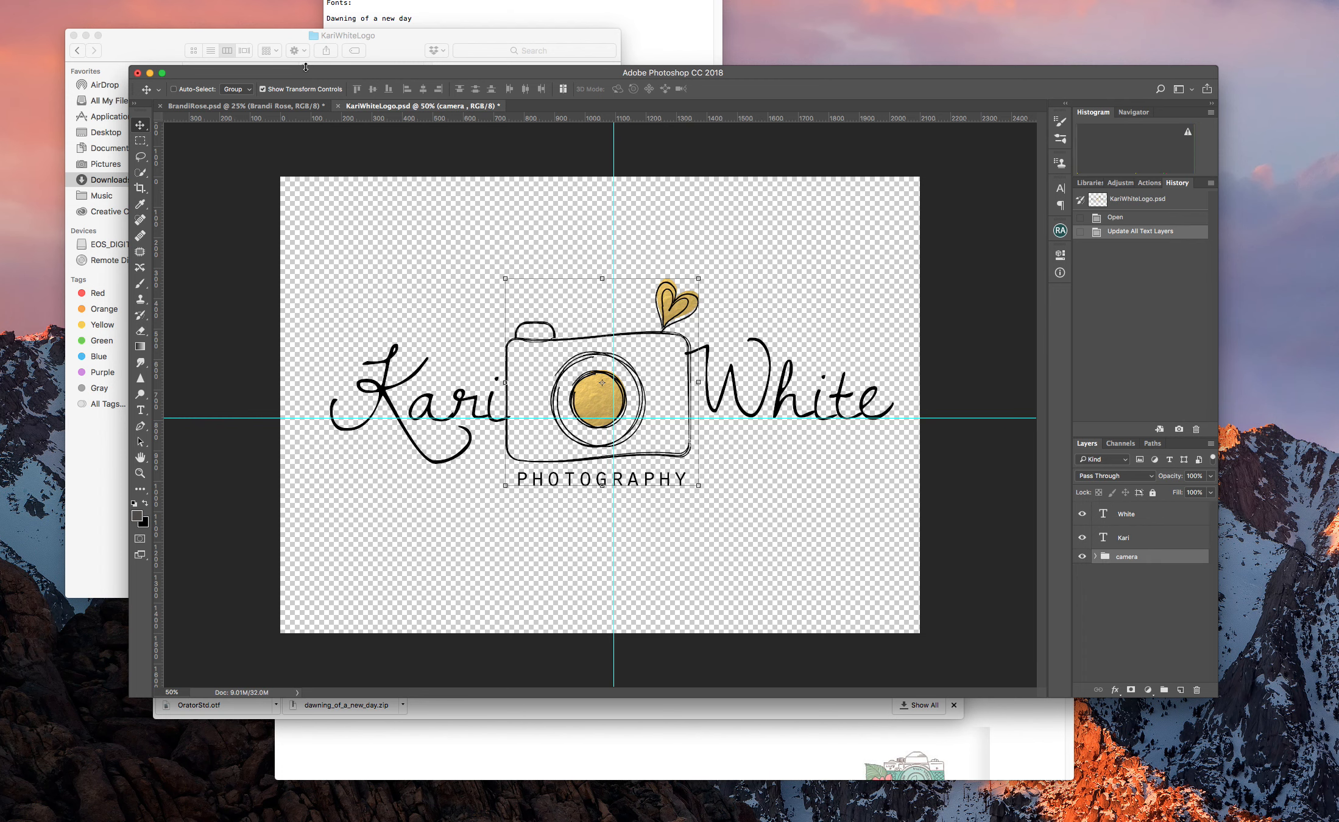
pyautogui.click(295, 105)
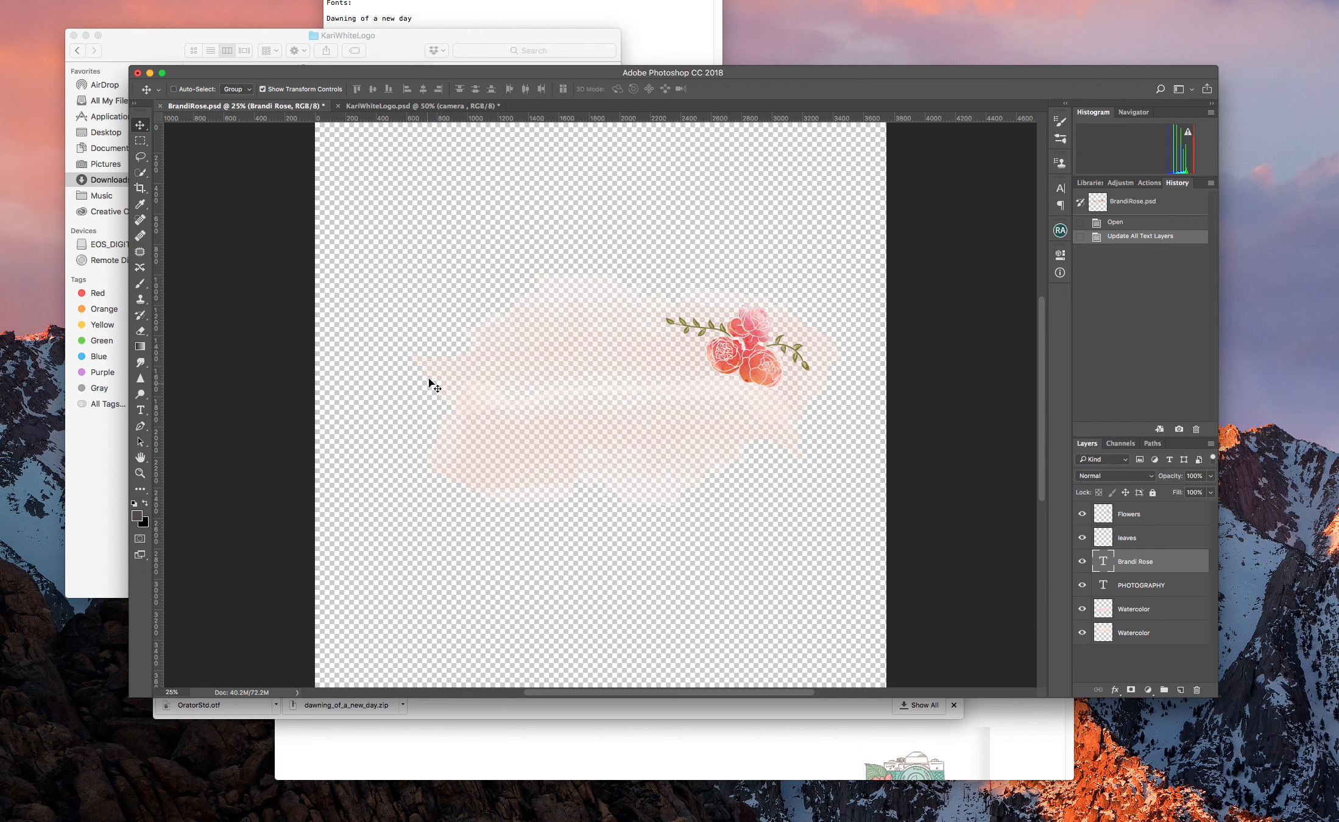
# Group the two Watercolor layers in BrandiRose.psd
pyautogui.click(420, 106)
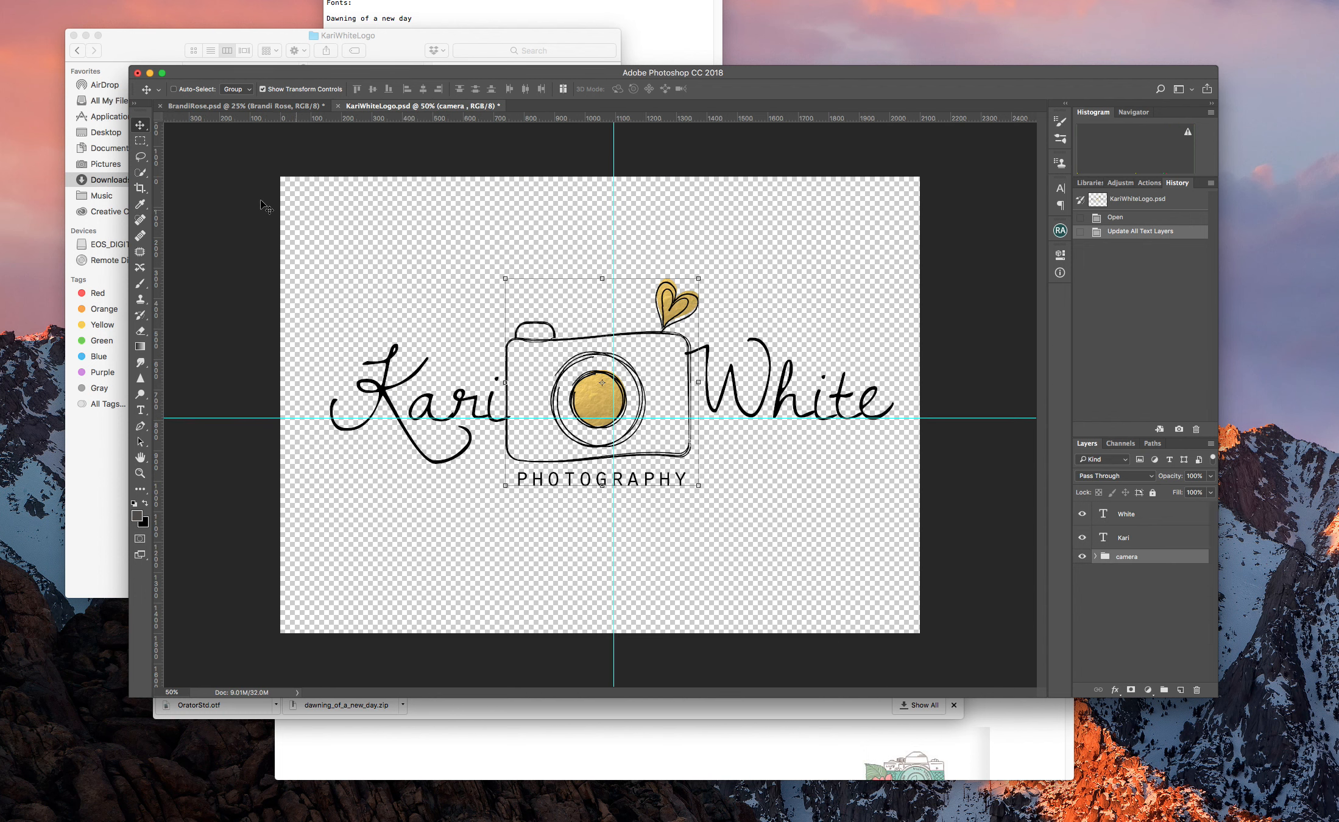
pyautogui.click(290, 104)
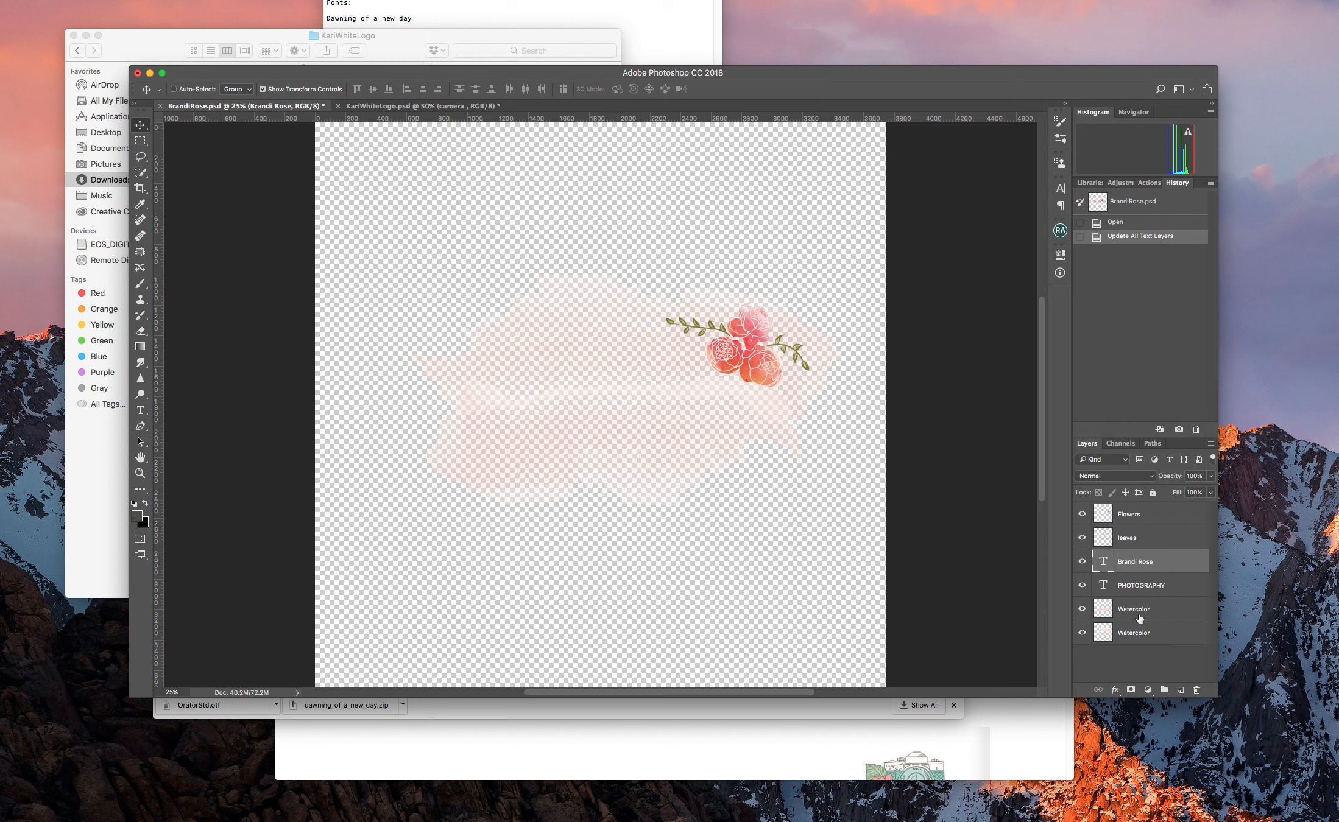
pyautogui.click(1139, 618)
pyautogui.click(1082, 610)
pyautogui.click(1082, 609)
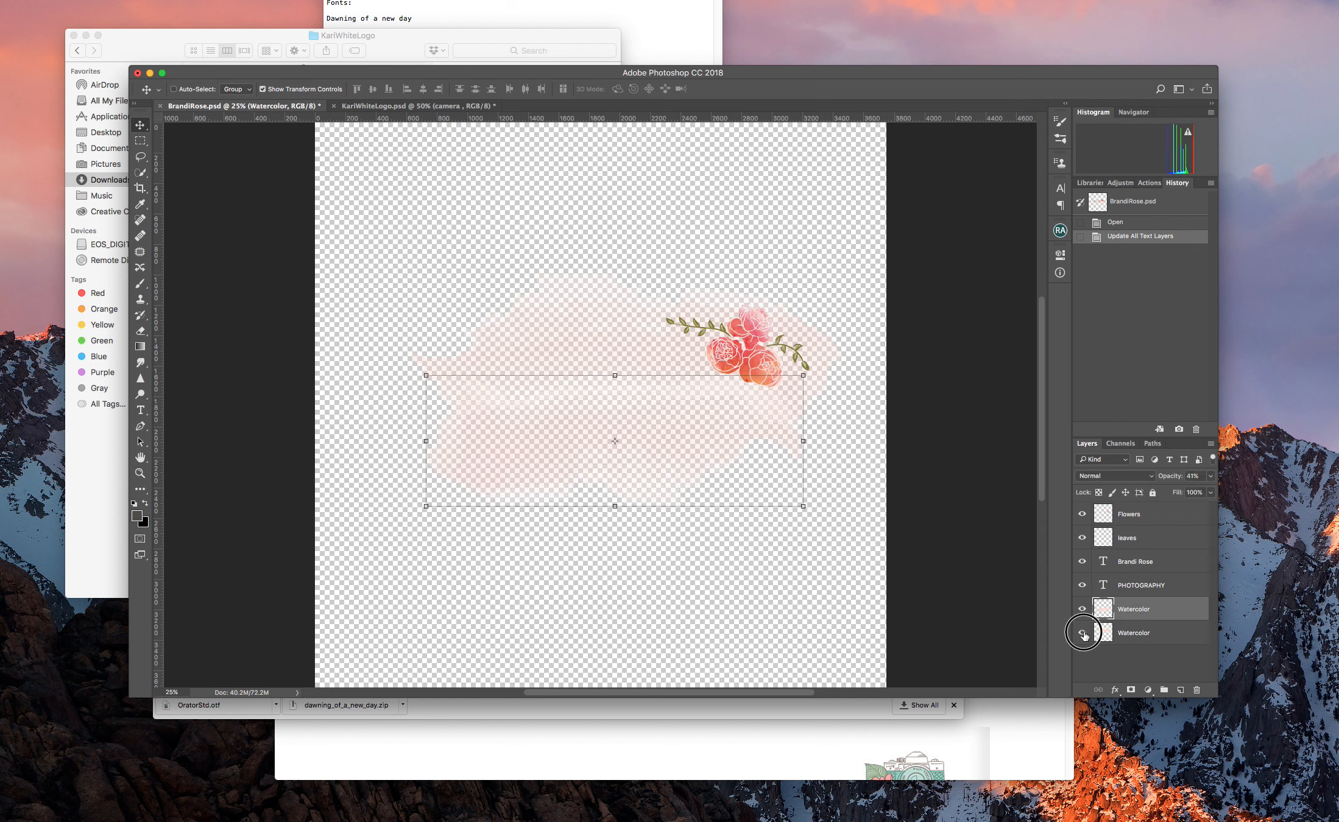
pyautogui.keyDown('shift'); pyautogui.click(1138, 637); pyautogui.keyUp('shift')
pyautogui.click(1163, 690)
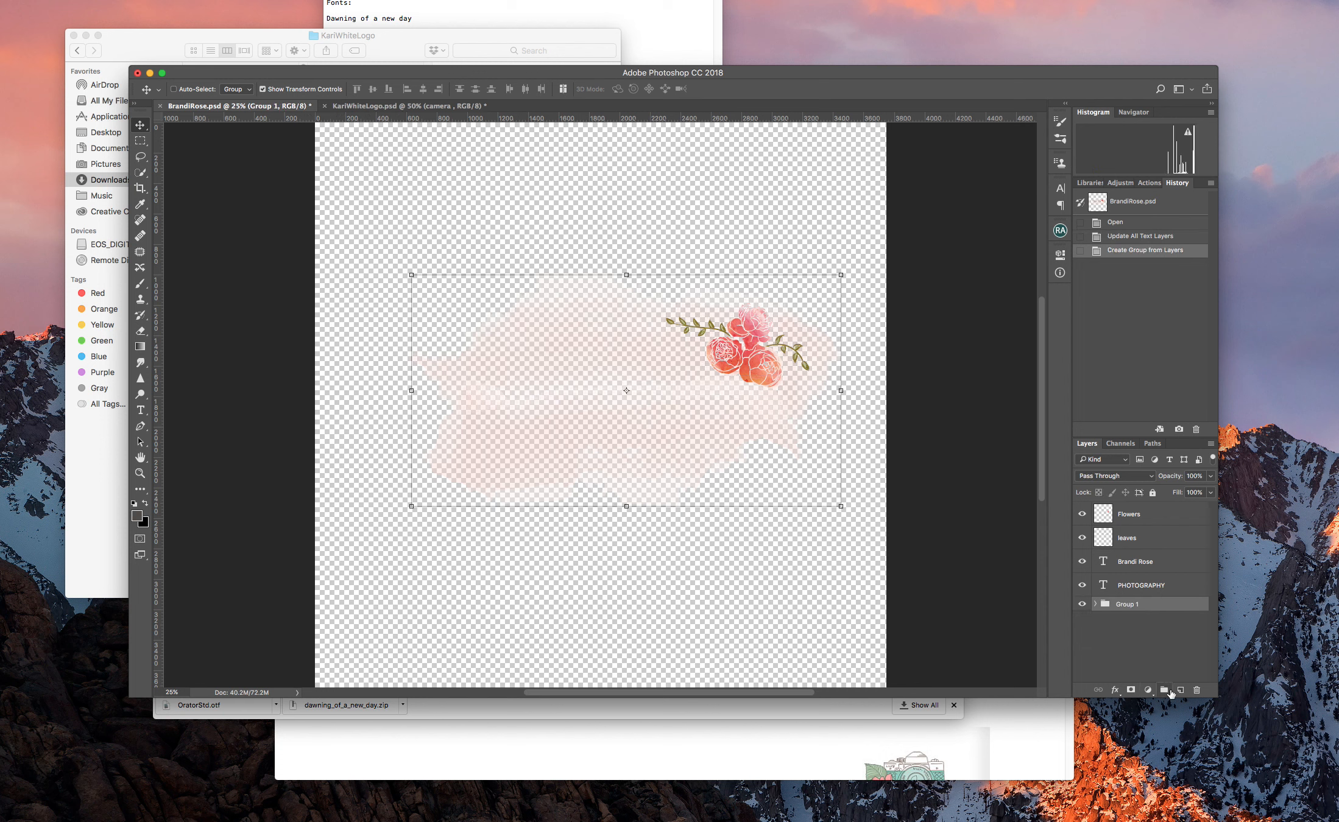
# Copy the watercolour group into the Kari White logo and scale it to about 63%, centred
pyautogui.moveTo(515, 350); pyautogui.dragTo(696, 383)
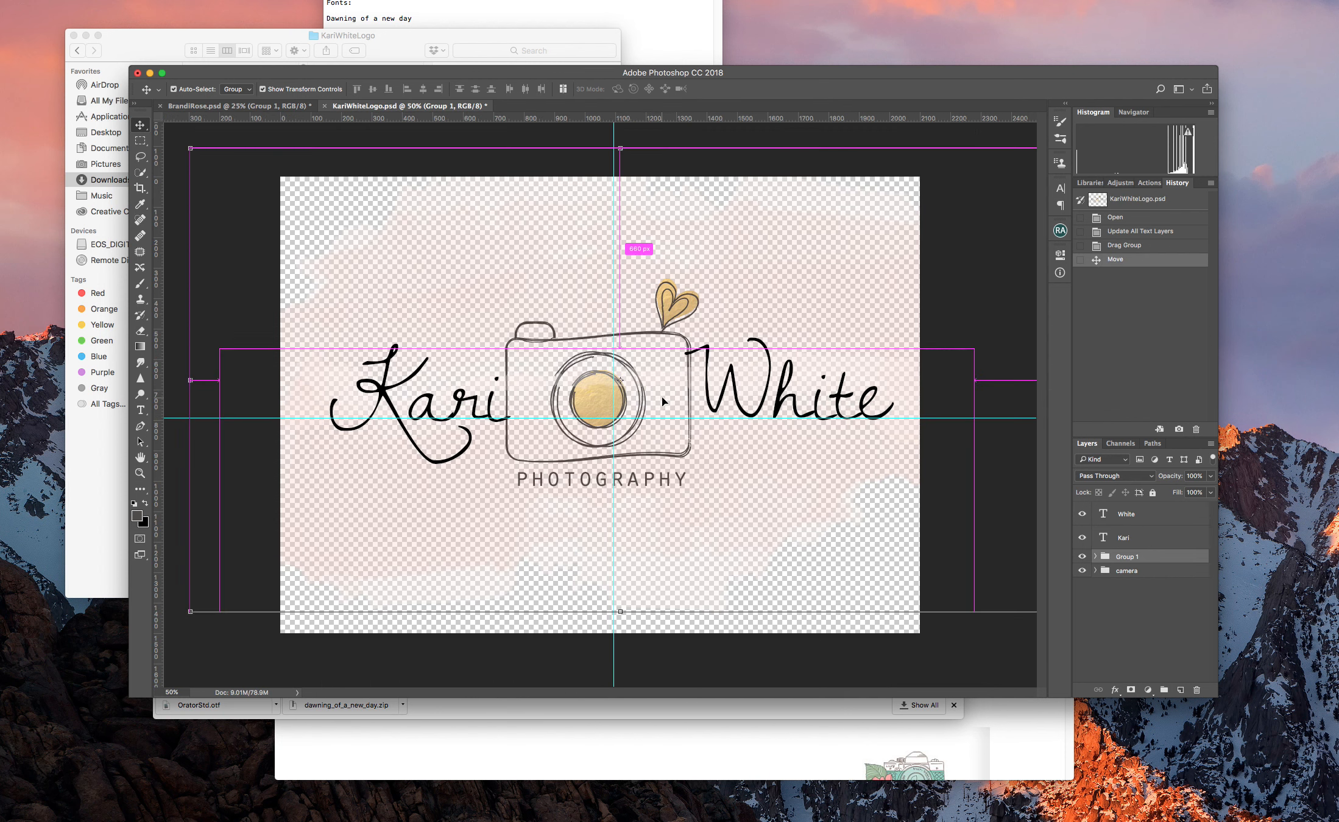
pyautogui.hotkey('ctrl', 't')
pyautogui.moveTo(190, 148); pyautogui.dragTo(512, 350)
pyautogui.moveTo(747, 480); pyautogui.dragTo(580, 422)
pyautogui.press('Return')
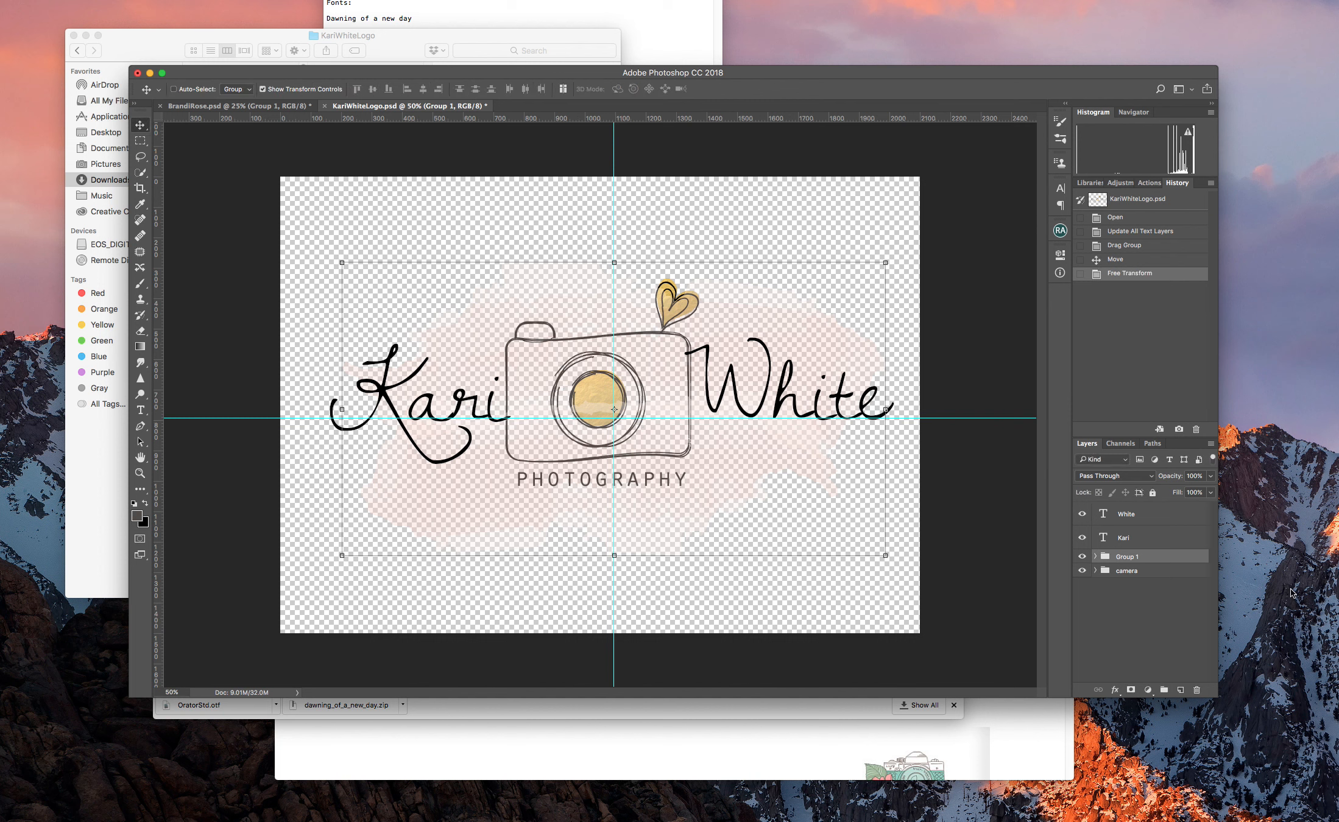
# Add a new empty layer below the camera group
pyautogui.click(1144, 571)
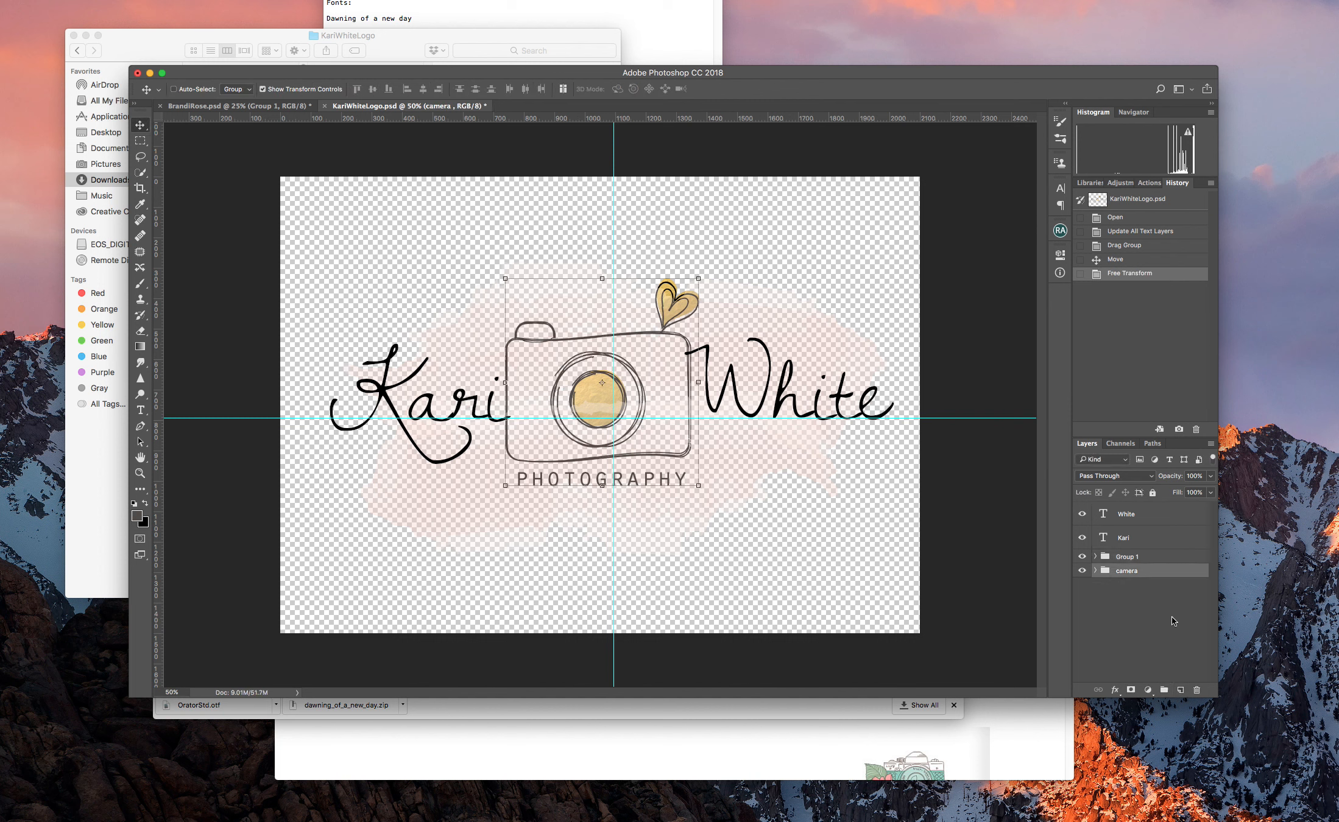
pyautogui.click(1182, 691)
pyautogui.moveTo(1138, 573); pyautogui.dragTo(1142, 601)
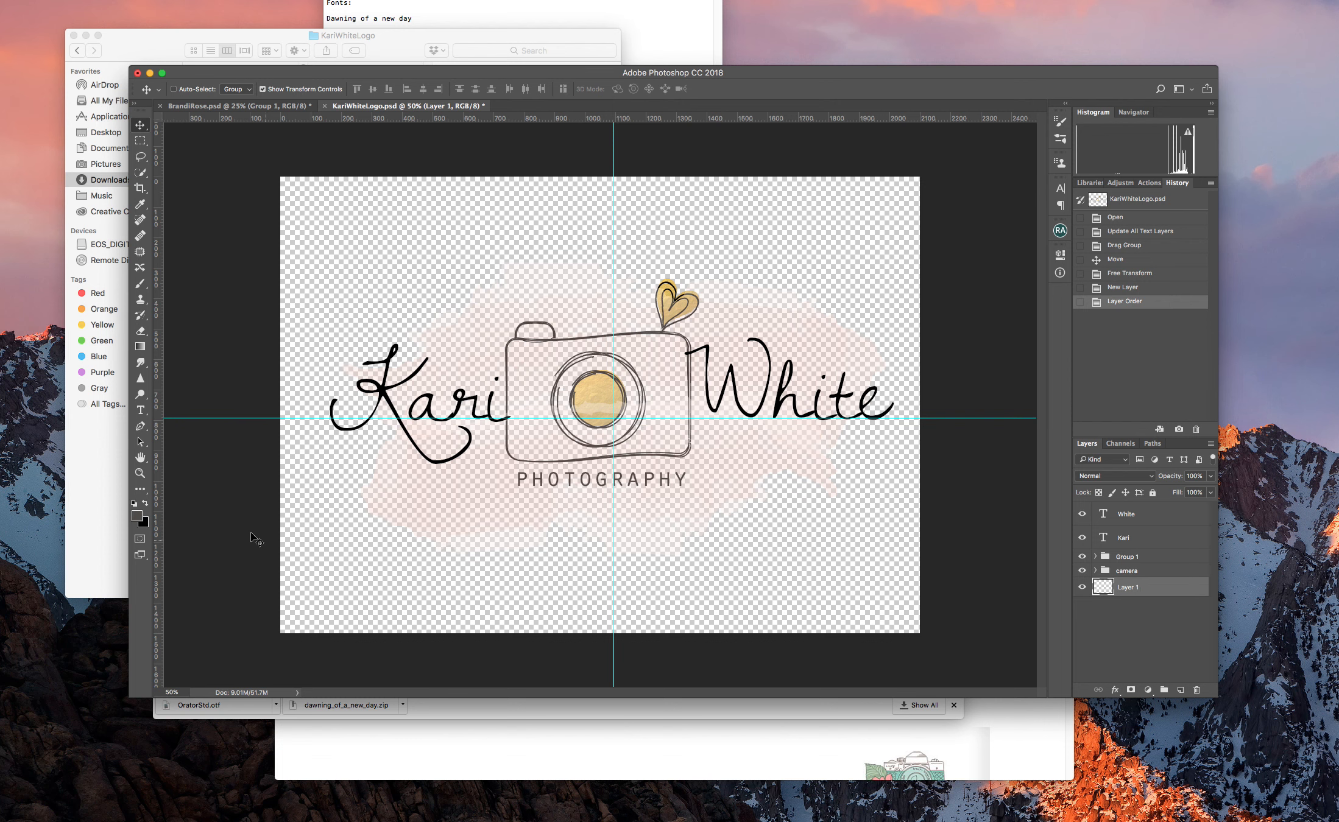
# Fill Layer 1 with white using the Paint Bucket and check its visibility
pyautogui.click(134, 503)
pyautogui.click(145, 503)
pyautogui.press('g')
pyautogui.click(339, 528)
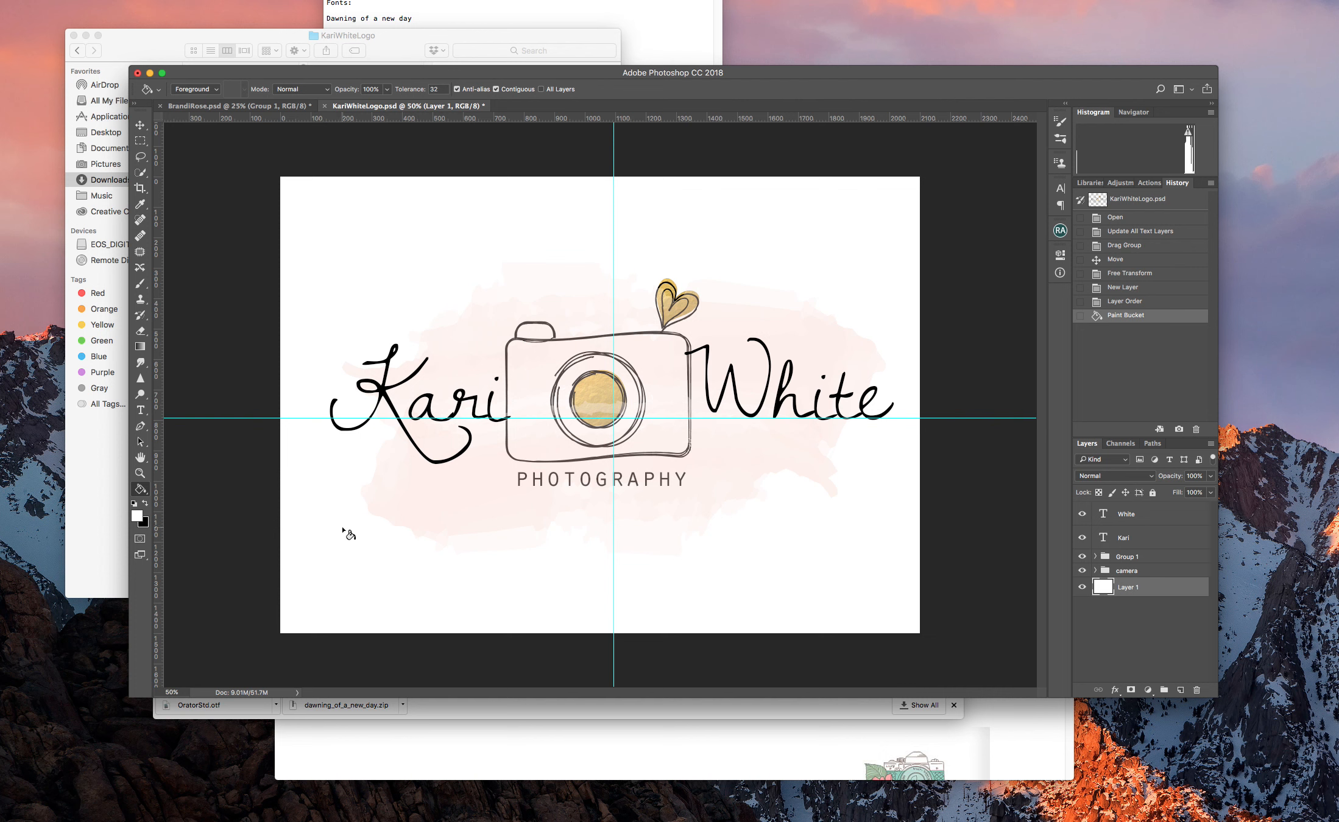
pyautogui.click(141, 156)
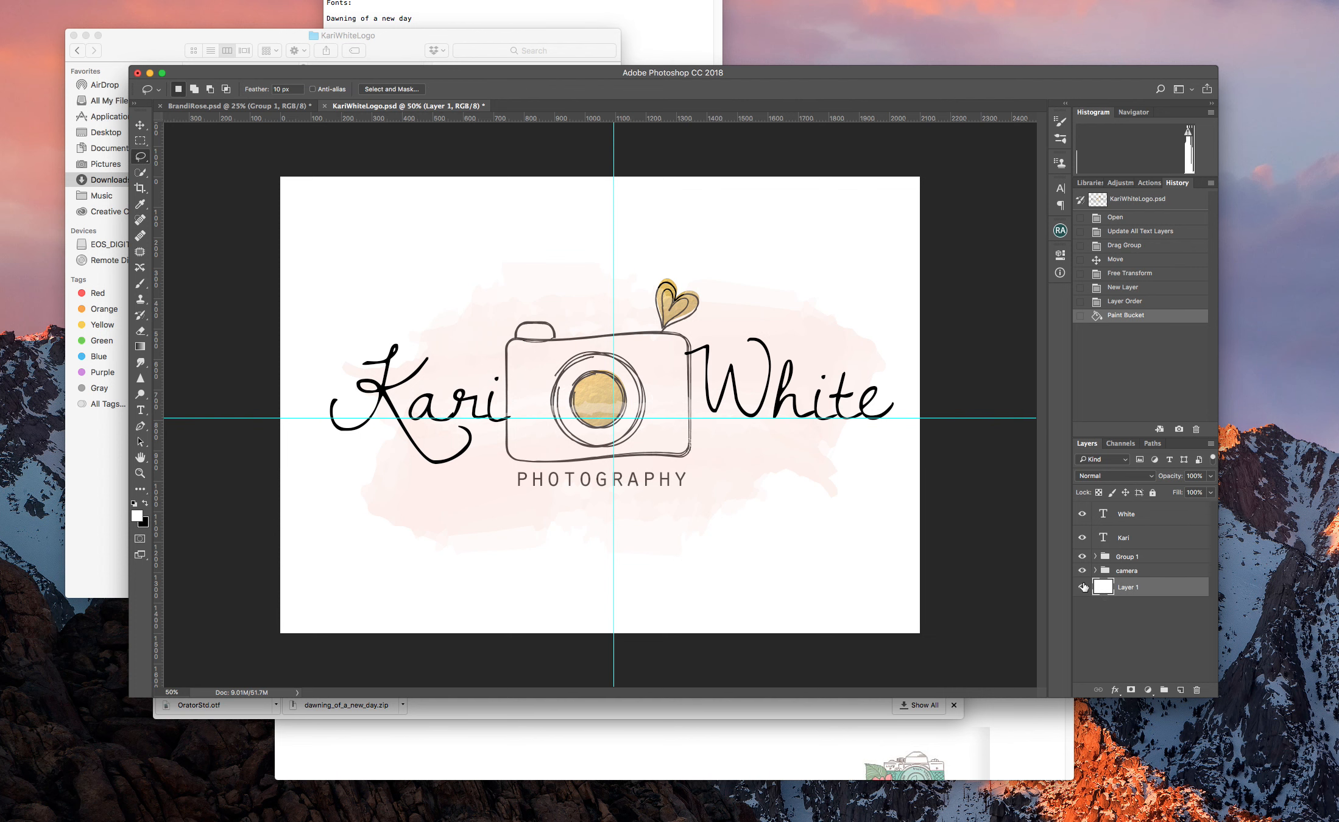
pyautogui.click(1083, 587)
pyautogui.click(1082, 587)
pyautogui.click(1082, 587)
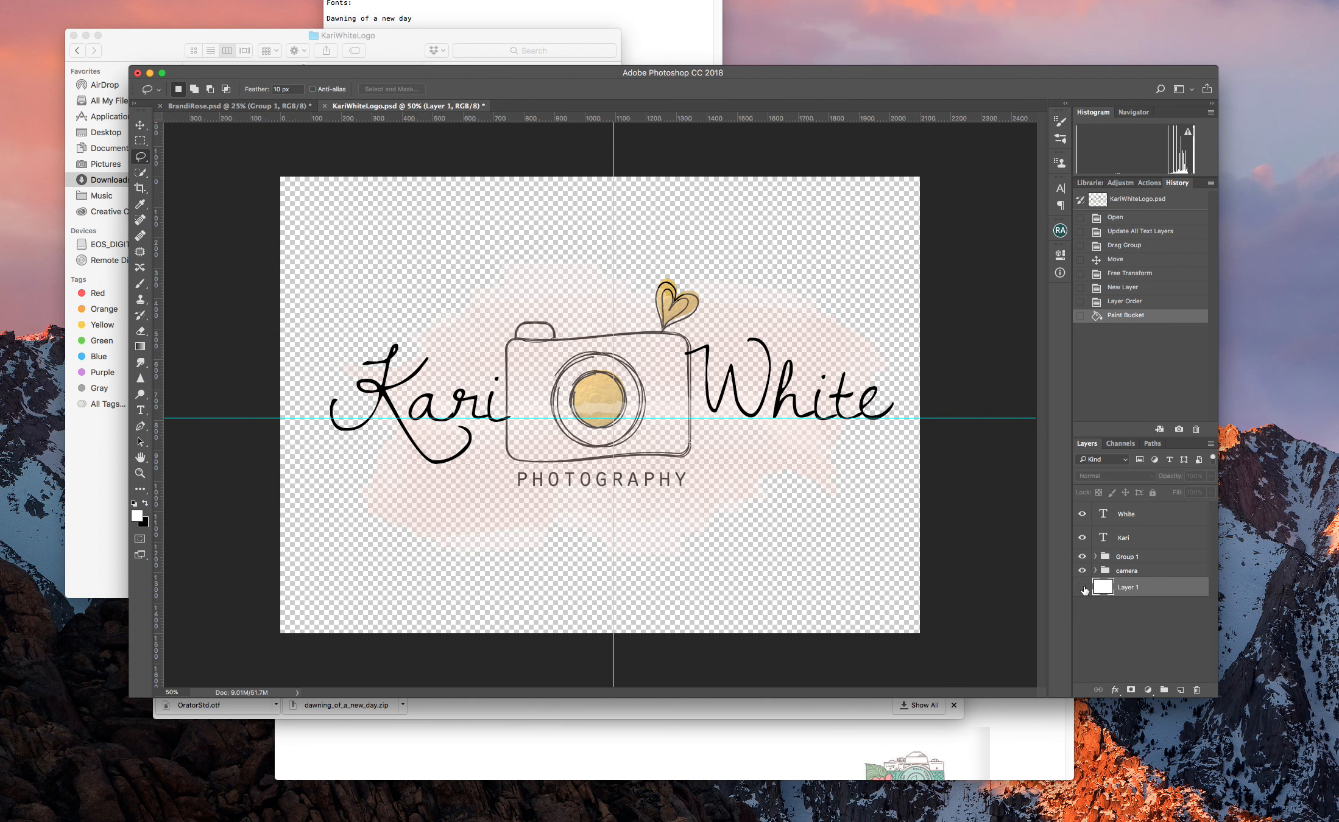
pyautogui.click(1083, 587)
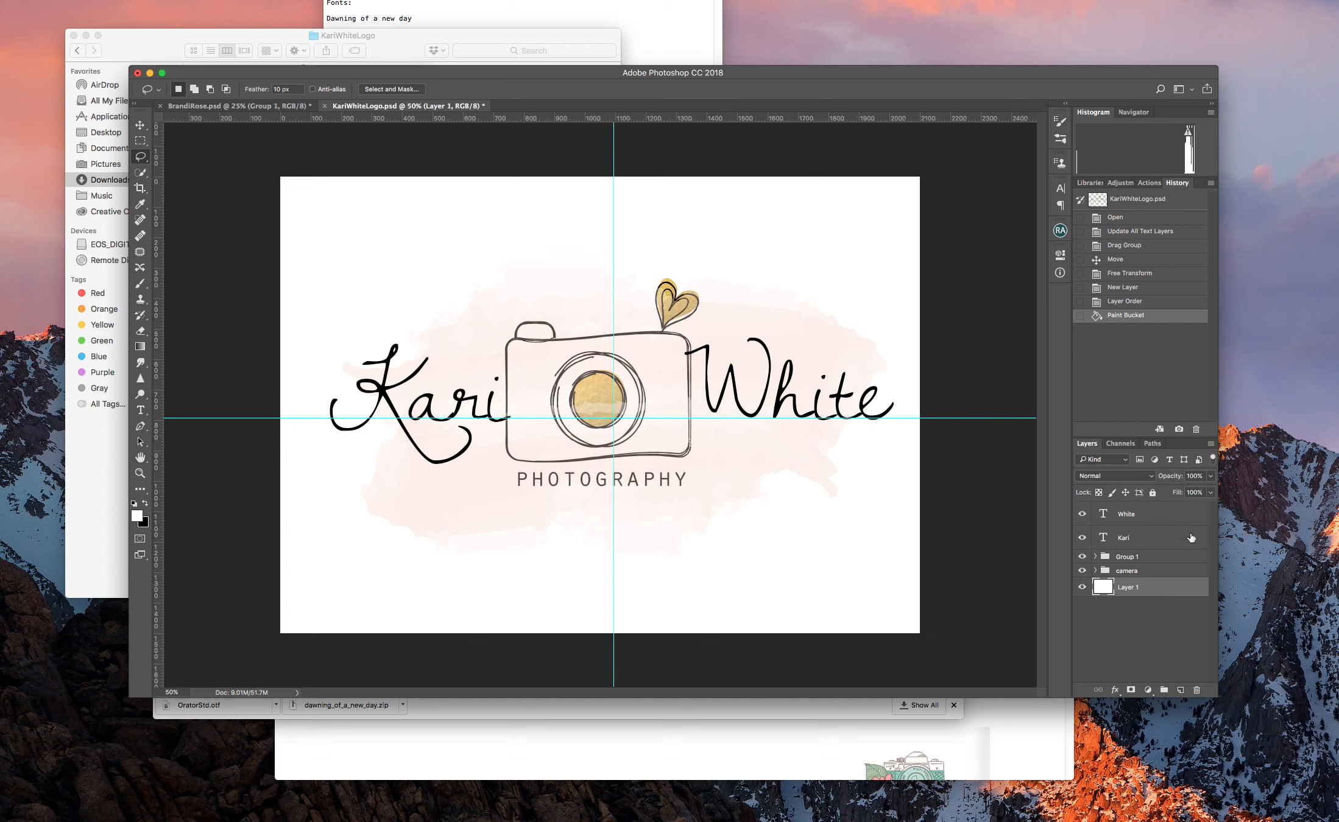
# Move Group 1 below the camera group and start editing the Kari text
pyautogui.click(1142, 572)
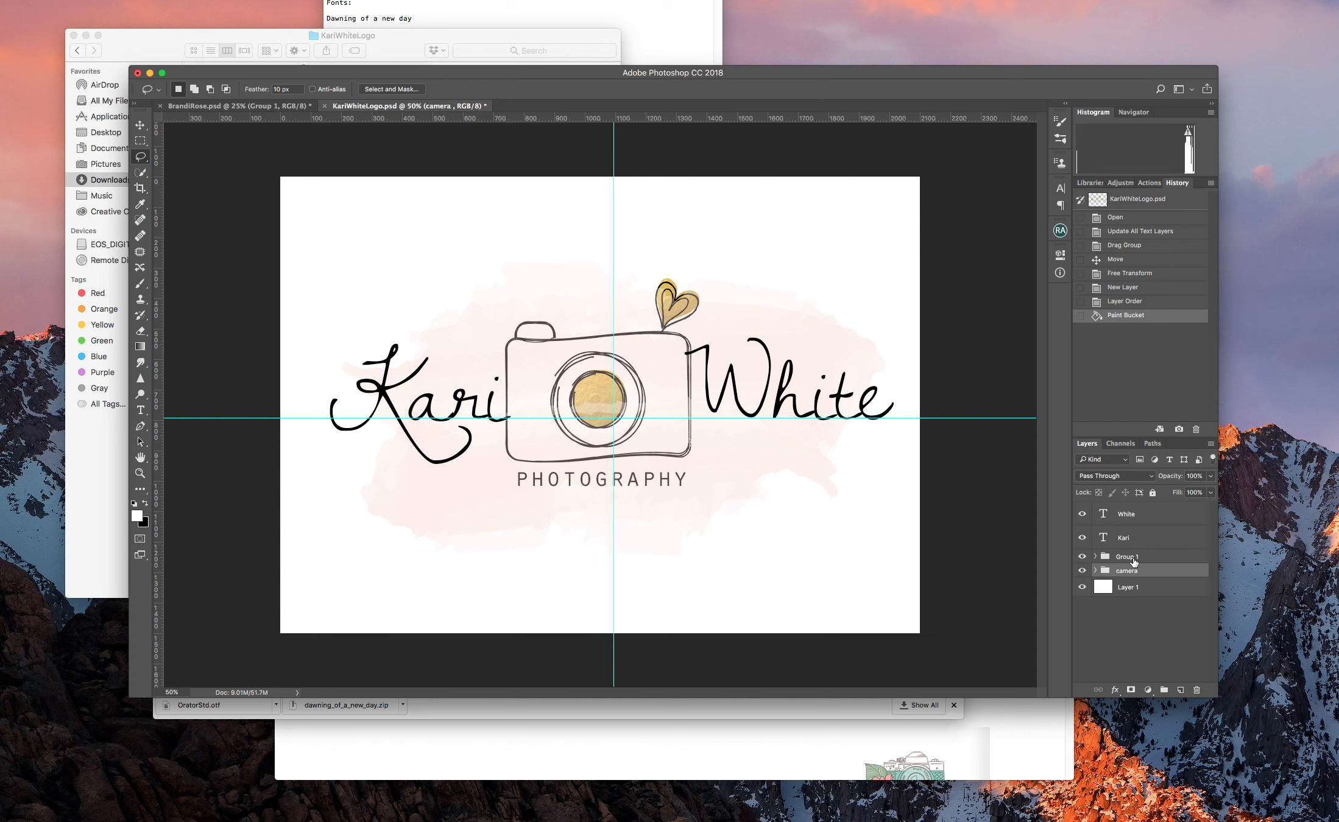
pyautogui.moveTo(1134, 561); pyautogui.dragTo(1130, 586)
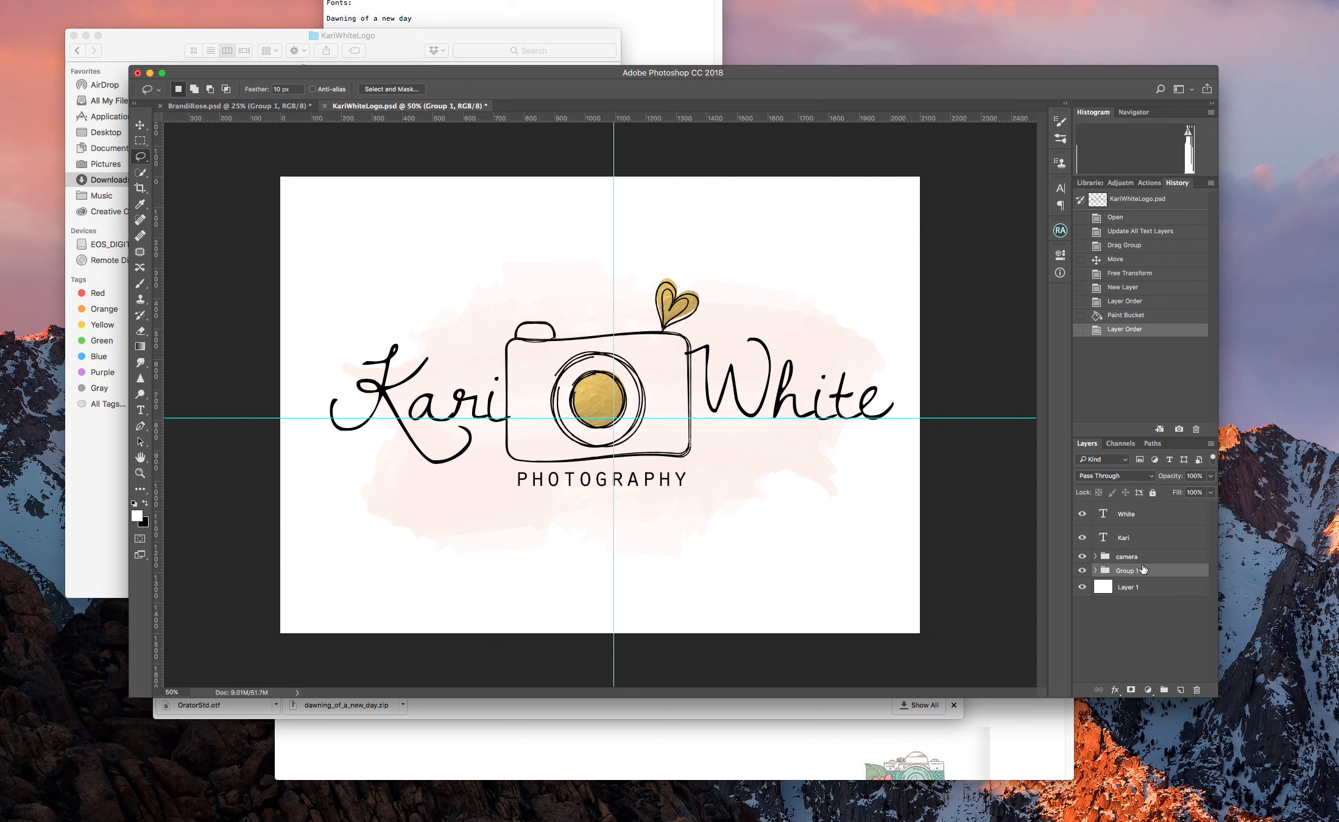
pyautogui.click(1125, 516)
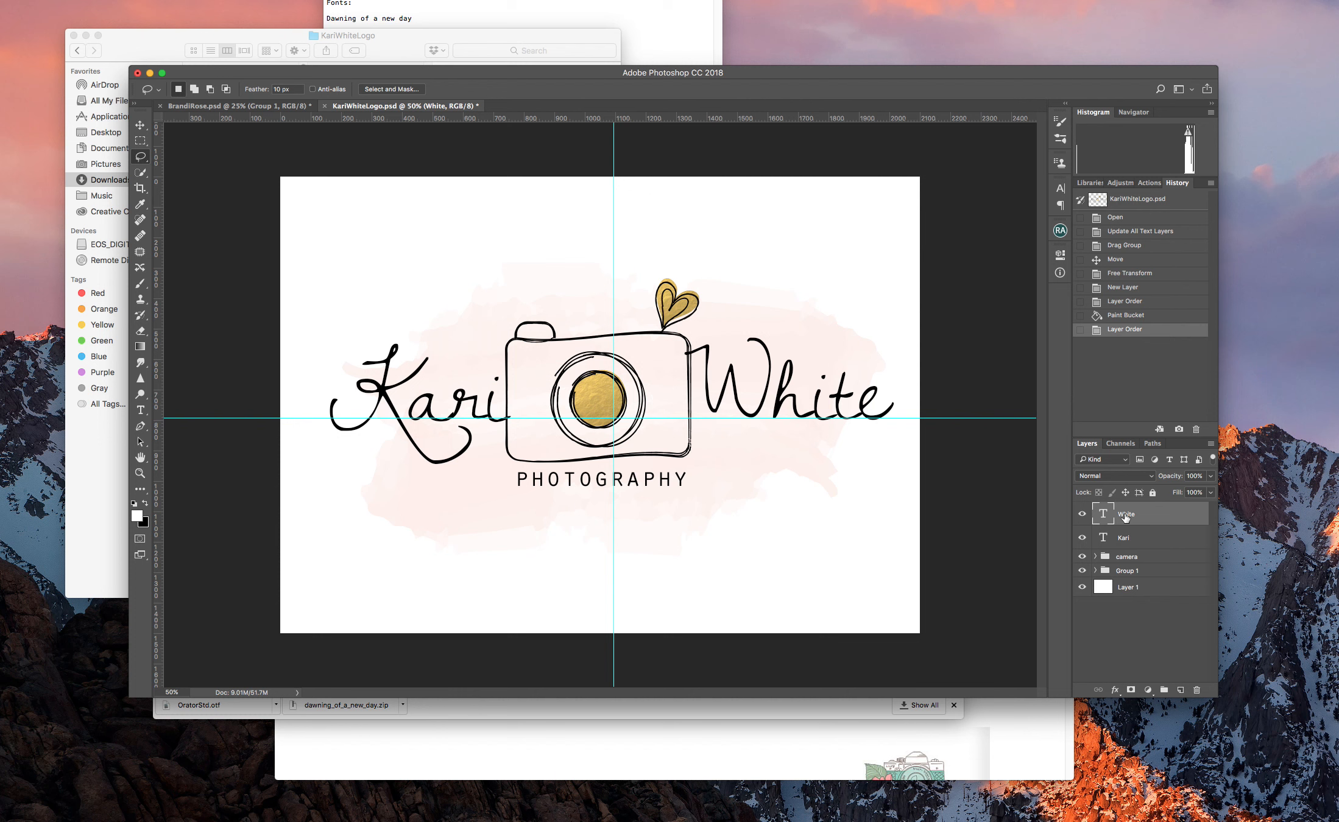
pyautogui.click(140, 410)
pyautogui.click(441, 404)
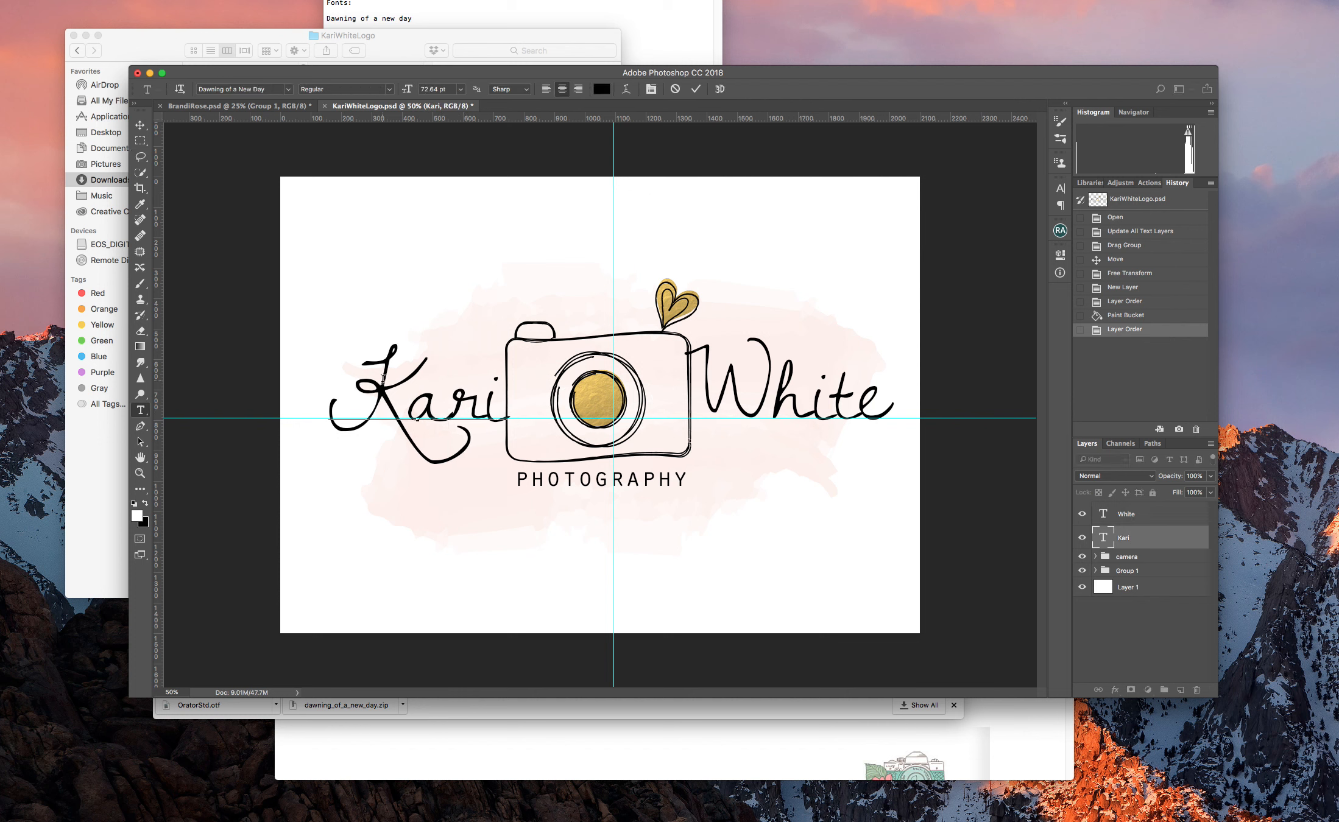
# Retype the logo's script words, replacing Kari with Isabelle and White with Roza
pyautogui.moveTo(329, 402); pyautogui.dragTo(509, 401)
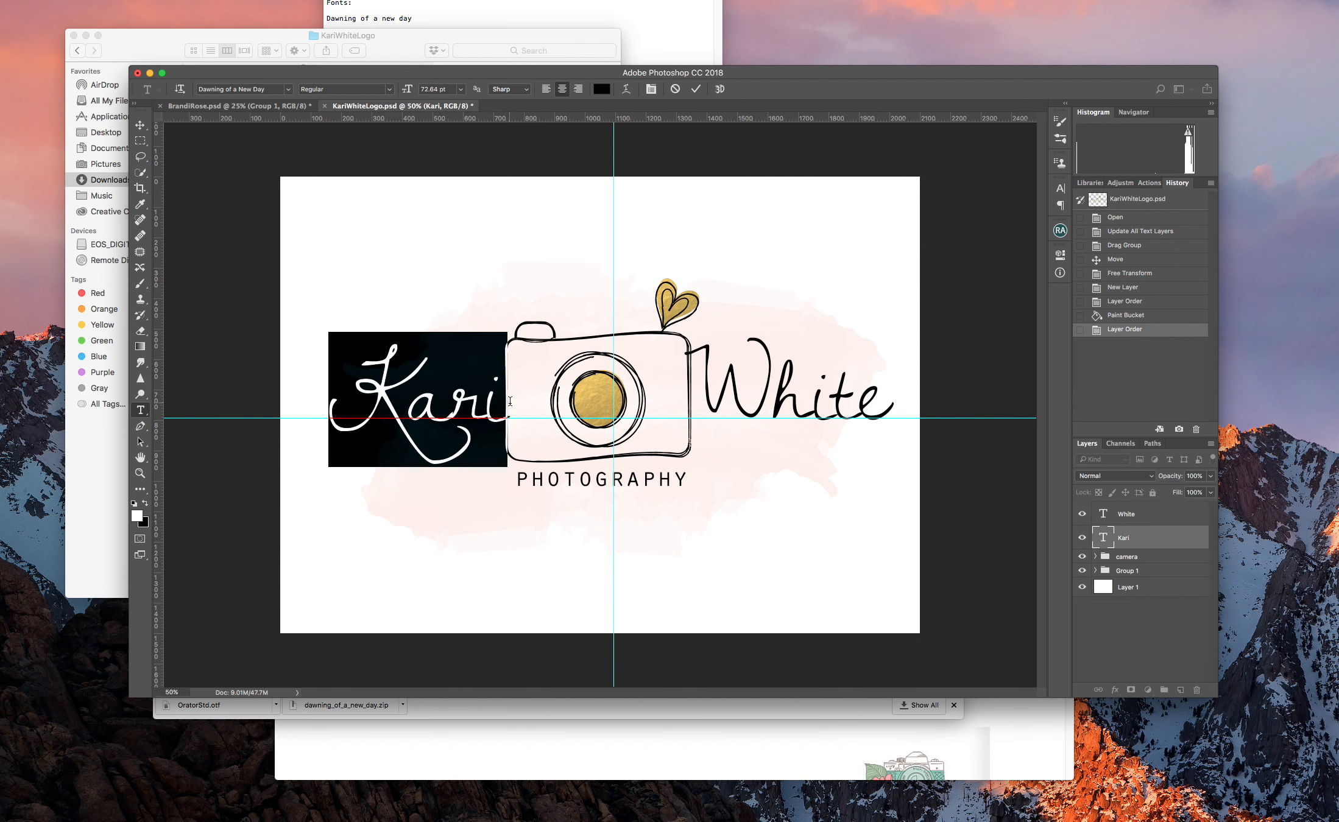
pyautogui.write('Isabelle')
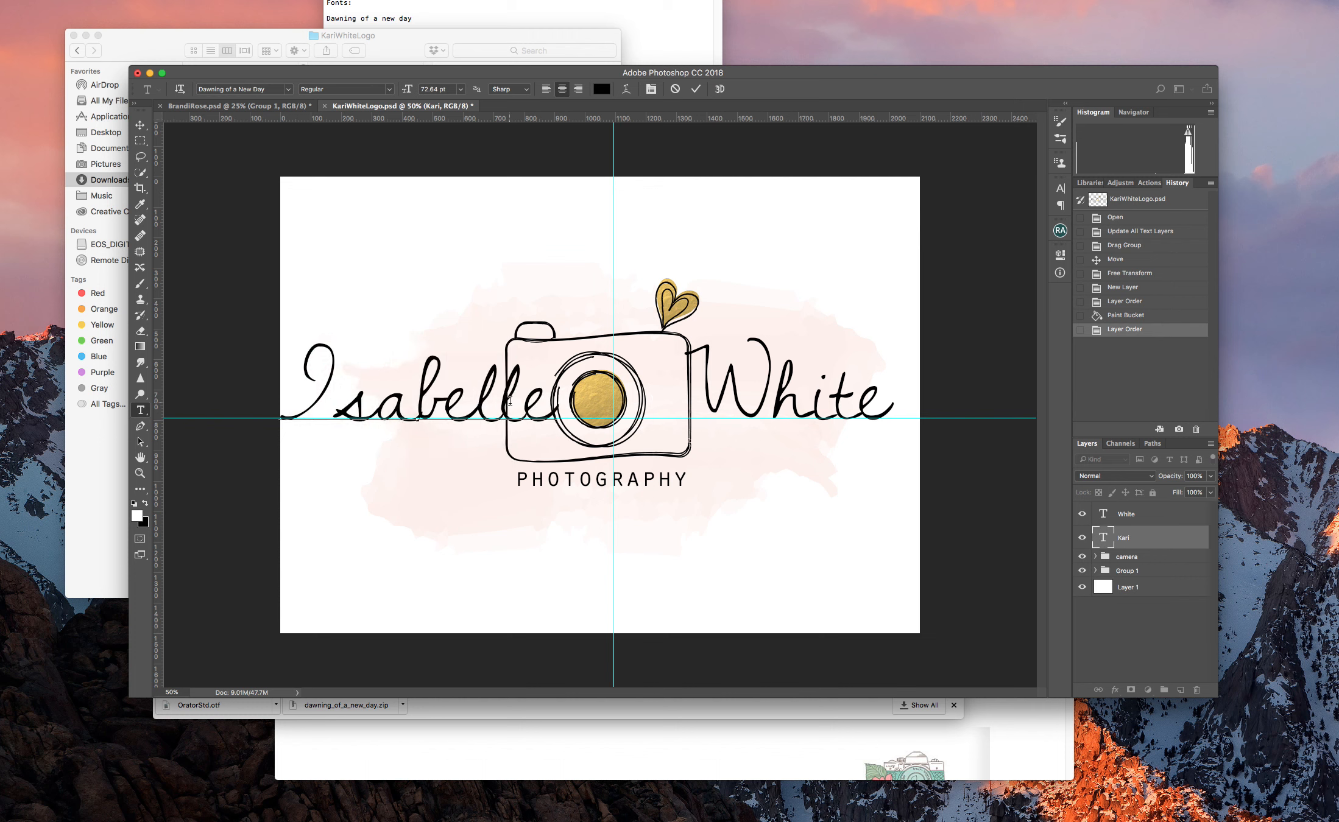
pyautogui.click(1144, 528)
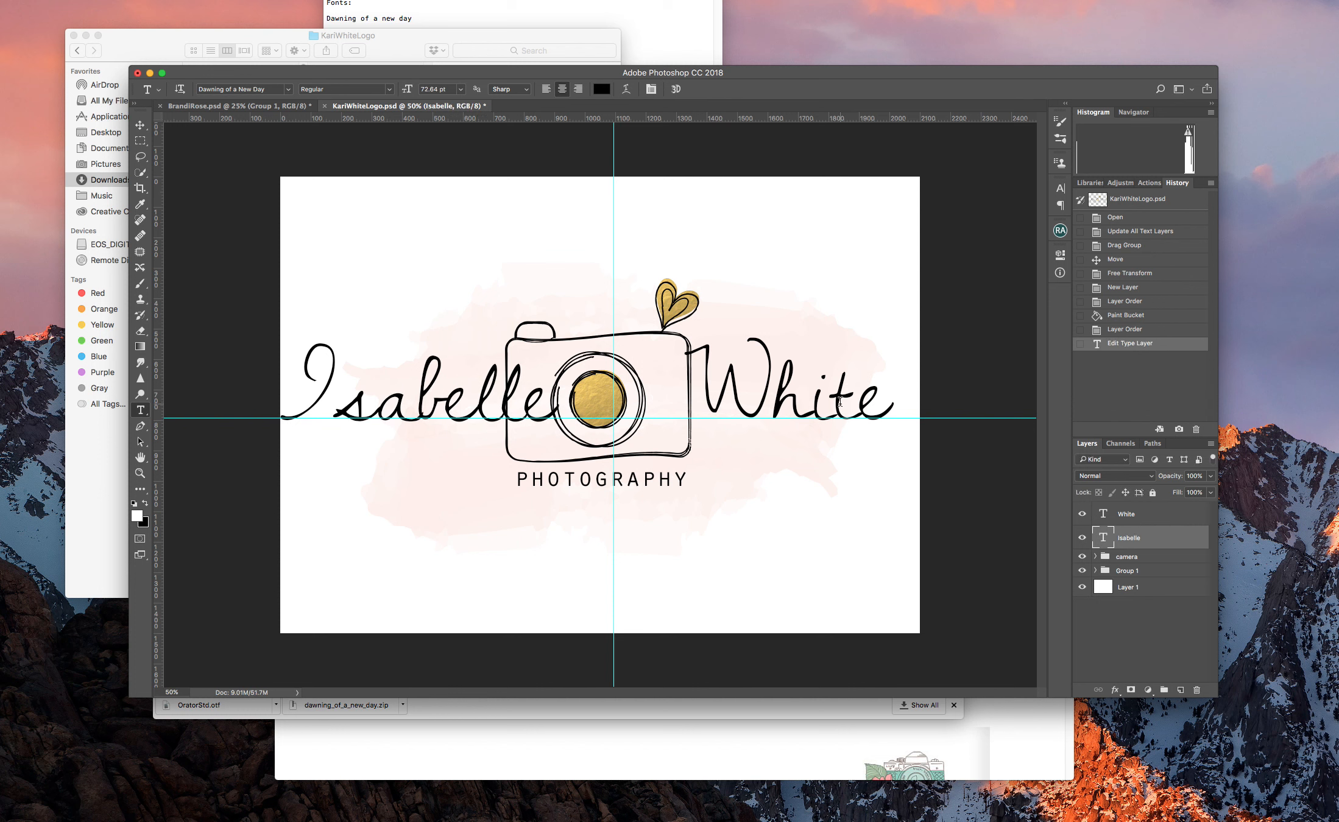
pyautogui.click(839, 402)
pyautogui.moveTo(710, 395); pyautogui.dragTo(925, 422)
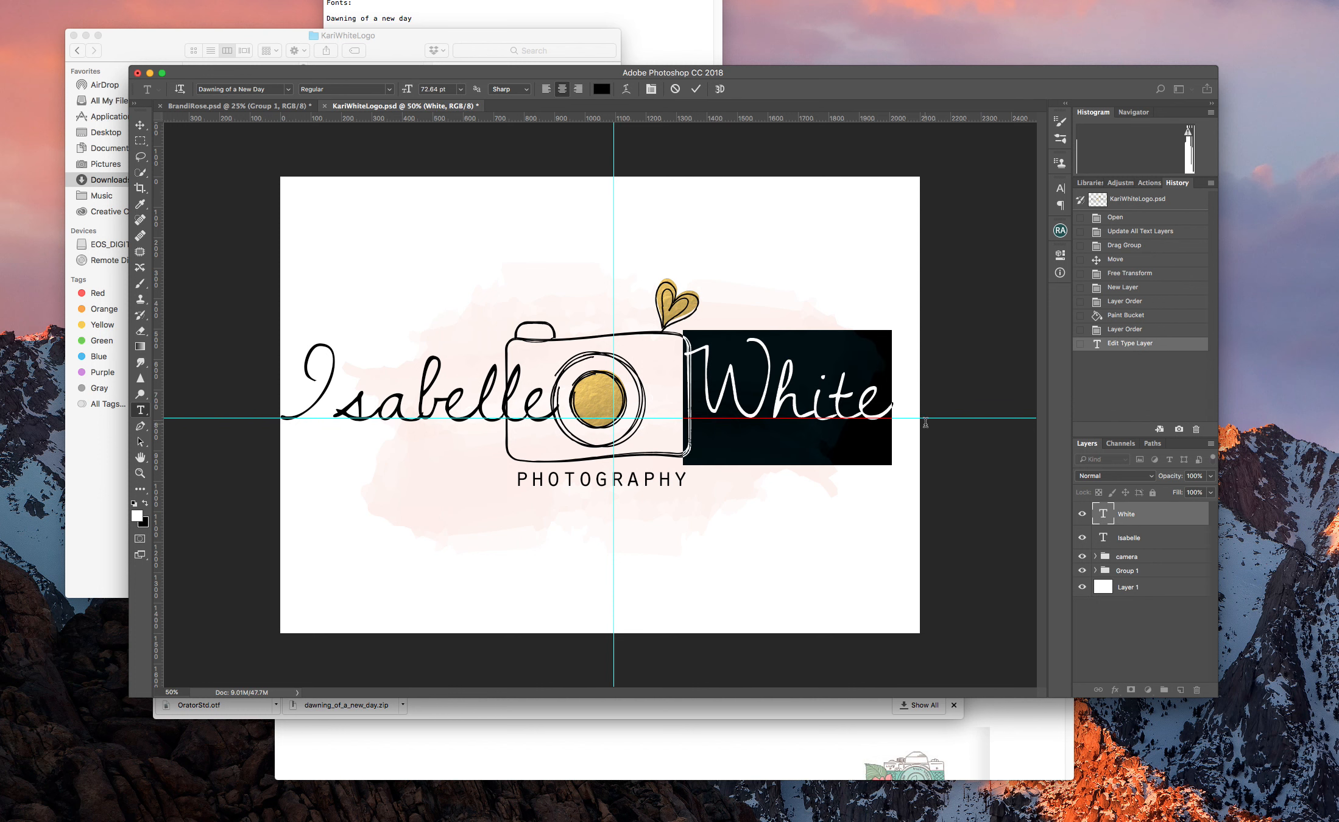
pyautogui.write('Roza')
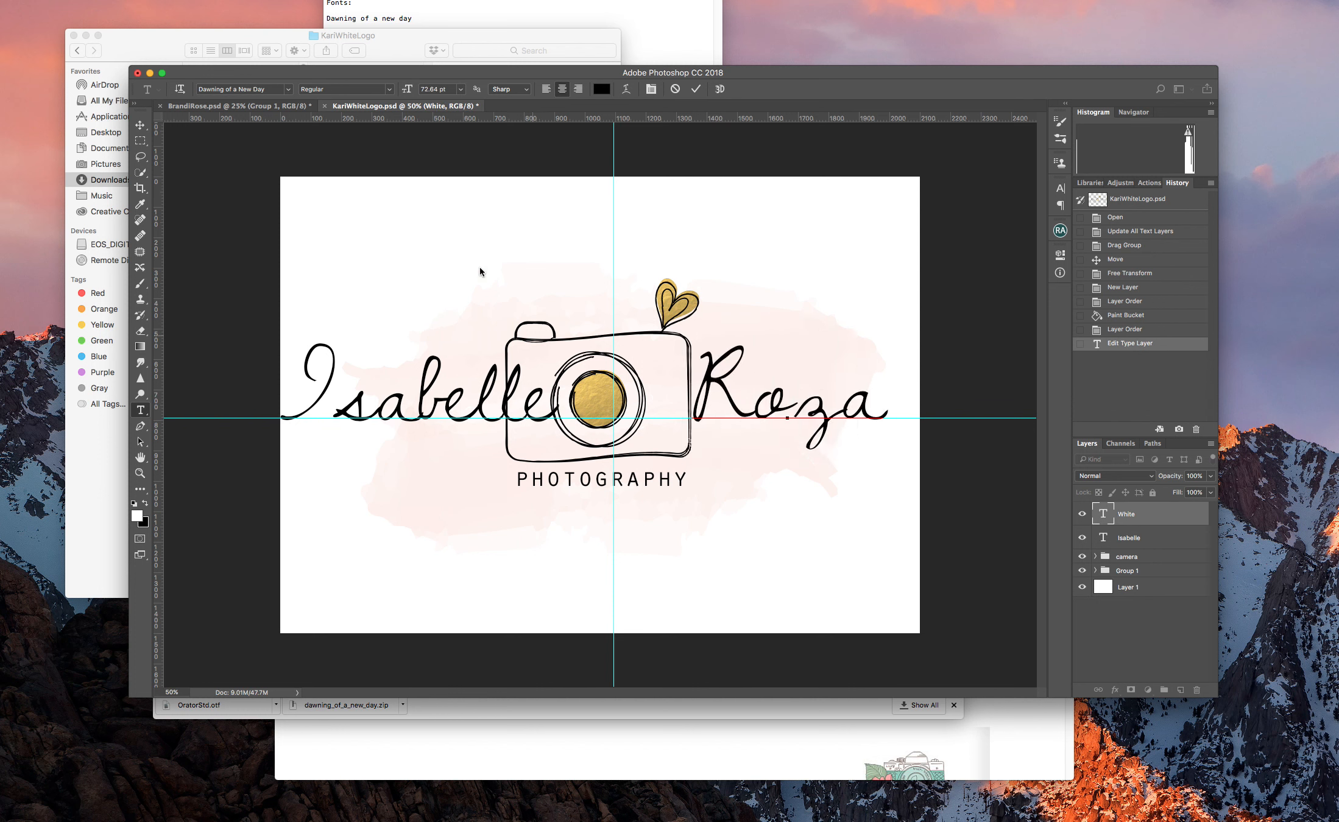
pyautogui.click(140, 124)
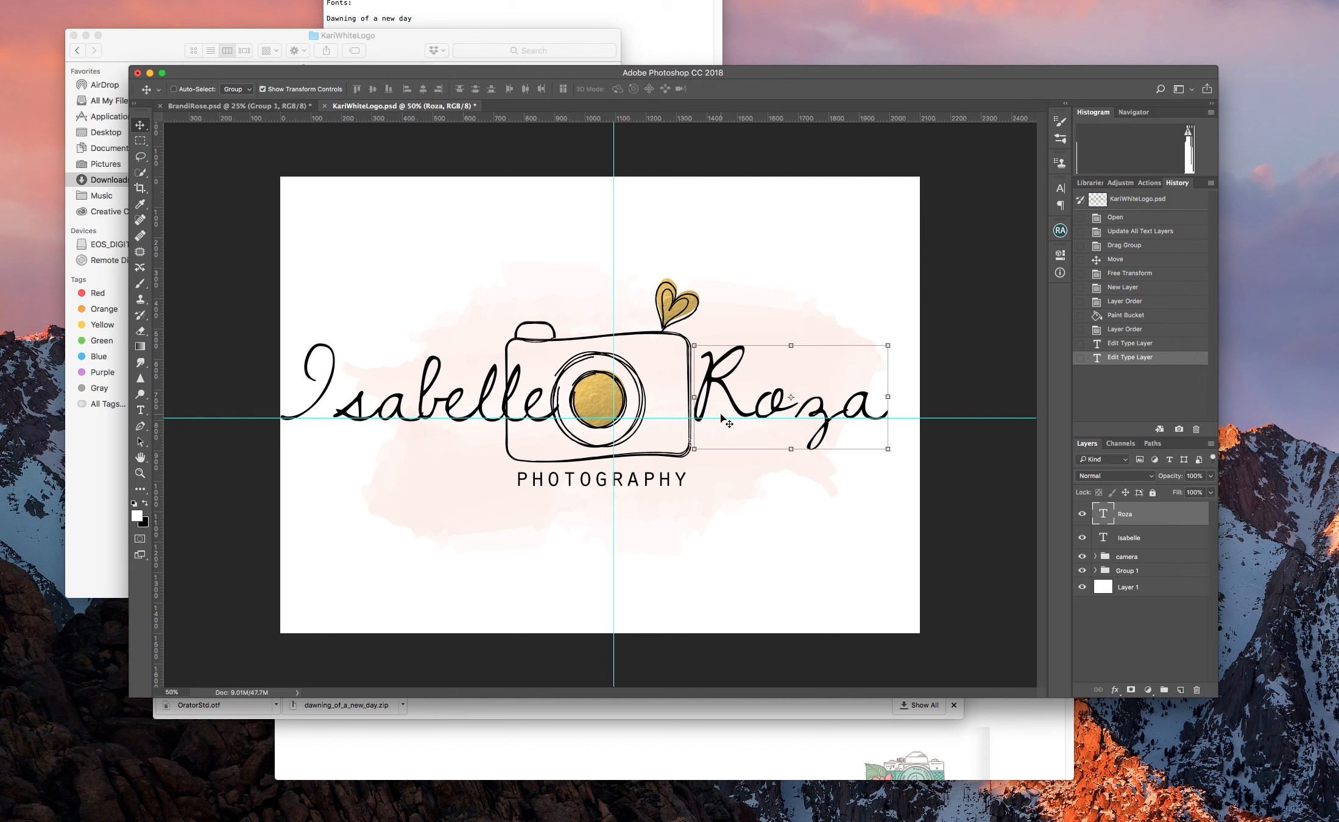
# Move Isabelle up and left above the camera and shift the camera group slightly left
pyautogui.click(1133, 539)
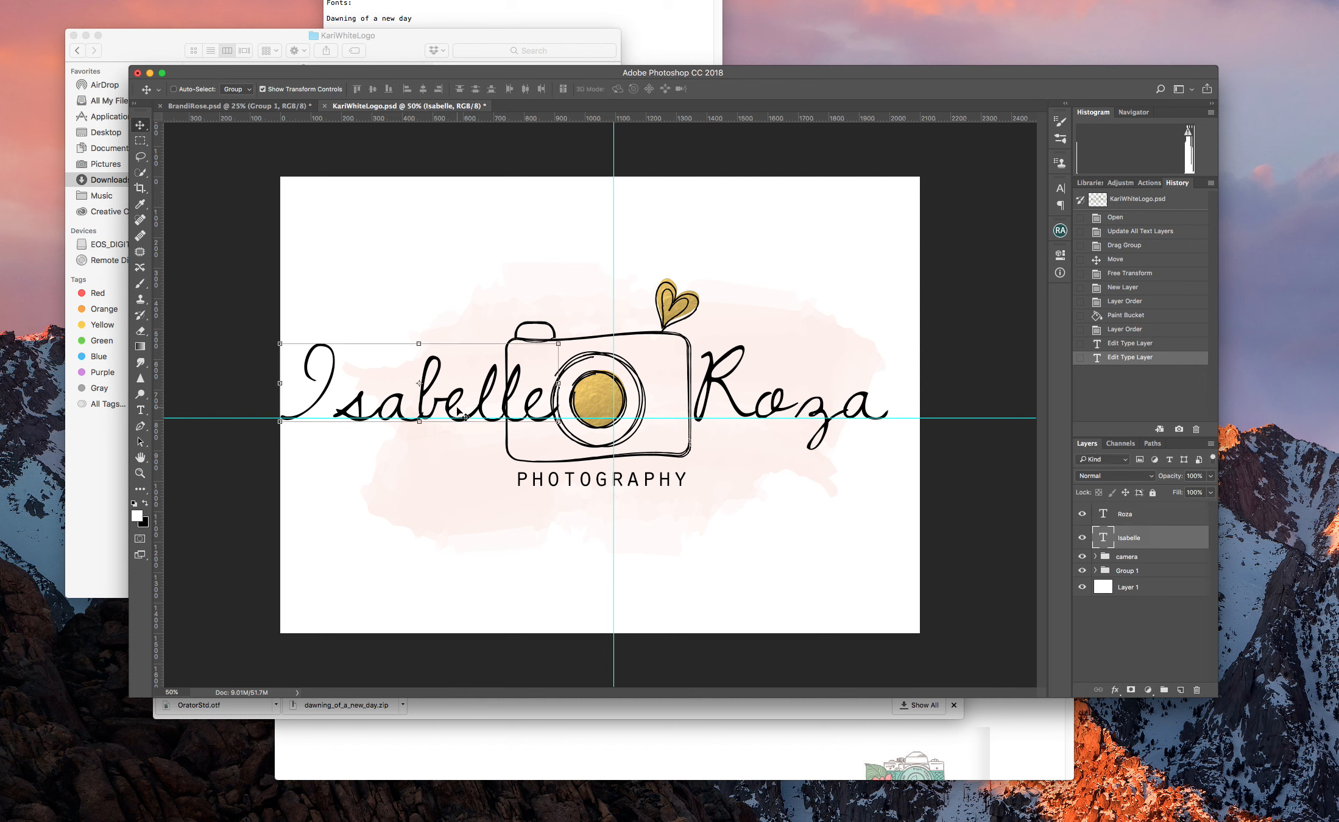
pyautogui.moveTo(458, 412); pyautogui.dragTo(524, 297)
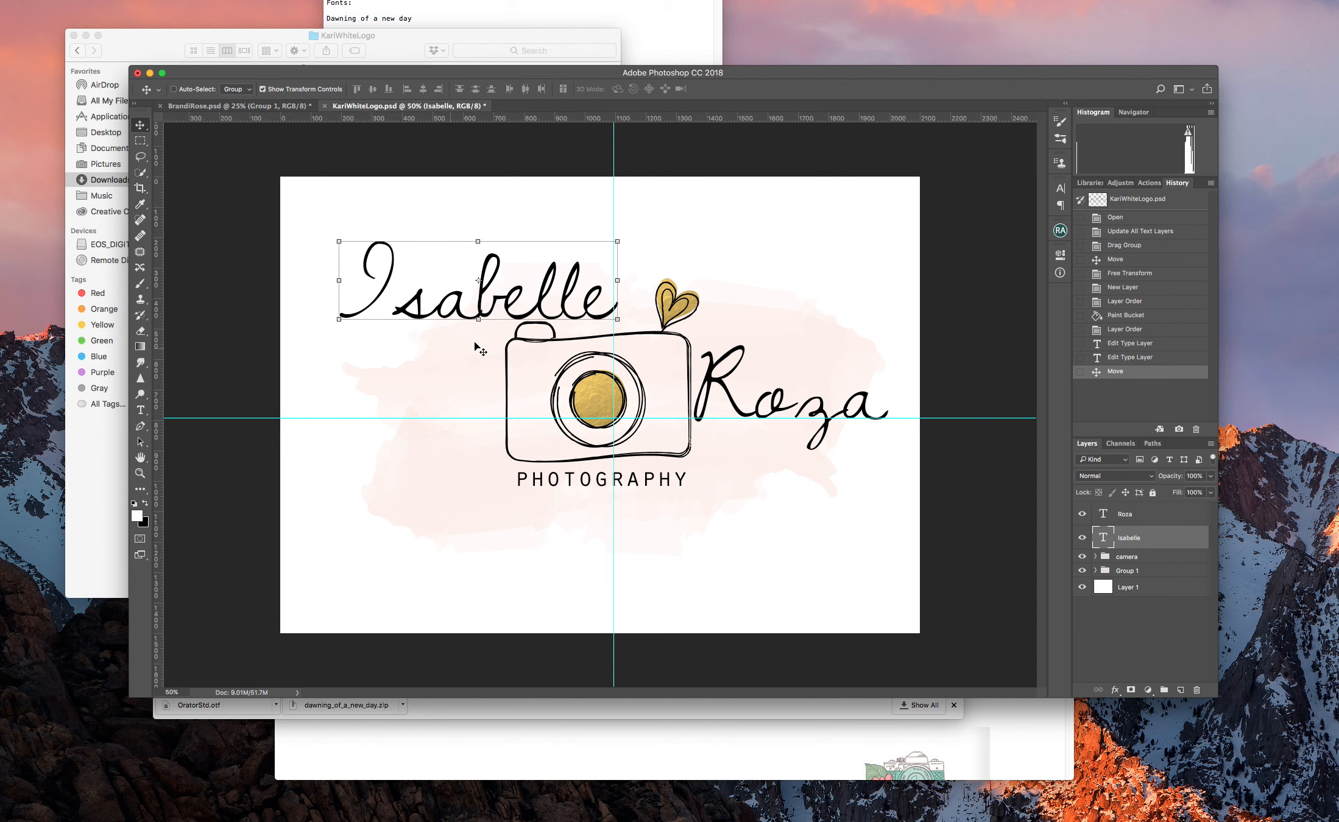
pyautogui.click(1123, 558)
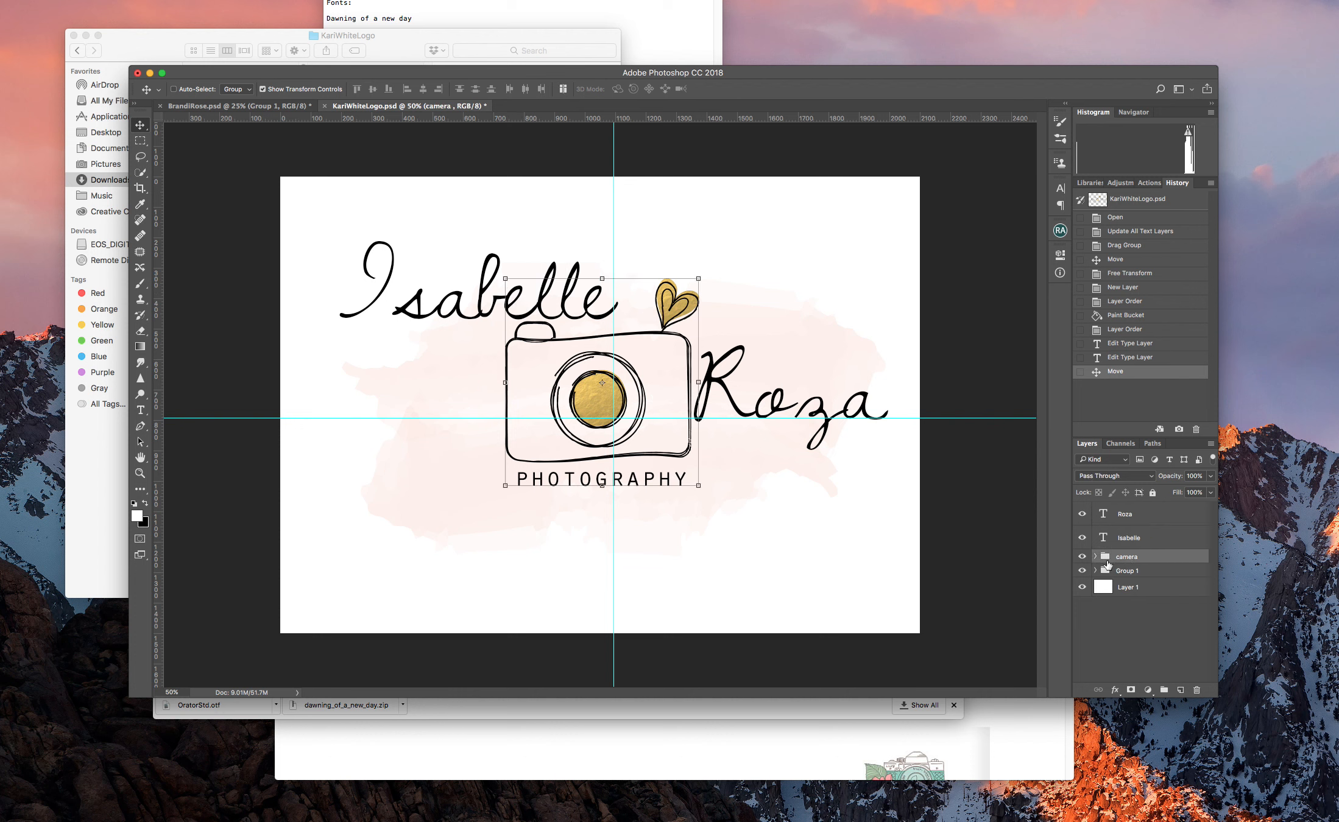
pyautogui.moveTo(653, 392)
pyautogui.mouseDown()
pyautogui.moveTo(615, 326)
pyautogui.moveTo(681, 458)
pyautogui.moveTo(640, 399)
pyautogui.mouseUp()
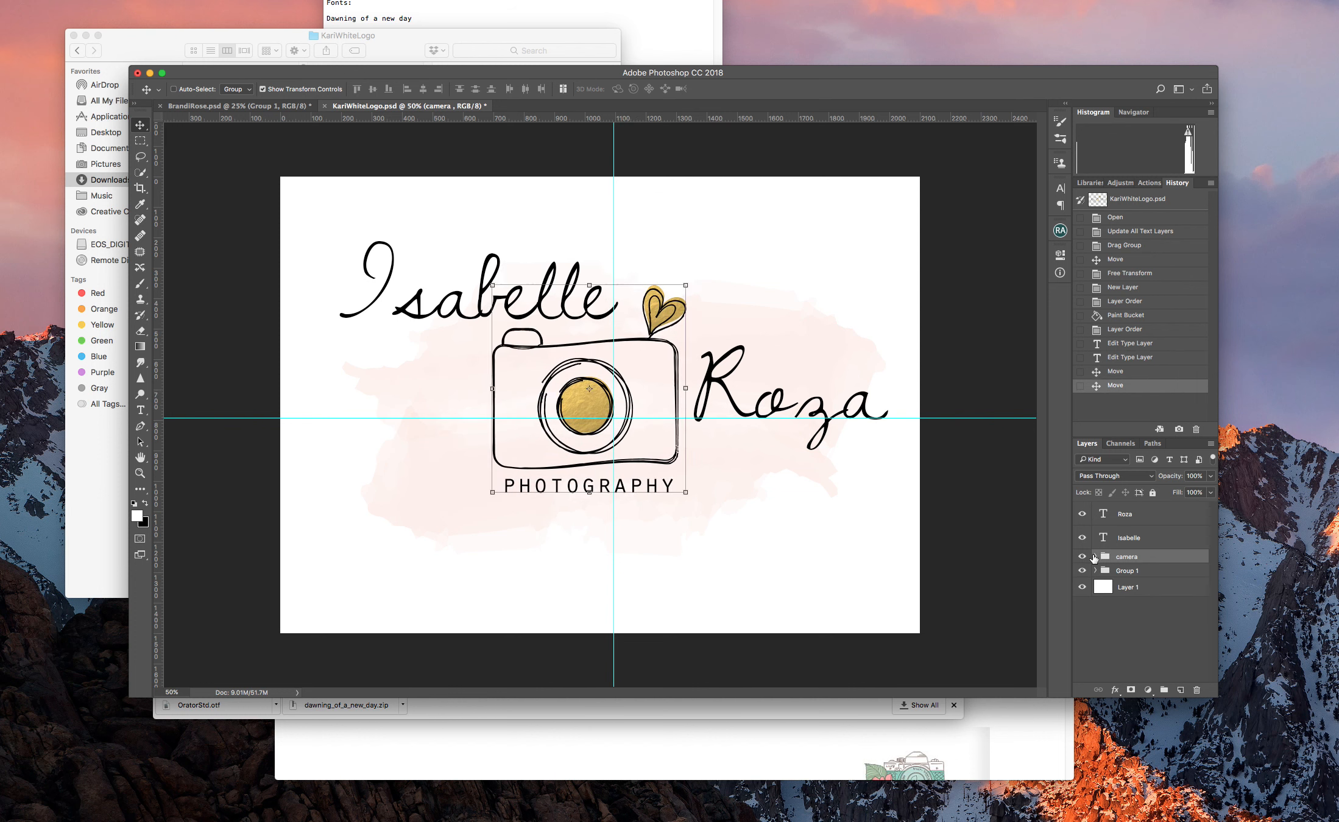
# Undo a PHOTOGRAPHY nudge and inspect the camera outline and gold foil layers
pyautogui.click(1095, 557)
pyautogui.click(1133, 577)
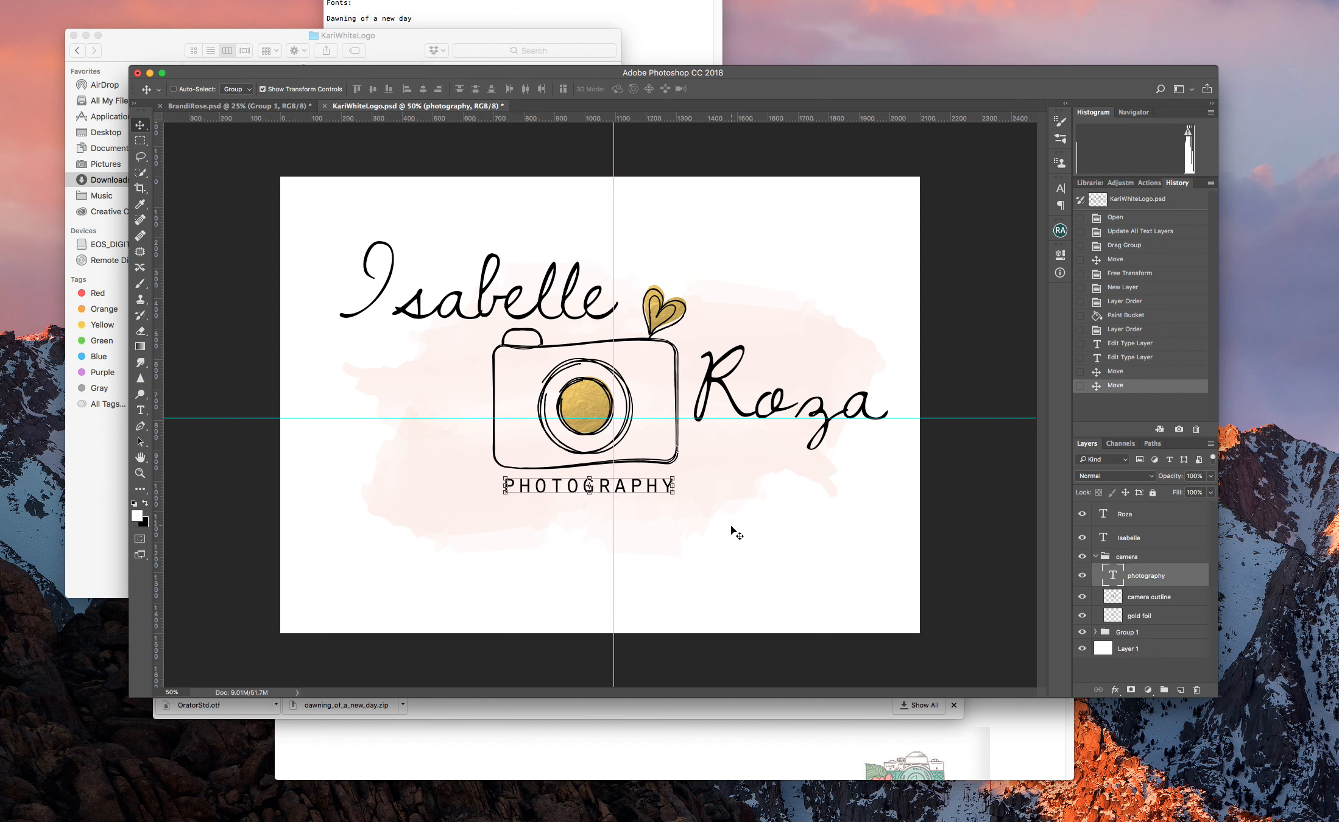
pyautogui.moveTo(622, 487)
pyautogui.mouseDown()
pyautogui.moveTo(779, 539)
pyautogui.moveTo(546, 493)
pyautogui.moveTo(623, 495)
pyautogui.mouseUp()
pyautogui.press('super+z')
pyautogui.click(1083, 599)
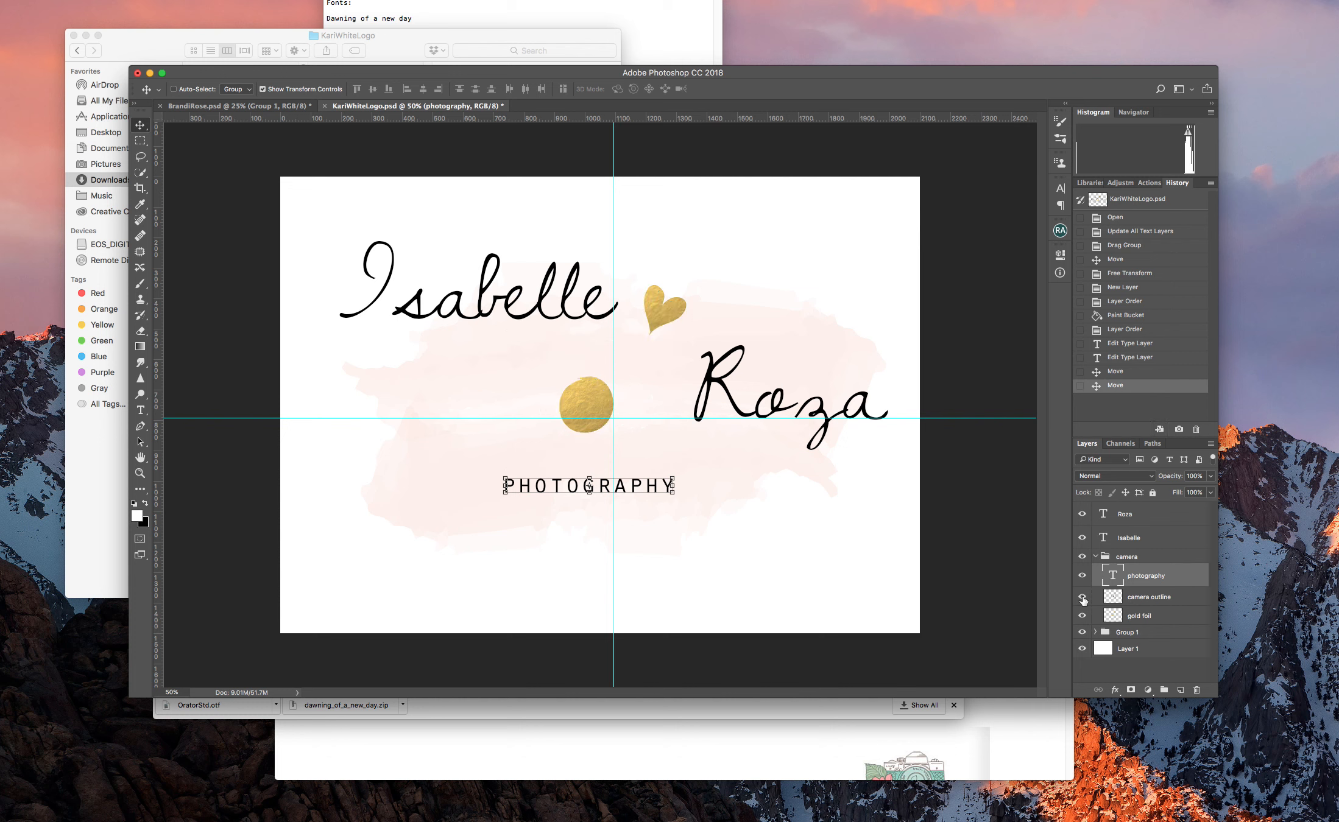
pyautogui.click(1082, 598)
pyautogui.click(1083, 616)
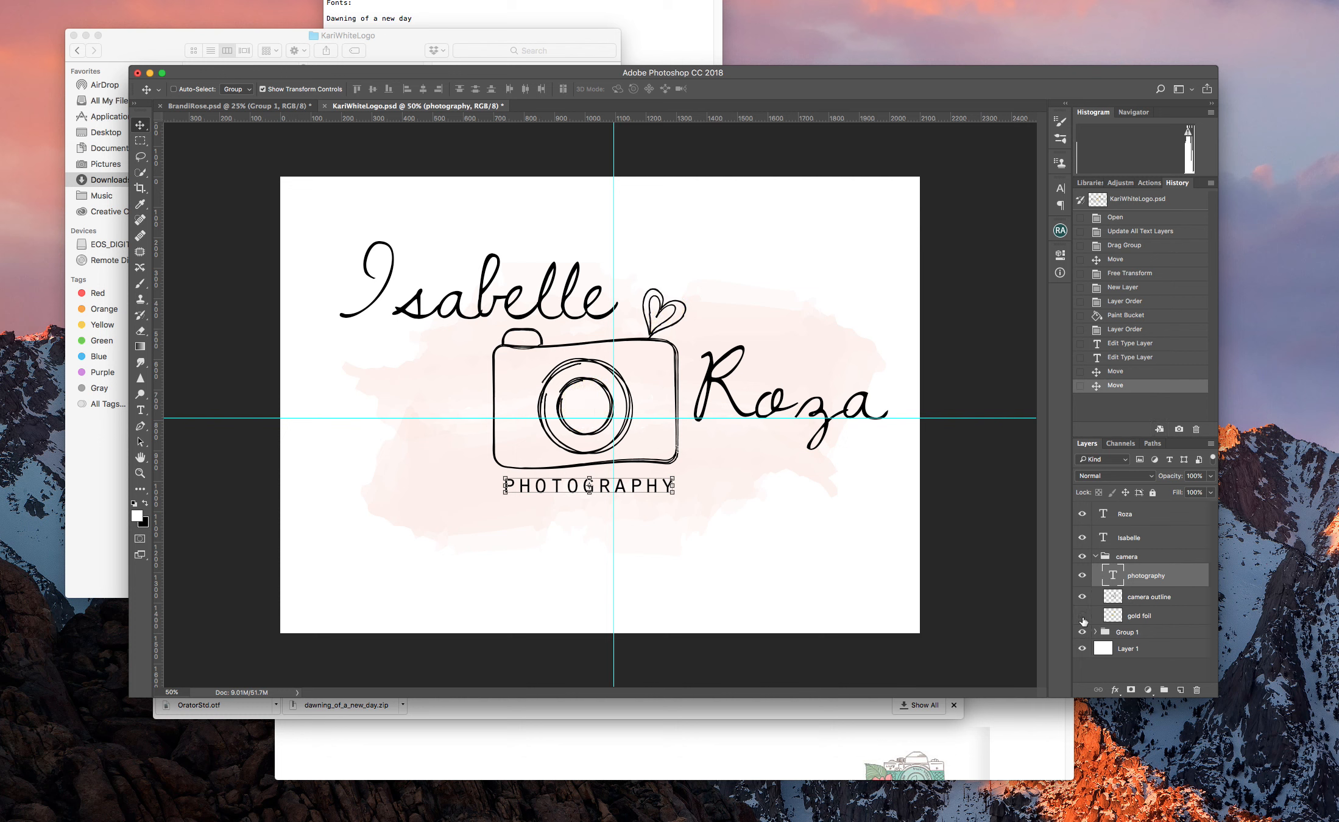
pyautogui.click(1083, 616)
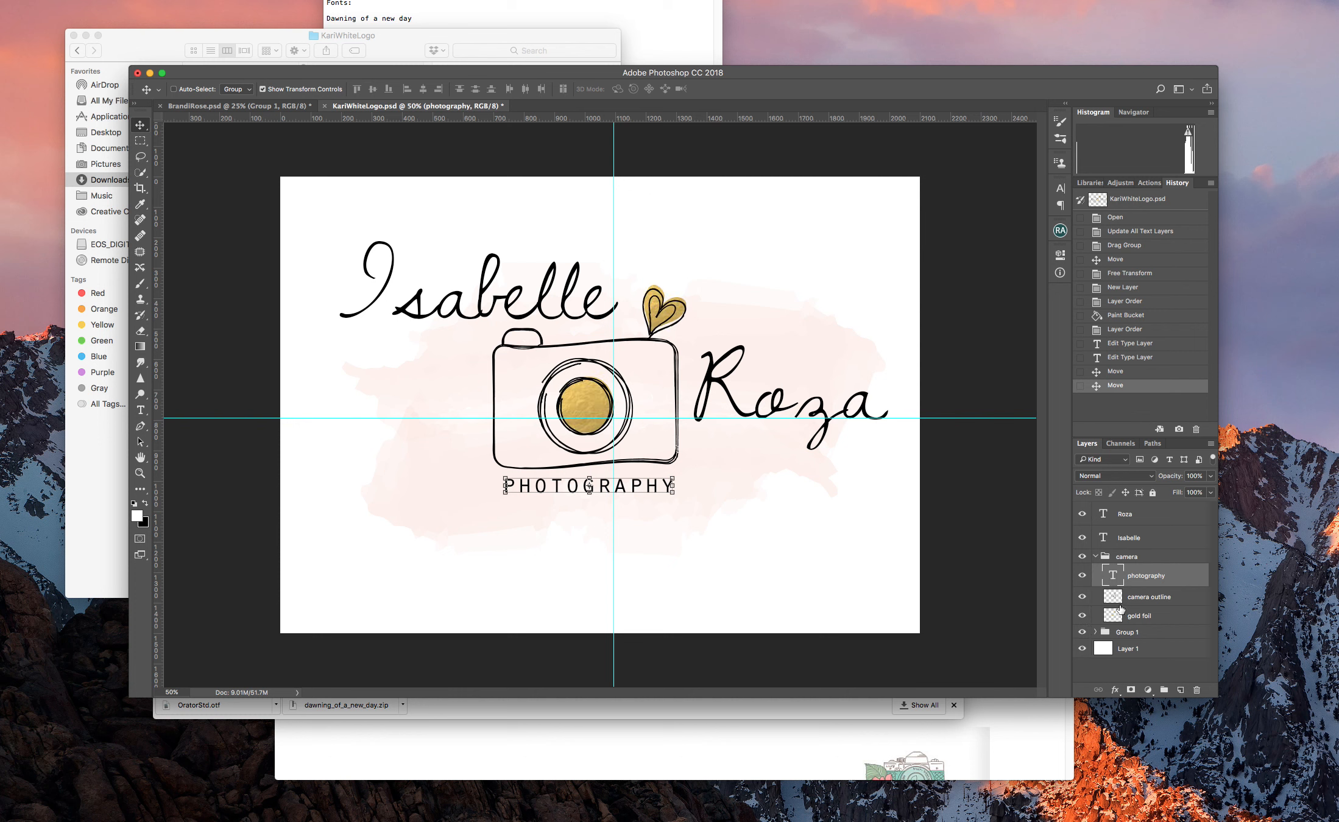
pyautogui.click(1114, 602)
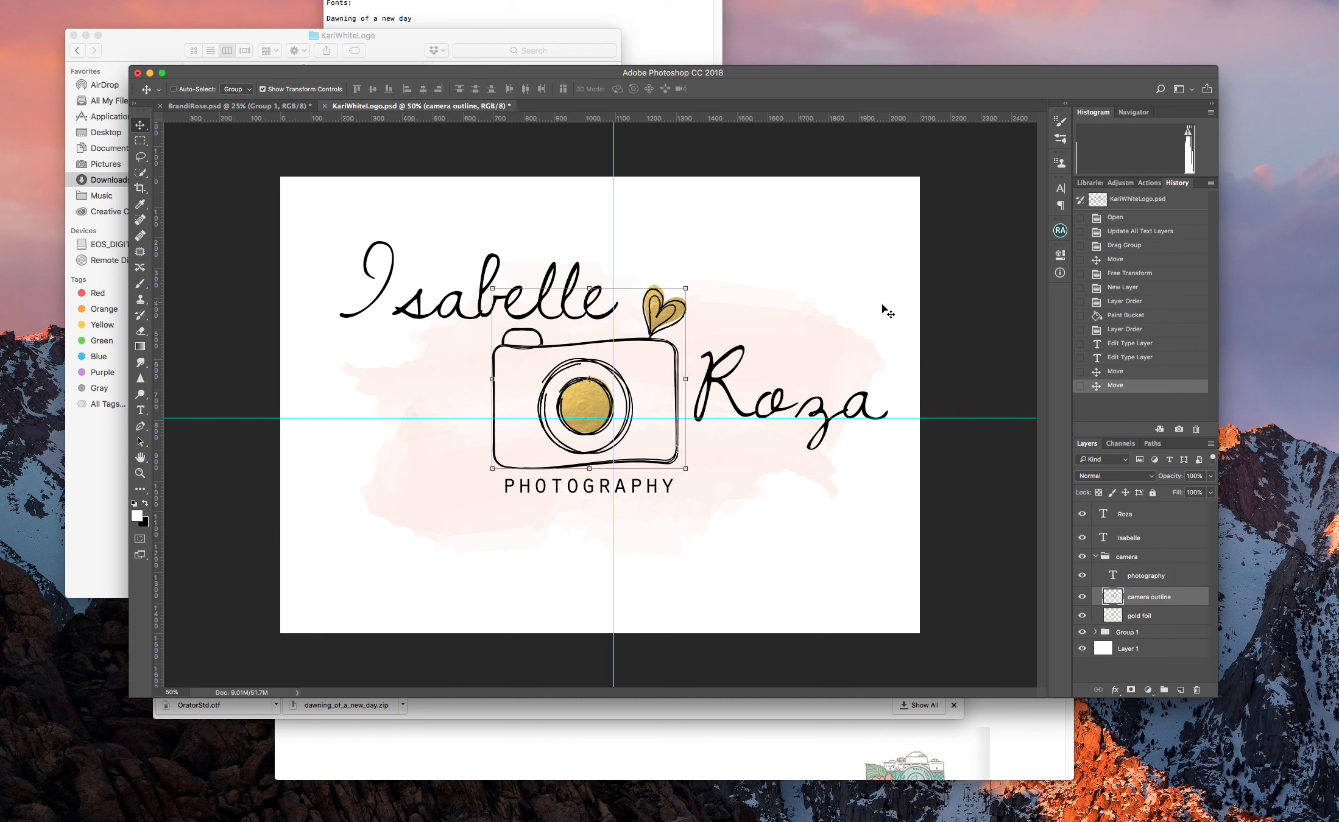
# Add an inverted rectangle mask around the heart to the camera outline layer
pyautogui.click(140, 140)
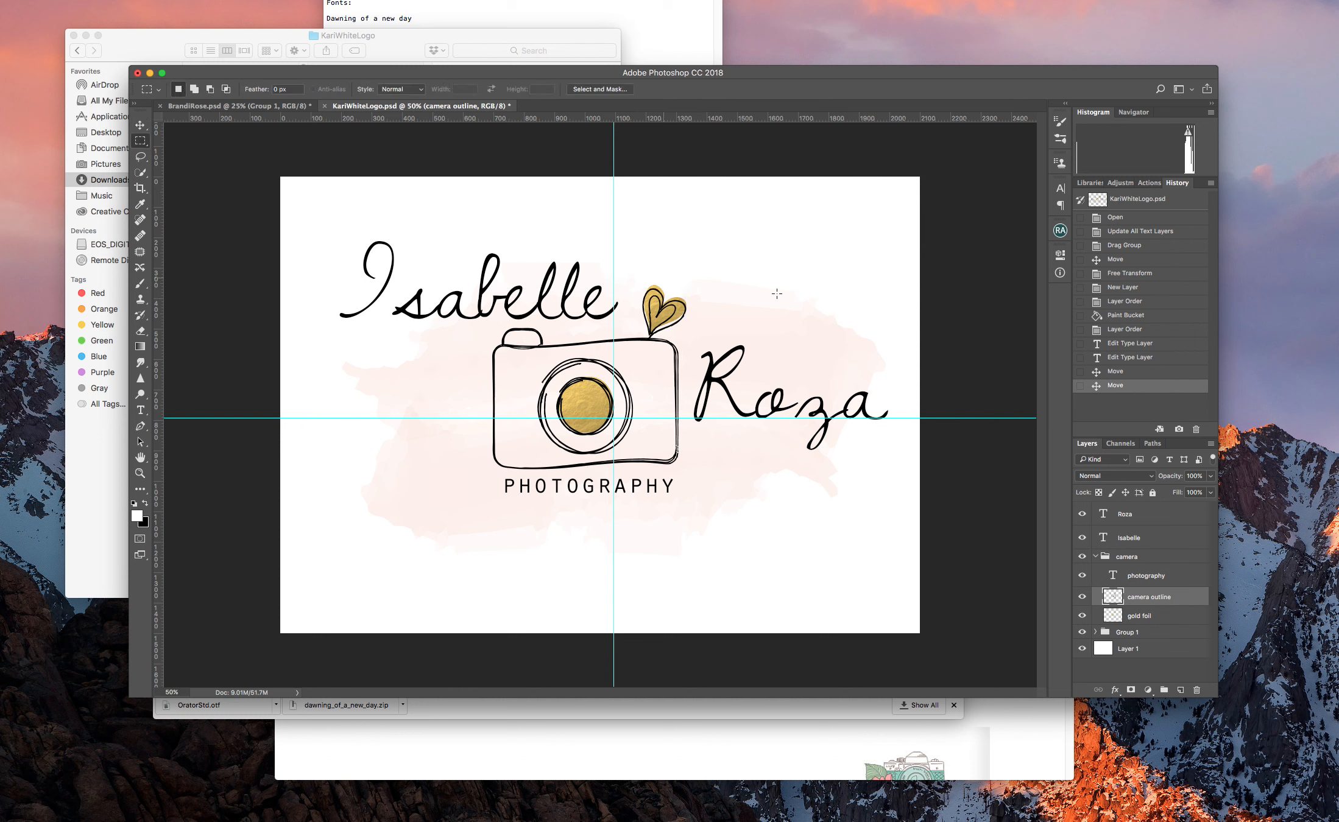
pyautogui.moveTo(631, 281); pyautogui.dragTo(693, 337)
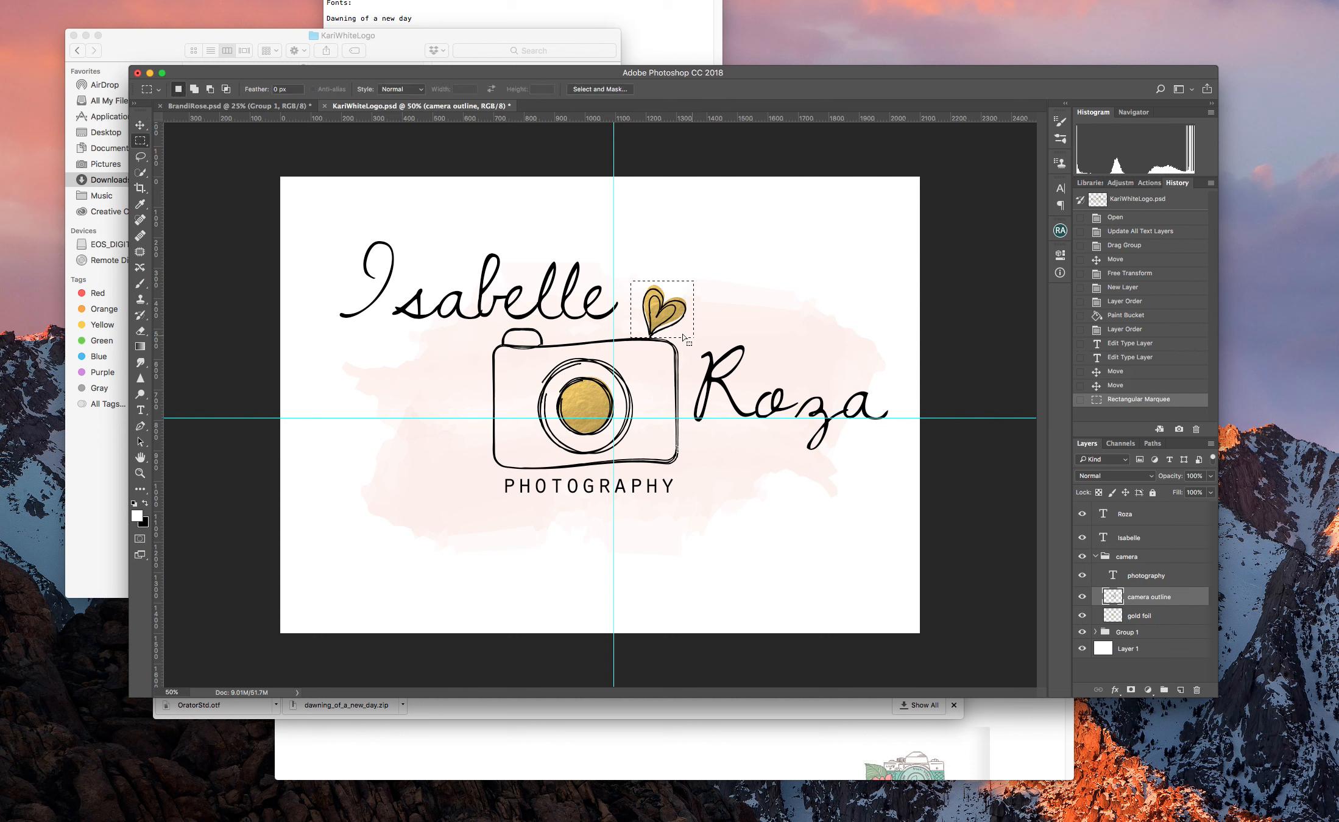
pyautogui.click(1130, 690)
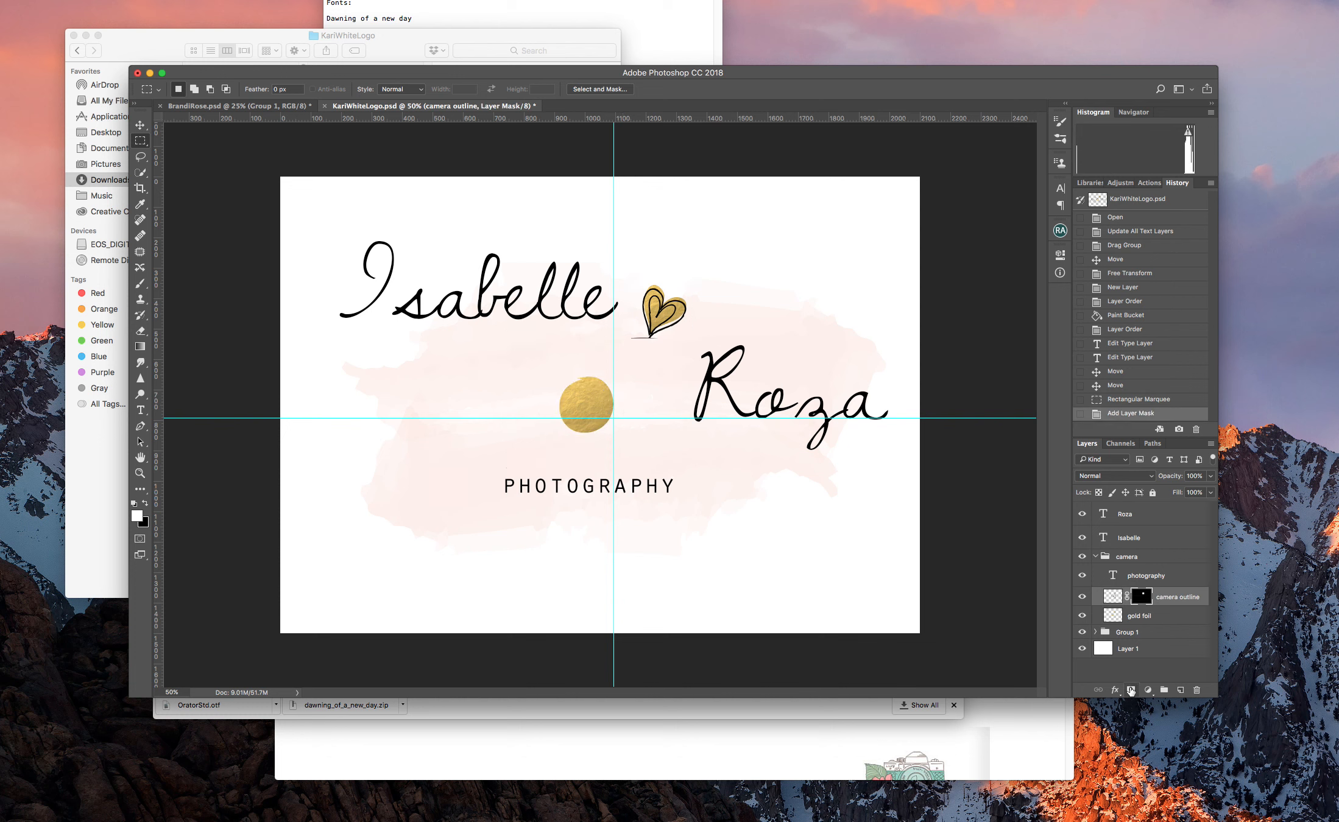
pyautogui.doubleClick(1148, 602)
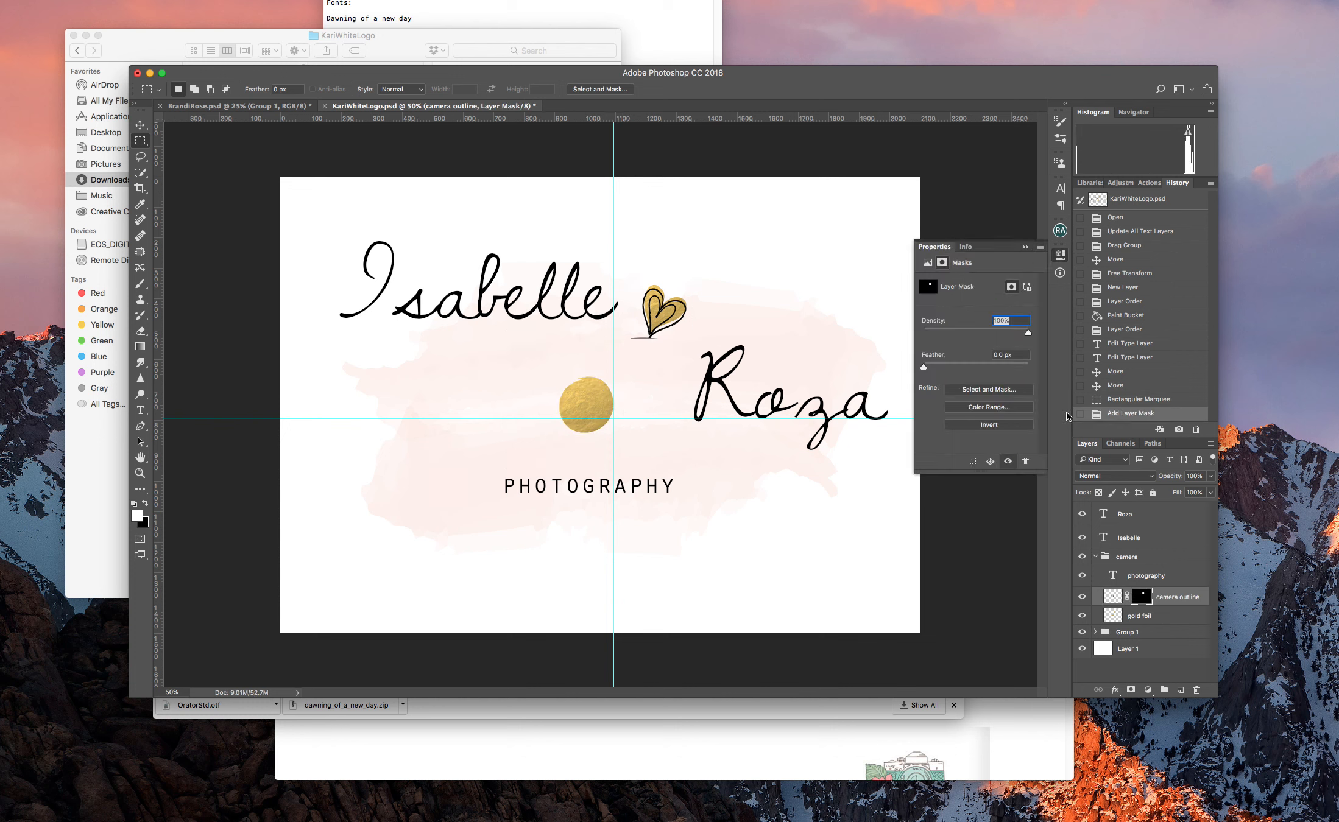
pyautogui.click(996, 424)
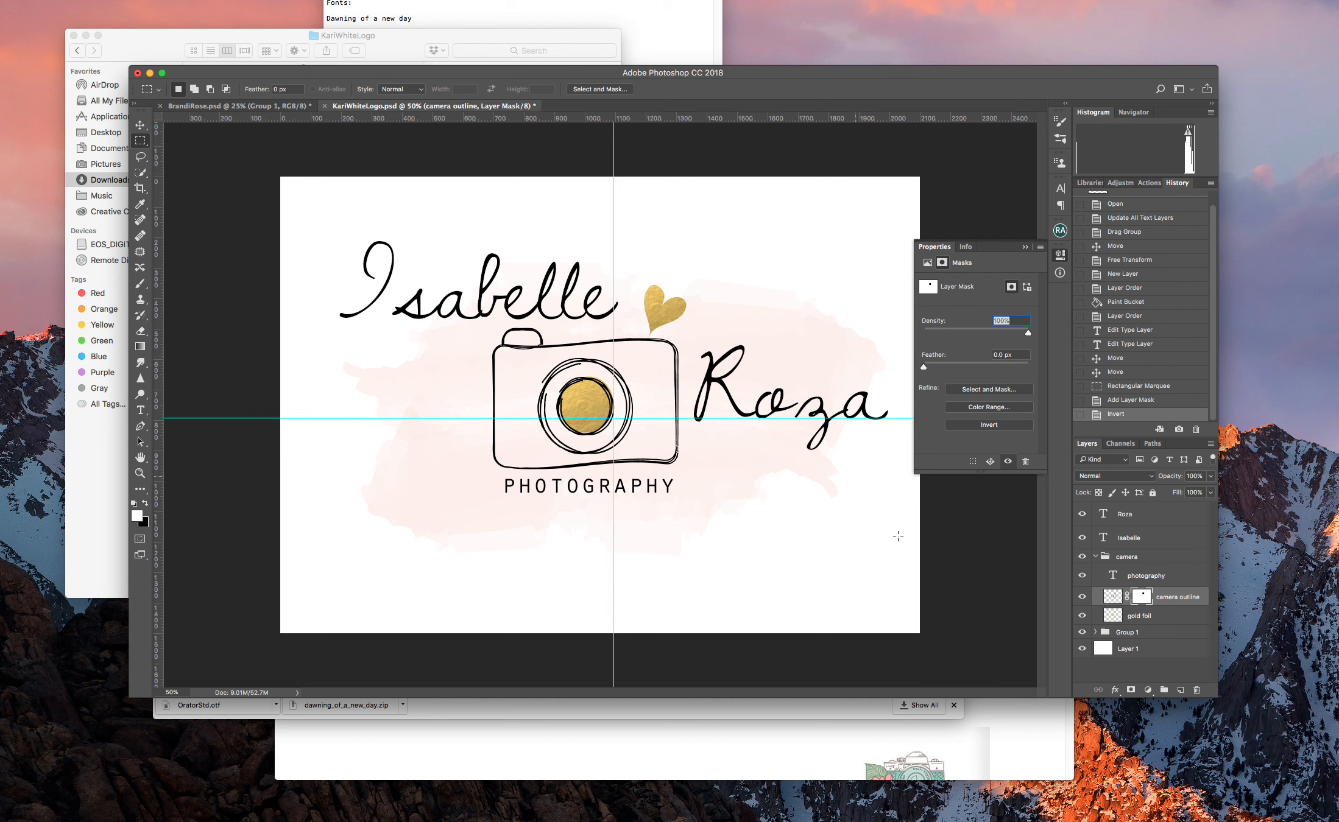
pyautogui.click(1141, 618)
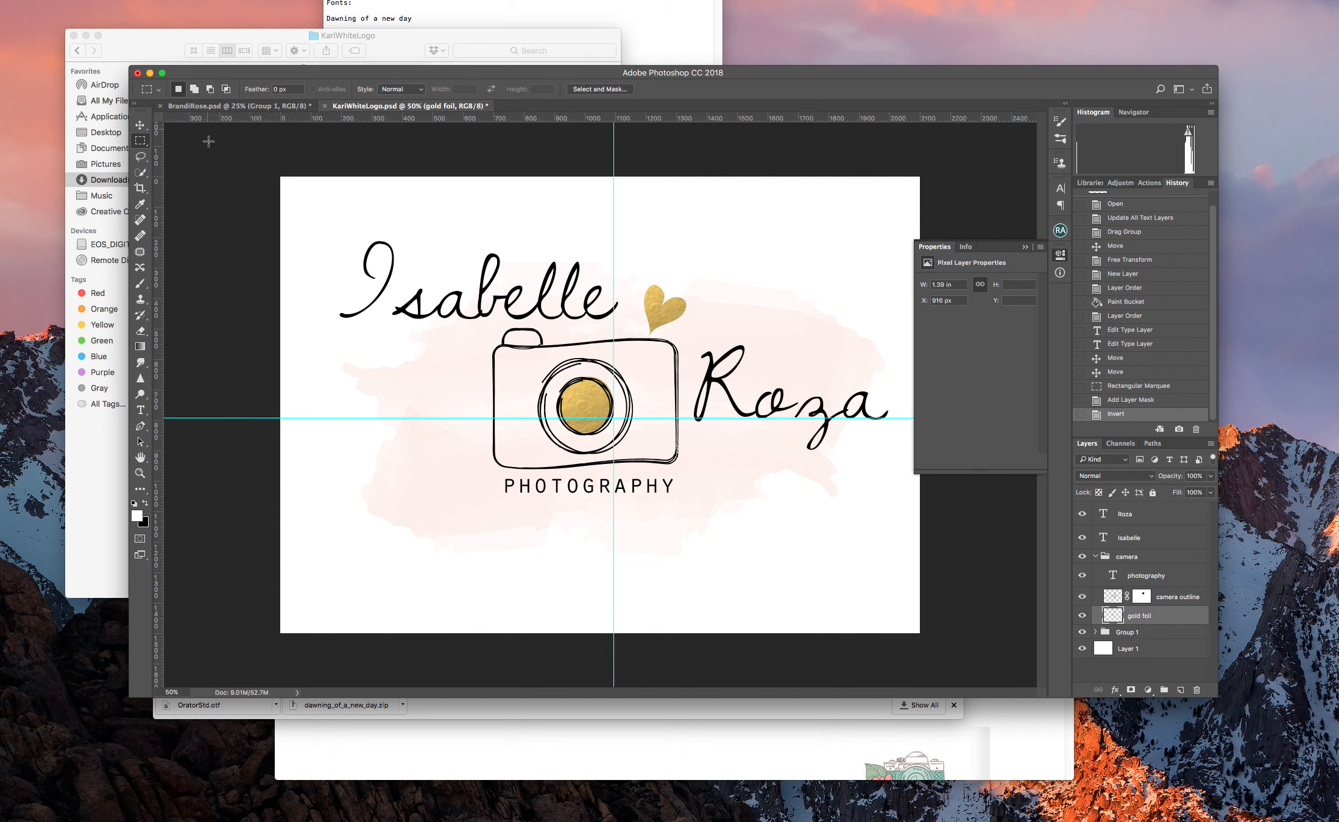
# Select the gold heart and move it to the upper right above Roza
pyautogui.moveTo(629, 282); pyautogui.dragTo(697, 337)
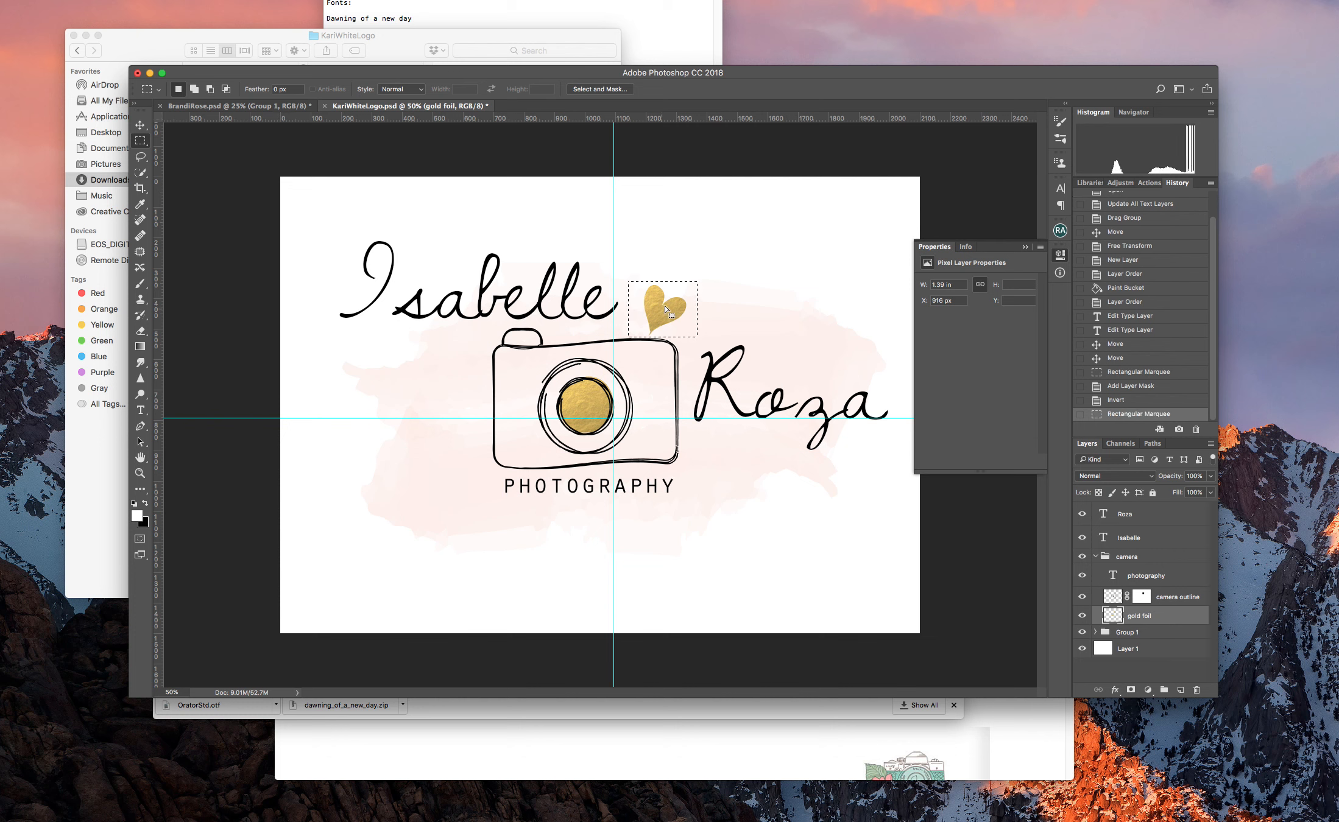
pyautogui.click(140, 125)
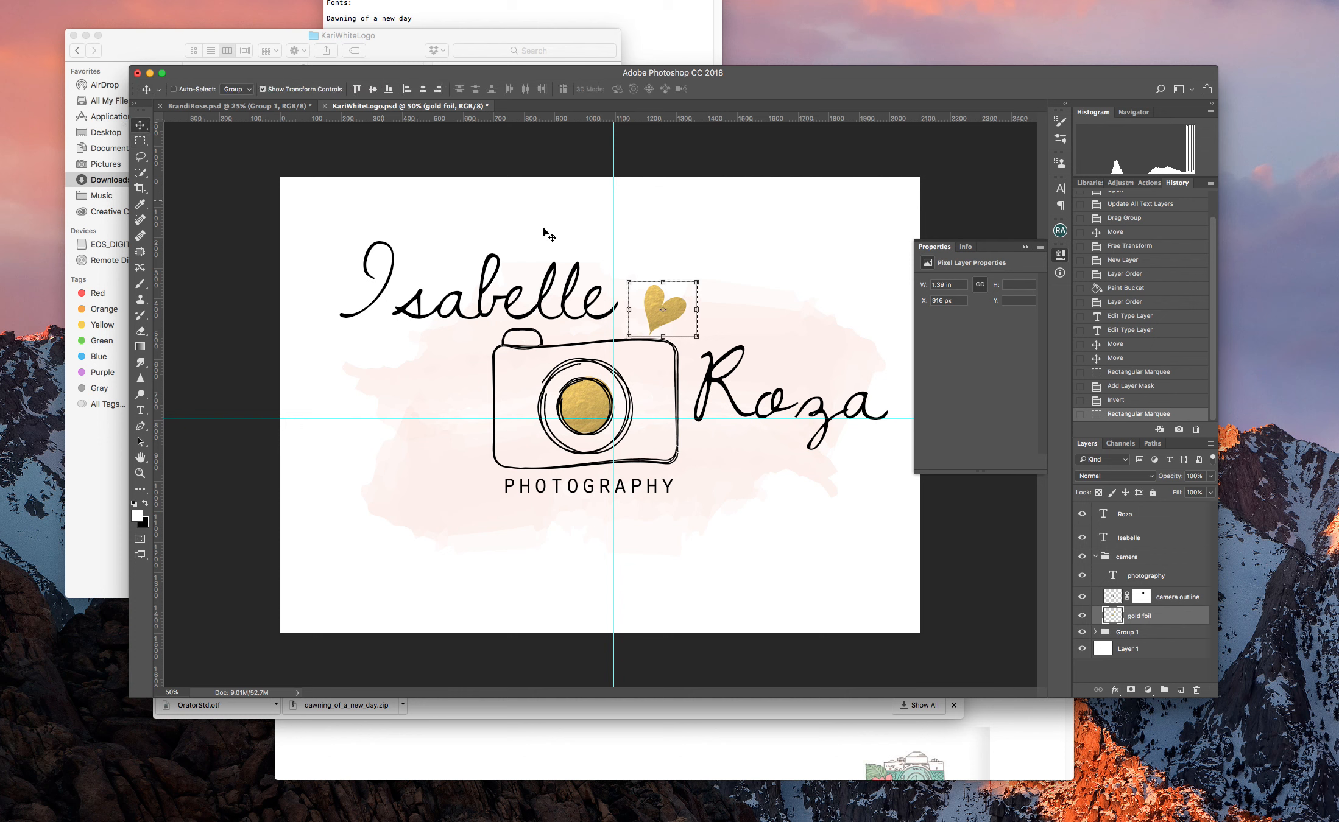
pyautogui.moveTo(649, 297); pyautogui.dragTo(594, 371)
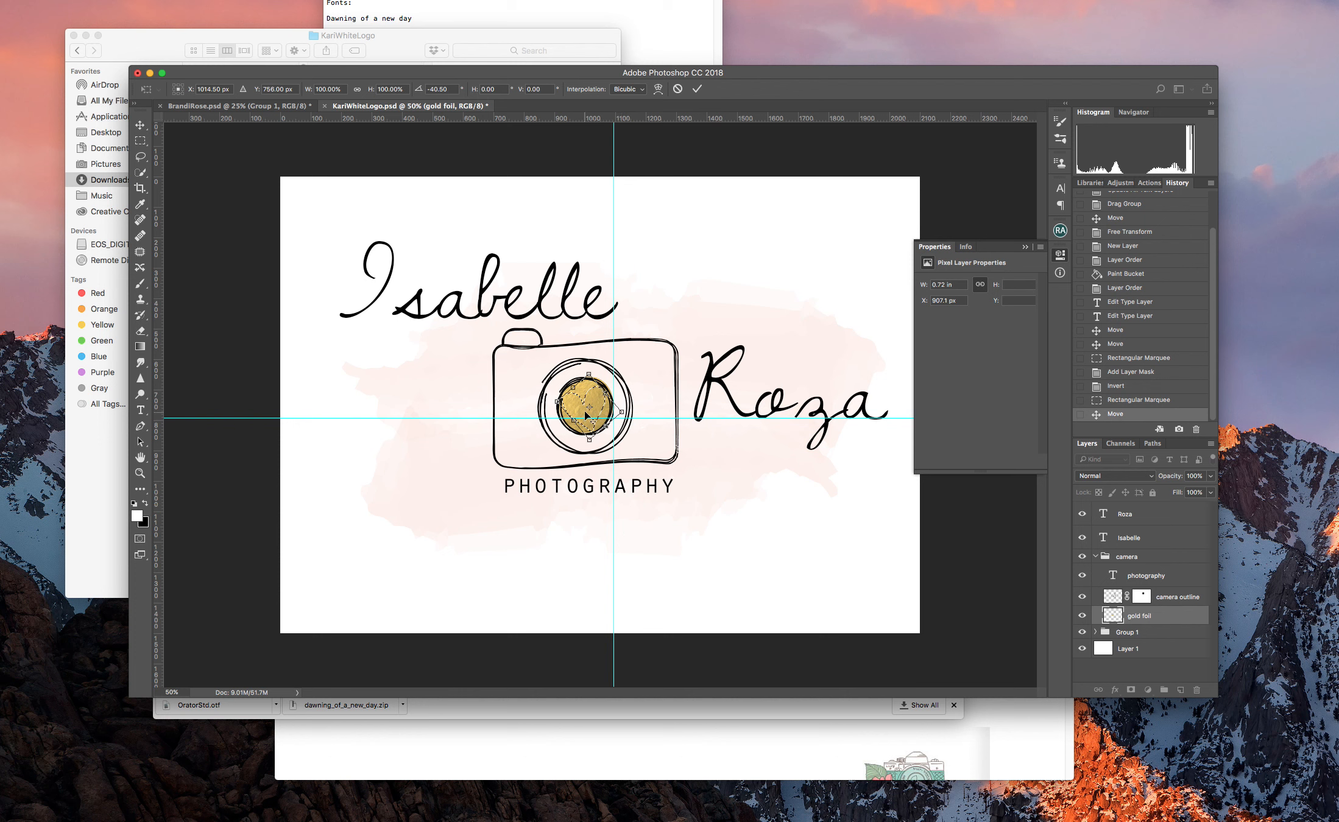
pyautogui.moveTo(585, 416); pyautogui.dragTo(722, 272)
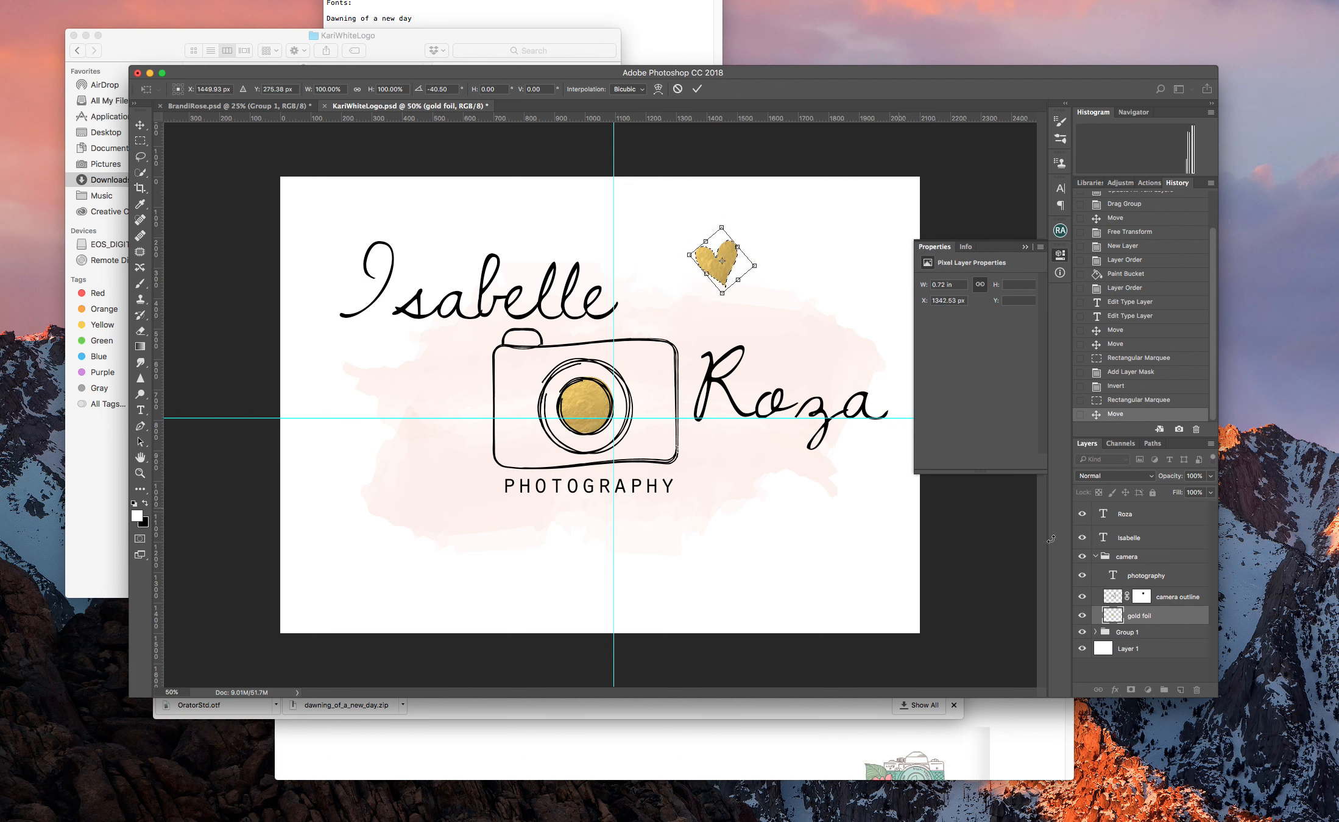
# Apply the heart transform and marquee a rectangle around the camera lens
pyautogui.click(140, 141)
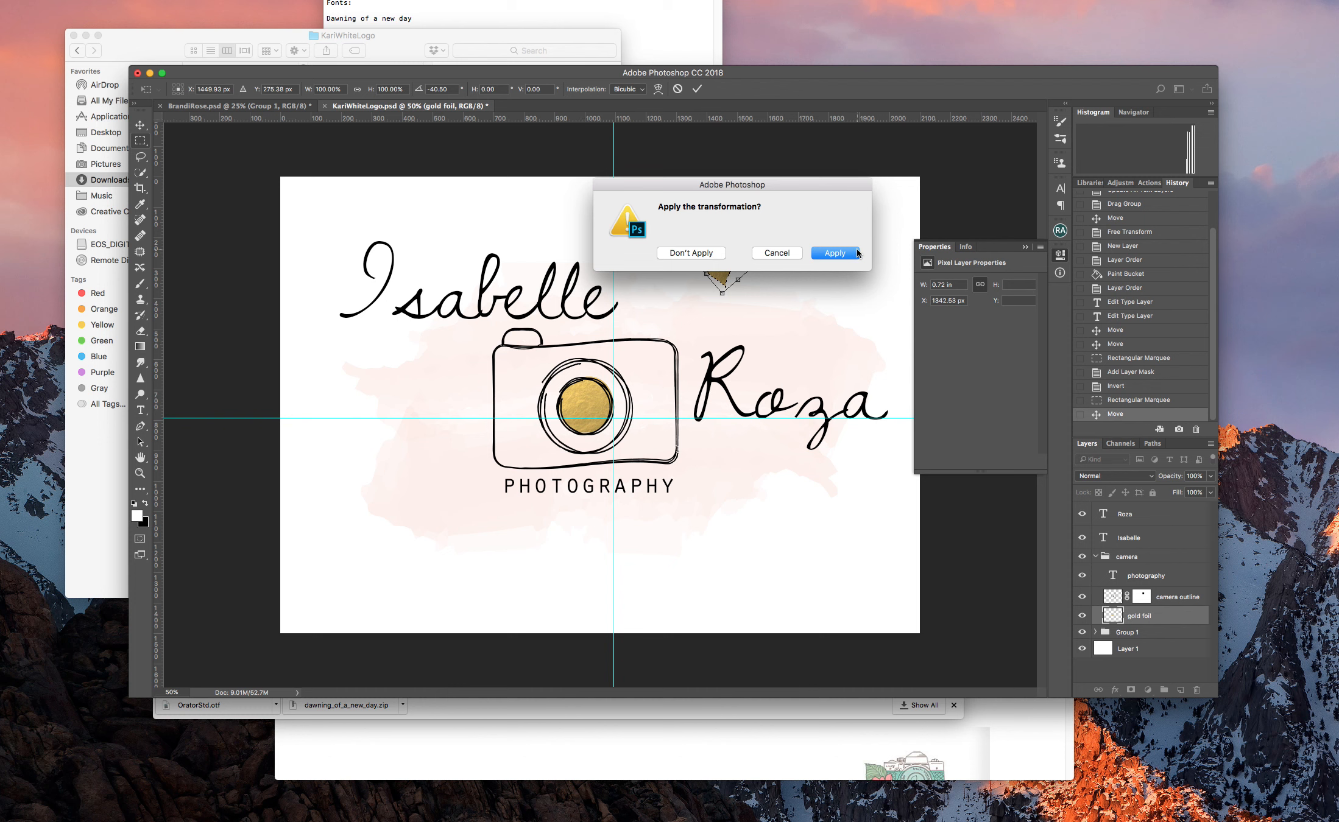
pyautogui.click(856, 253)
pyautogui.moveTo(540, 369); pyautogui.dragTo(638, 460)
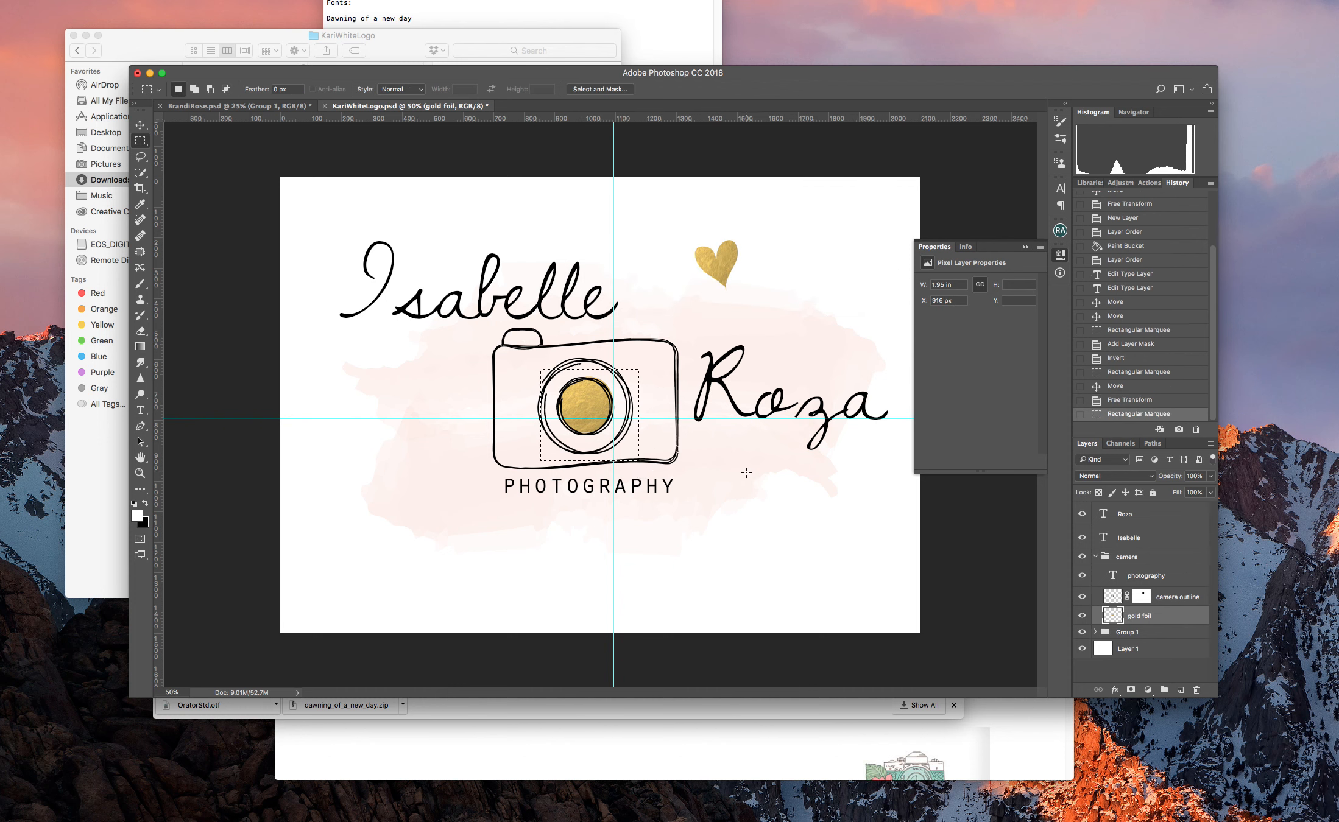
# Add an inverted layer mask to the gold foil layer and drag the gold heart into the camera lens
pyautogui.click(1130, 690)
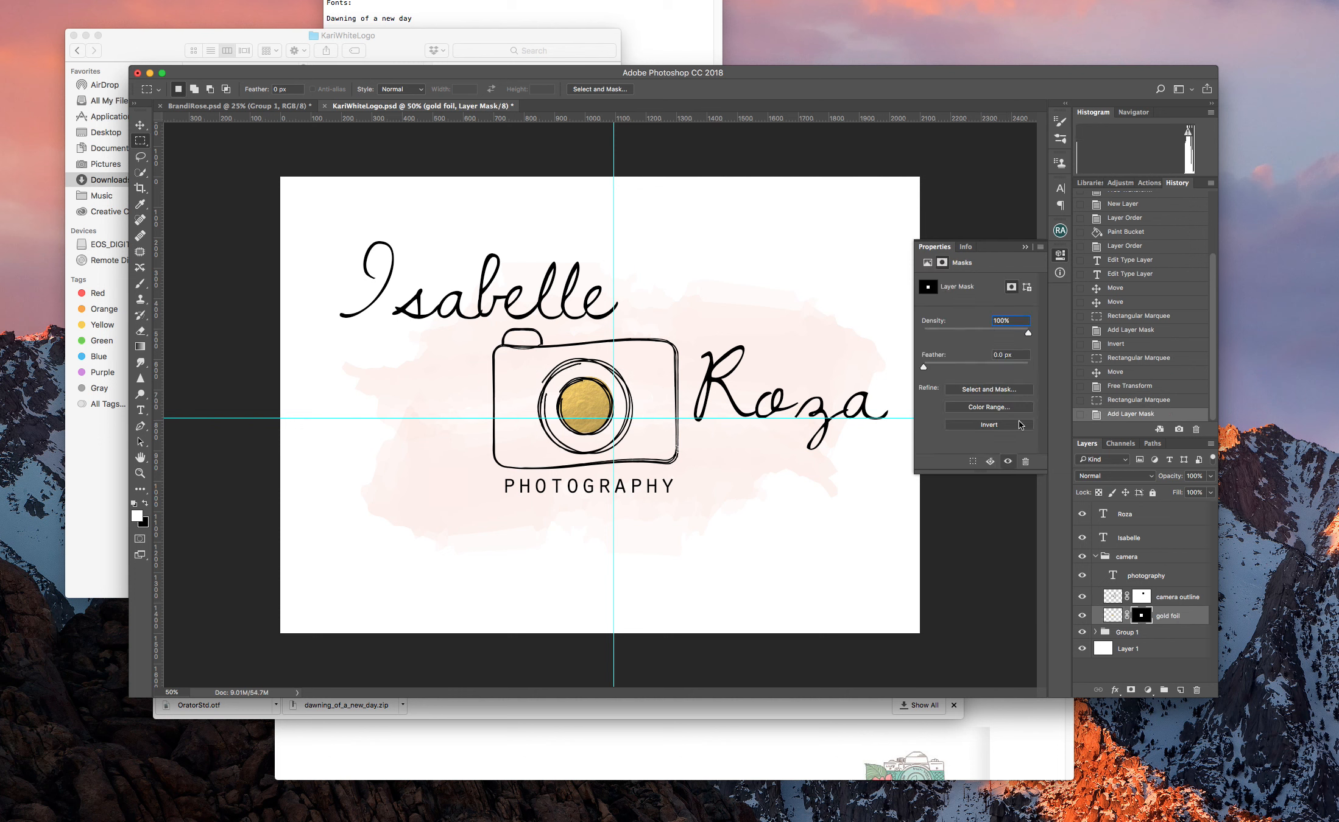
pyautogui.click(1001, 426)
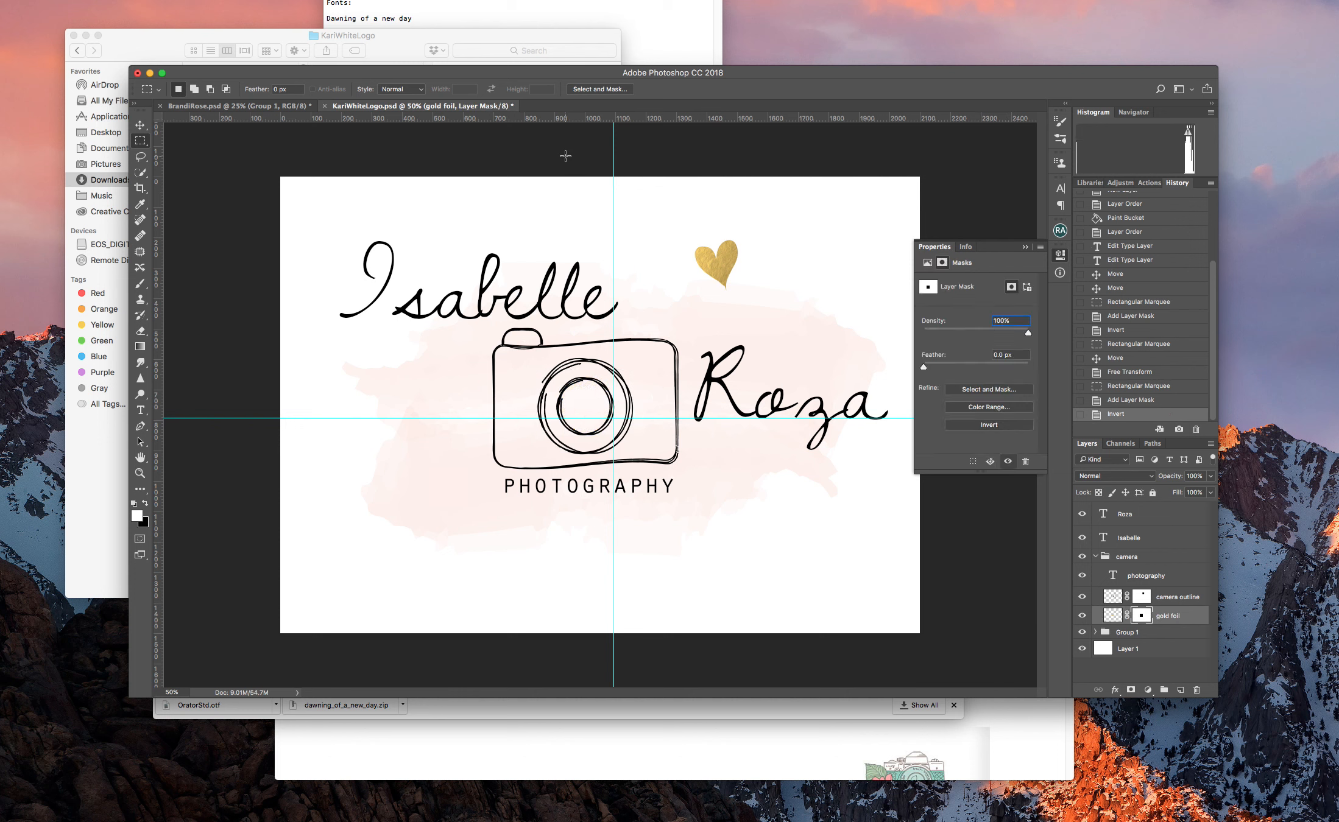
pyautogui.click(141, 125)
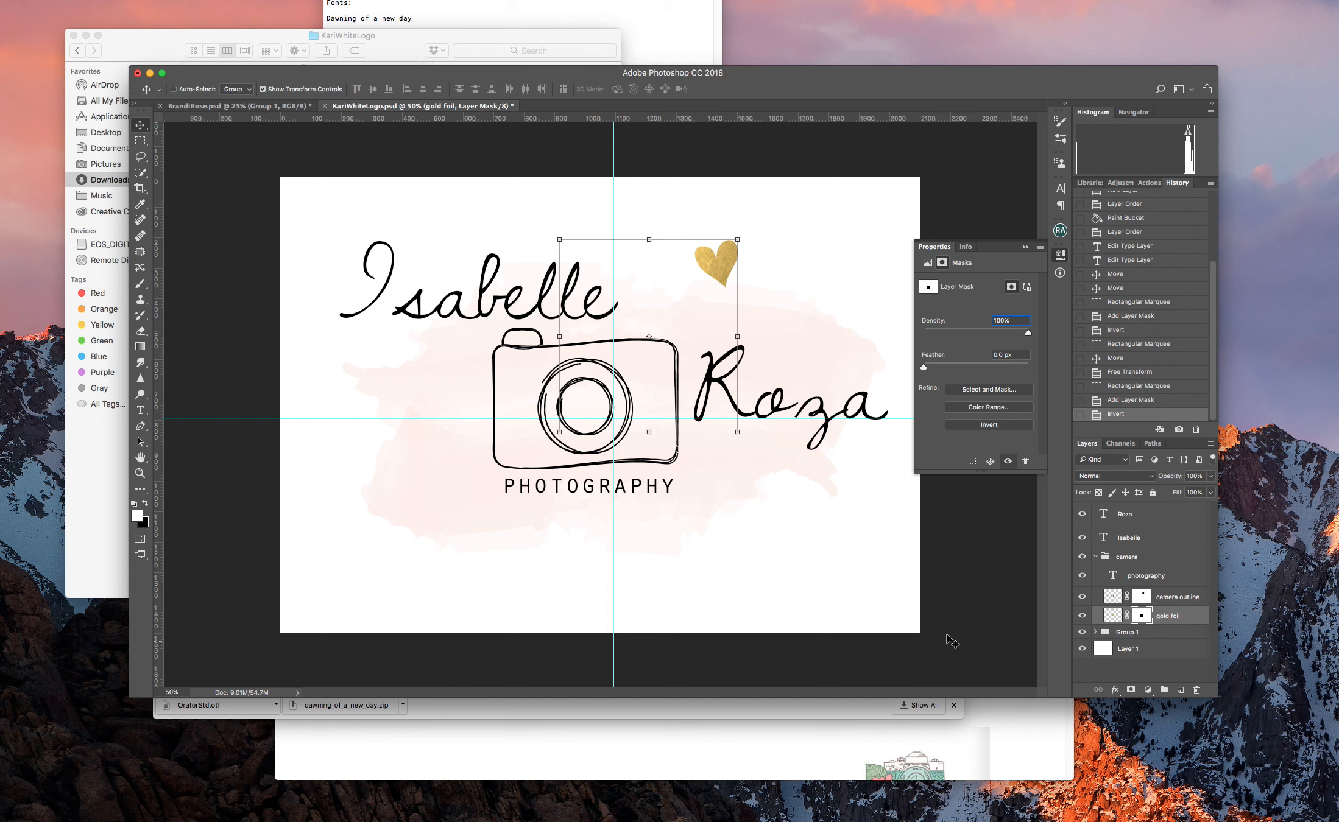
pyautogui.moveTo(677, 283); pyautogui.dragTo(593, 412)
# Scale the gold heart to about 86%, recentre it inside the lens, and apply the transform
pyautogui.click(609, 367)
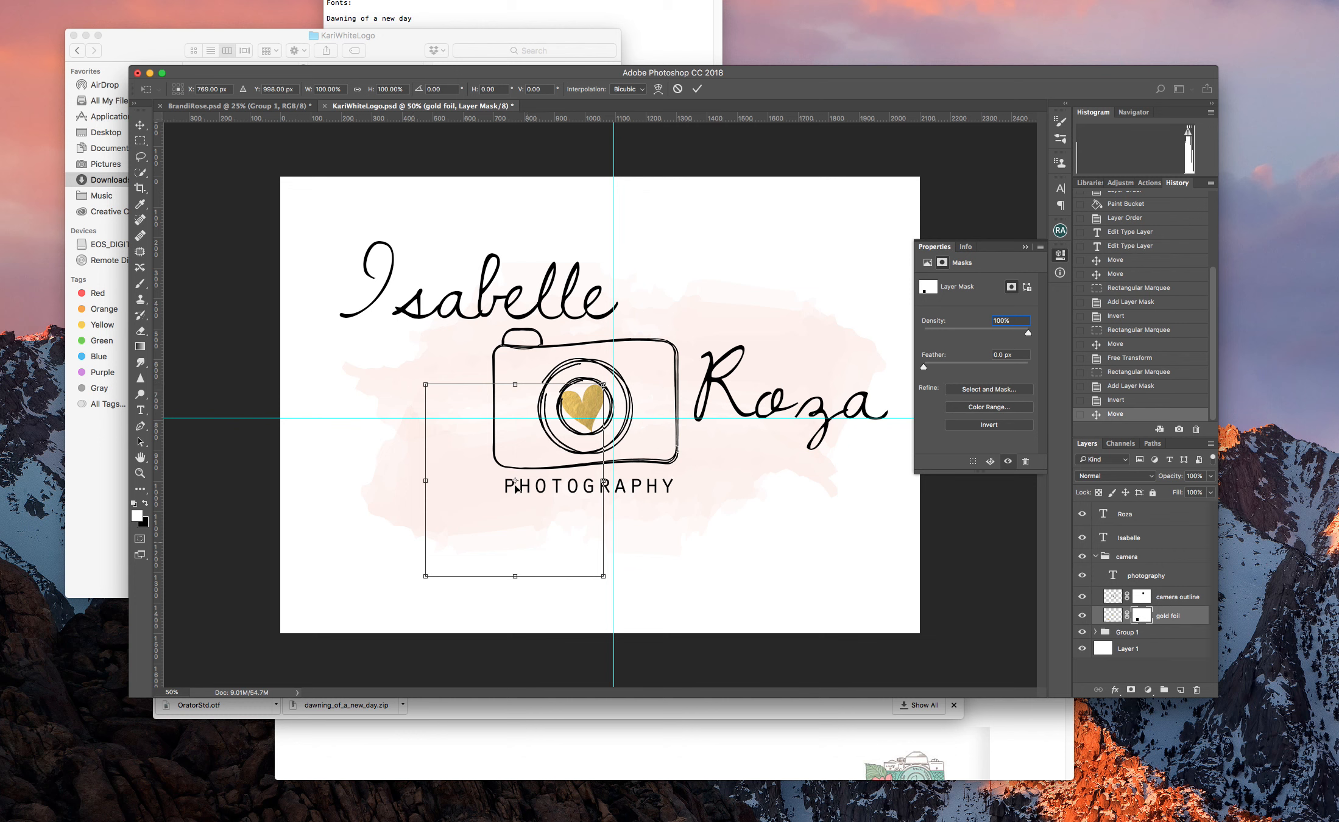
pyautogui.moveTo(426, 384); pyautogui.dragTo(450, 410)
pyautogui.moveTo(524, 481); pyautogui.dragTo(522, 457)
pyautogui.click(140, 157)
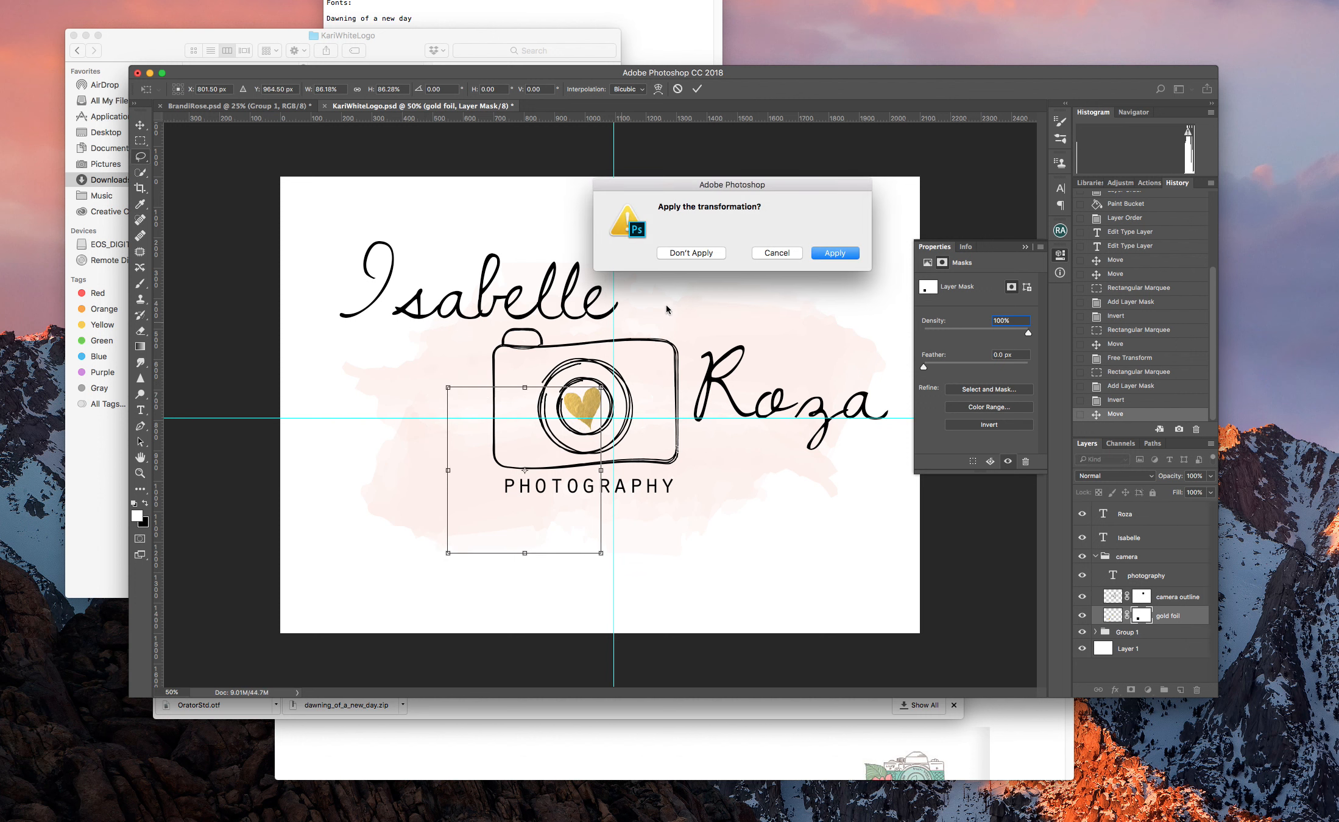
pyautogui.click(831, 252)
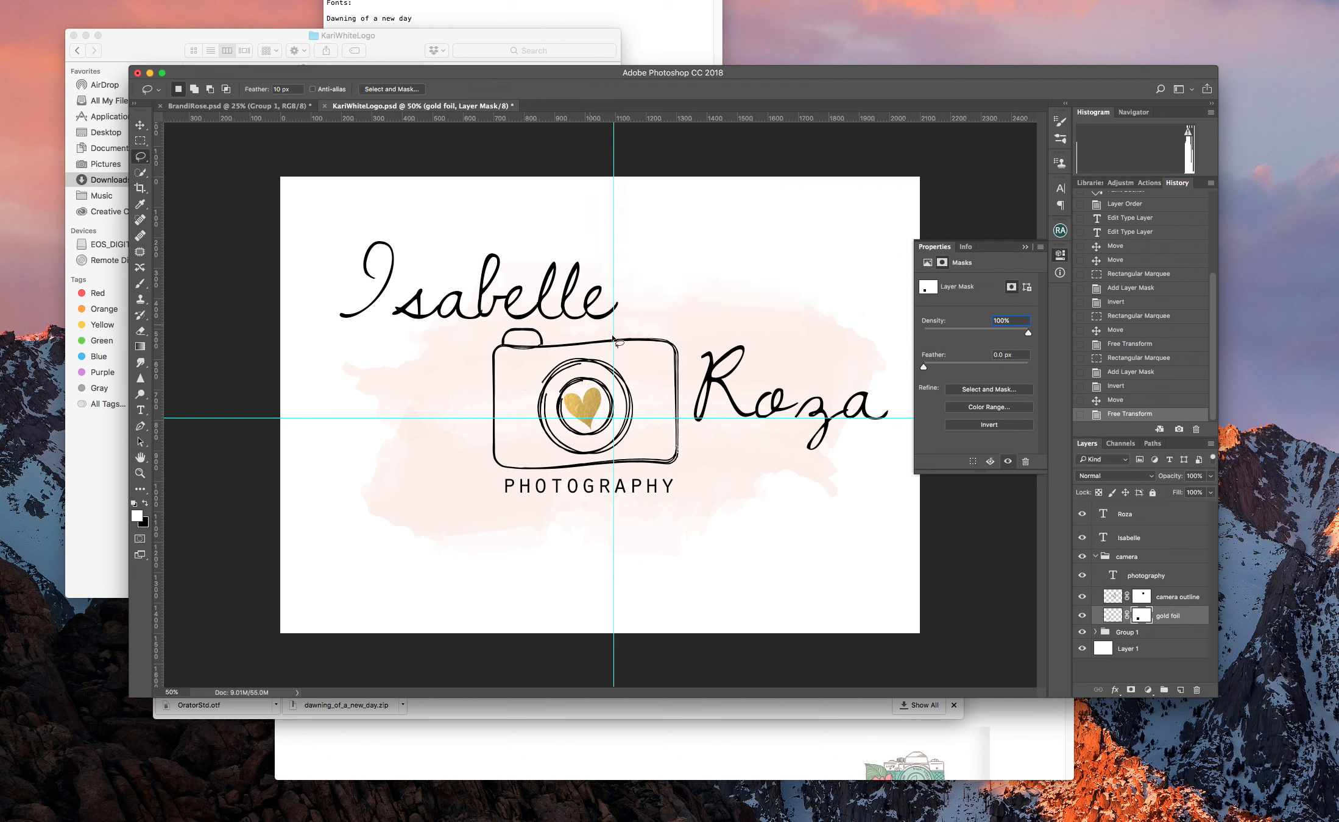
# Toggle the pink watercolour background off and on, then bring up the File menu toward Edit
pyautogui.click(1084, 632)
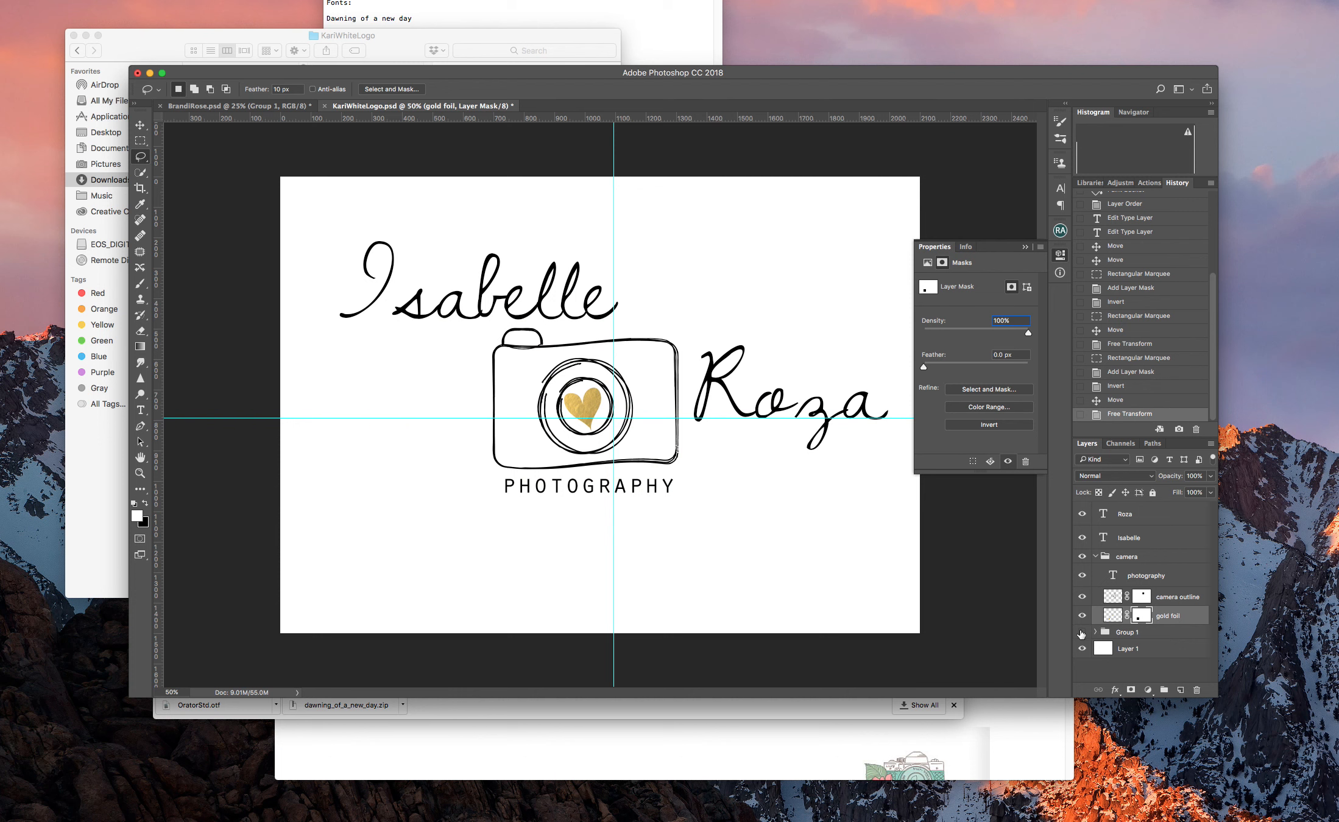
pyautogui.click(1082, 633)
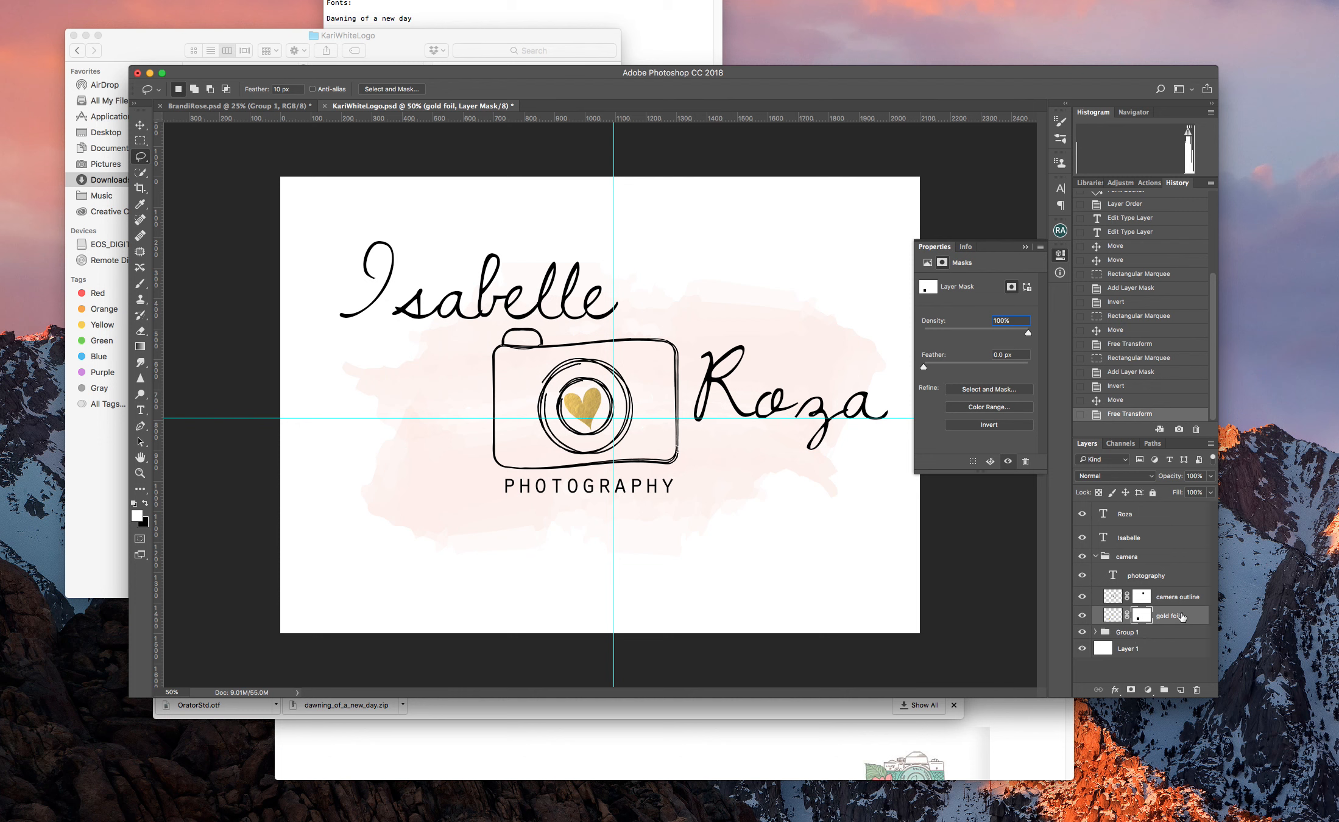
pyautogui.click(54, 1)
pyautogui.moveTo(76, 2)
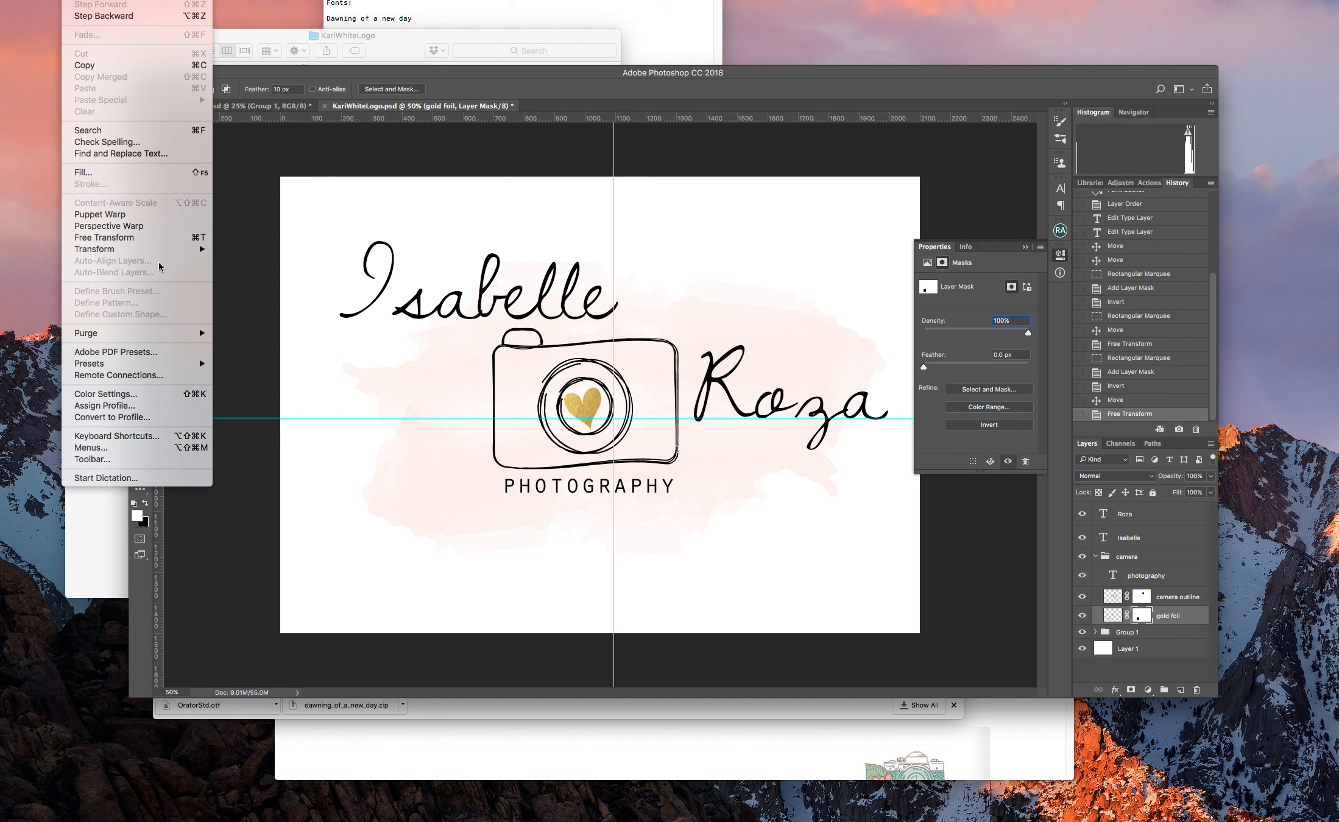
# With the Roza layer selected, define the logo as a brush preset named 'Isabelle Roza 2'
pyautogui.click(254, 82)
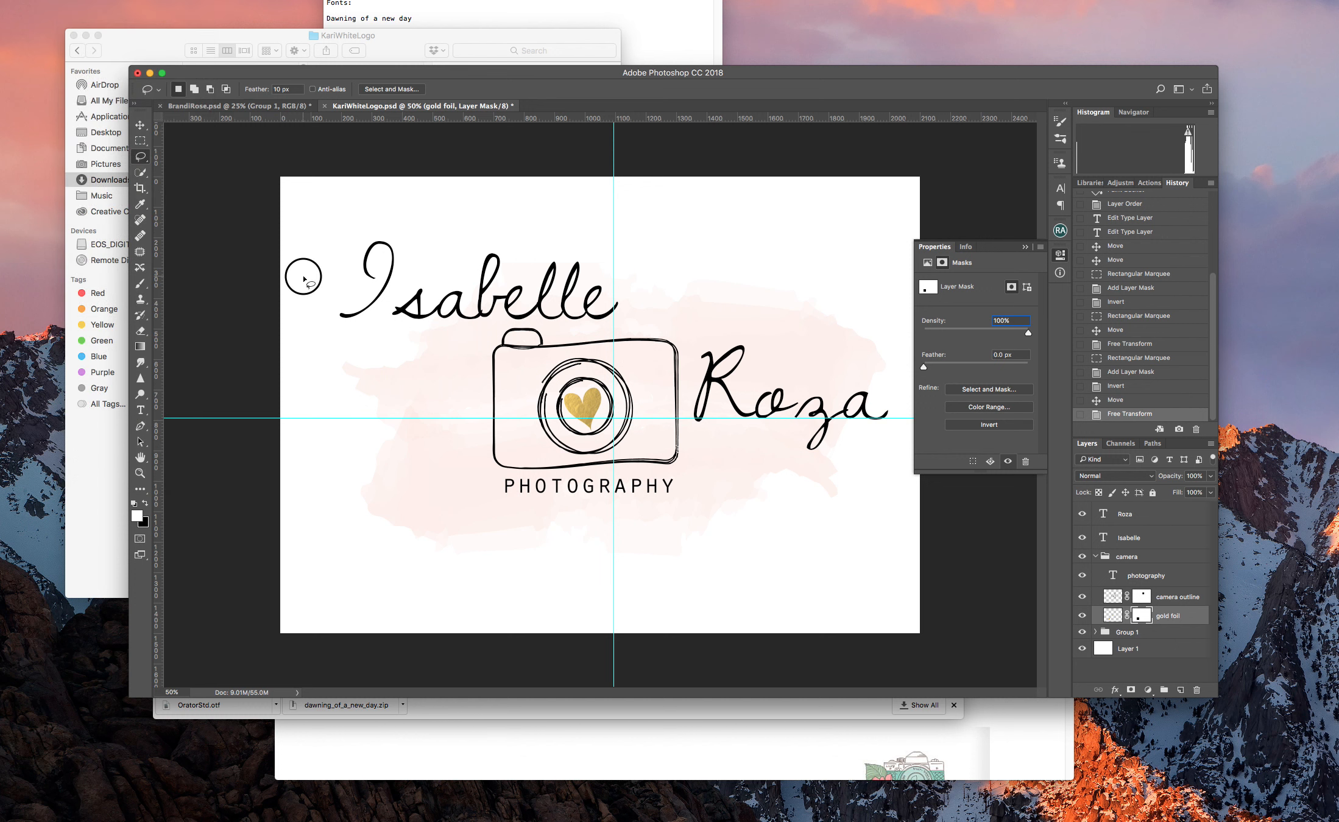
pyautogui.click(1141, 516)
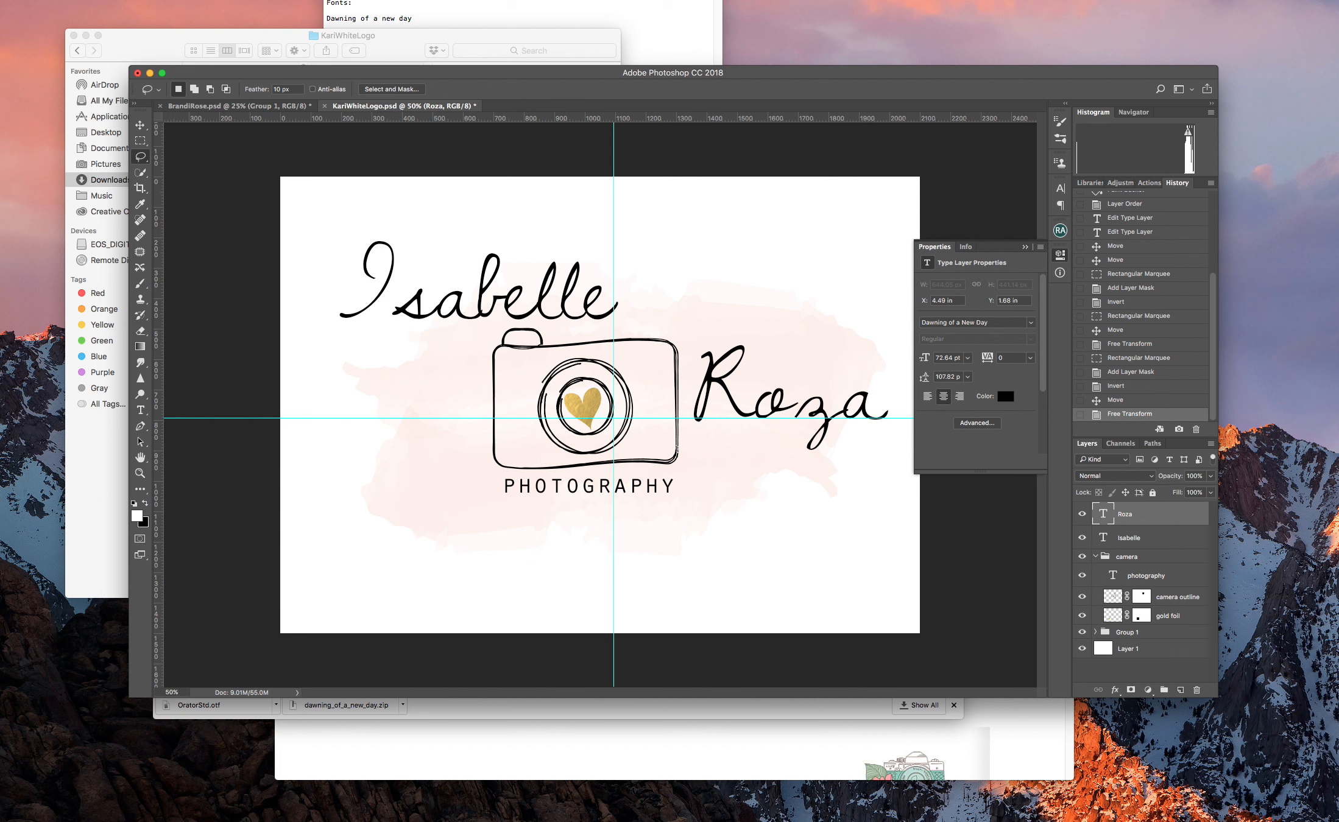
pyautogui.click(74, 1)
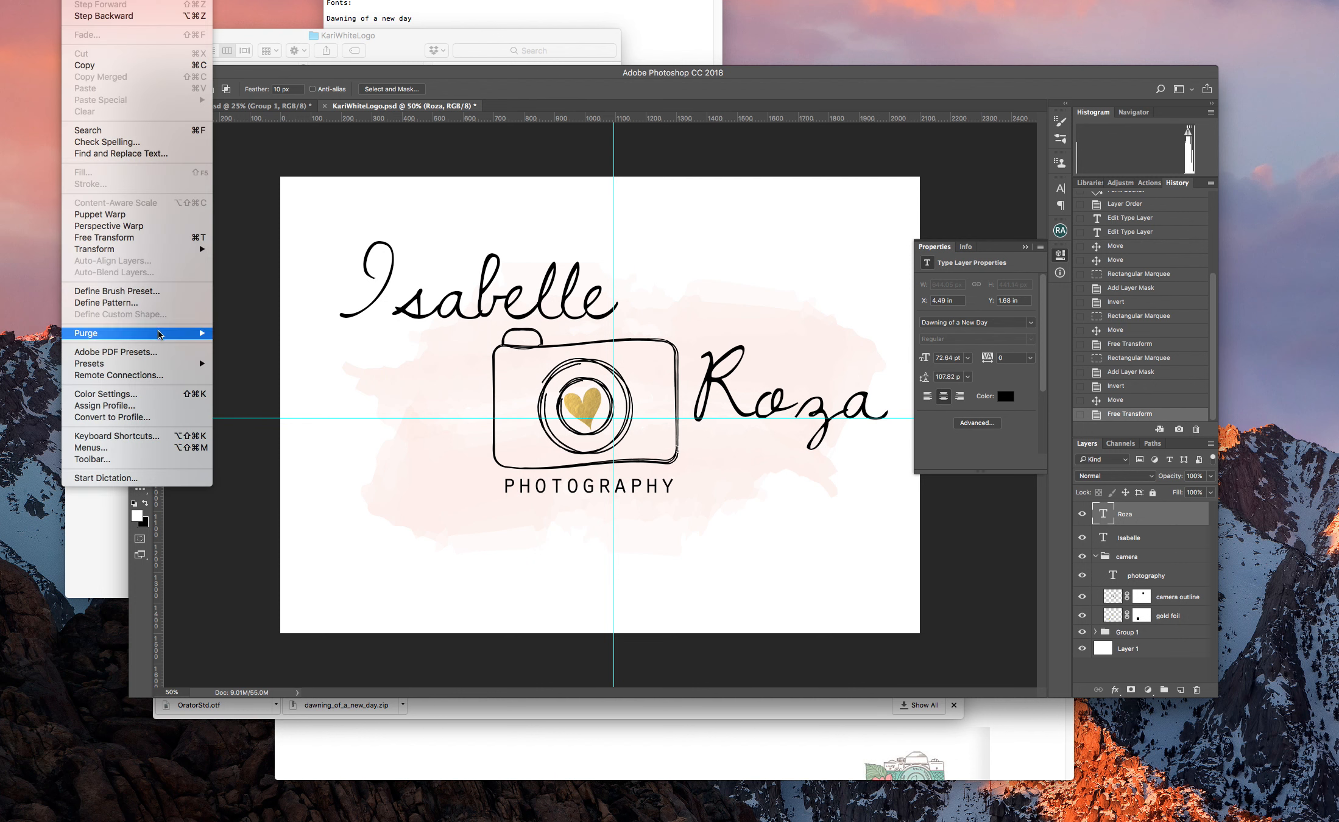
pyautogui.click(151, 295)
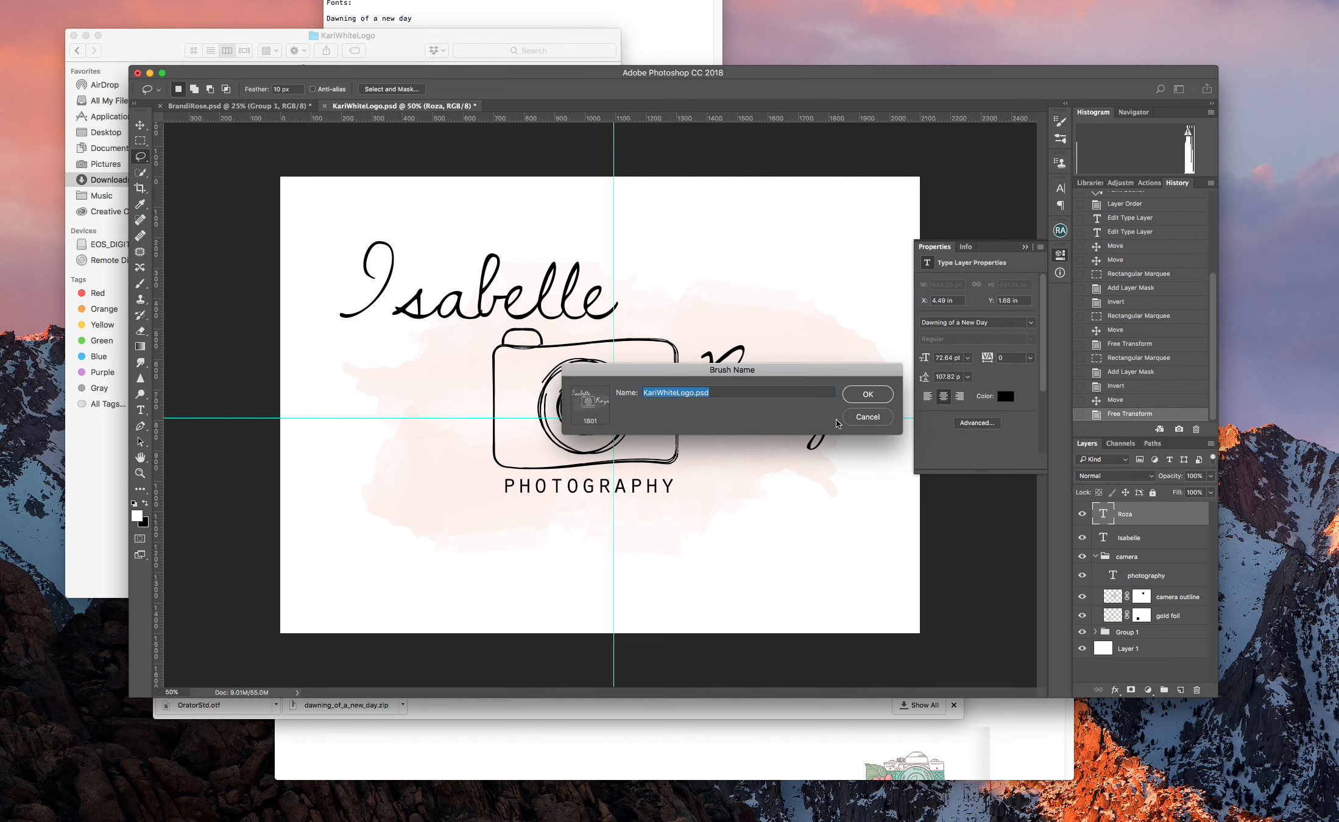
pyautogui.write('Isabelle Roza 2')
pyautogui.click(879, 394)
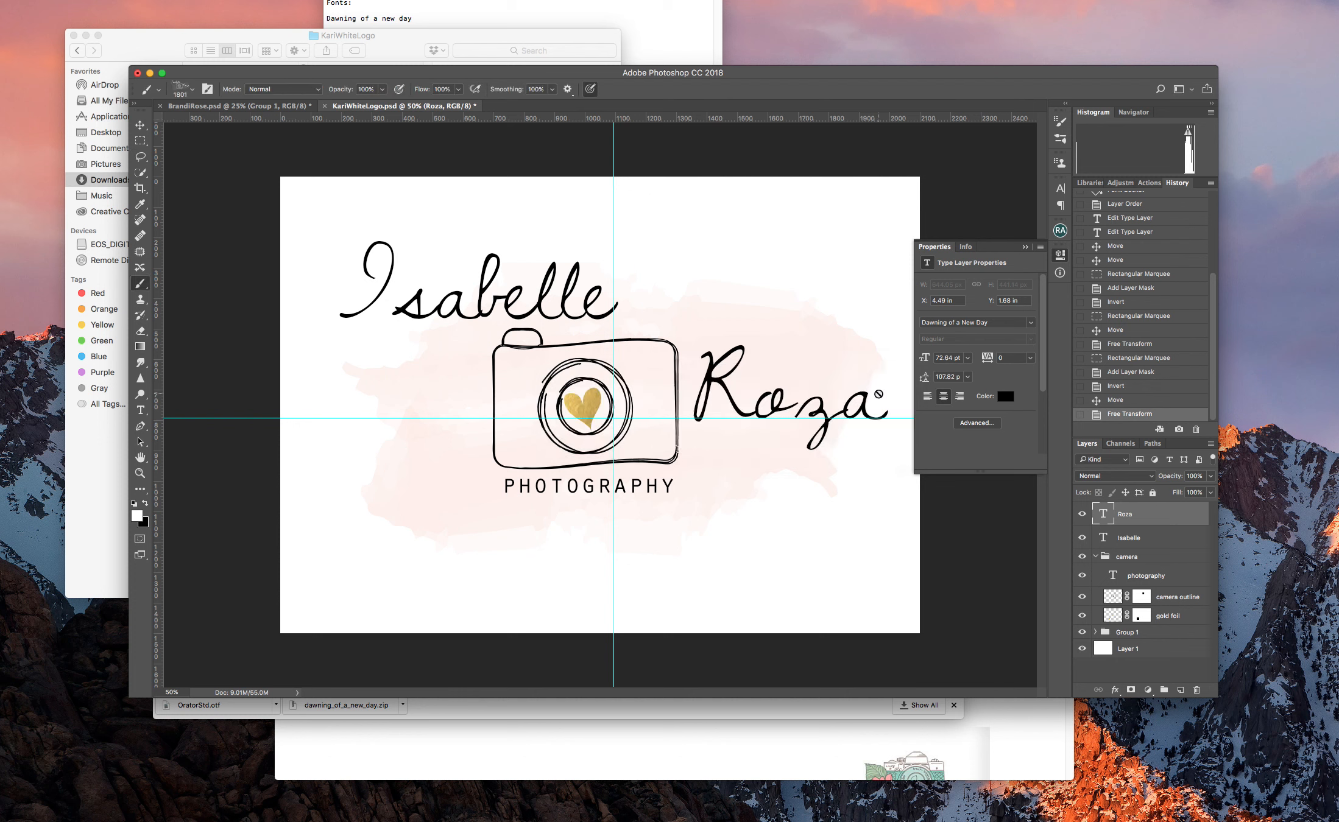
# Add empty Layer 2, group the logo layers from Roza to Group 1 into Group 2, and hide it
pyautogui.click(1180, 690)
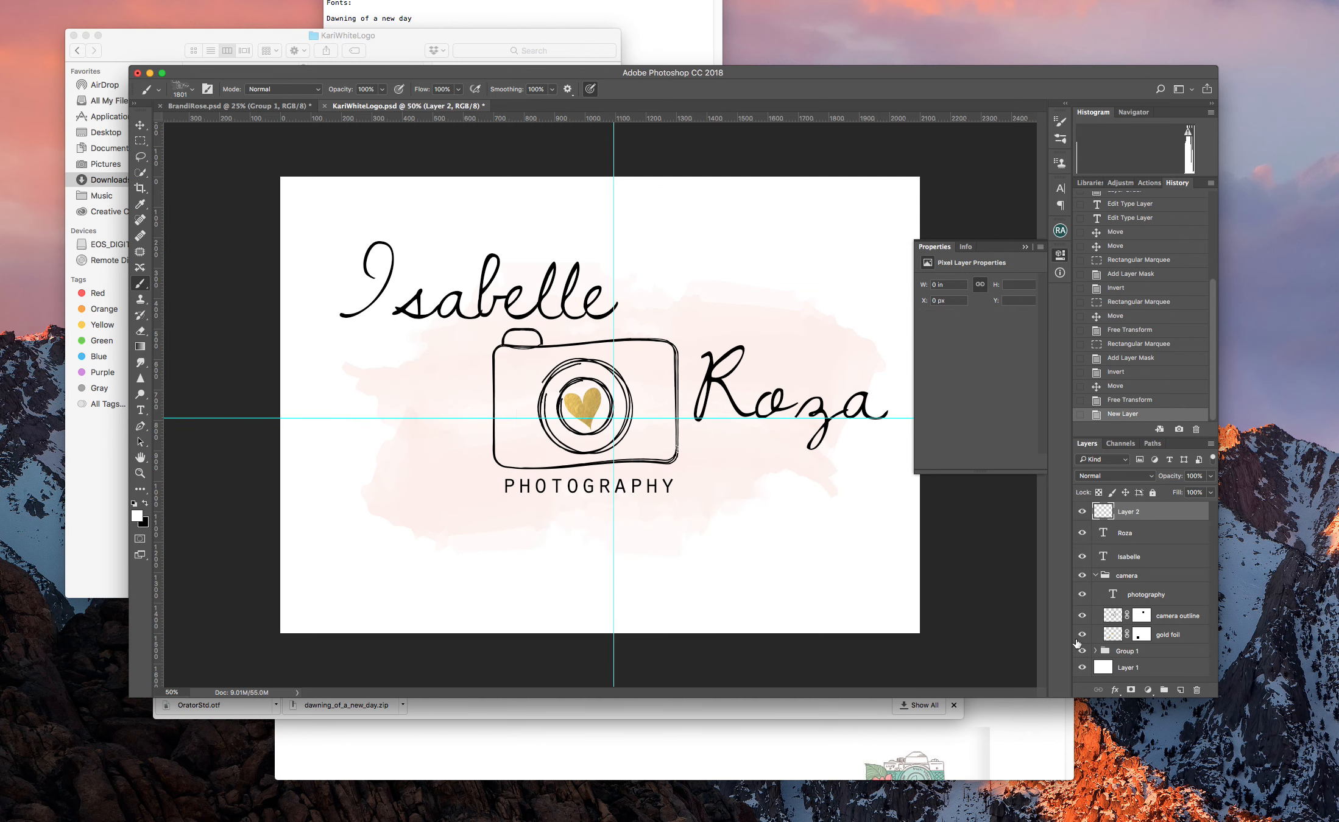
pyautogui.click(1168, 532)
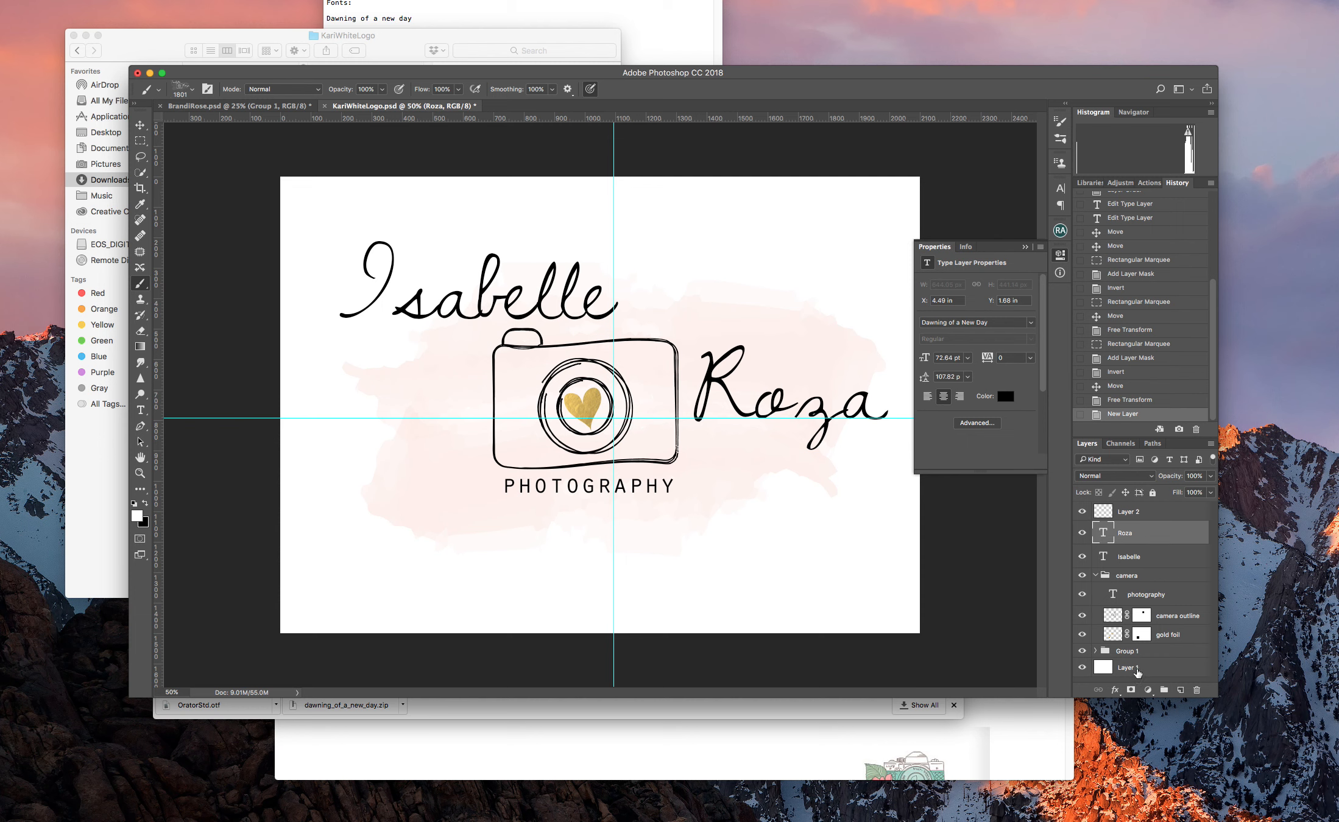
pyautogui.keyDown('shift'); pyautogui.click(1140, 653); pyautogui.keyUp('shift')
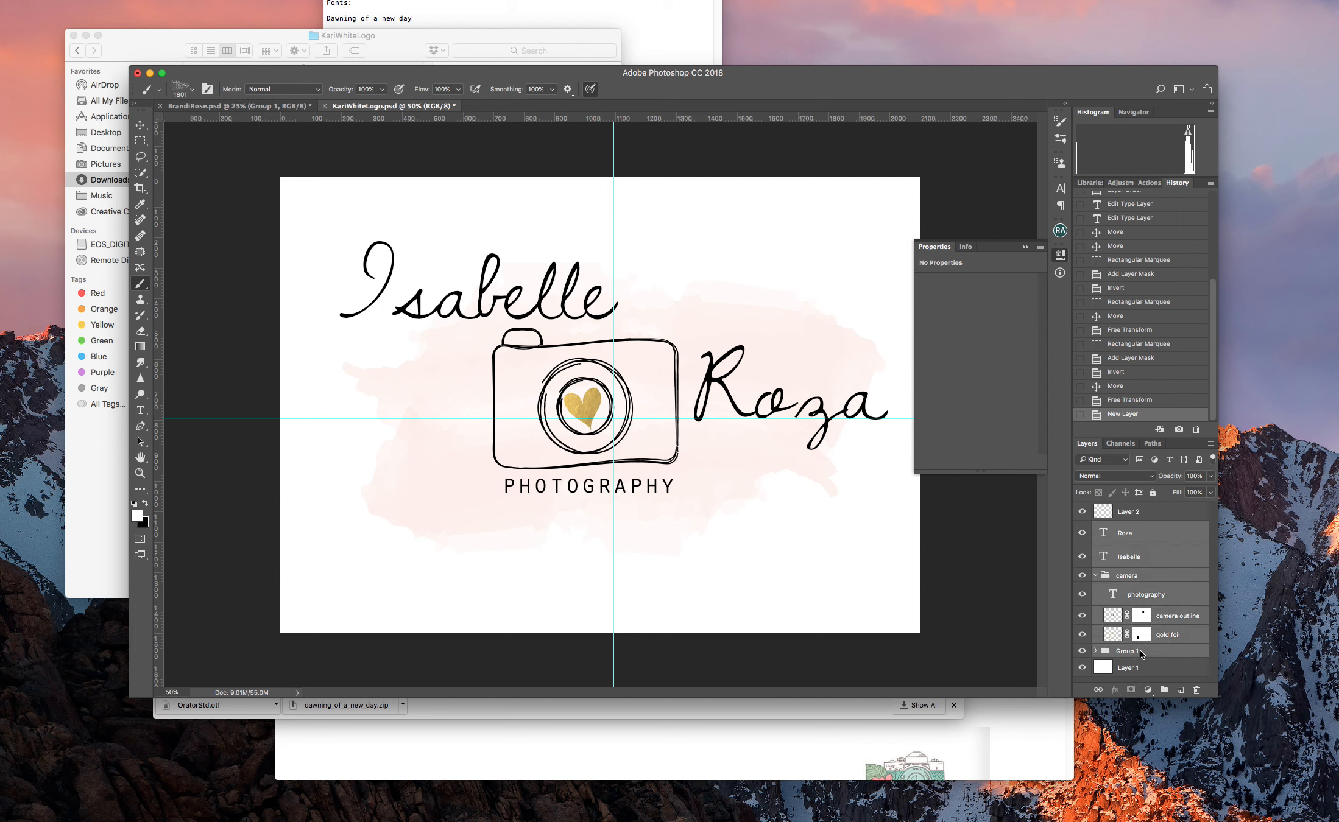
pyautogui.click(1165, 690)
pyautogui.click(1082, 529)
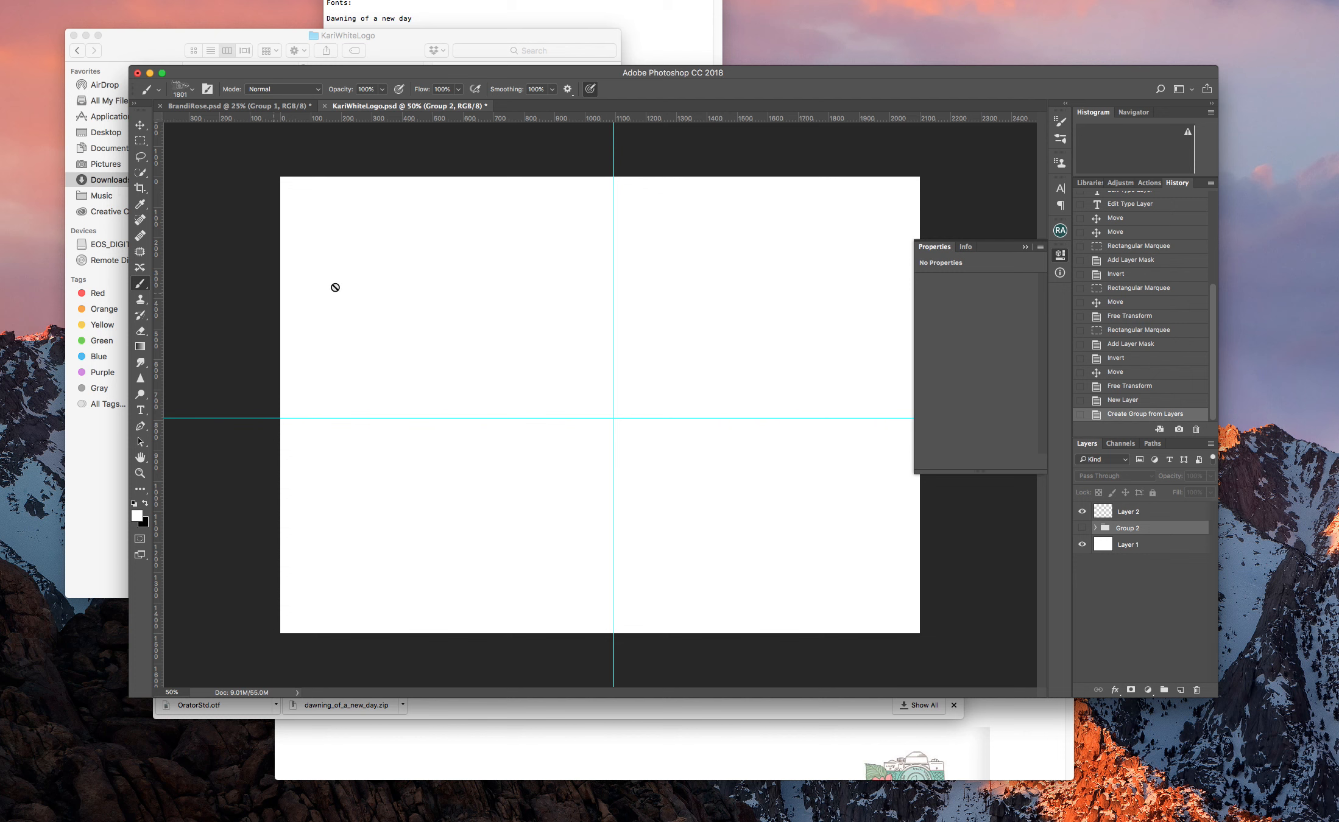
# Target Layer 2 and set the foreground colour to teal #3bc4ac
pyautogui.click(1157, 512)
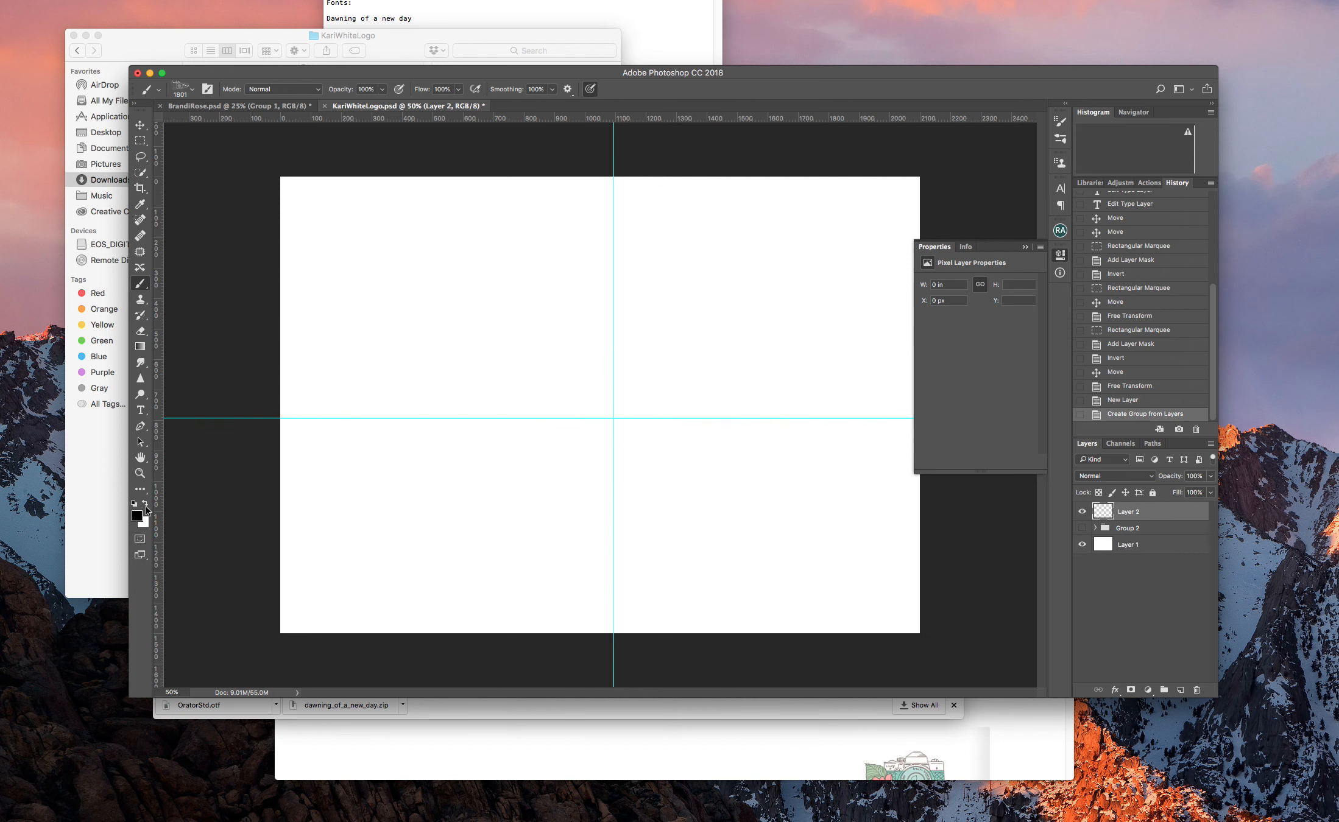
pyautogui.click(137, 516)
pyautogui.moveTo(716, 419); pyautogui.dragTo(713, 394)
pyautogui.click(653, 348)
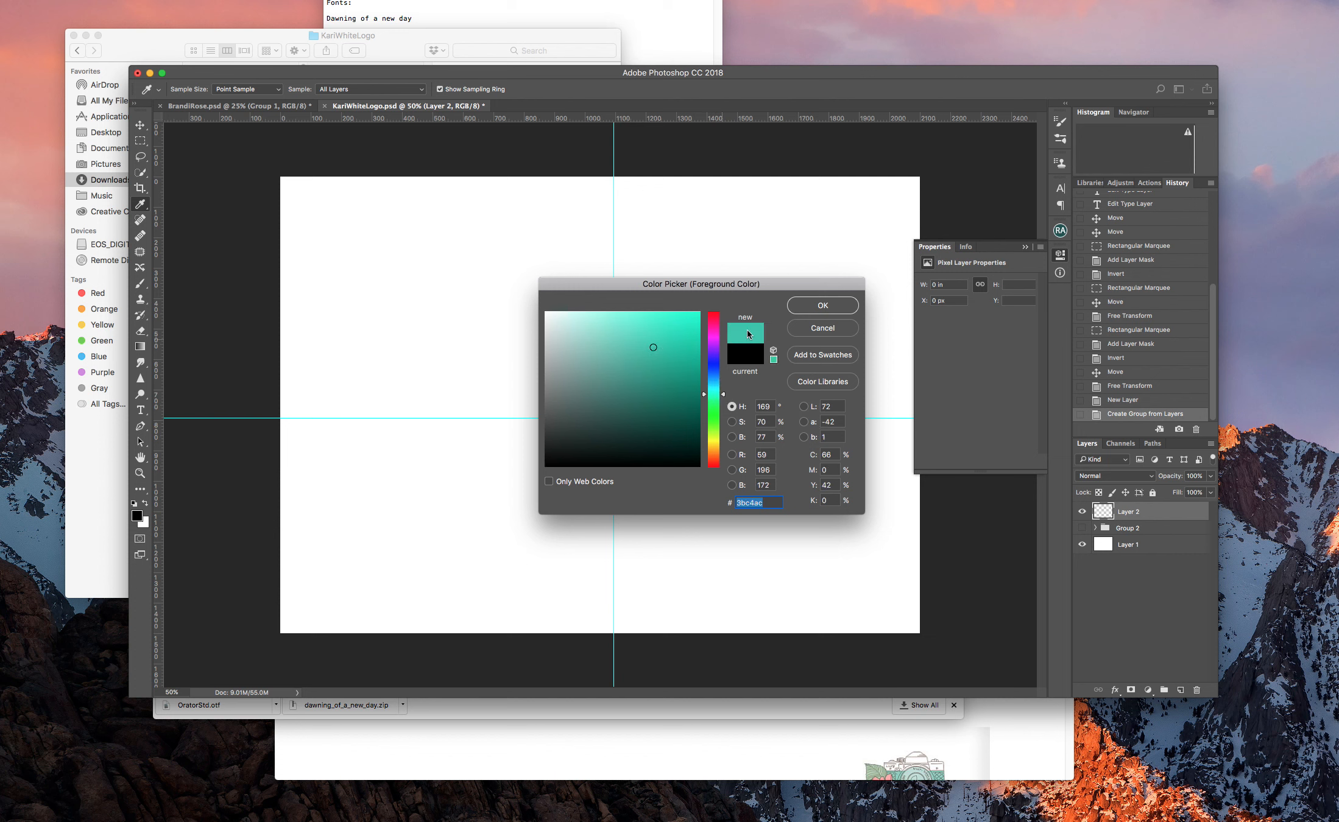
pyautogui.click(822, 305)
# Stamp the new logo brush once in teal on Layer 2 with the Brush tool
pyautogui.press('b')
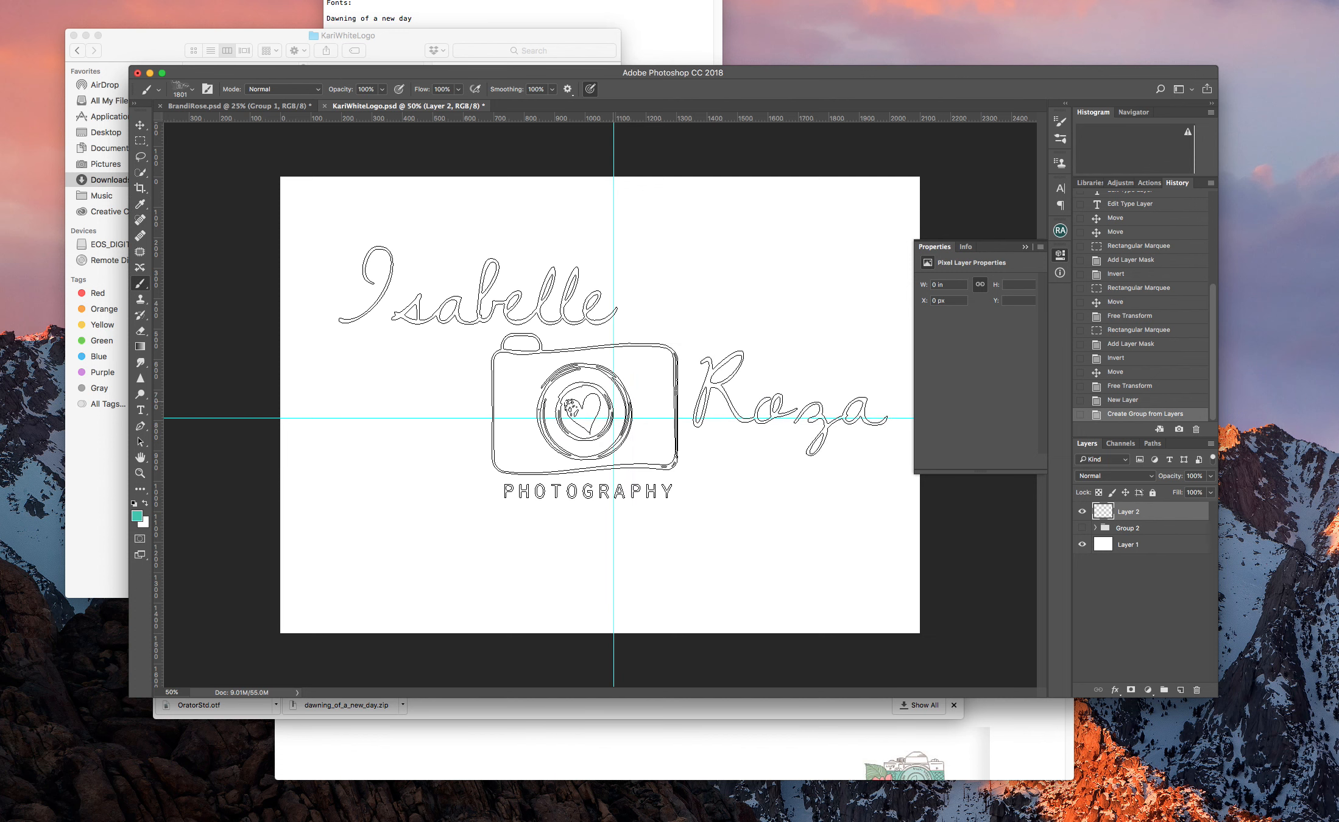
pyautogui.click(596, 405)
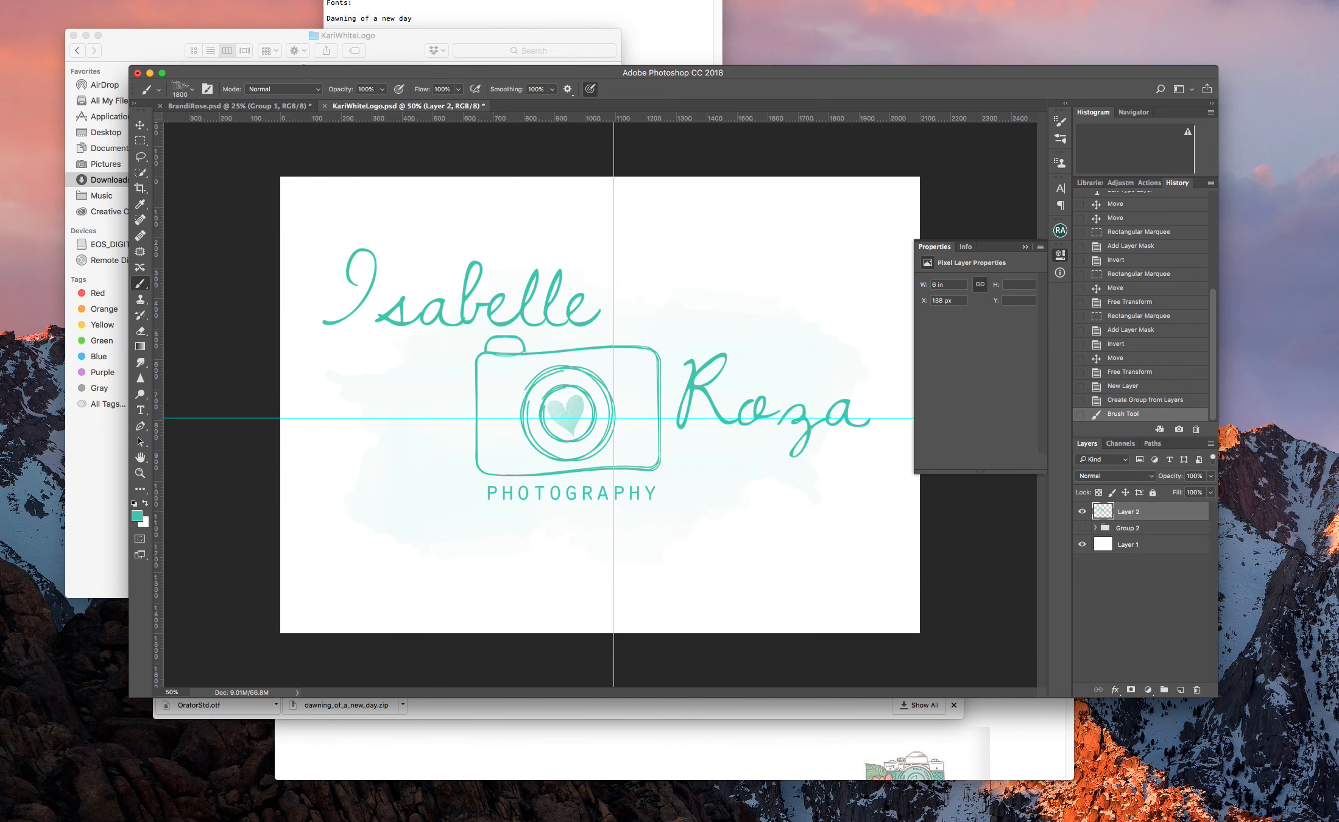
pyautogui.click(46, 0)
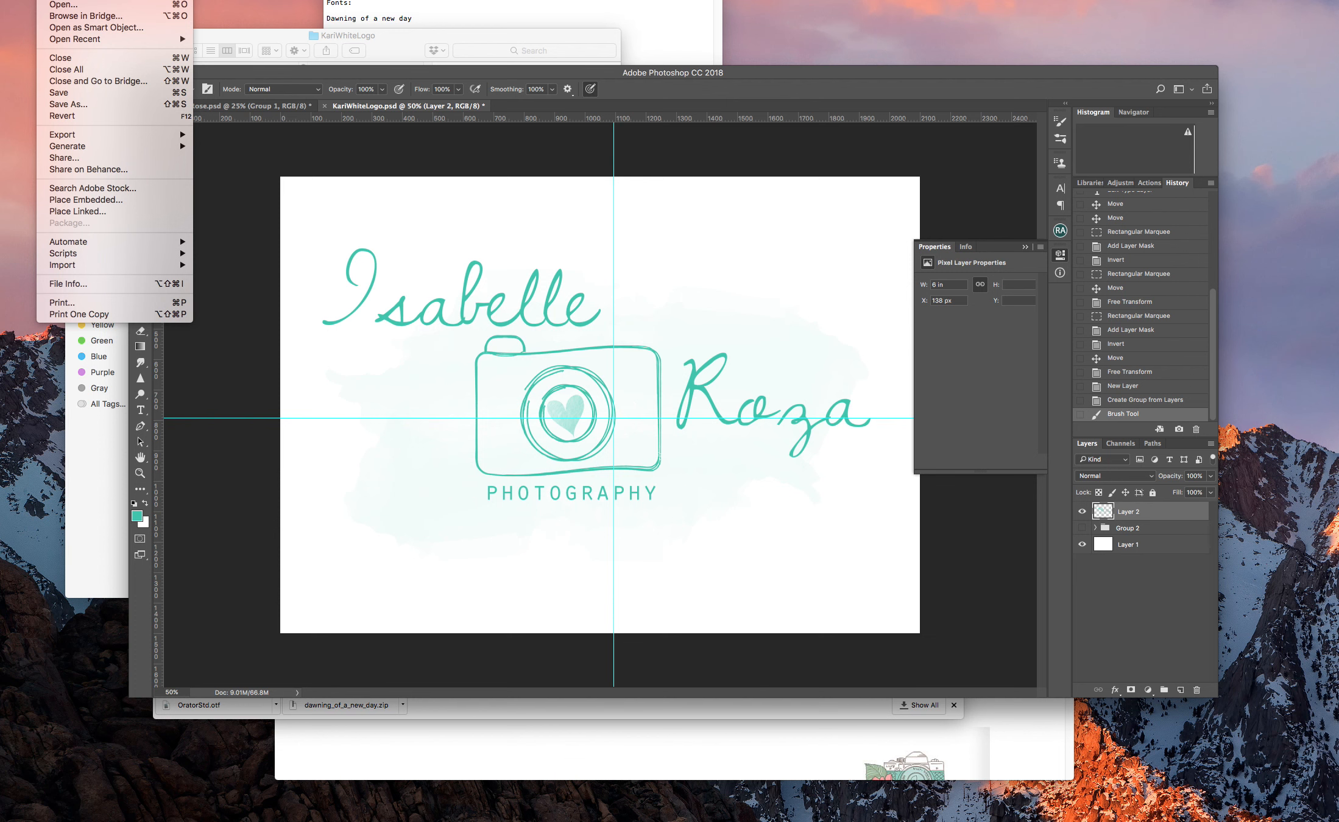
# Reopen the recent photo _MGL9151-Edit.tif, stamp the teal logo on the skirt, and undo it
pyautogui.moveTo(64, 41)
pyautogui.click(274, 63)
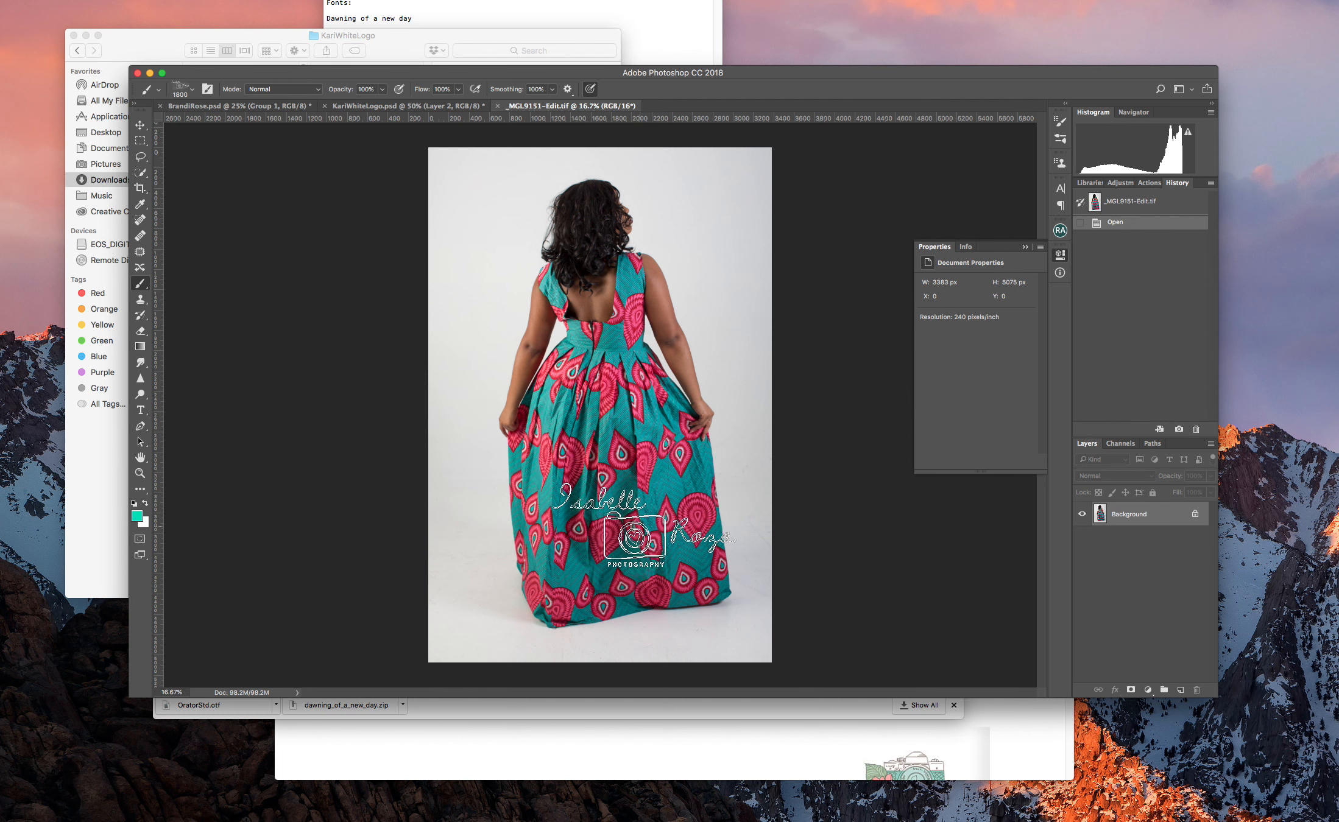
pyautogui.click(646, 533)
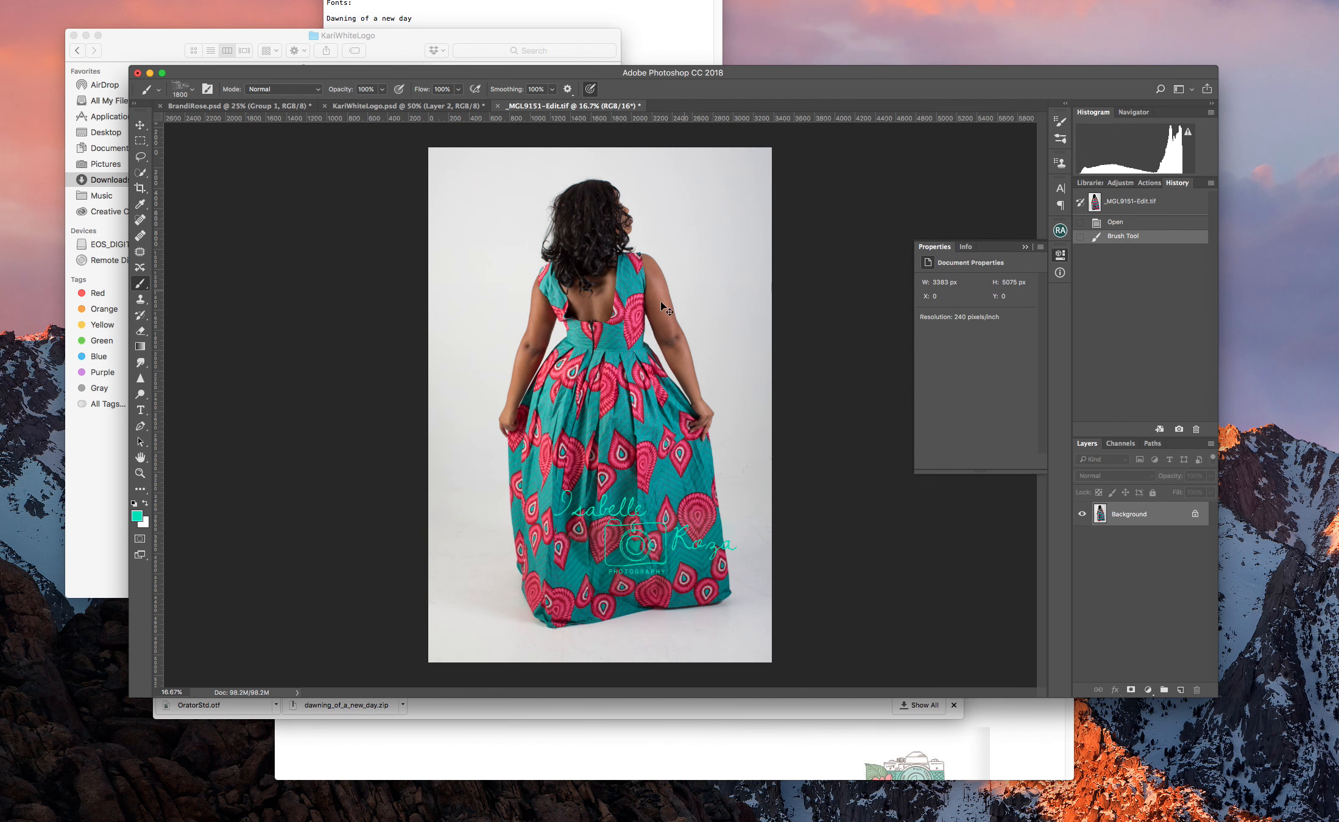
pyautogui.hotkey('ctrl', 'z')
# Test white logo stamps on the skirt, including the 1500 px brush preset, undoing each
pyautogui.press('x')
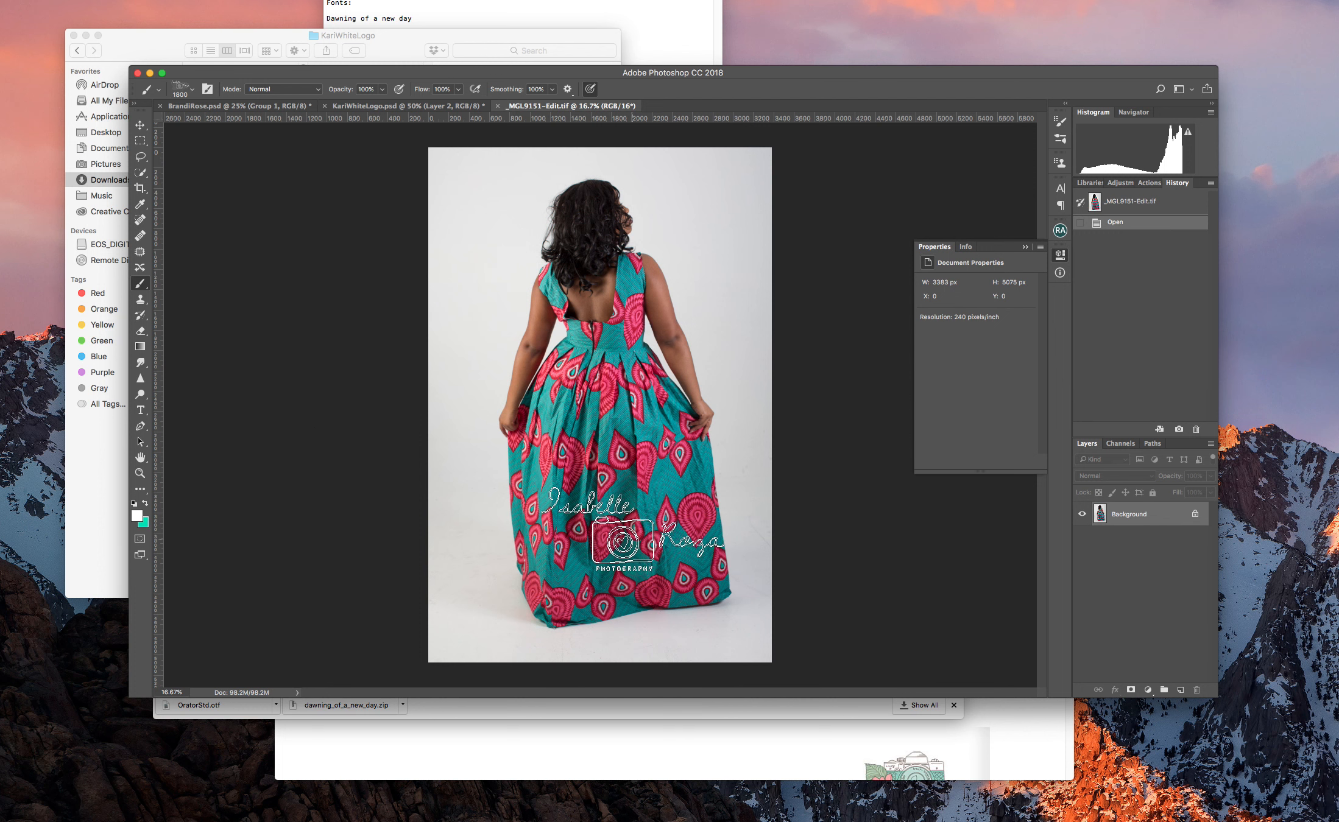
pyautogui.click(633, 530)
pyautogui.hotkey('ctrl', 'z')
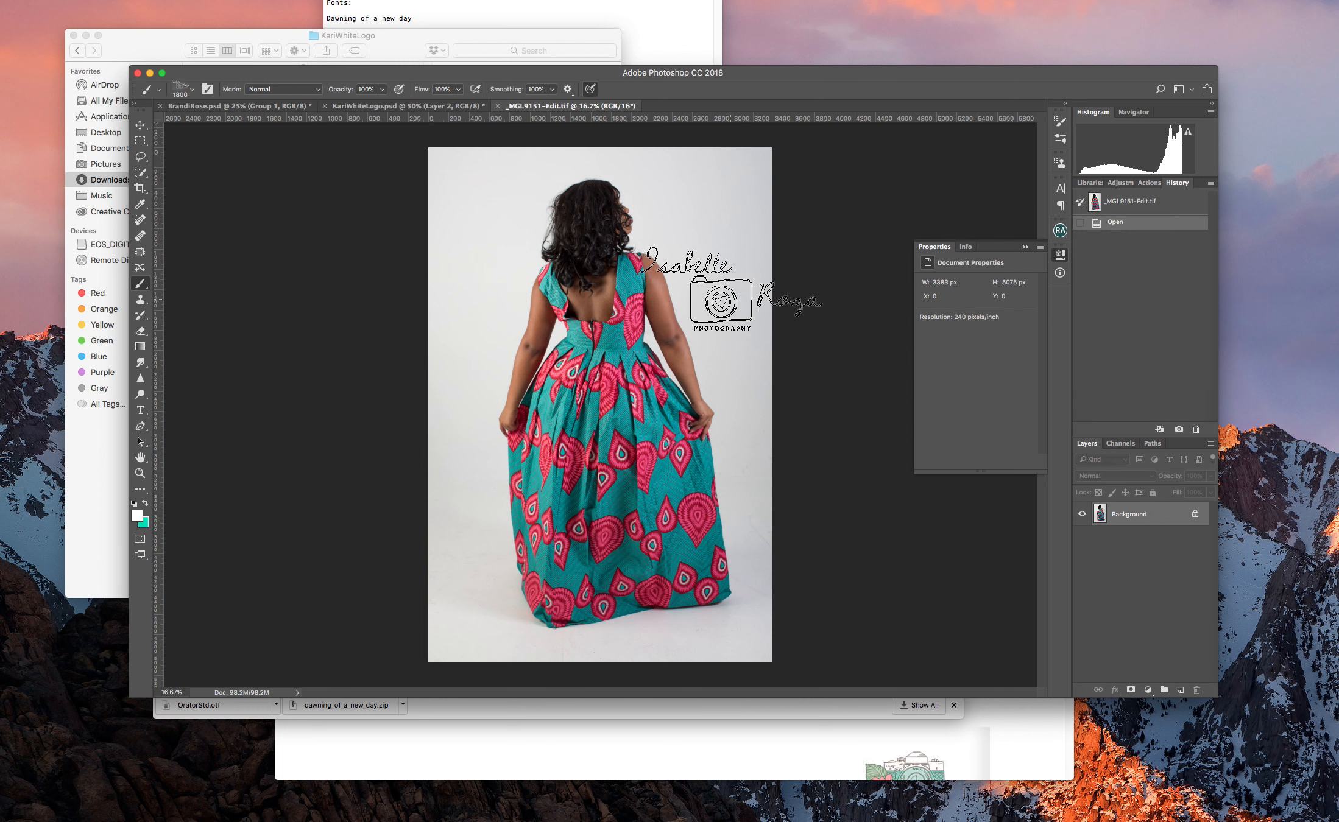
pyautogui.click(192, 89)
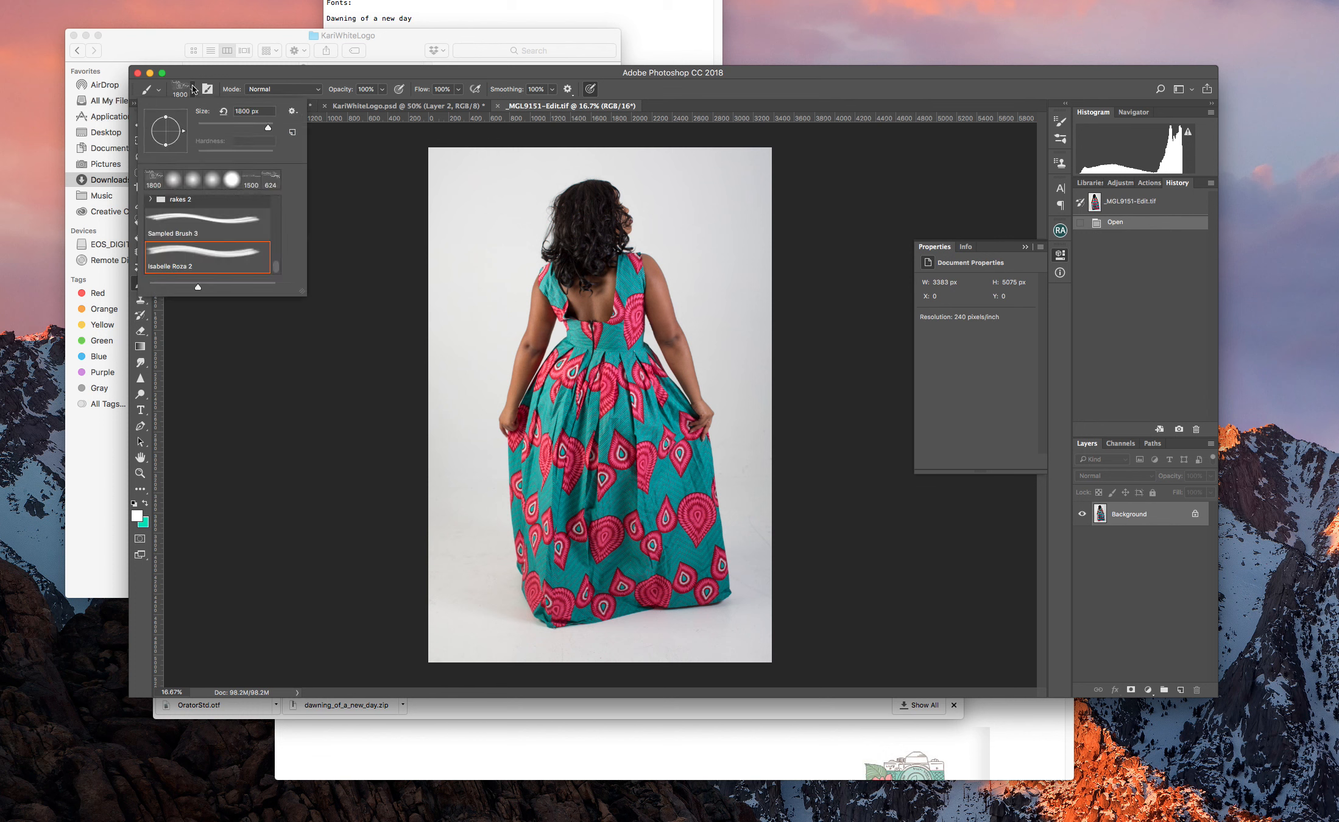
pyautogui.click(258, 179)
pyautogui.click(611, 466)
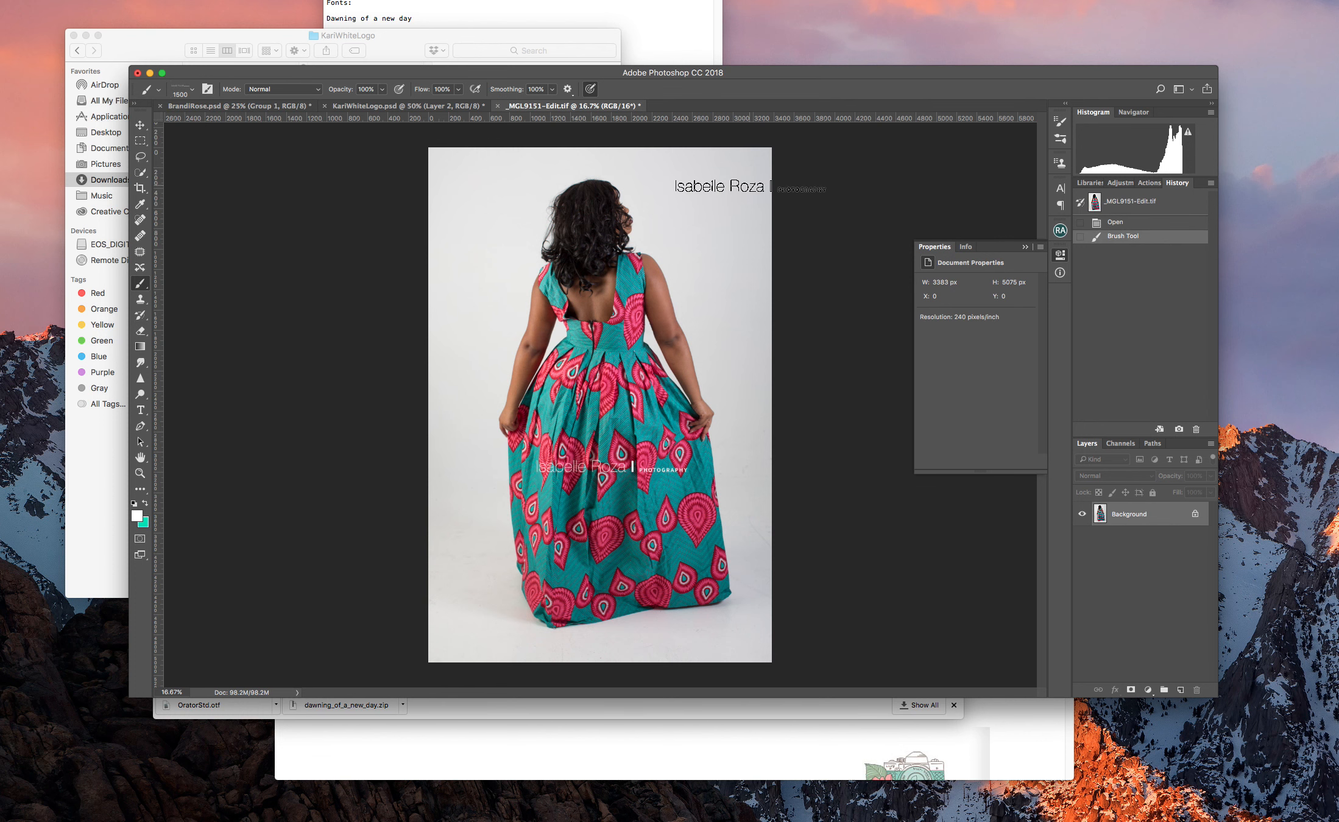
pyautogui.press('cmd+z')
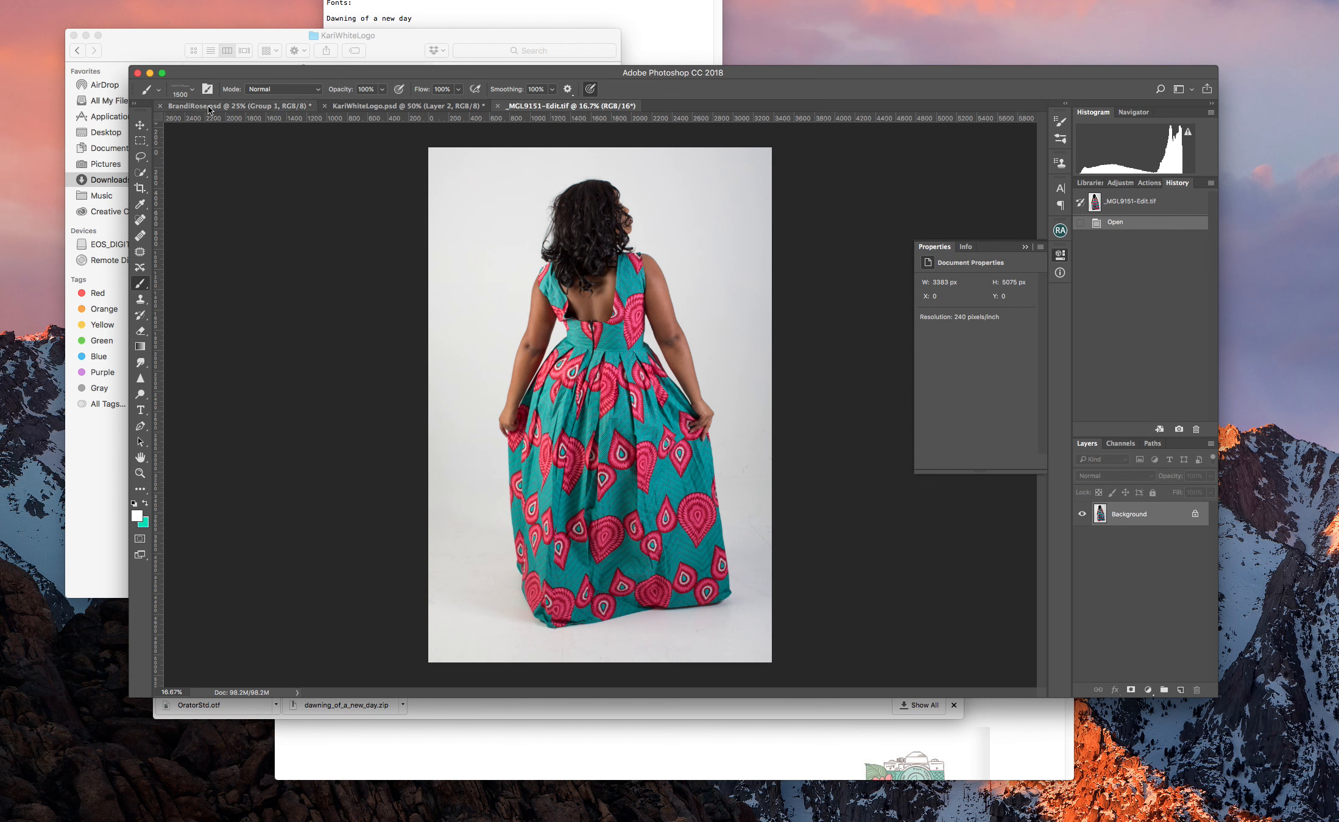
# Stamp the 624 px logo brush in teal at top left, undo it, and switch to KariWhiteLogo.psd
pyautogui.click(192, 89)
pyautogui.click(270, 179)
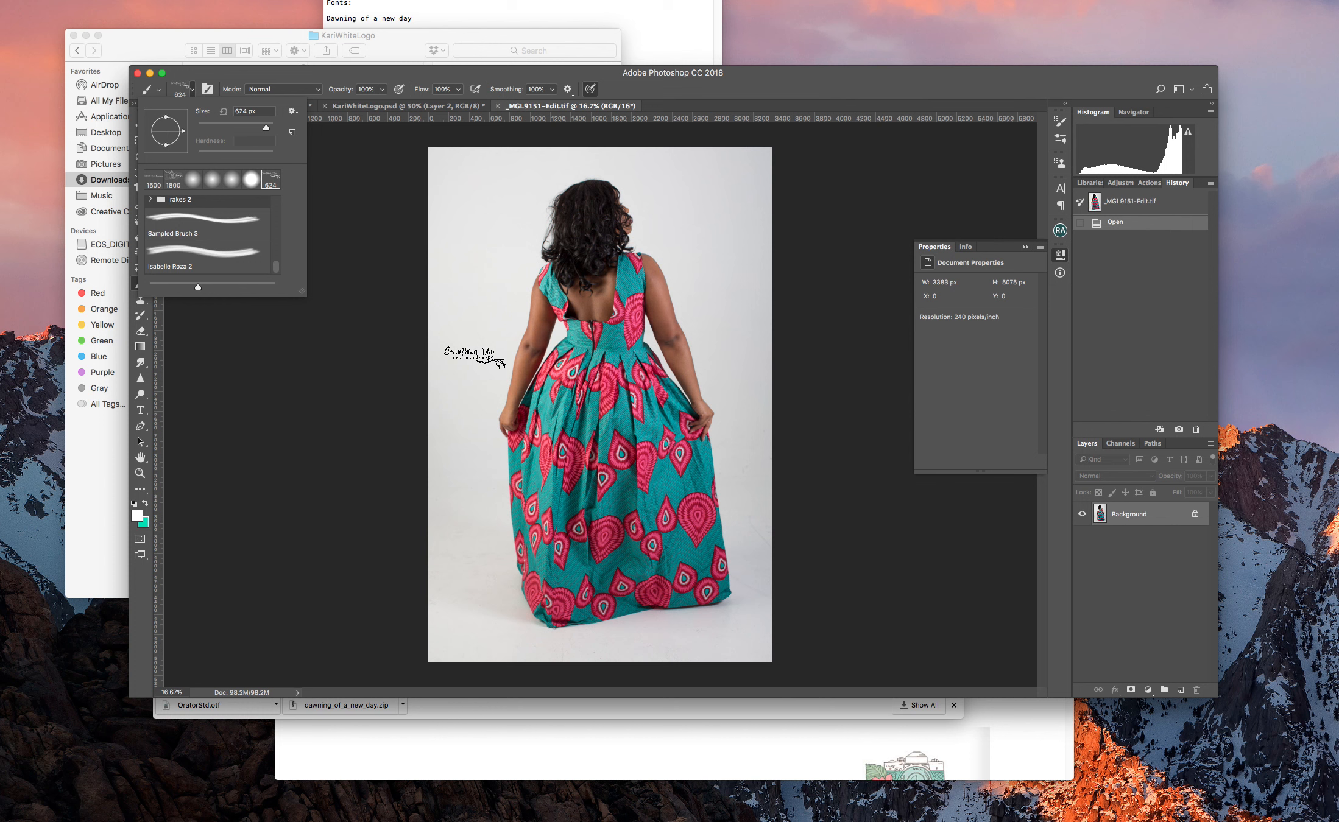
pyautogui.click(145, 504)
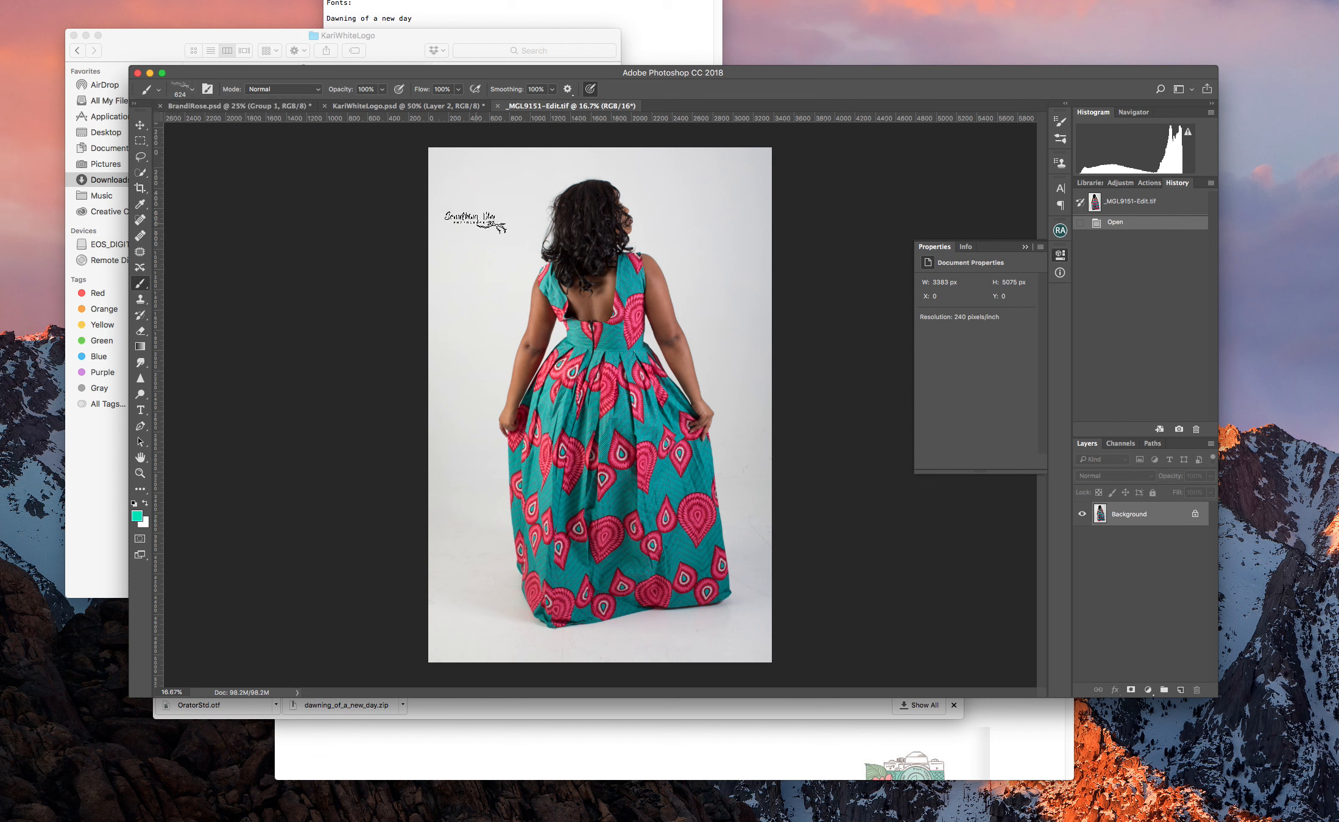
pyautogui.click(474, 223)
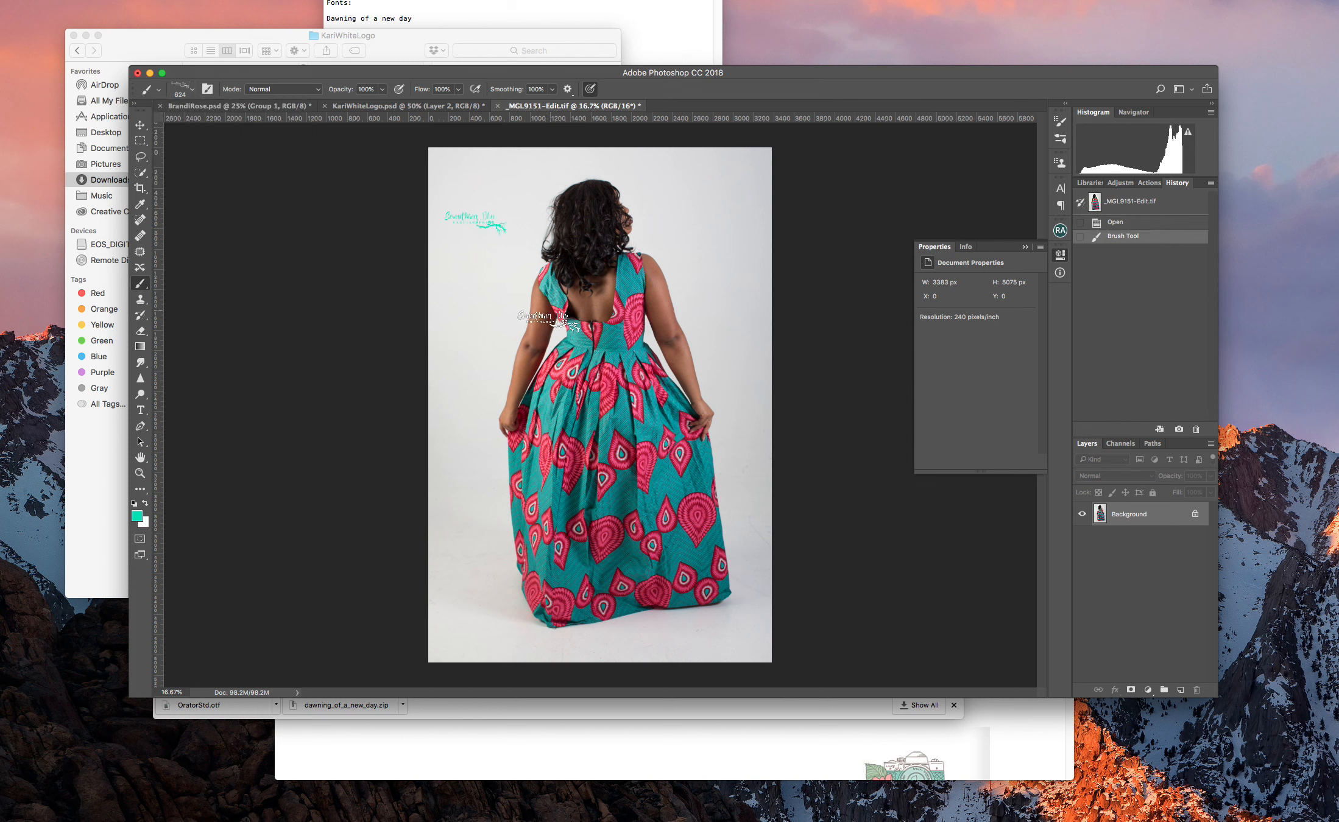
pyautogui.press('super+z')
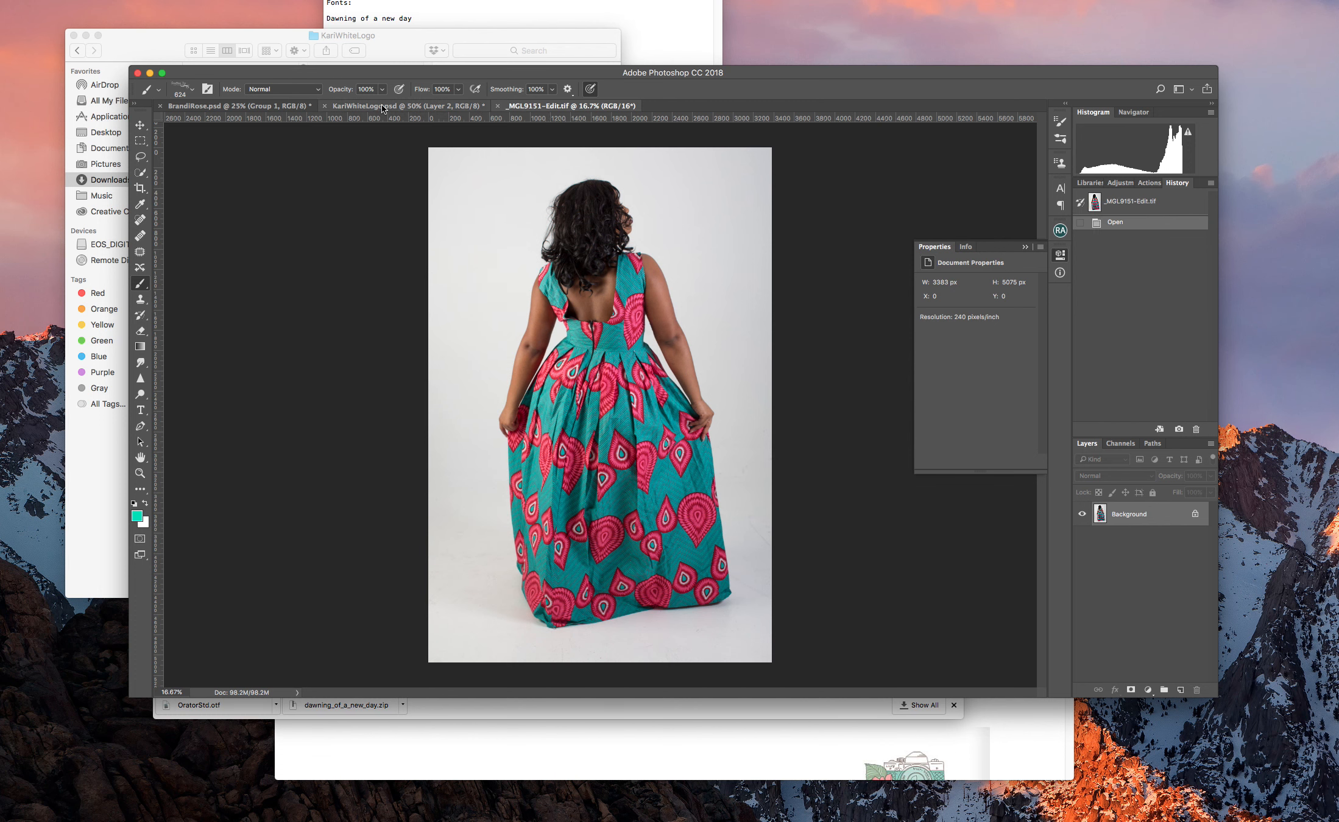
pyautogui.click(408, 105)
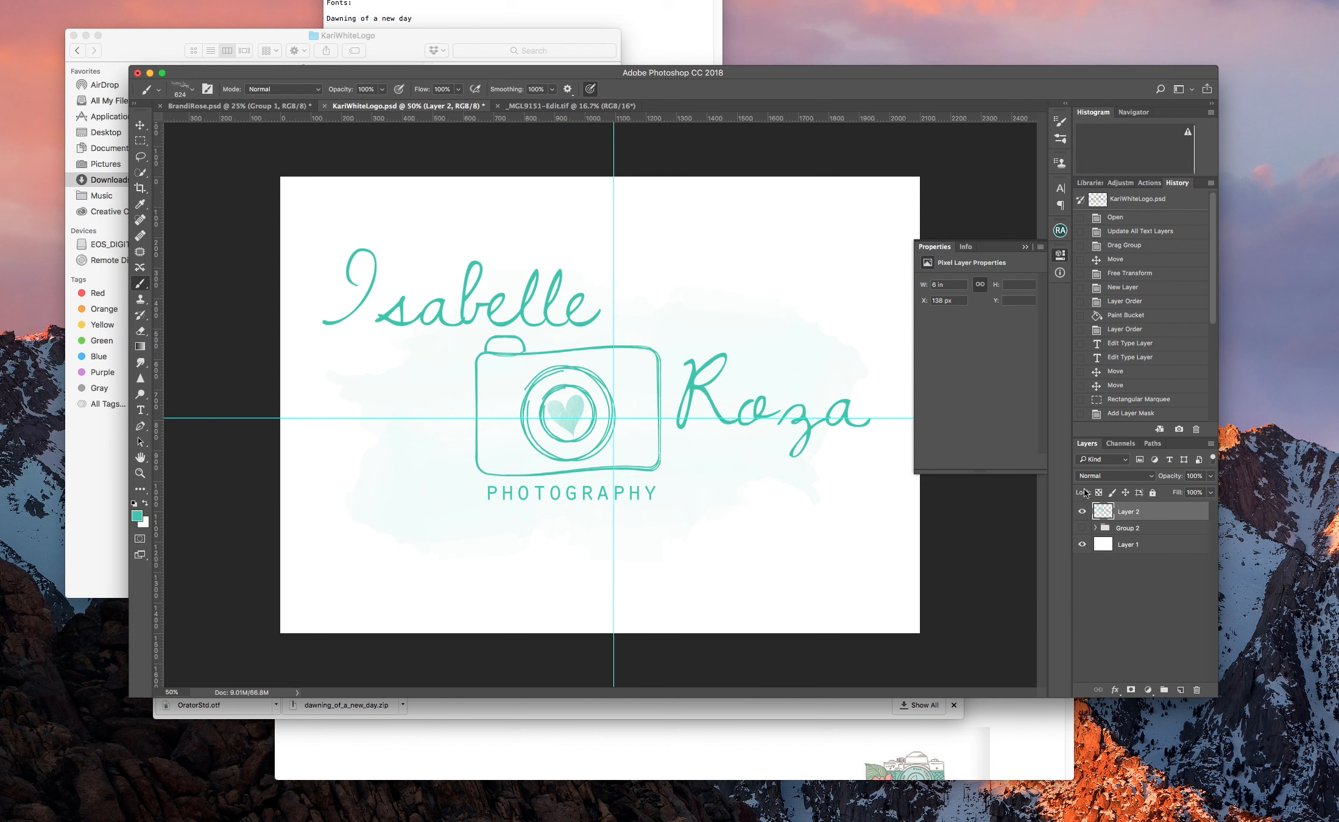
# Show only Group 2's black and blush logo, deleting the white Layer 1 and teal Layer 2
pyautogui.click(1082, 512)
pyautogui.click(1082, 528)
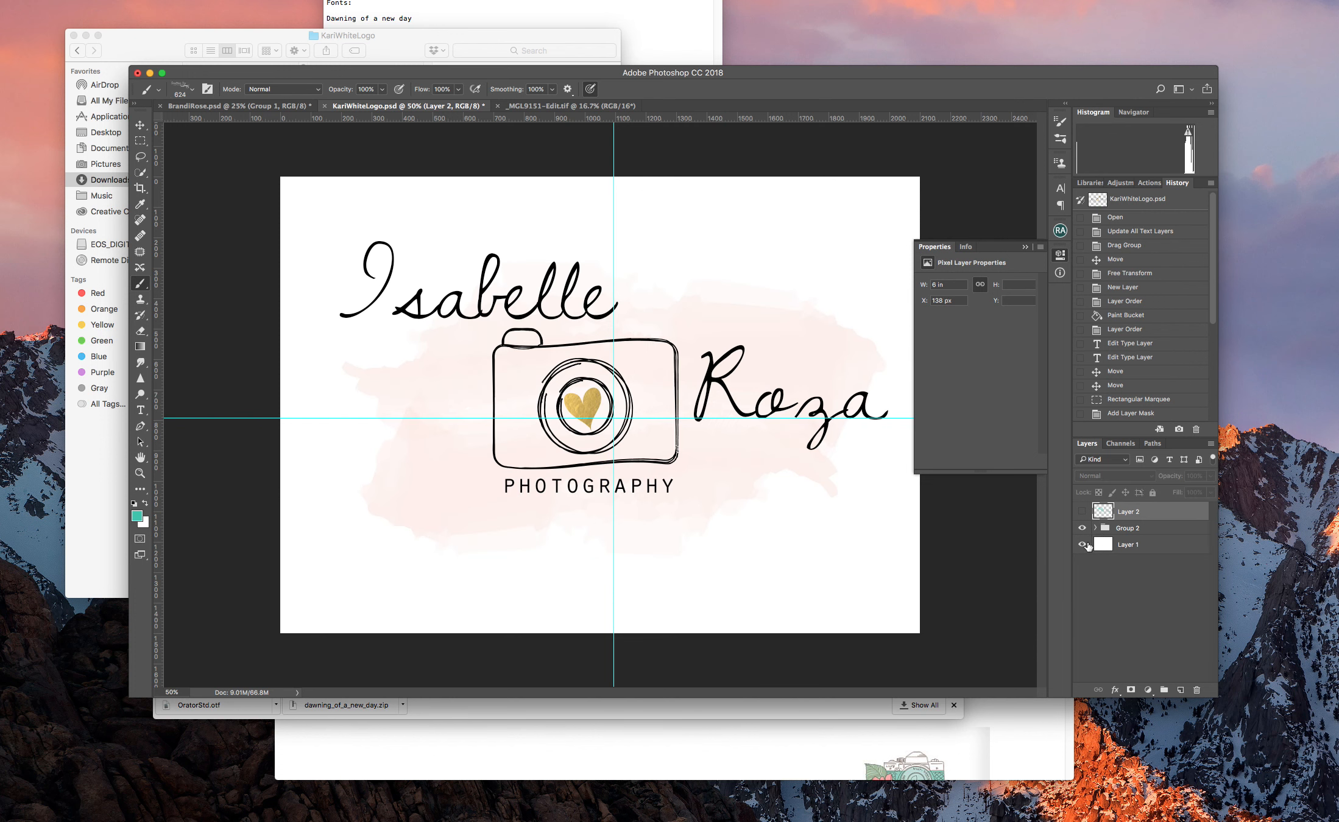
pyautogui.click(1082, 545)
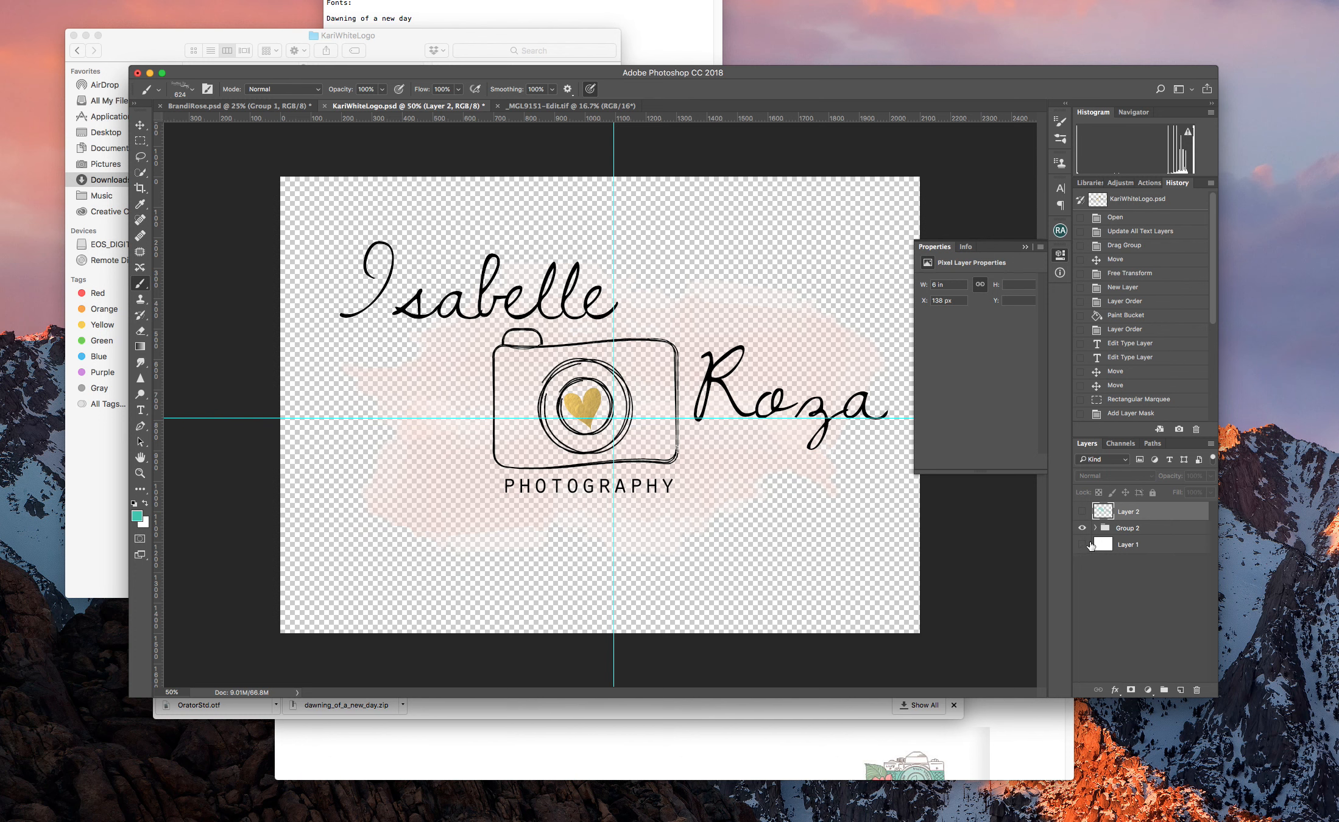
pyautogui.moveTo(1158, 550); pyautogui.dragTo(1196, 690)
pyautogui.moveTo(1150, 522); pyautogui.dragTo(1197, 690)
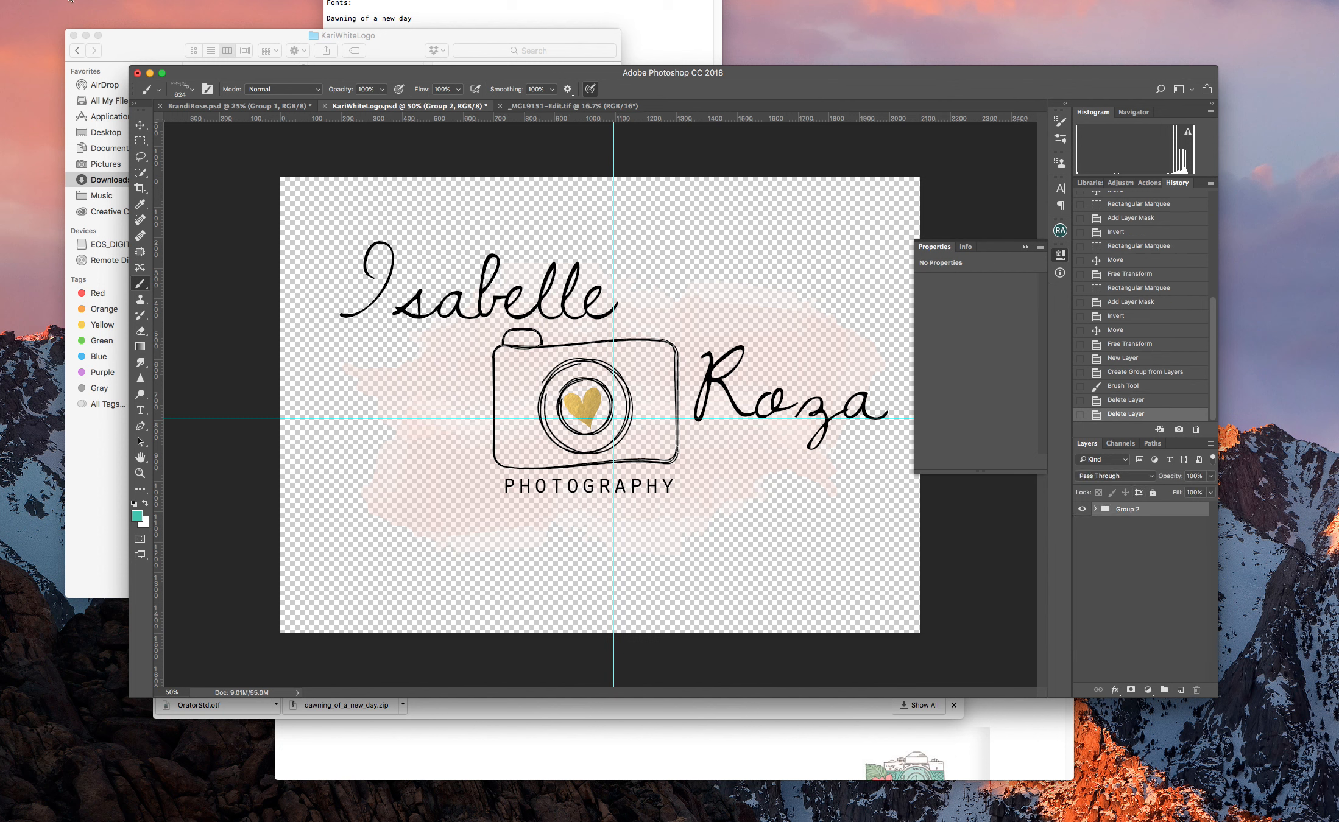
# Save the logo as Logo.png in PNG format to the Desktop, accepting the PNG options
pyautogui.click(48, 1)
pyautogui.click(67, 104)
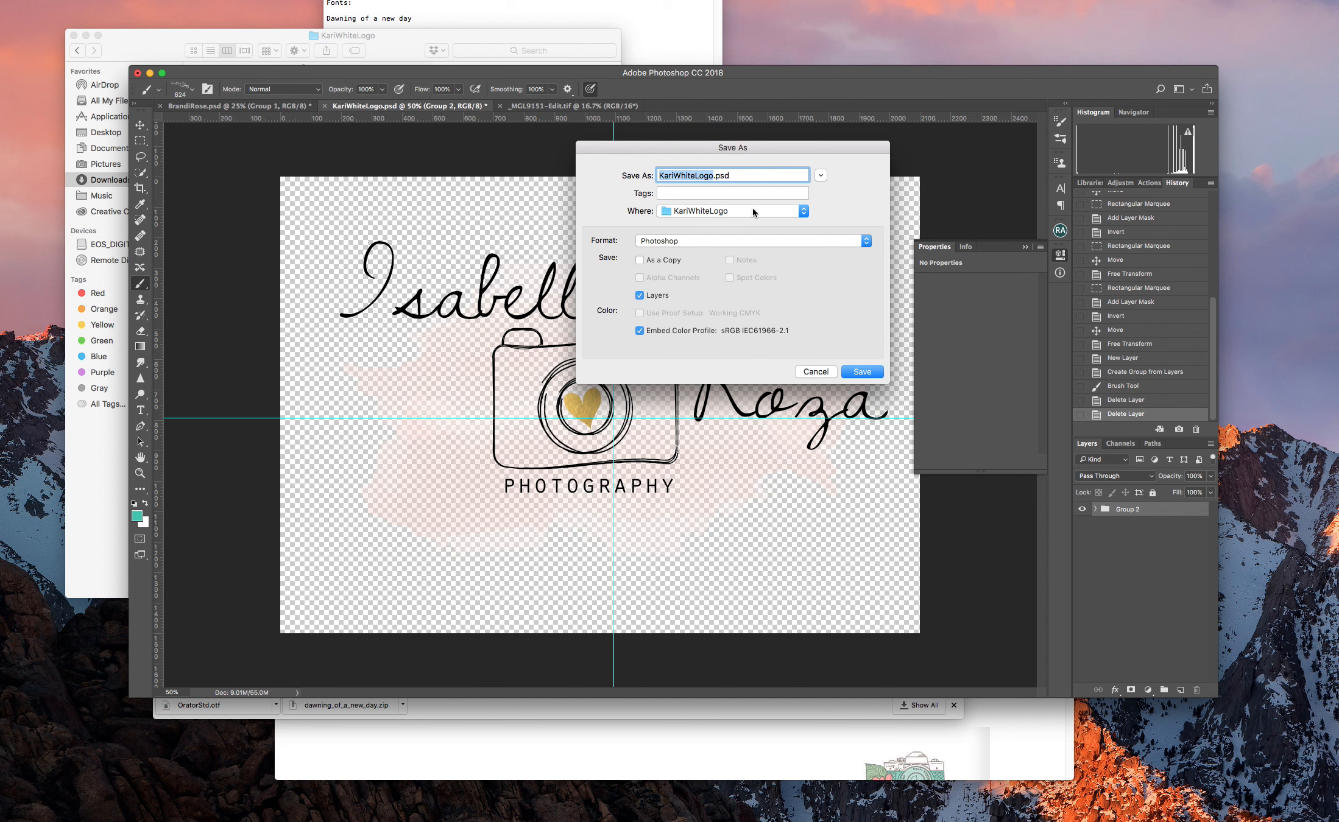
pyautogui.click(716, 212)
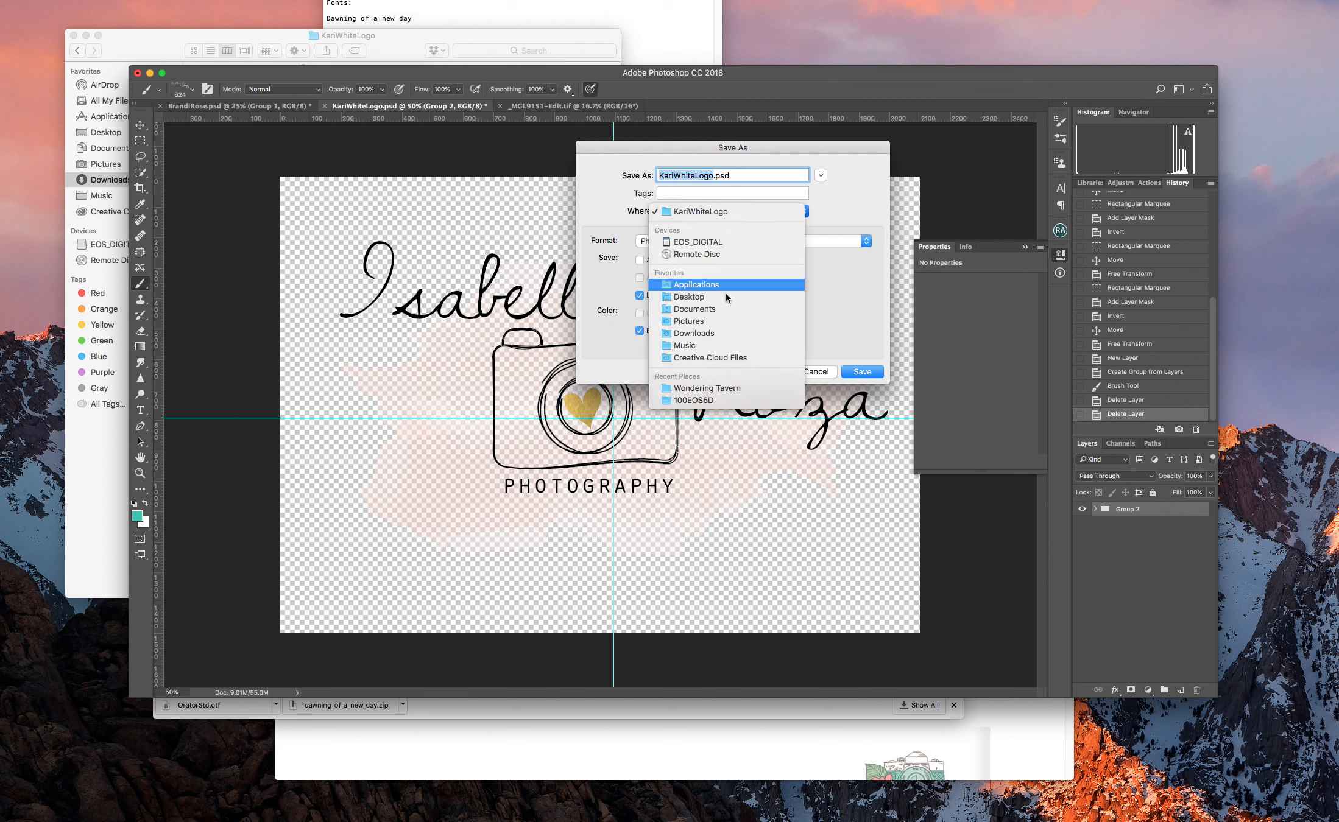
pyautogui.click(701, 296)
pyautogui.click(702, 192)
pyautogui.click(748, 176)
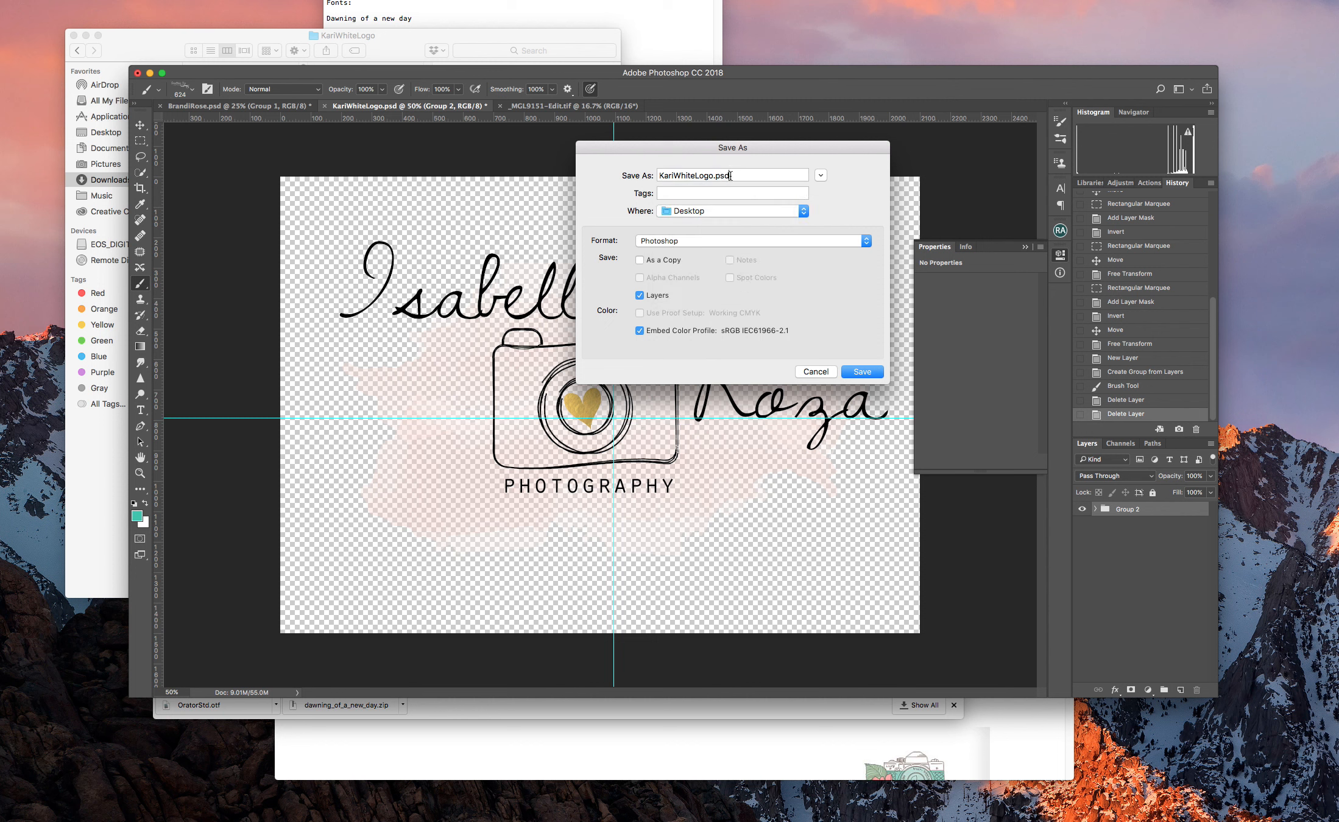
pyautogui.moveTo(733, 176); pyautogui.dragTo(600, 166)
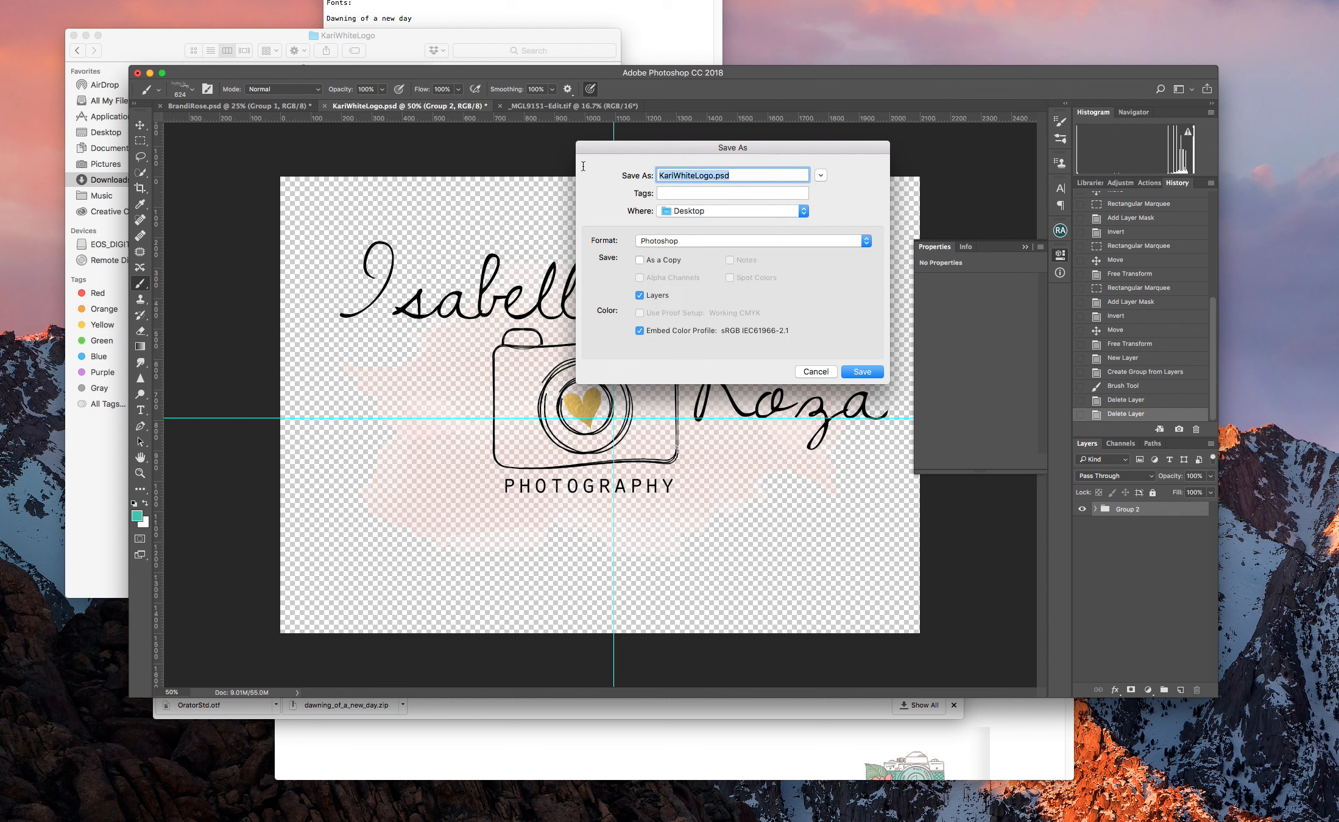
pyautogui.write('Logo')
pyautogui.click(668, 240)
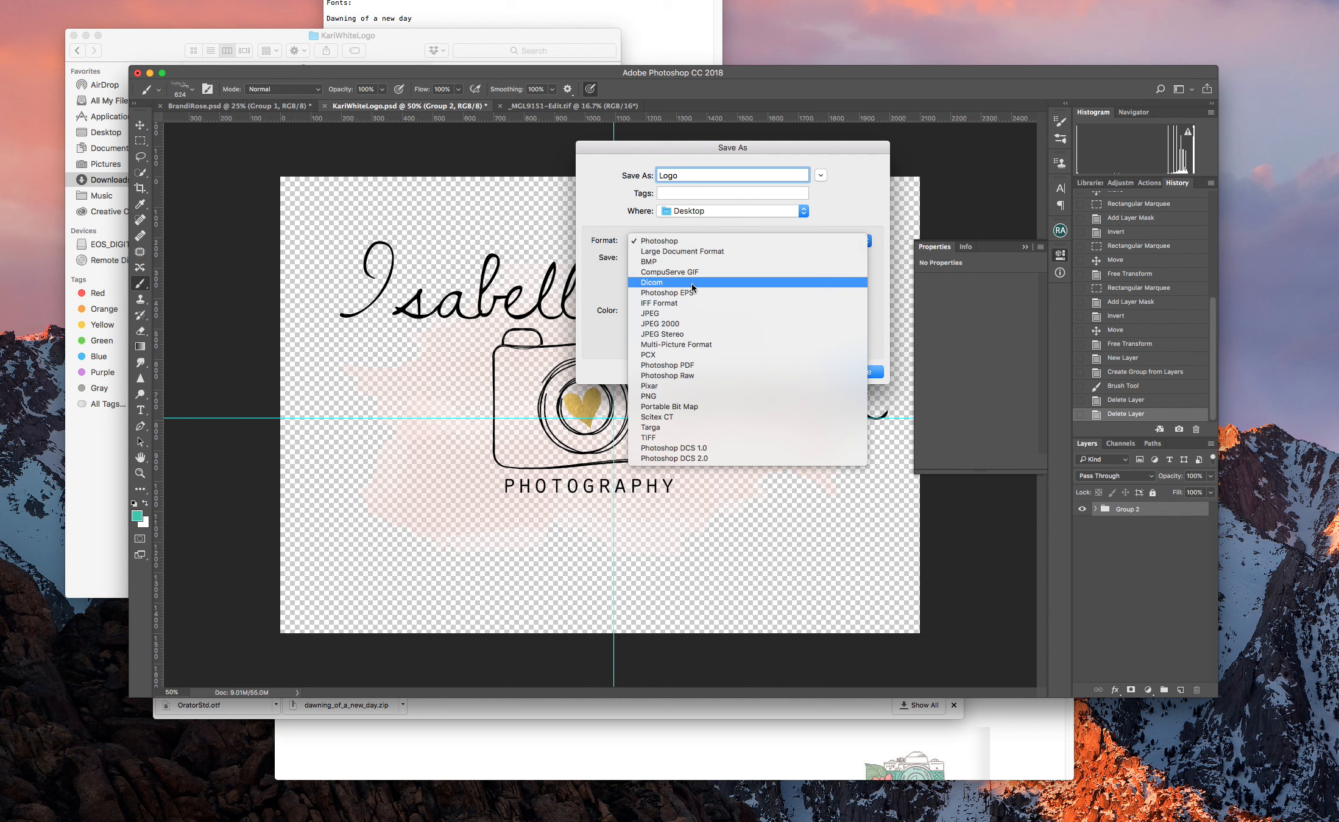
pyautogui.click(690, 395)
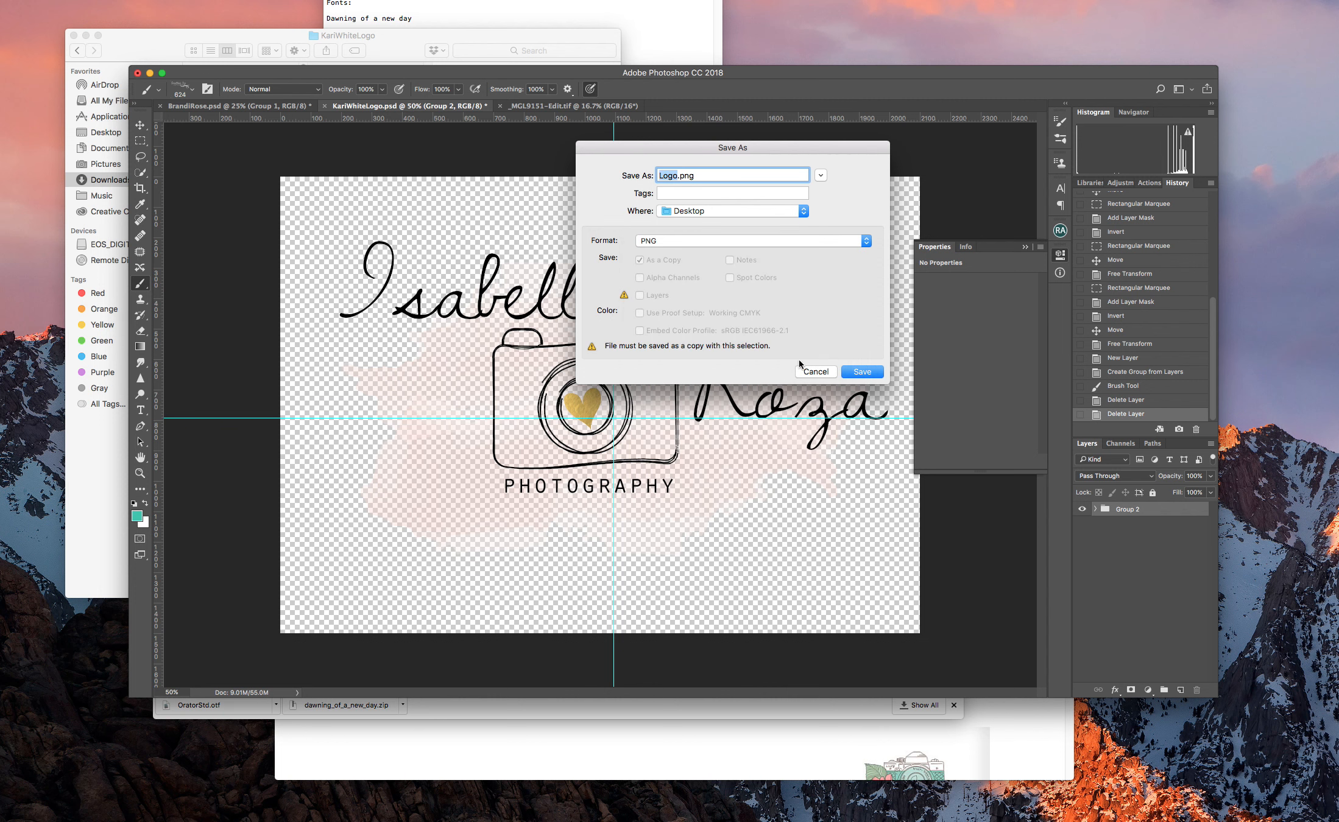
pyautogui.click(860, 372)
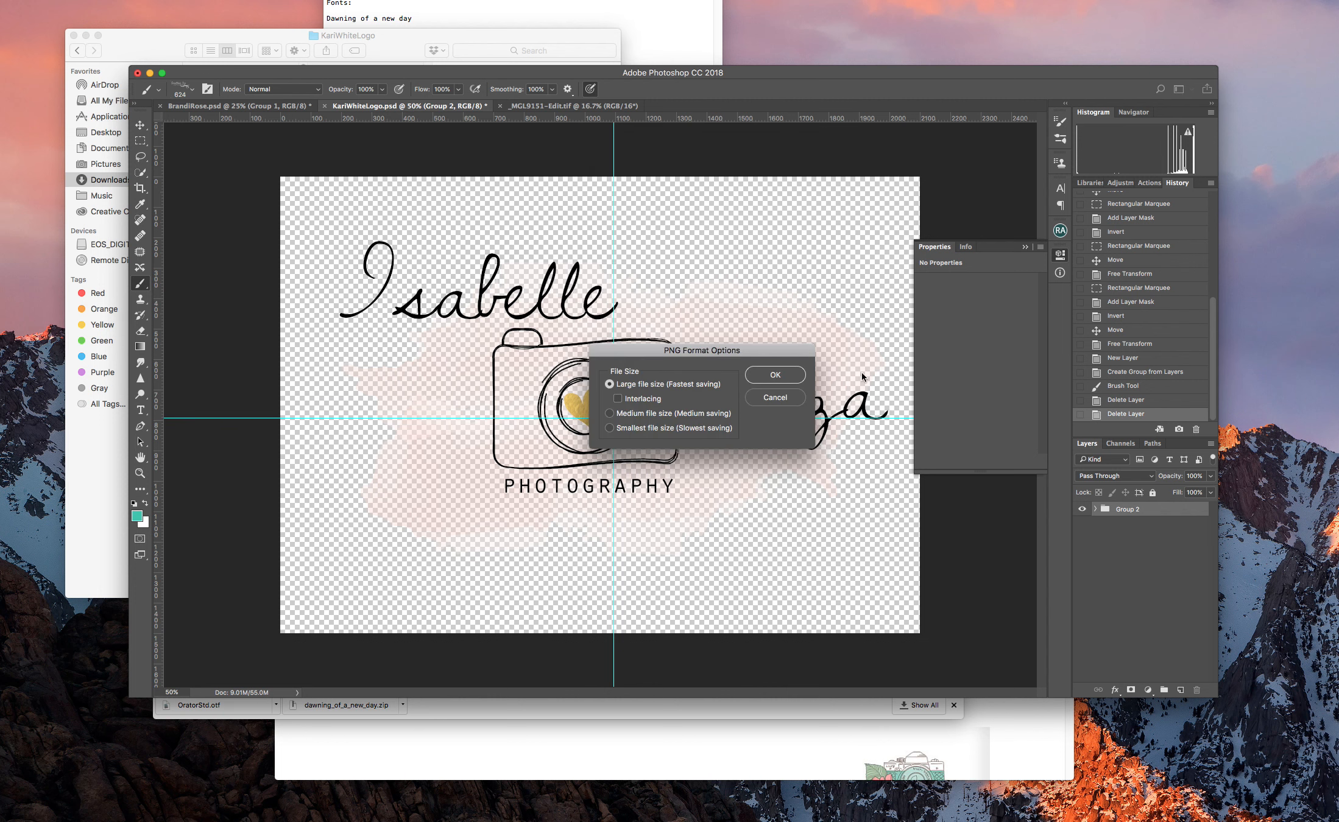
pyautogui.click(788, 380)
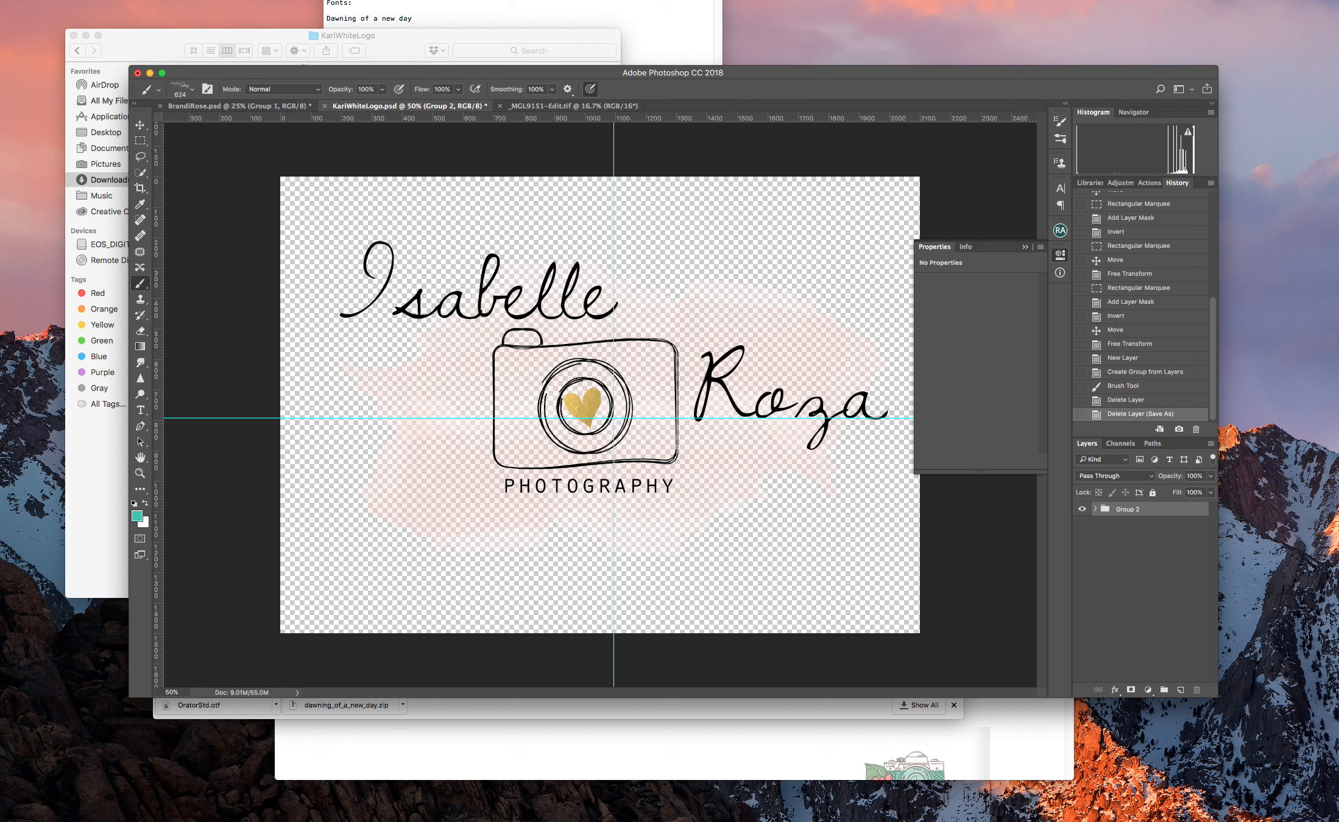
# Select Logo.png on the desktop and return to the _MGL9151-Edit.tif dress photo in Photoshop
pyautogui.click(1272, 74)
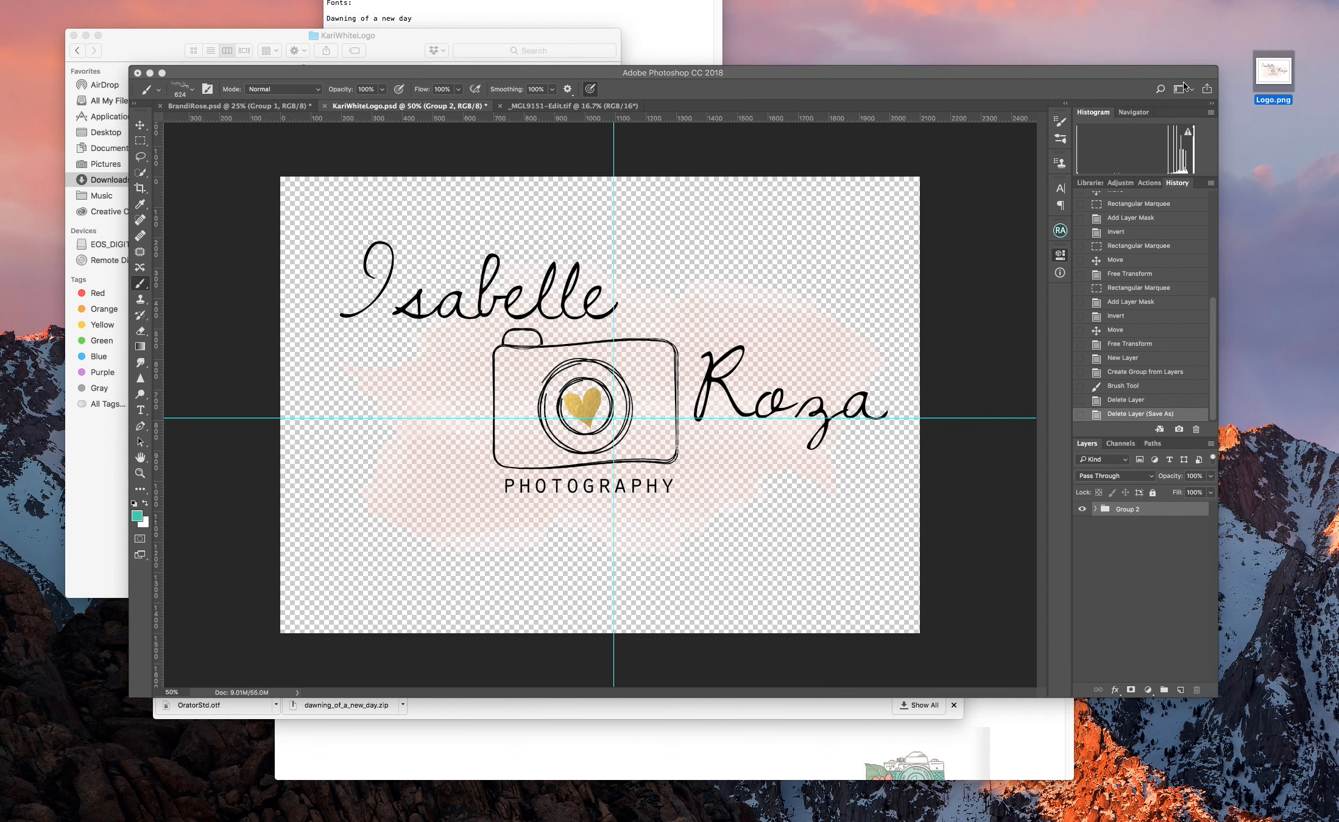
pyautogui.click(215, 111)
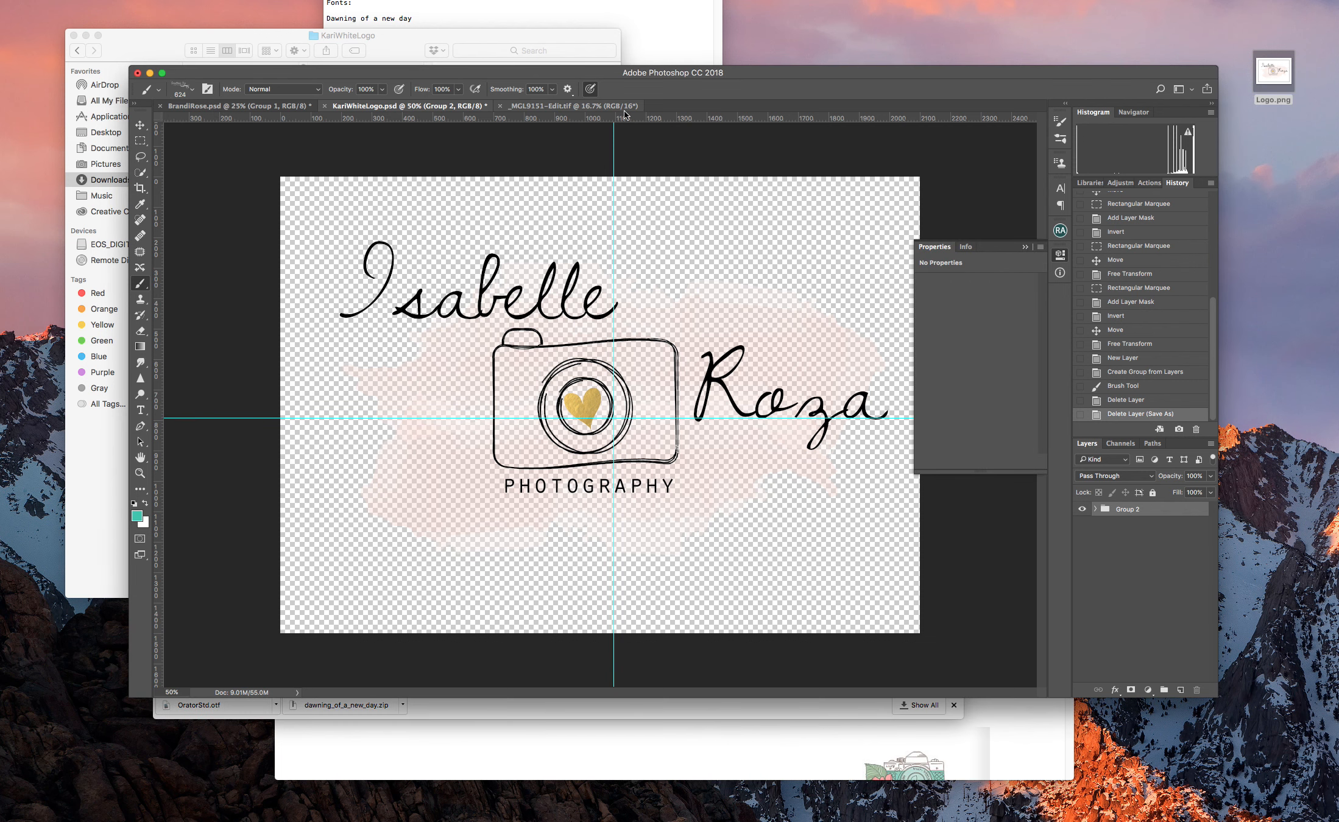
pyautogui.click(578, 108)
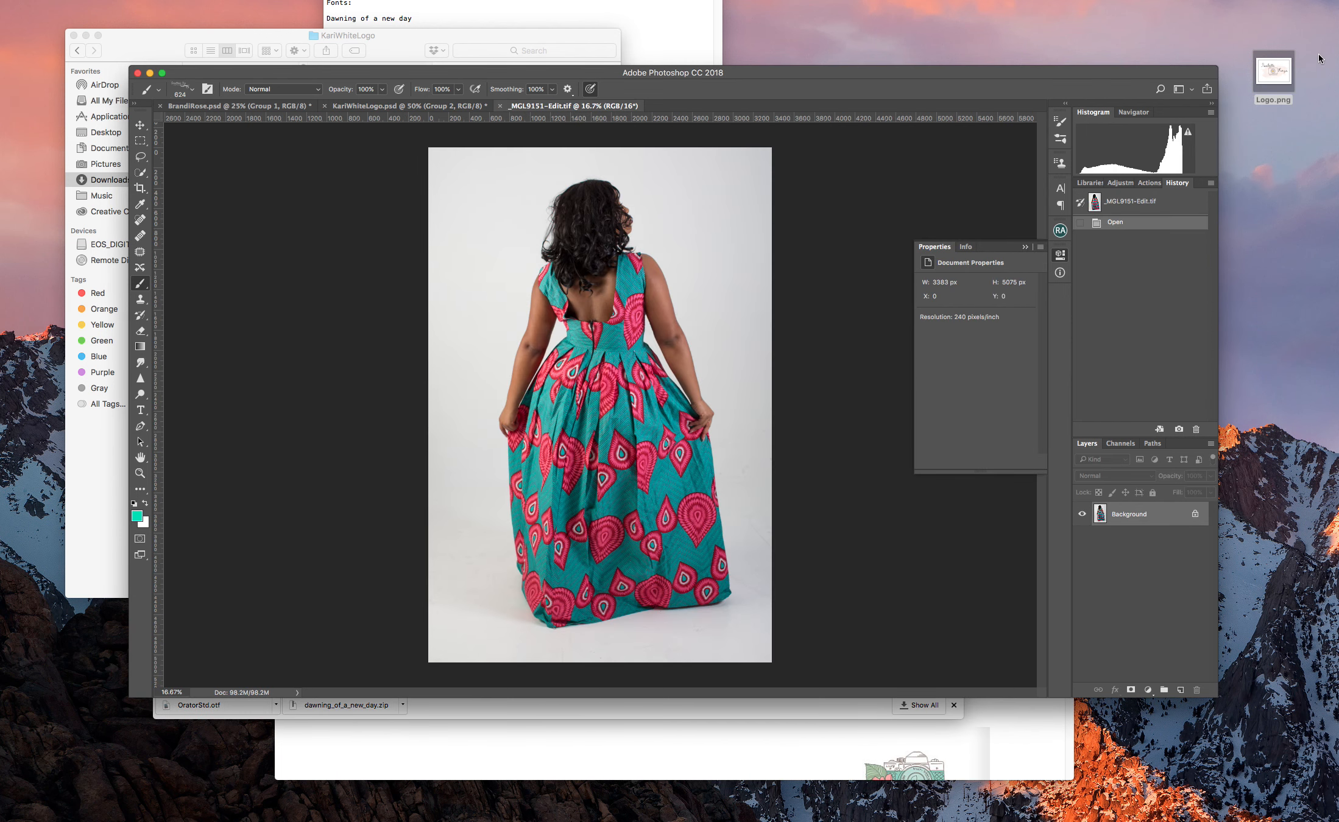
# Place Logo.png from the desktop onto the dress photo and move it to the top right
pyautogui.moveTo(1274, 72); pyautogui.dragTo(626, 444)
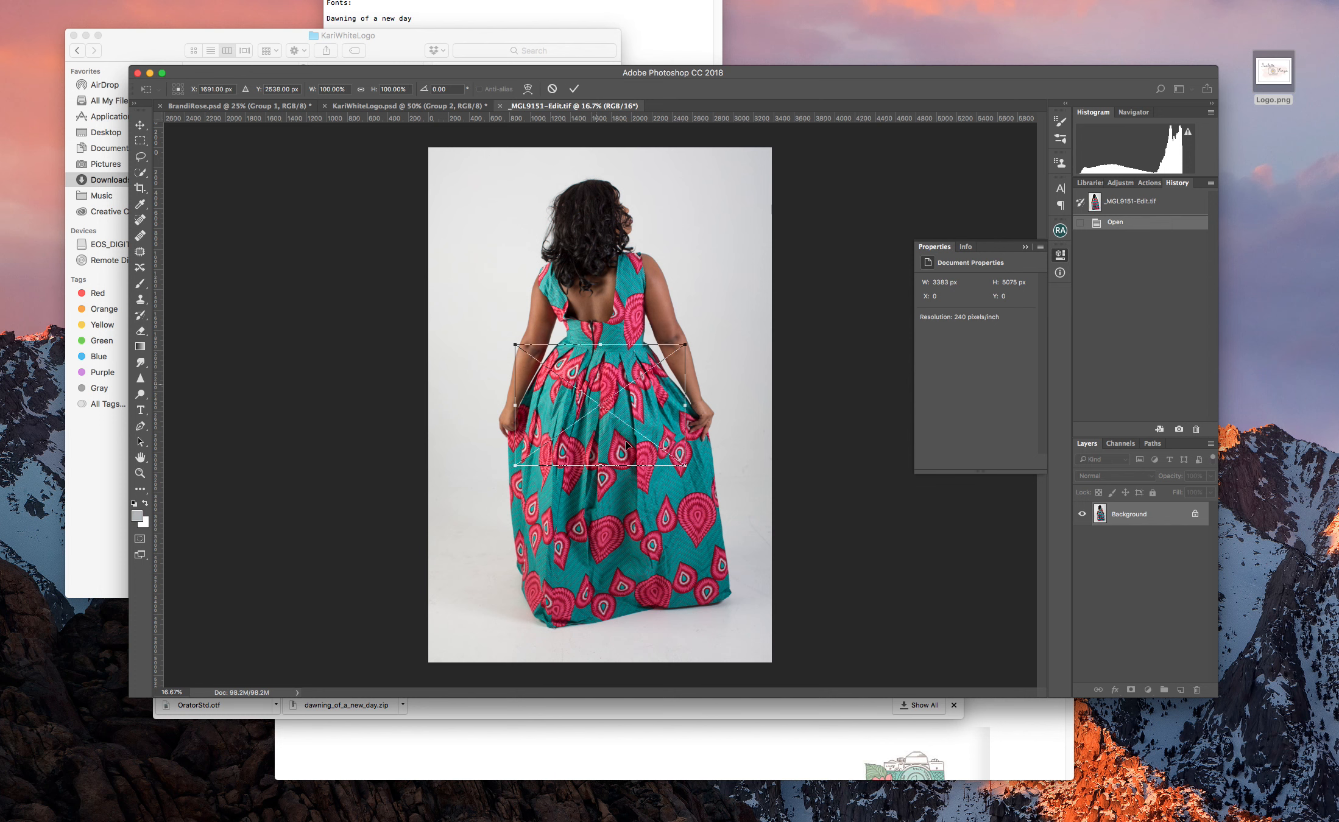
pyautogui.click(140, 126)
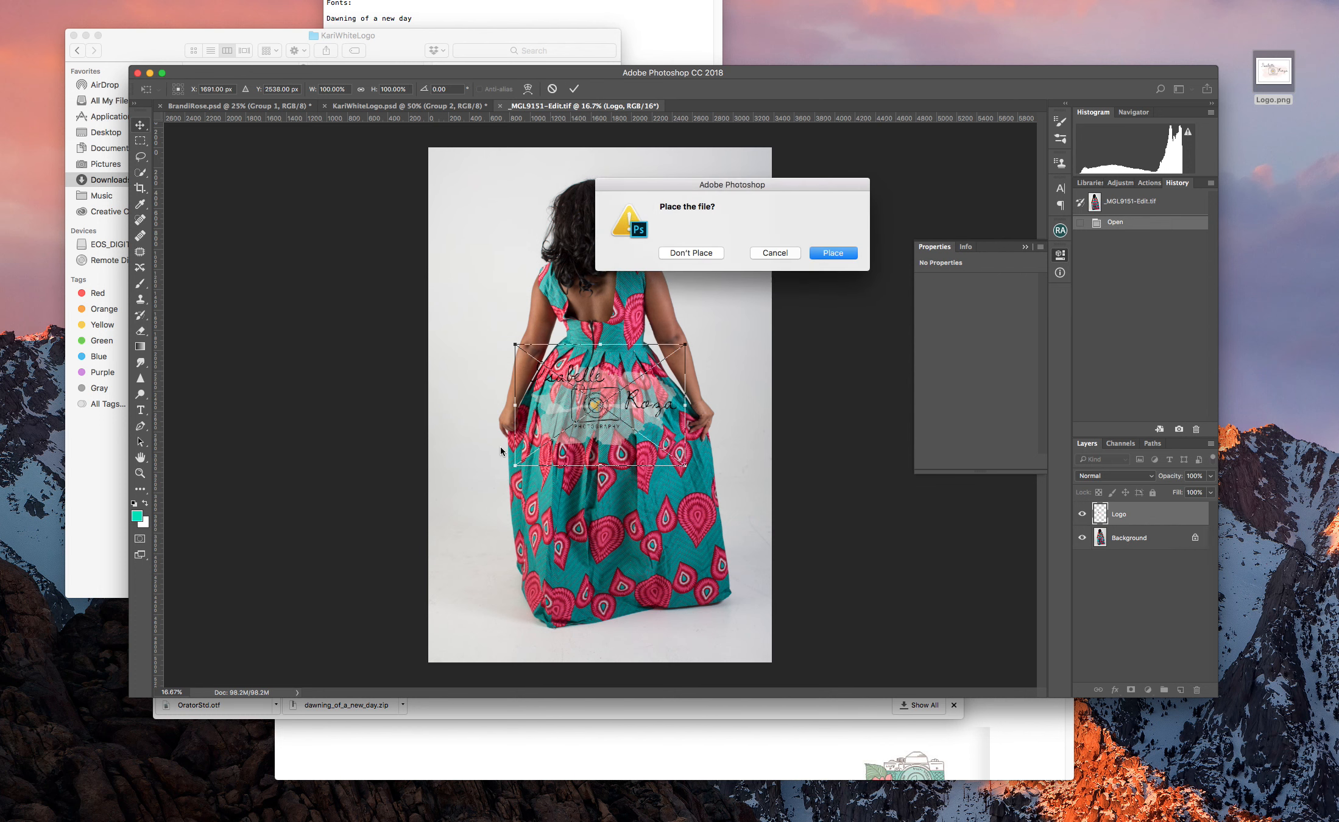
pyautogui.click(833, 253)
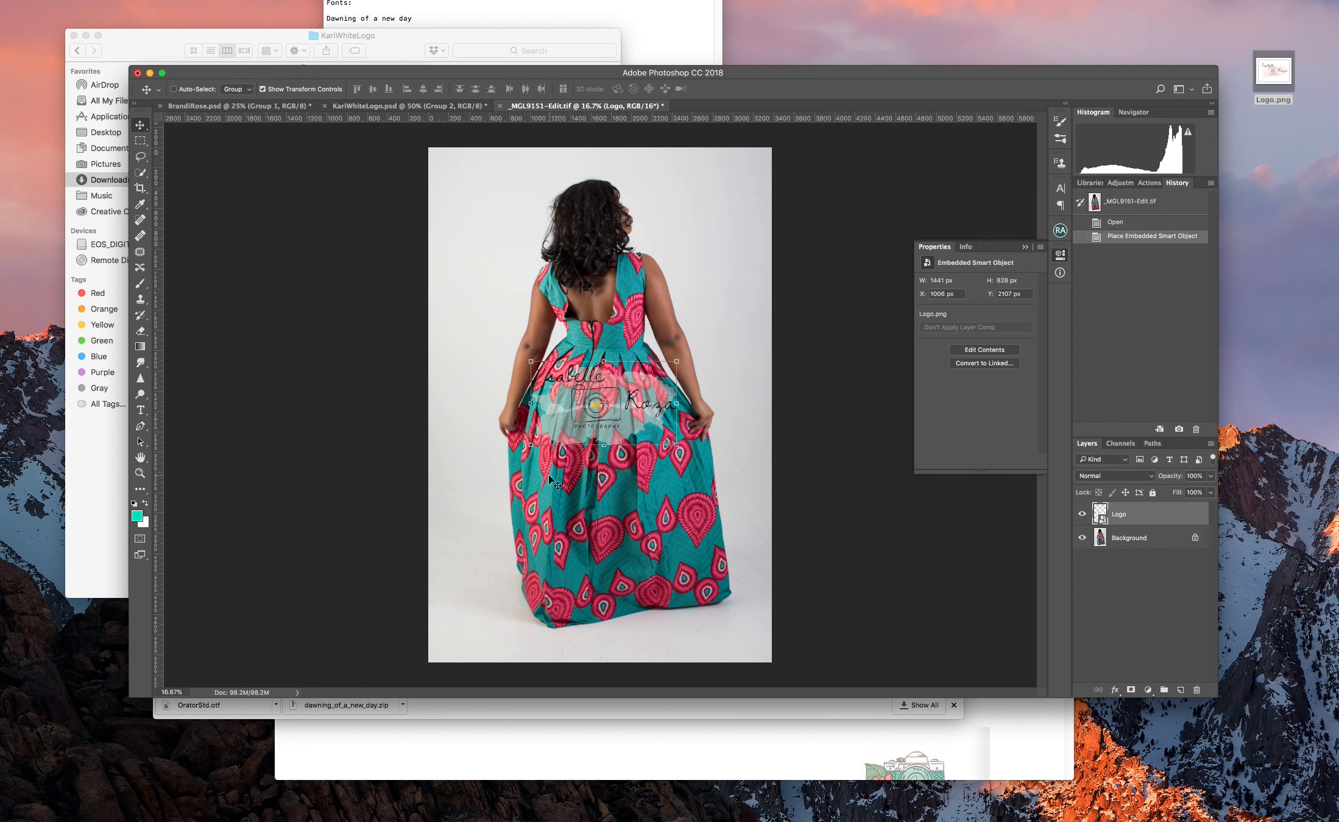
pyautogui.moveTo(557, 374); pyautogui.dragTo(643, 175)
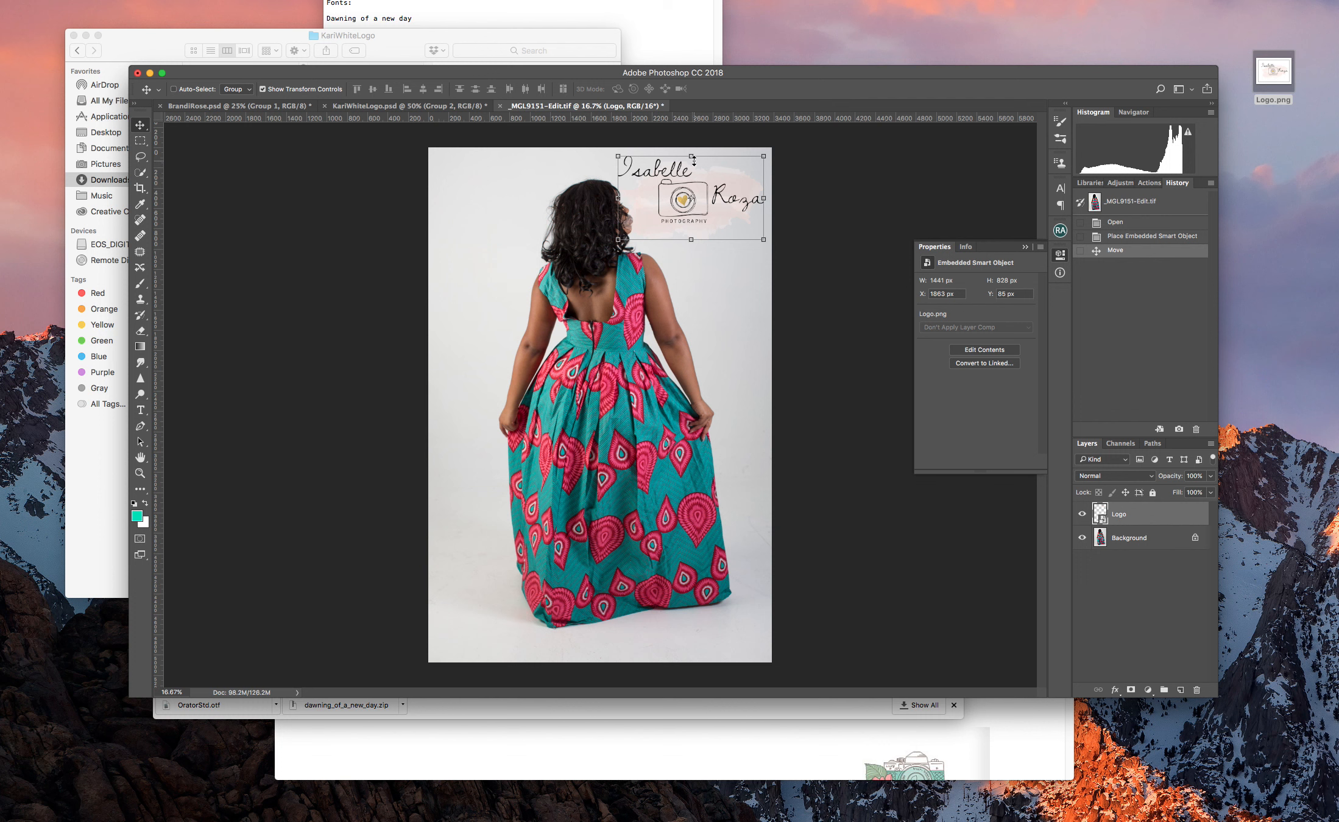
# Scale the logo to about 82% (1183 × 679 px) and position it beside the model's head
pyautogui.press('super+t')
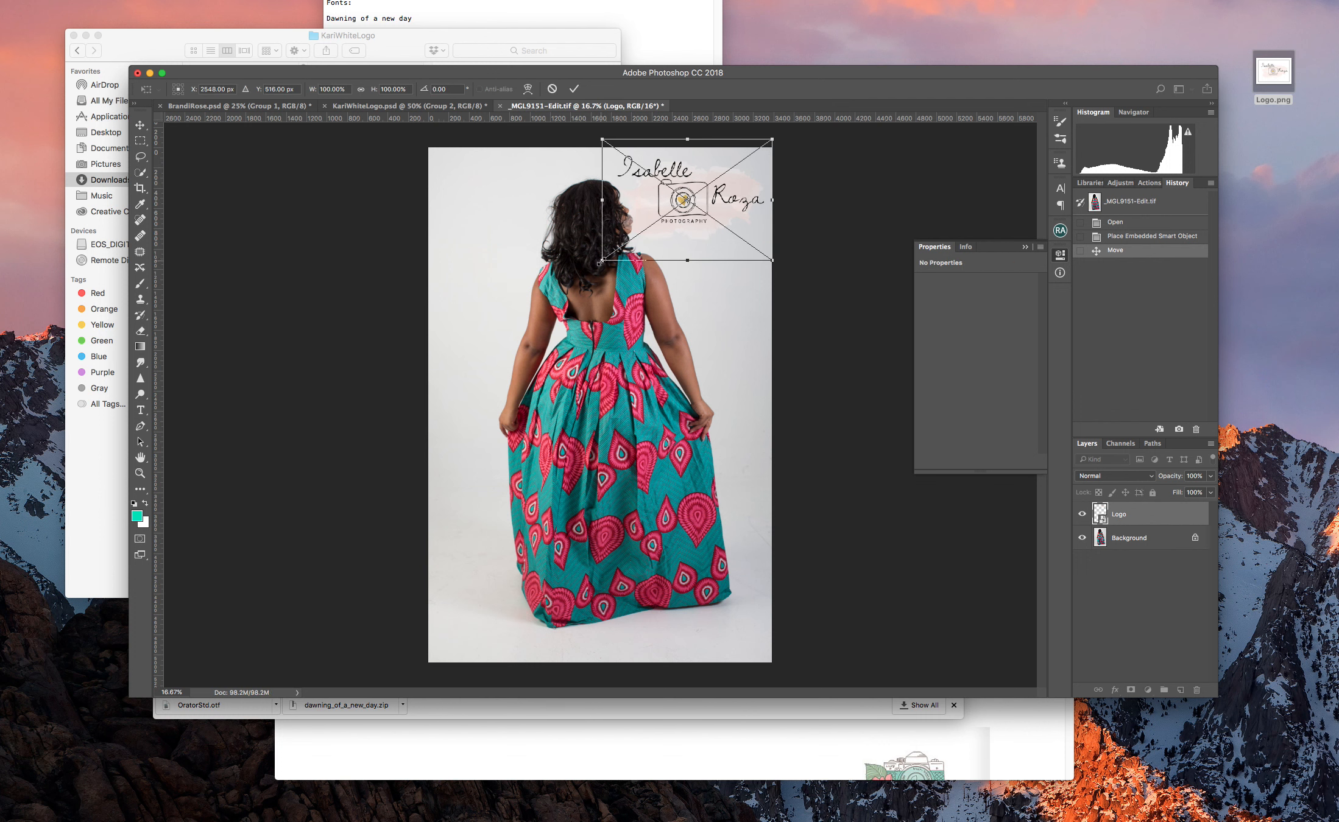
pyautogui.moveTo(598, 263); pyautogui.dragTo(632, 238)
pyautogui.press('Return')
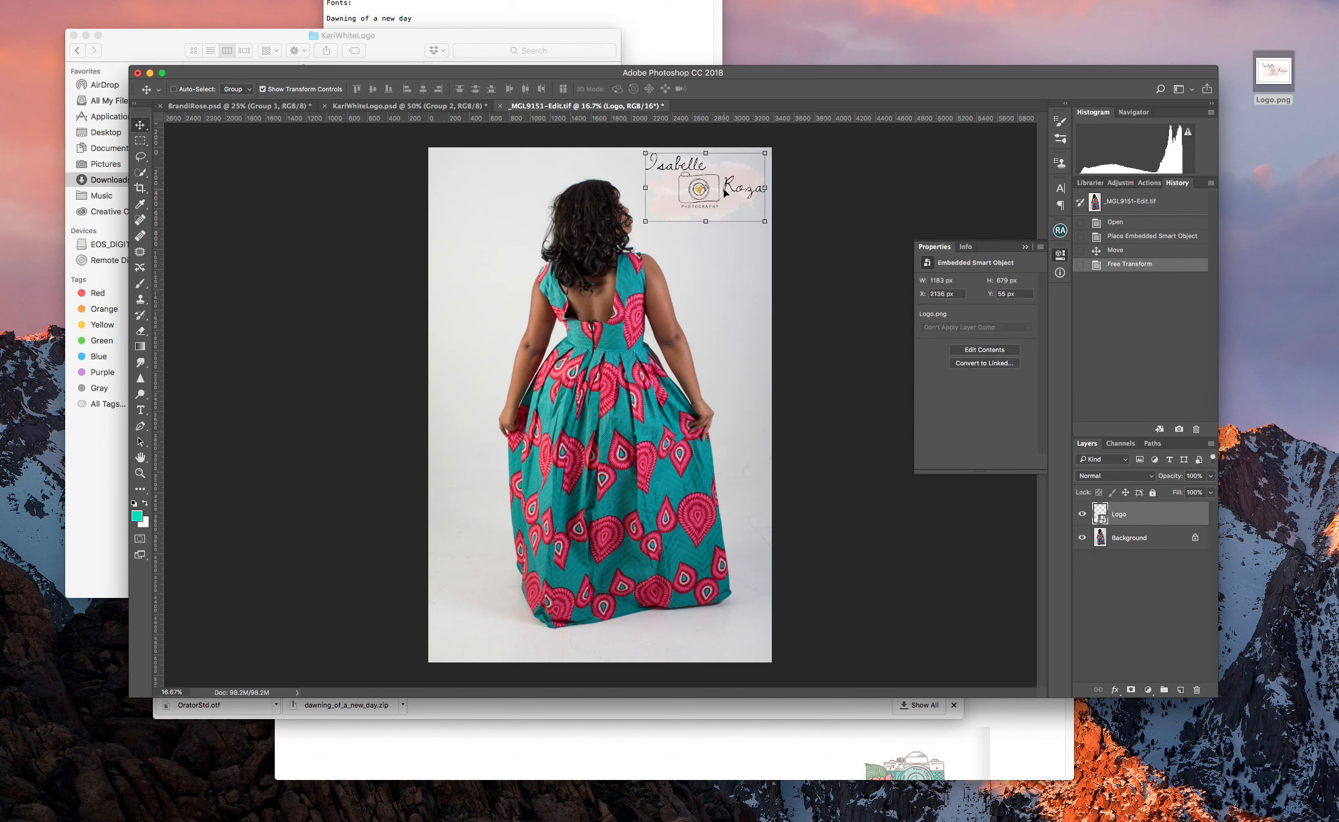
pyautogui.moveTo(691, 175)
pyautogui.mouseDown()
pyautogui.moveTo(707, 210)
pyautogui.moveTo(707, 667)
pyautogui.moveTo(728, 384)
pyautogui.moveTo(707, 191)
pyautogui.mouseUp()
pyautogui.press('super+t')
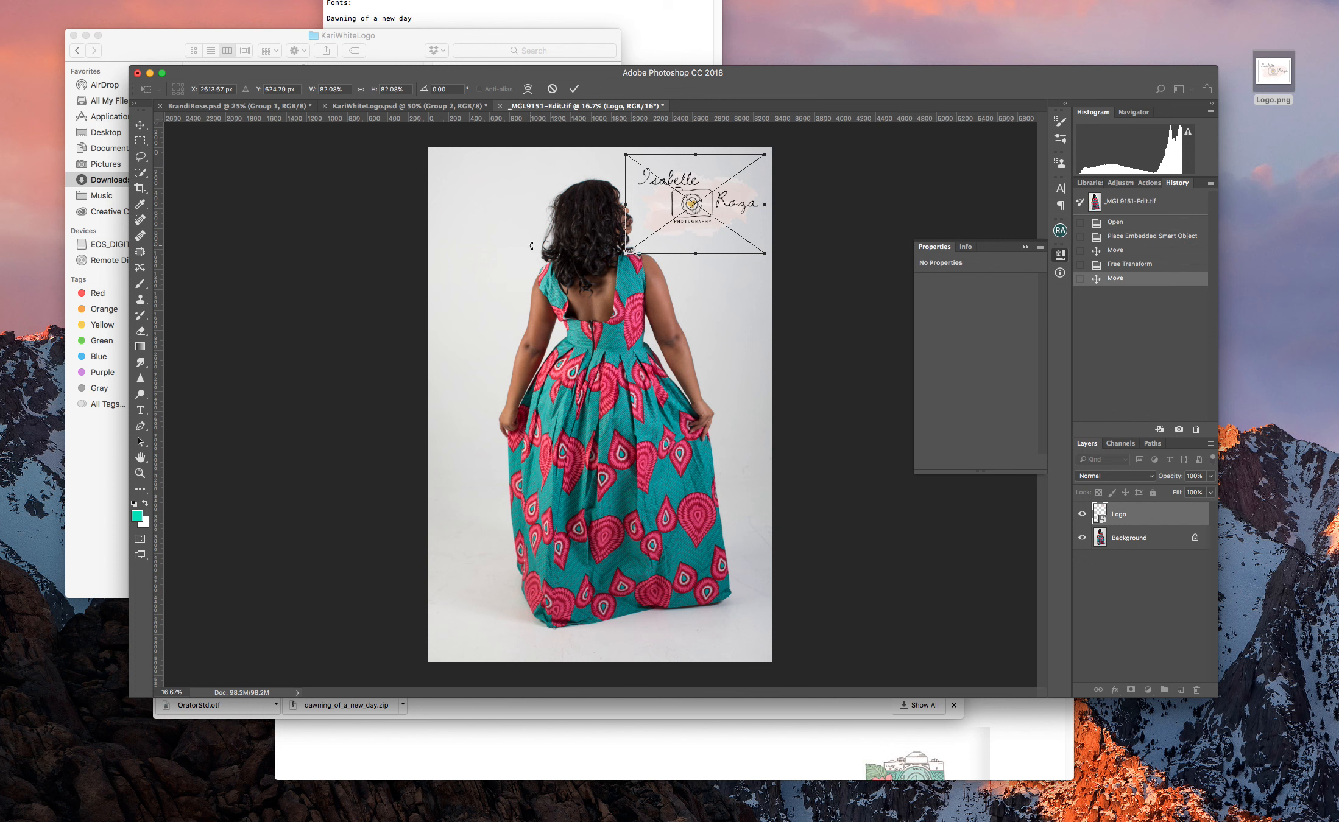
pyautogui.click(574, 89)
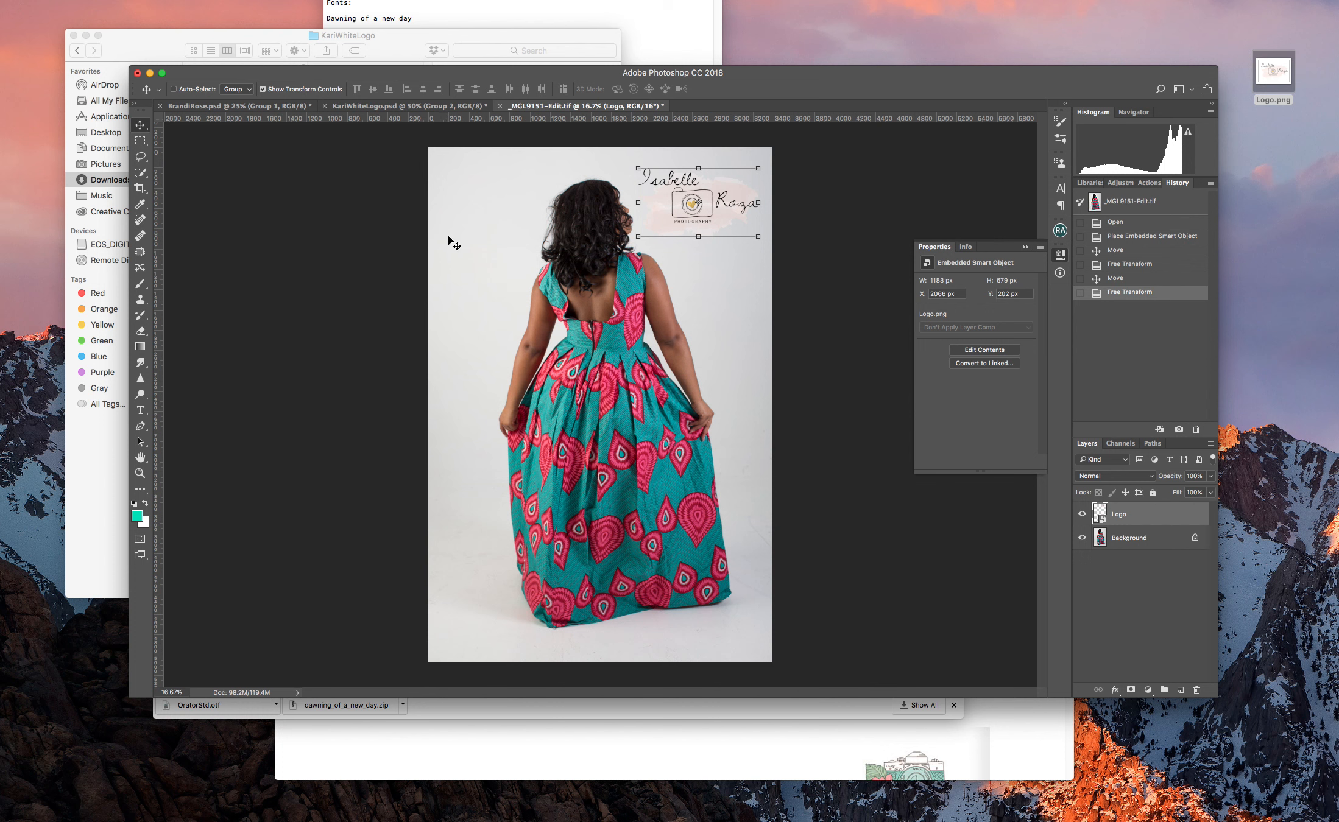
pyautogui.click(0, 215)
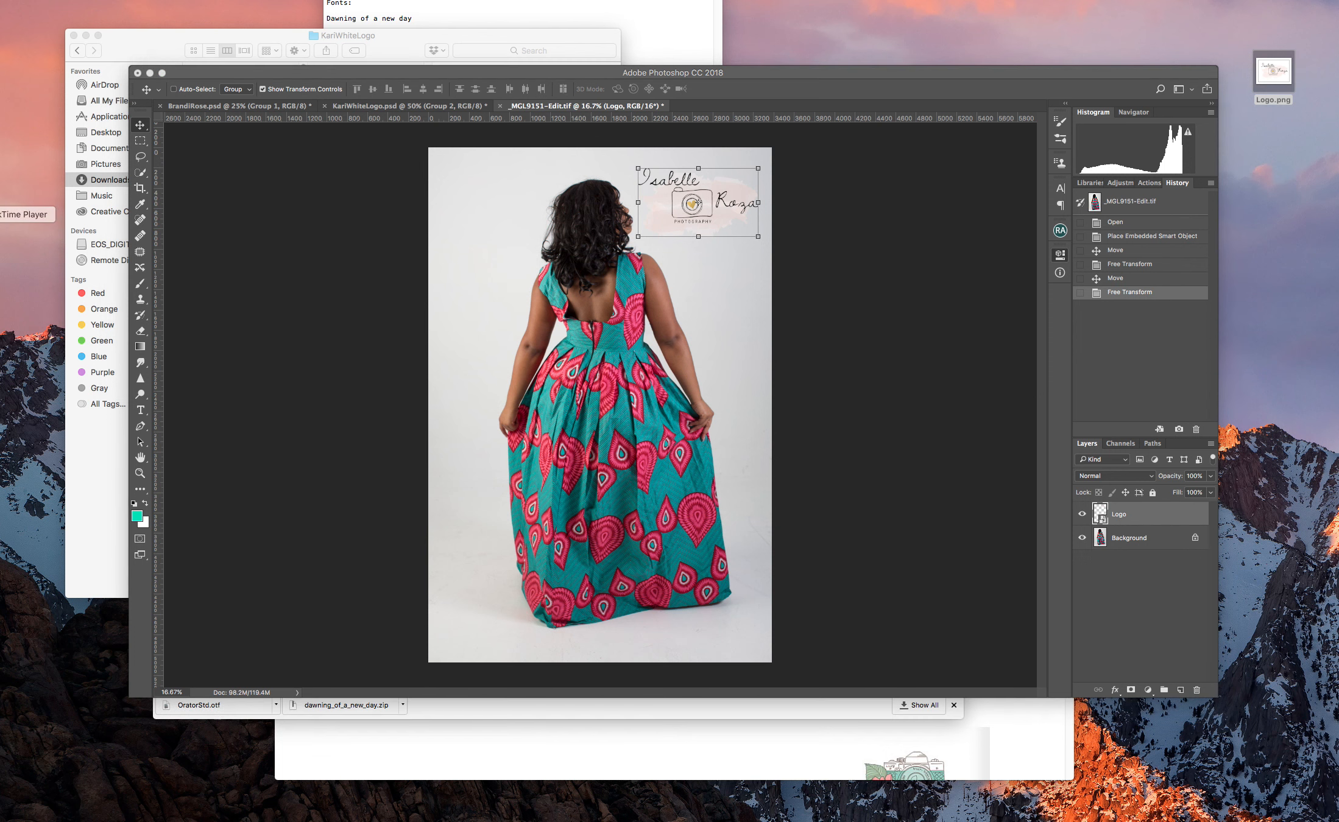